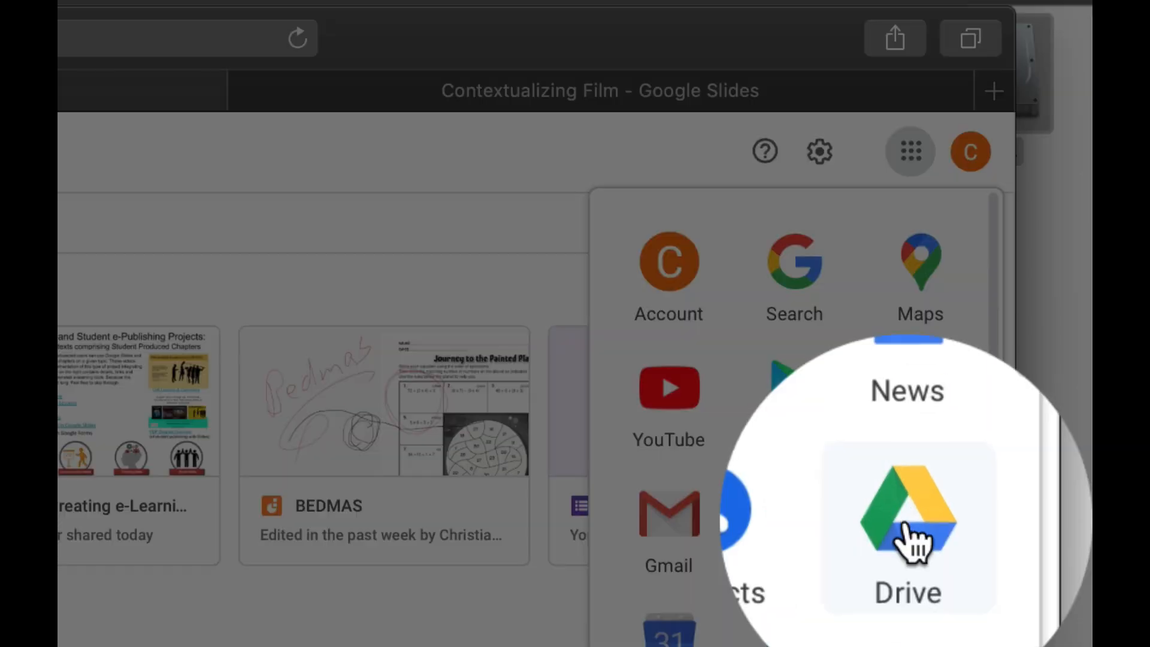
From Google Drive, create a new blank Google Slides presentation
{"action": "left_click", "coordinate": [917, 525]}
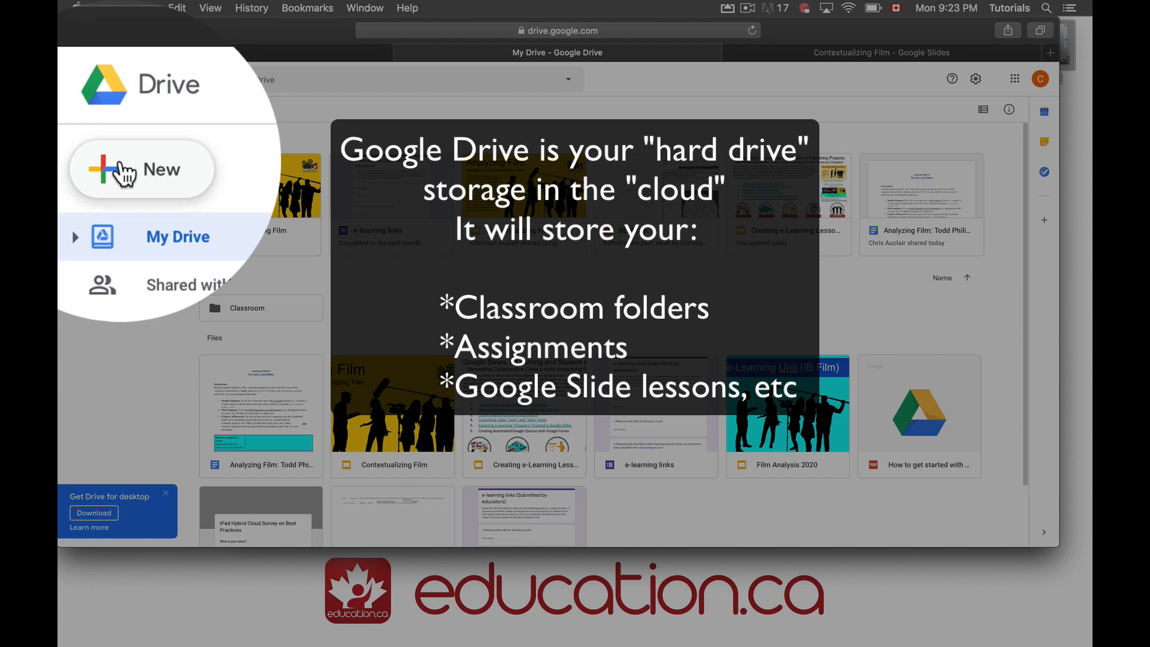
{"action": "left_click", "coordinate": [87, 112]}
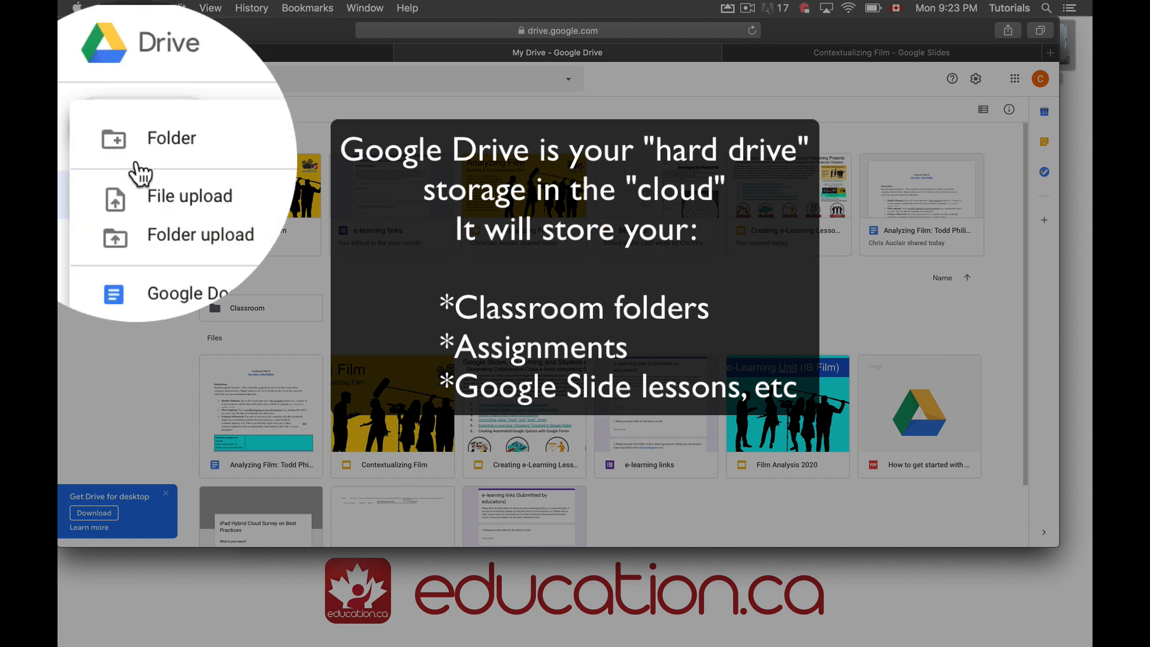
{"action": "mouse_move", "coordinate": [224, 236]}
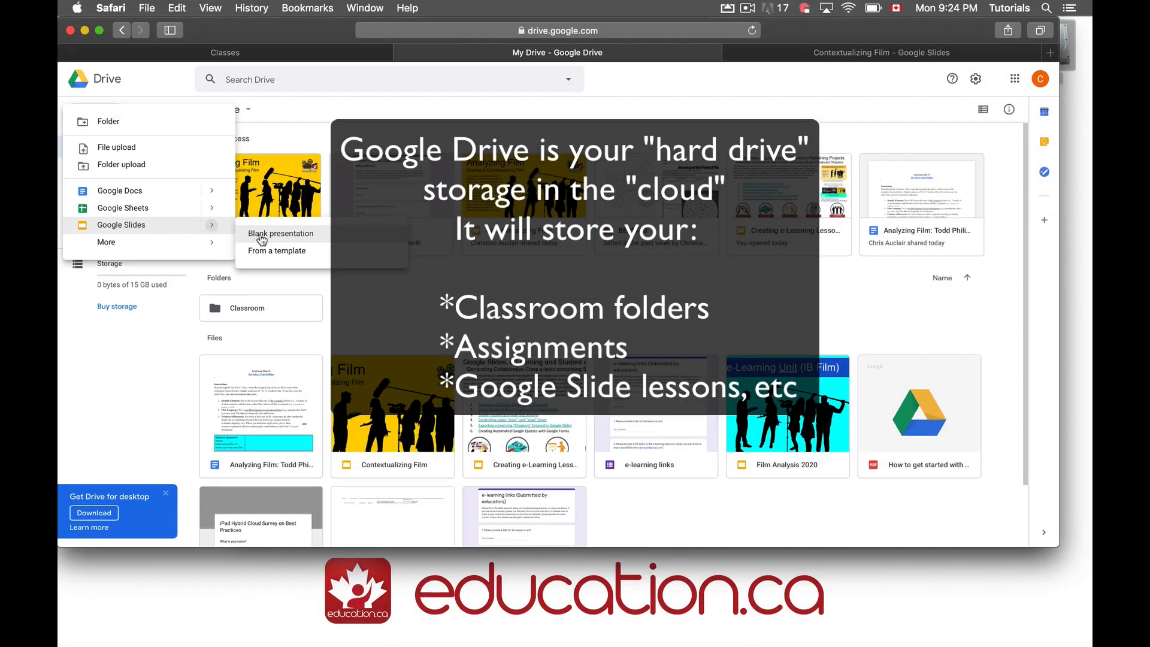
{"action": "left_click", "coordinate": [261, 235]}
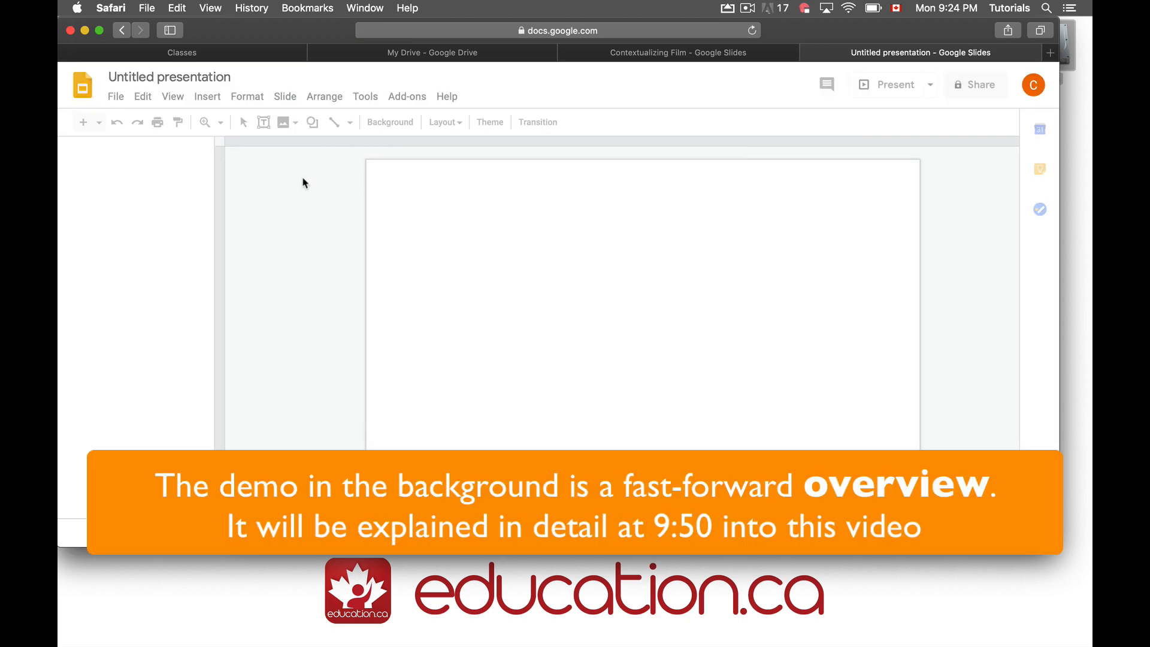
Rename the presentation to 'Film Analysis - Joker'
{"action": "left_click", "coordinate": [170, 77]}
{"action": "type", "text": "Film Analysis - Joker"}
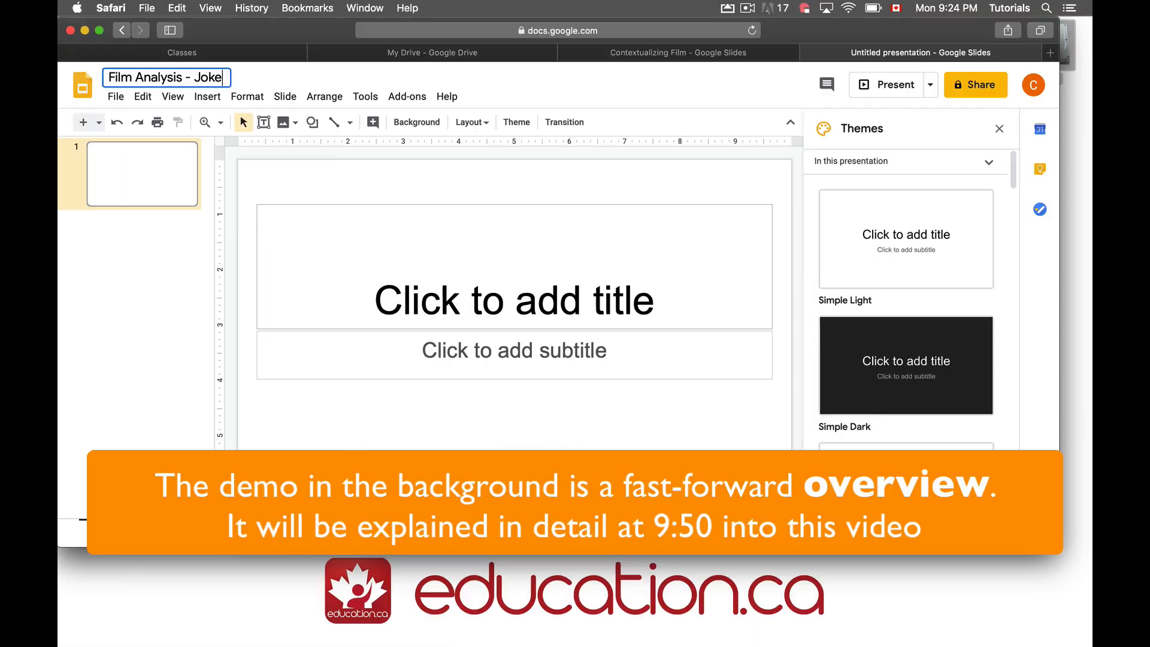
{"action": "key", "text": "Return"}
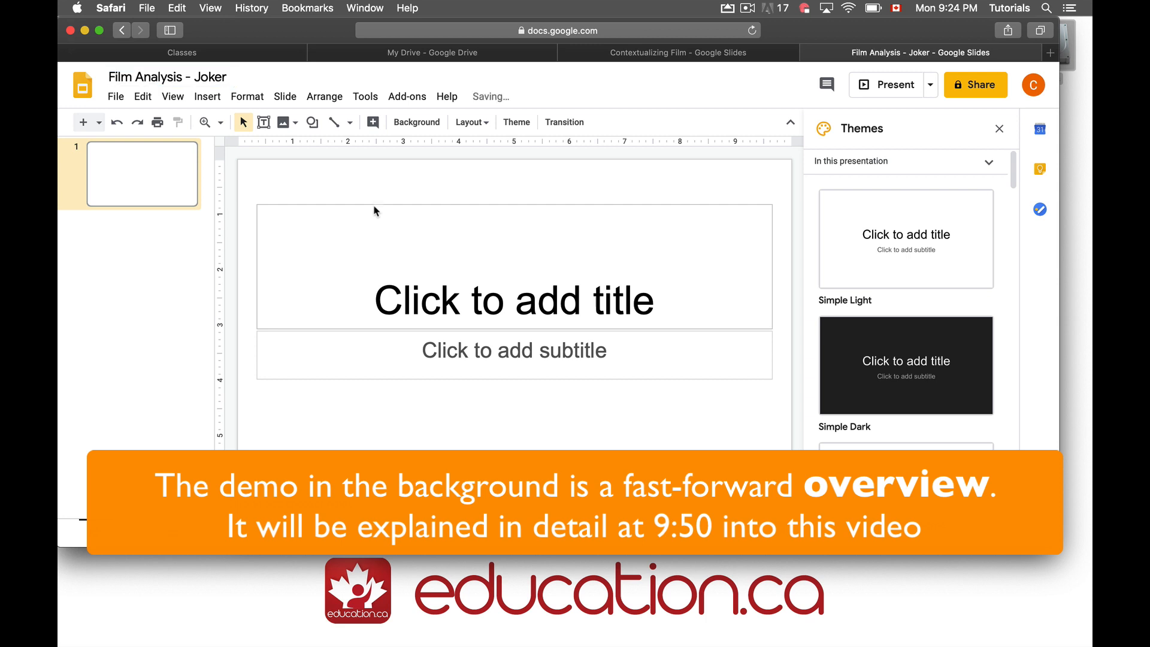
Delete the empty placeholders and paste the prepared Joker heading and film-notes content
{"action": "left_click", "coordinate": [373, 206]}
{"action": "key", "text": "Delete"}
{"action": "left_click", "coordinate": [416, 332]}
{"action": "key", "text": "Delete"}
{"action": "key", "text": "super+v"}
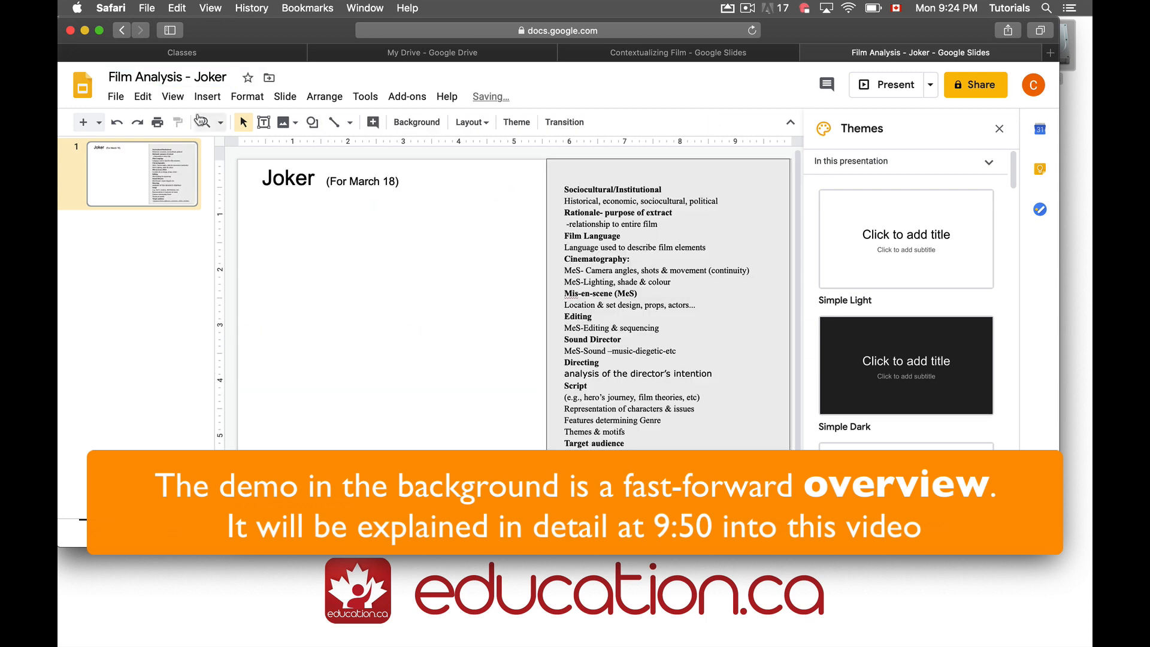
Add a text box holding the instructions paragraph, then search YouTube for 'todd phillips joker'
{"action": "left_click", "coordinate": [208, 97]}
{"action": "left_click", "coordinate": [236, 183]}
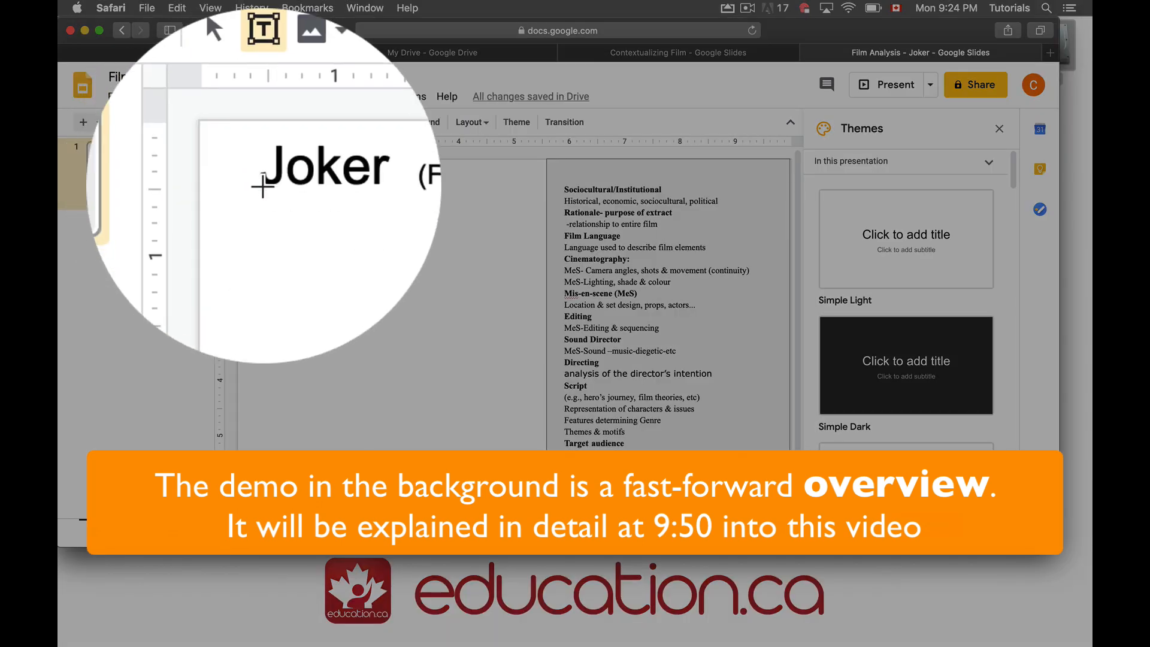
{"action": "left_click_drag", "start_coordinate": [252, 196], "coordinate": [534, 307]}
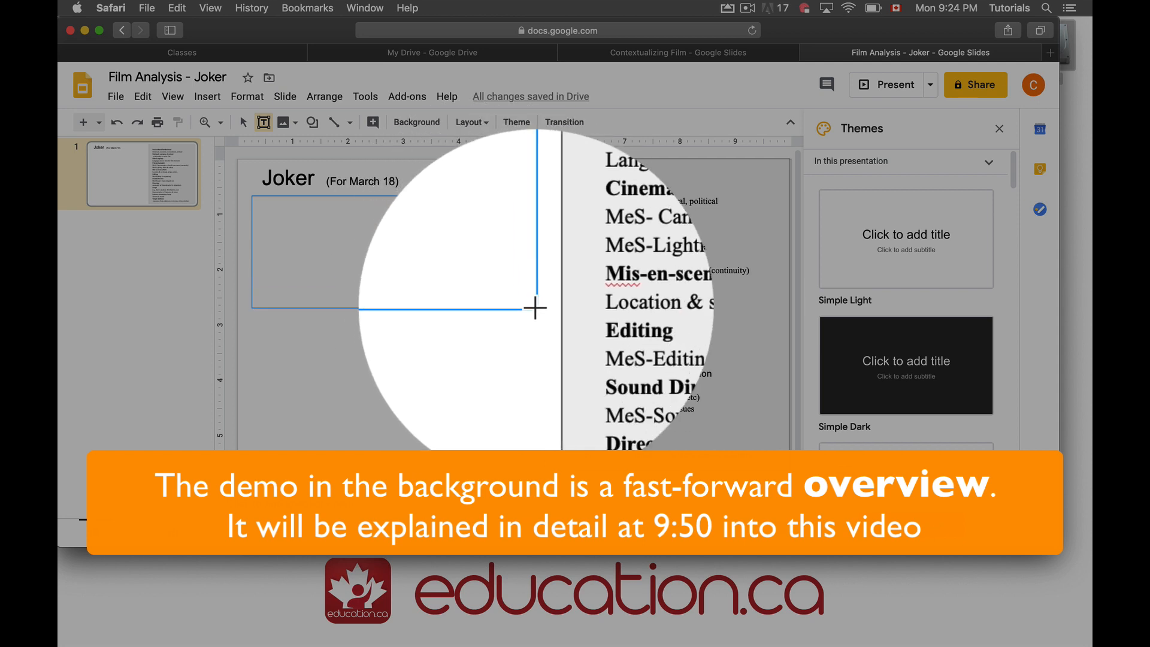
{"action": "type", "text": "To the right are a list of socio-cultural elements and film elements. Watch the following analysis of the first 10 minute scene by Todd Phillips, the Director of the film, Joker (2019). If there are some elements that impressed you and you would like to elaborate upon them, or if you have any other observations, write it in the attached blank form; in a short sentence or two, sharing your response with the entire class entire class. You observations can be beyond this clip if you have seen the entire film."}
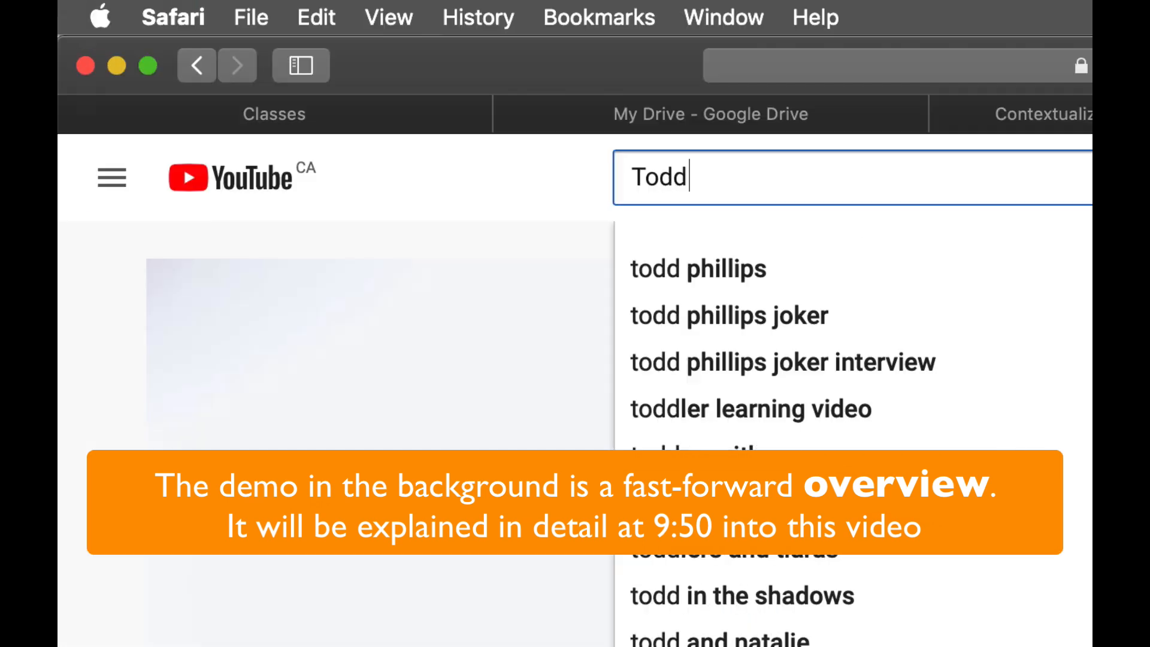
{"action": "key", "text": "Down"}
{"action": "key", "text": "Down"}
{"action": "key", "text": "Return"}
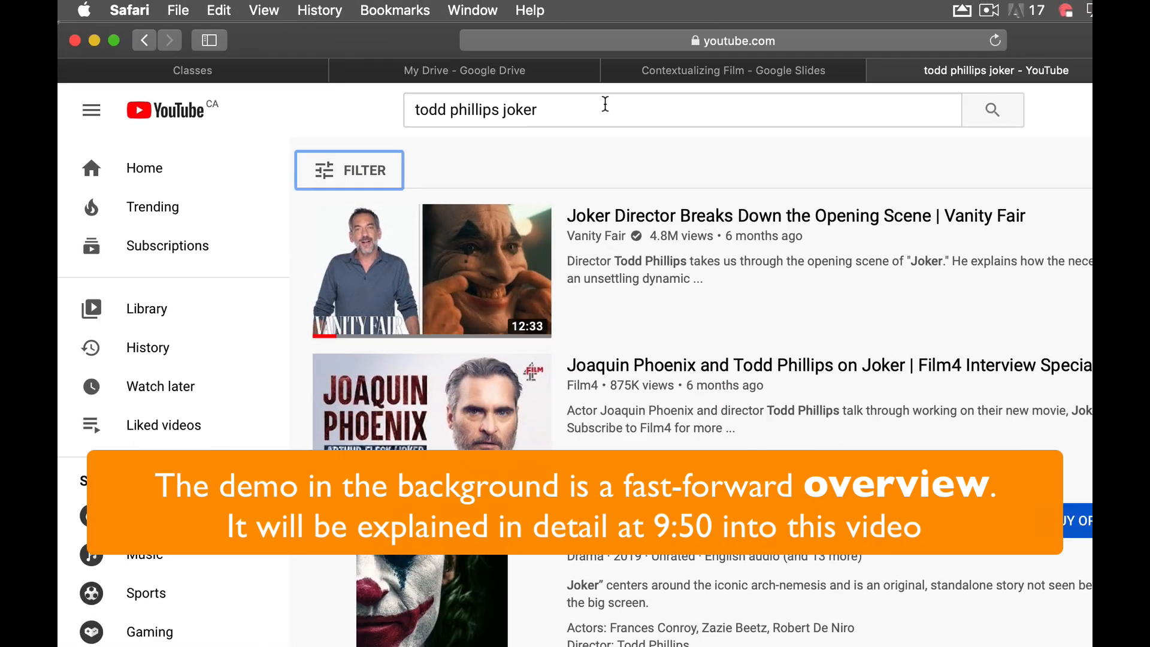
Open the Vanity Fair 'Joker Director Breaks Down the Opening Scene' video and copy its URL
{"action": "left_click", "coordinate": [440, 251]}
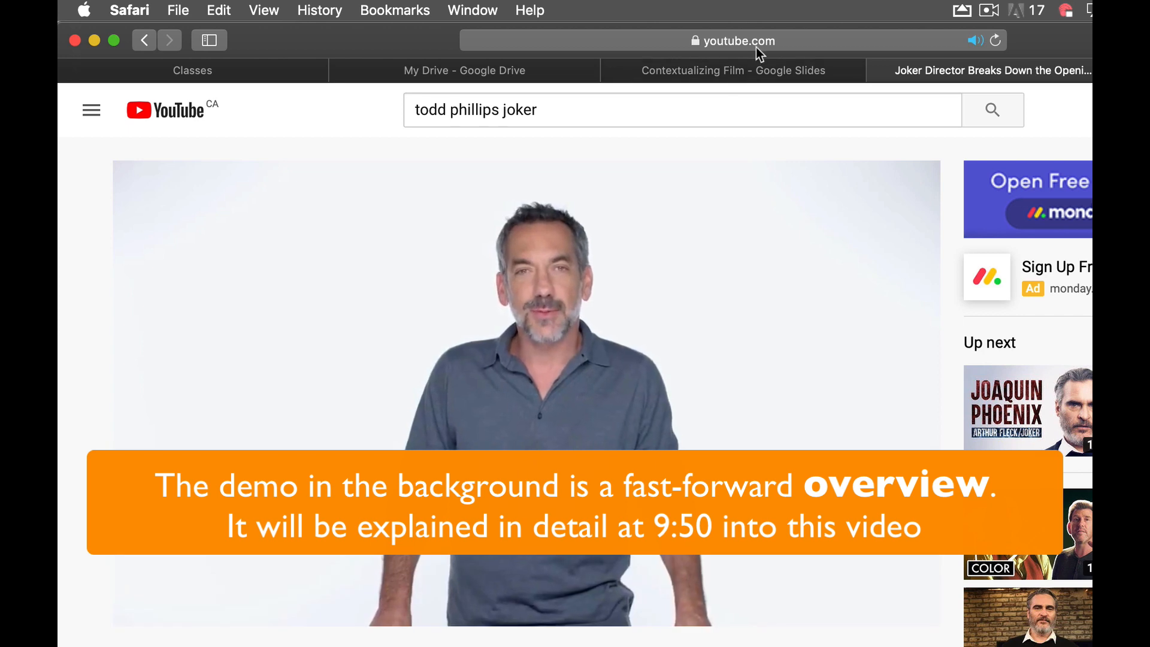
{"action": "left_click", "coordinate": [758, 42]}
{"action": "key", "text": "super+c"}
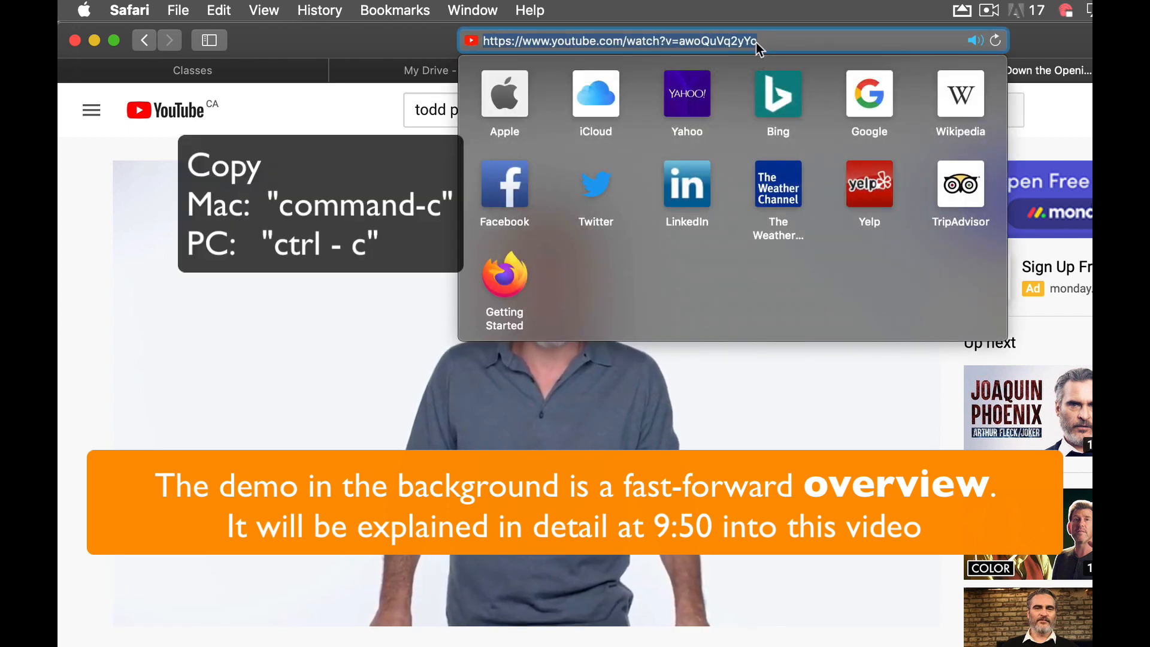
{"action": "left_click", "coordinate": [321, 298]}
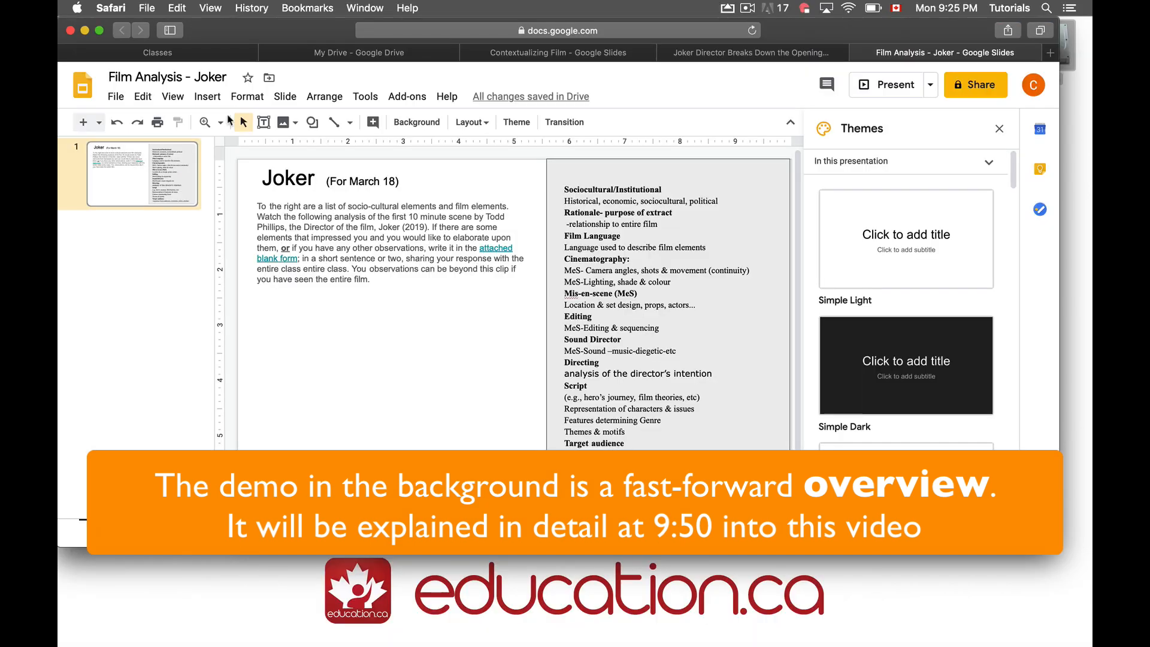
{"action": "left_click", "coordinate": [211, 97]}
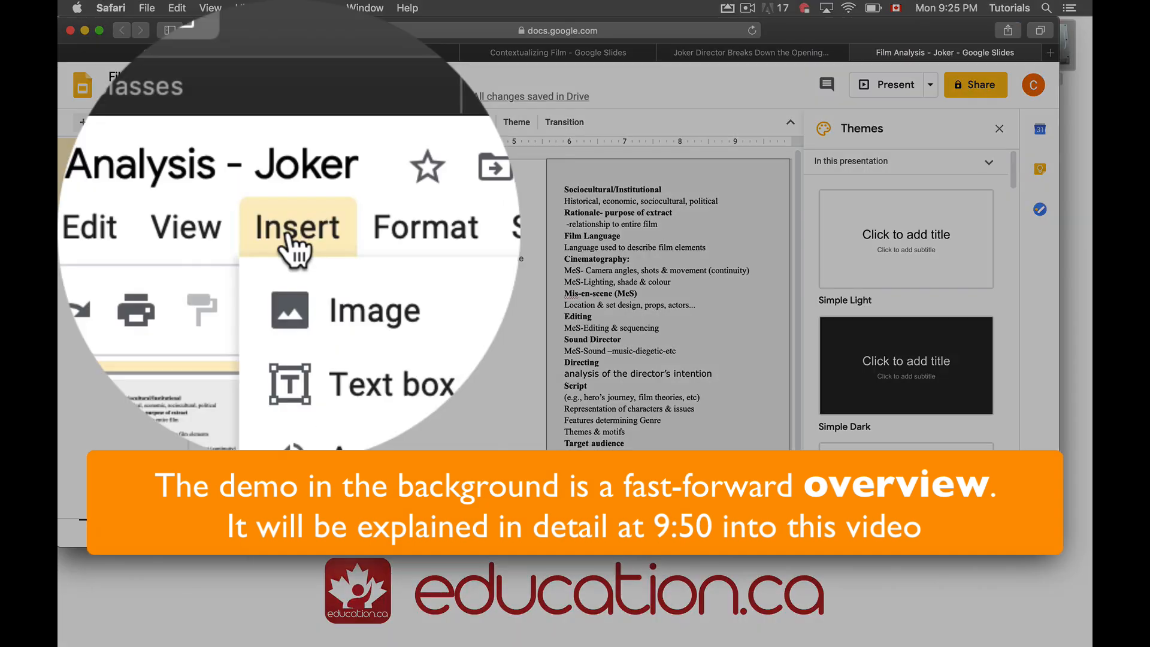
Embed the copied Joker opening-scene YouTube video on the slide via its URL
{"action": "left_click", "coordinate": [220, 169]}
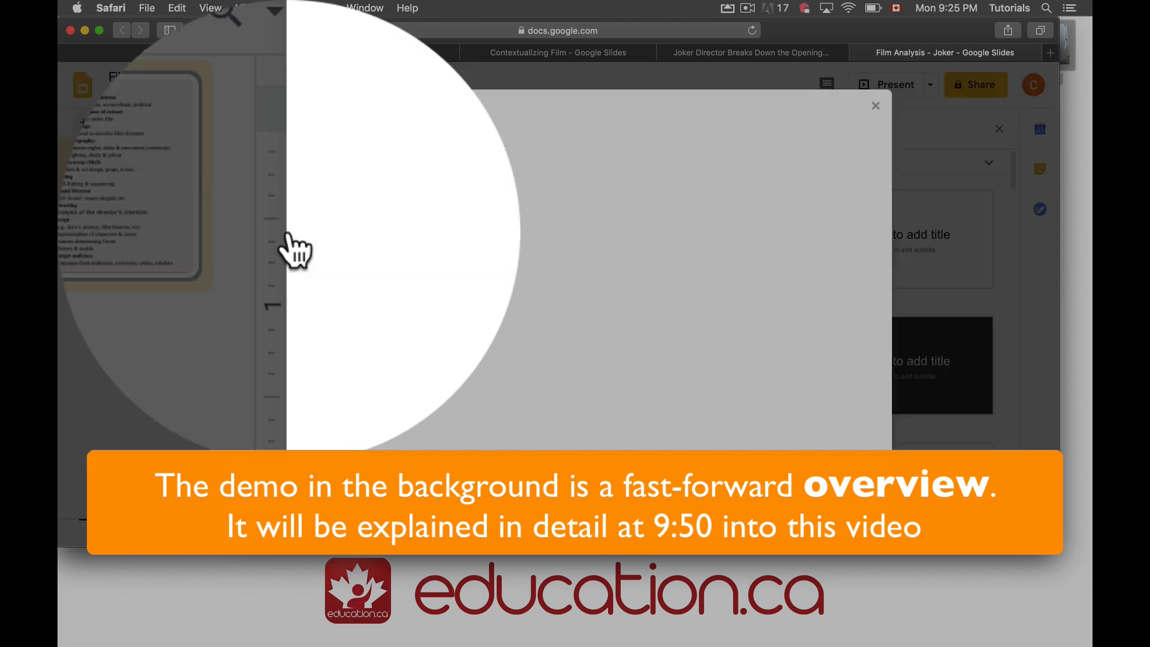
{"action": "left_click", "coordinate": [318, 163]}
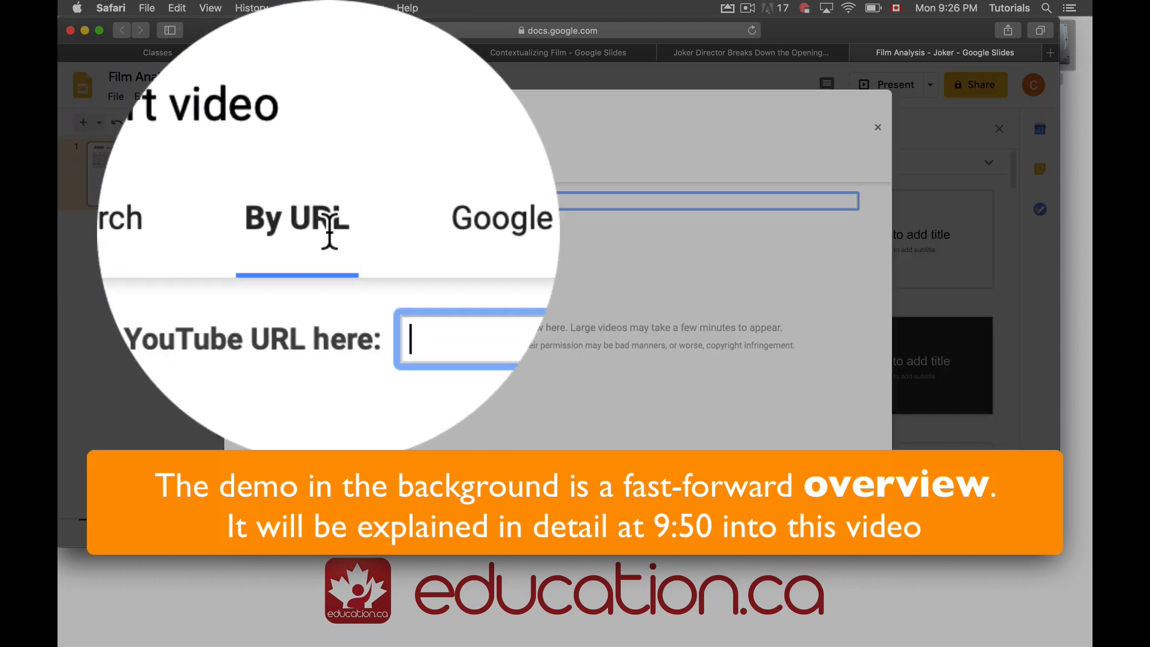
{"action": "key", "text": "super+v"}
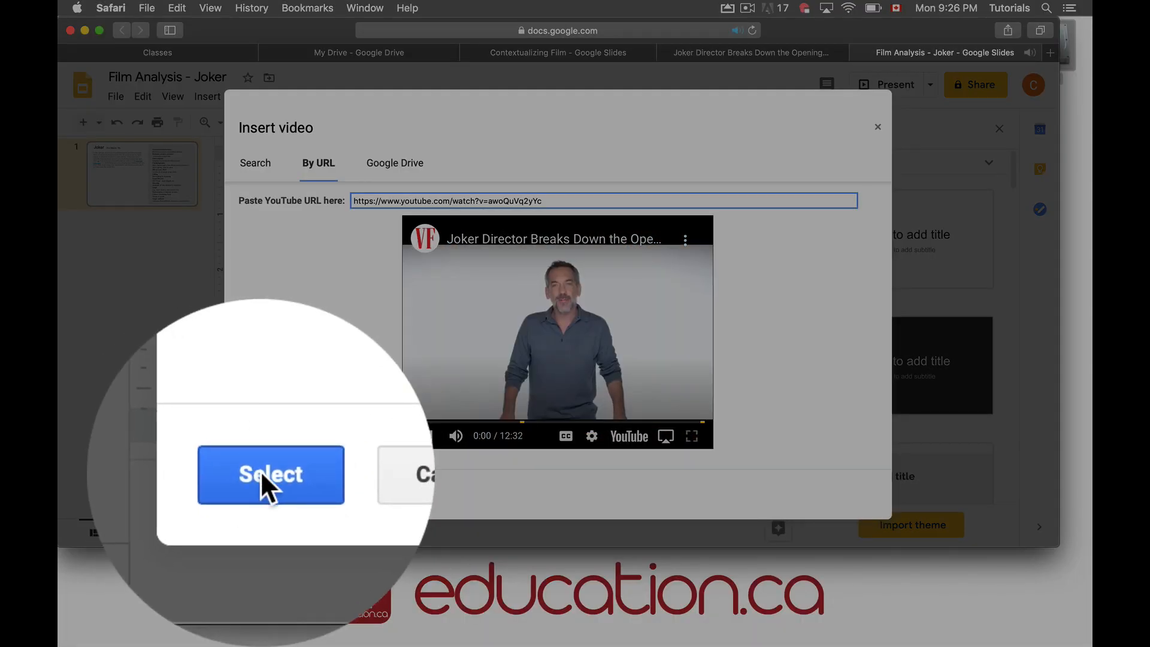
{"action": "left_click", "coordinate": [262, 494]}
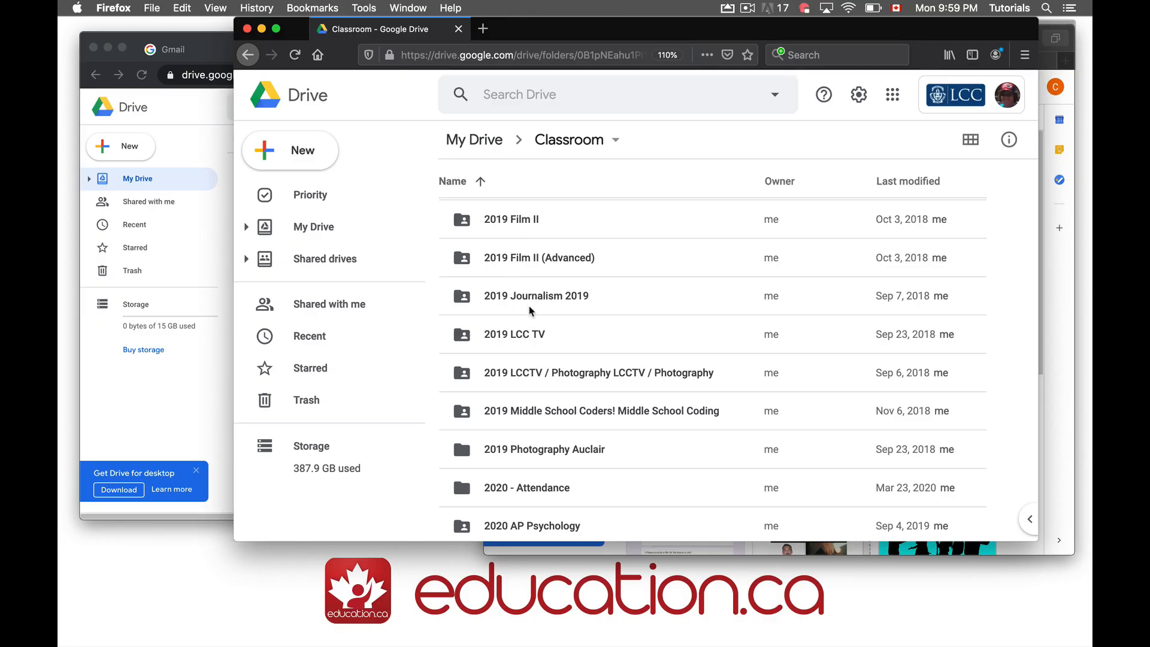
{"action": "scroll", "coordinate": [521, 332], "scroll_direction": "down", "scroll_amount": 2}
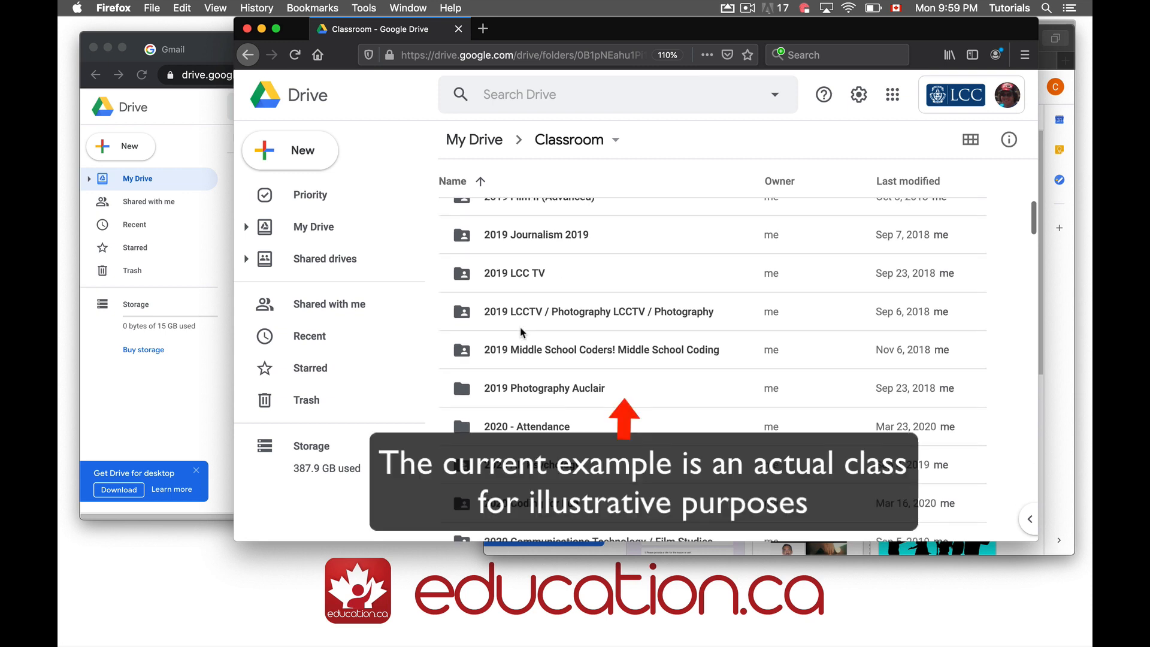
{"action": "scroll", "coordinate": [521, 332], "scroll_direction": "down", "scroll_amount": 1}
{"action": "scroll", "coordinate": [521, 331], "scroll_direction": "down", "scroll_amount": 2}
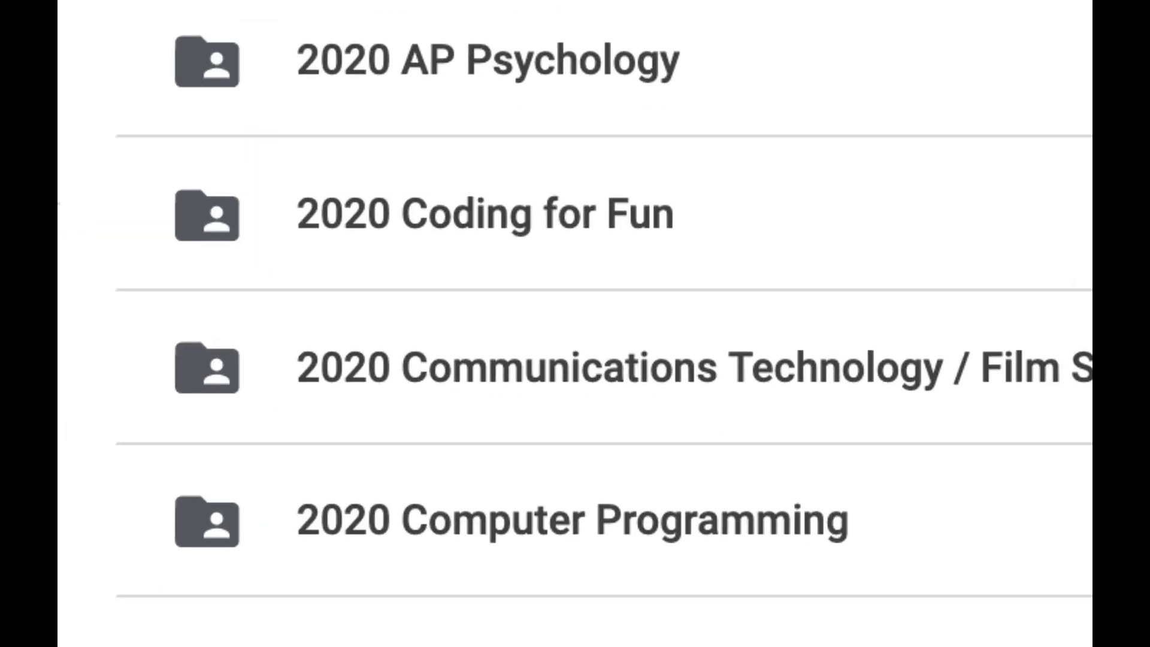
{"action": "scroll", "coordinate": [604, 324], "scroll_direction": "down", "scroll_amount": 3}
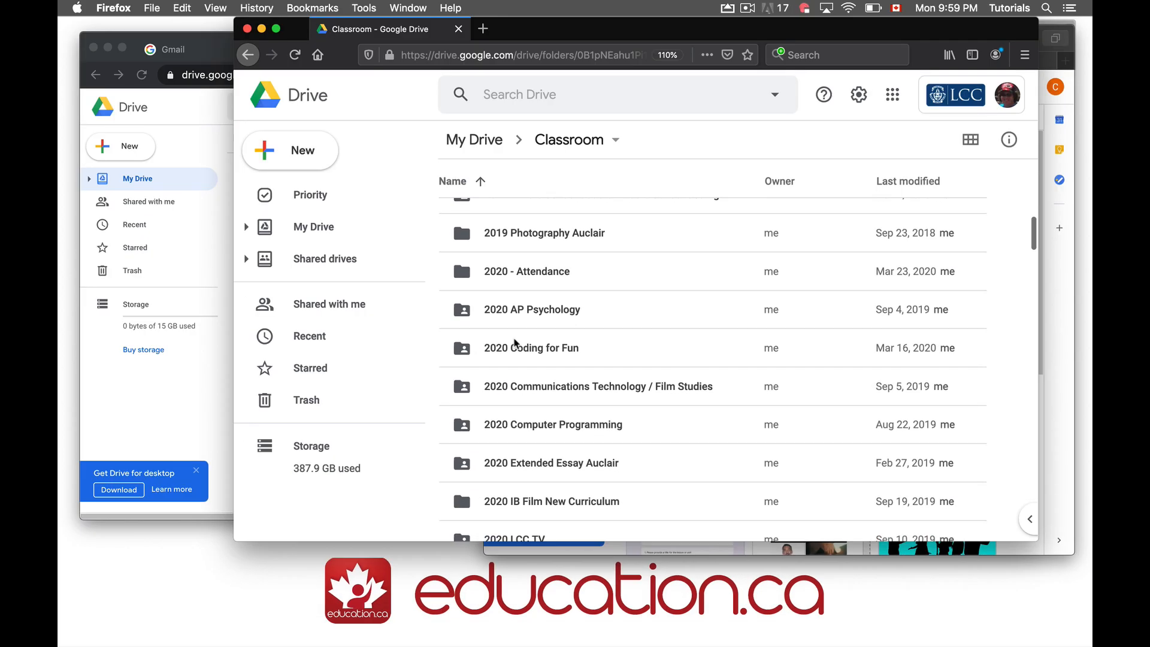
{"action": "scroll", "coordinate": [516, 342], "scroll_direction": "down", "scroll_amount": 3}
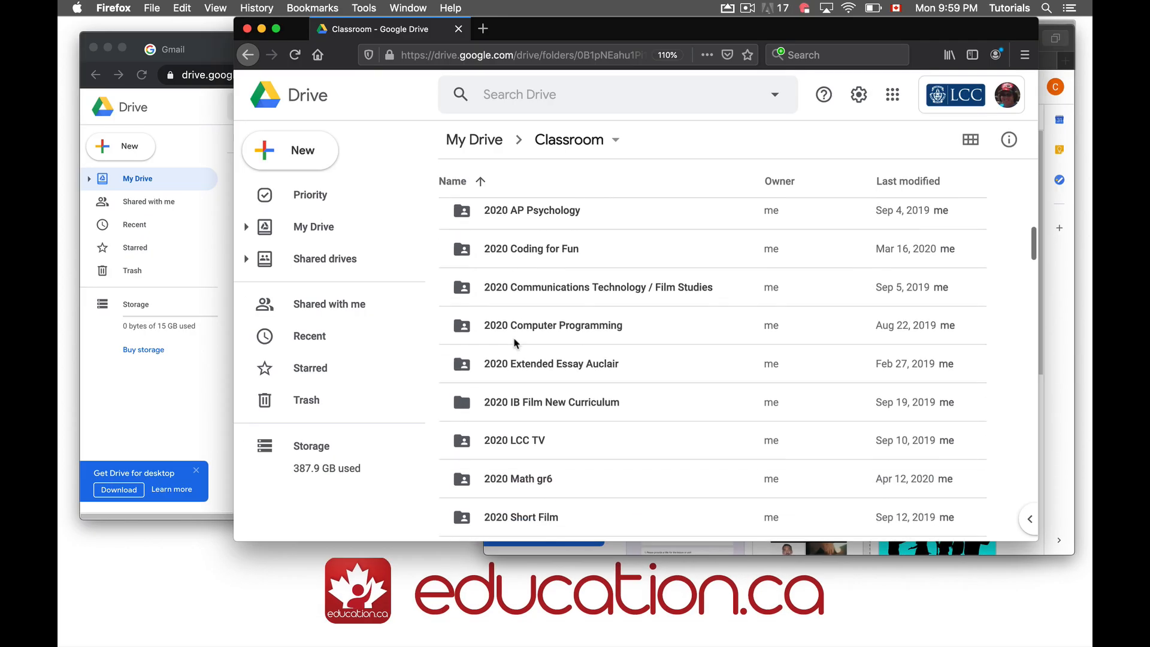
{"action": "scroll", "coordinate": [515, 343], "scroll_direction": "down", "scroll_amount": 1}
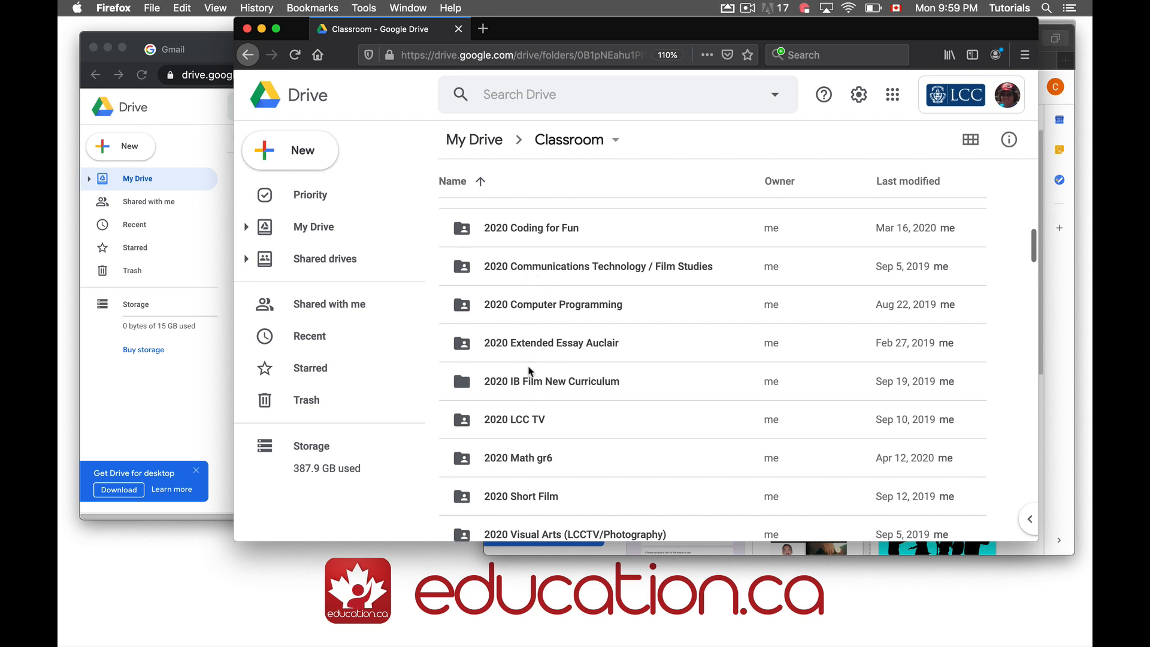
{"action": "scroll", "coordinate": [529, 371], "scroll_direction": "up", "scroll_amount": 3}
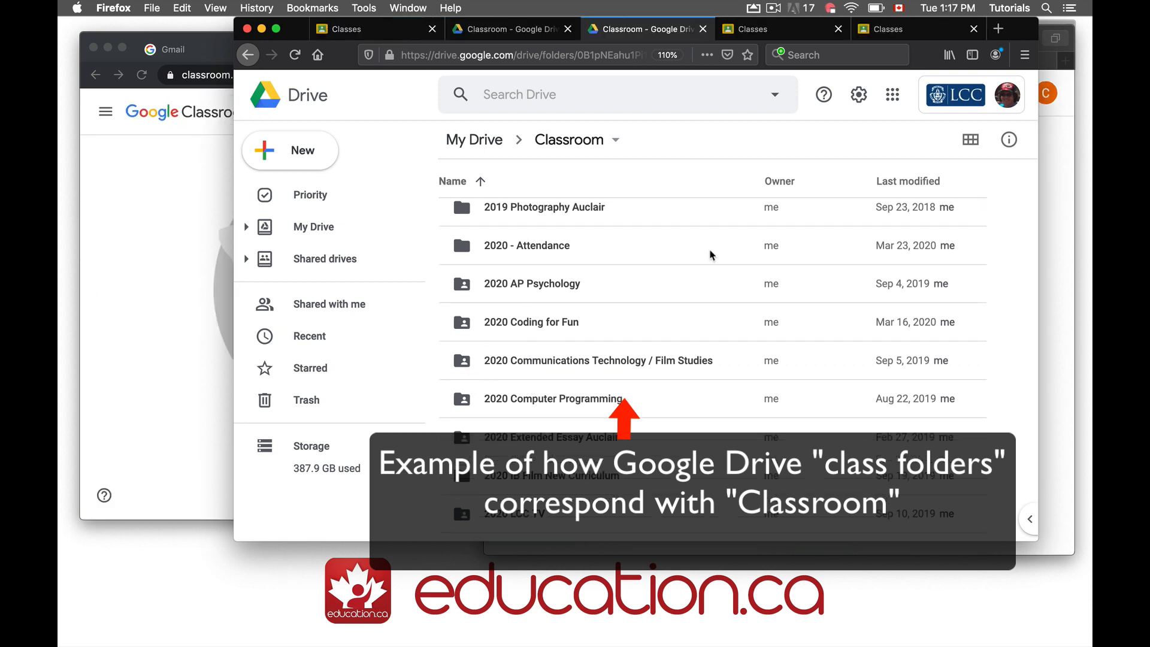
Open Google Classroom and scroll its class cards, comparing them with the Drive class folders
{"action": "left_click", "coordinate": [893, 95]}
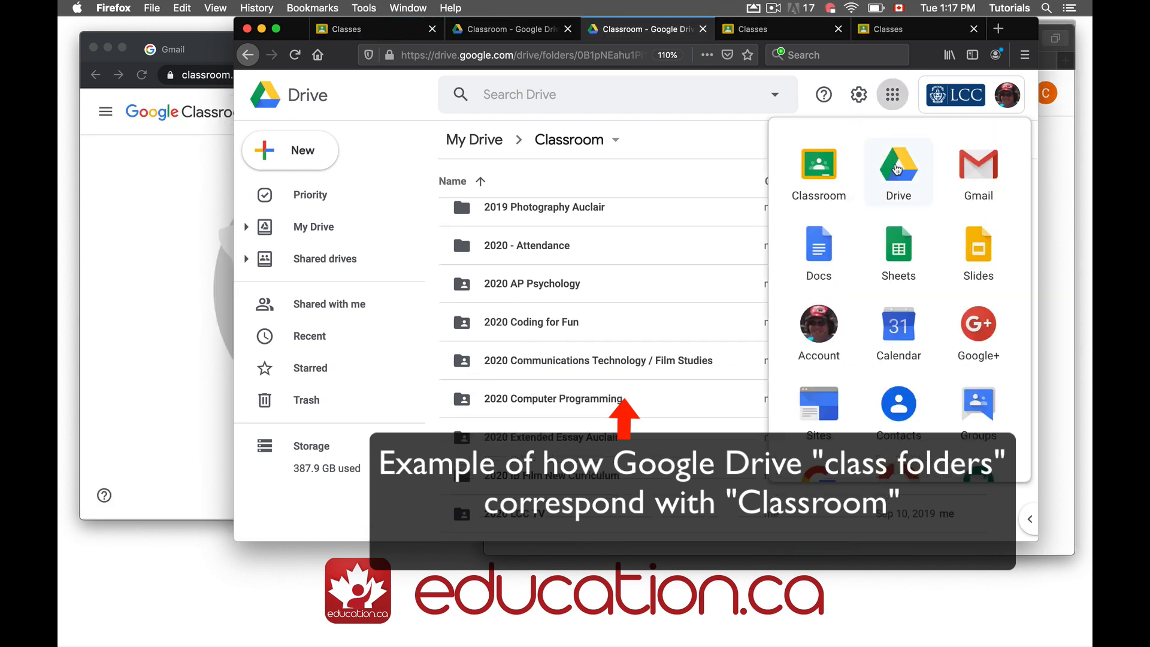
{"action": "left_click", "coordinate": [812, 174]}
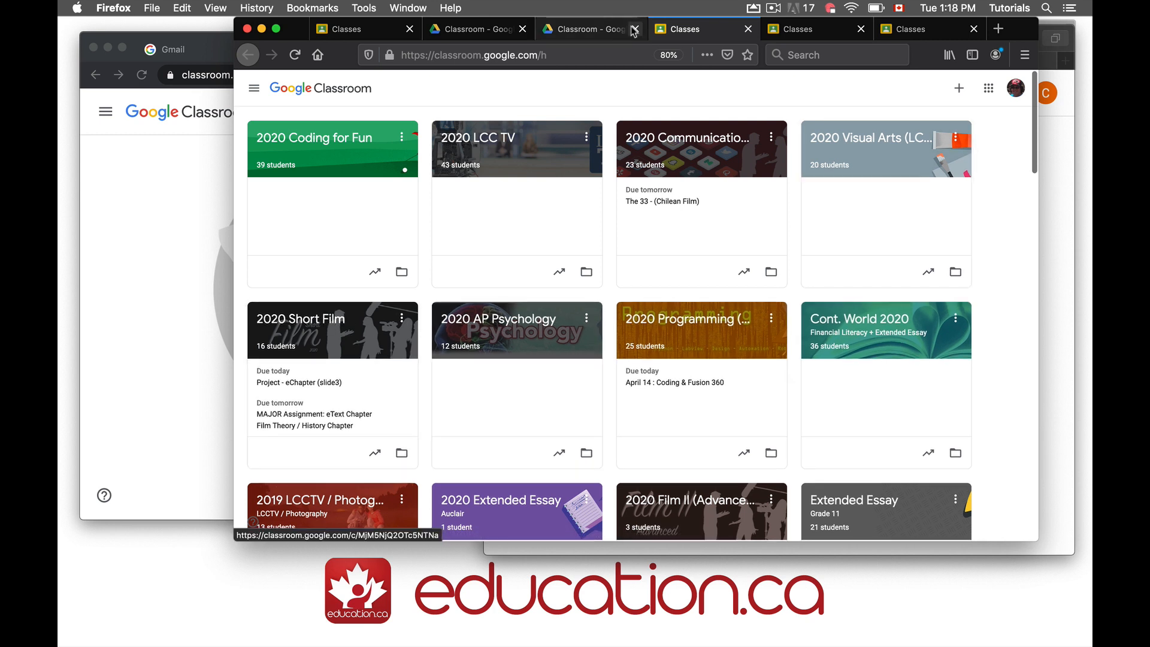
{"action": "left_click", "coordinate": [590, 33]}
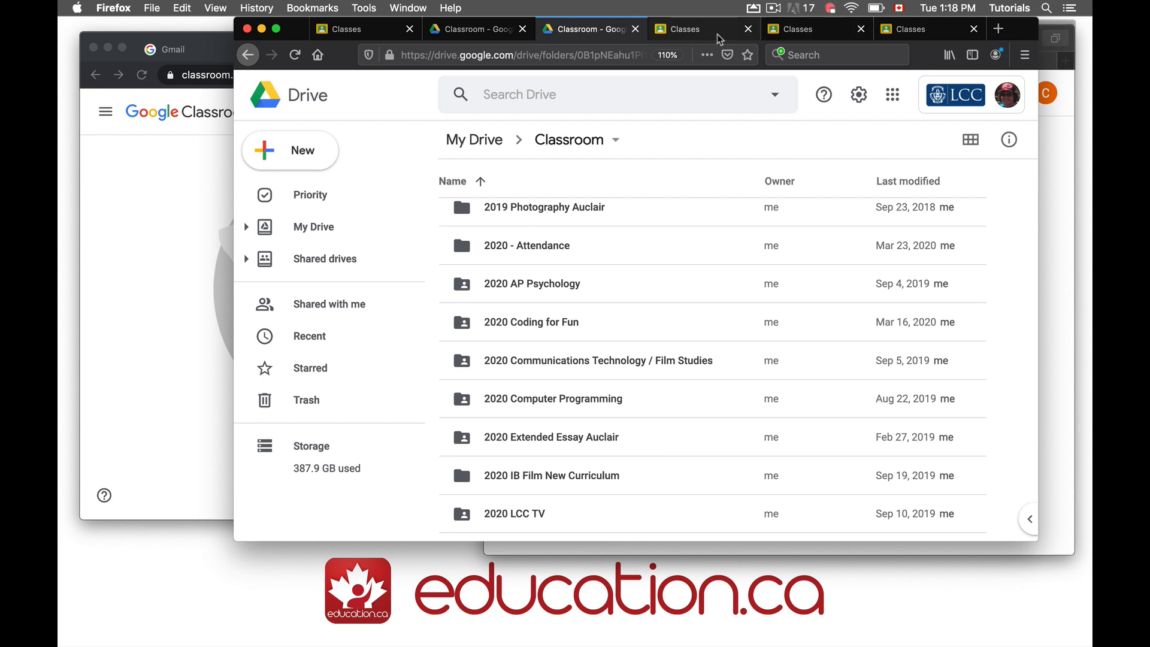
{"action": "left_click", "coordinate": [697, 29]}
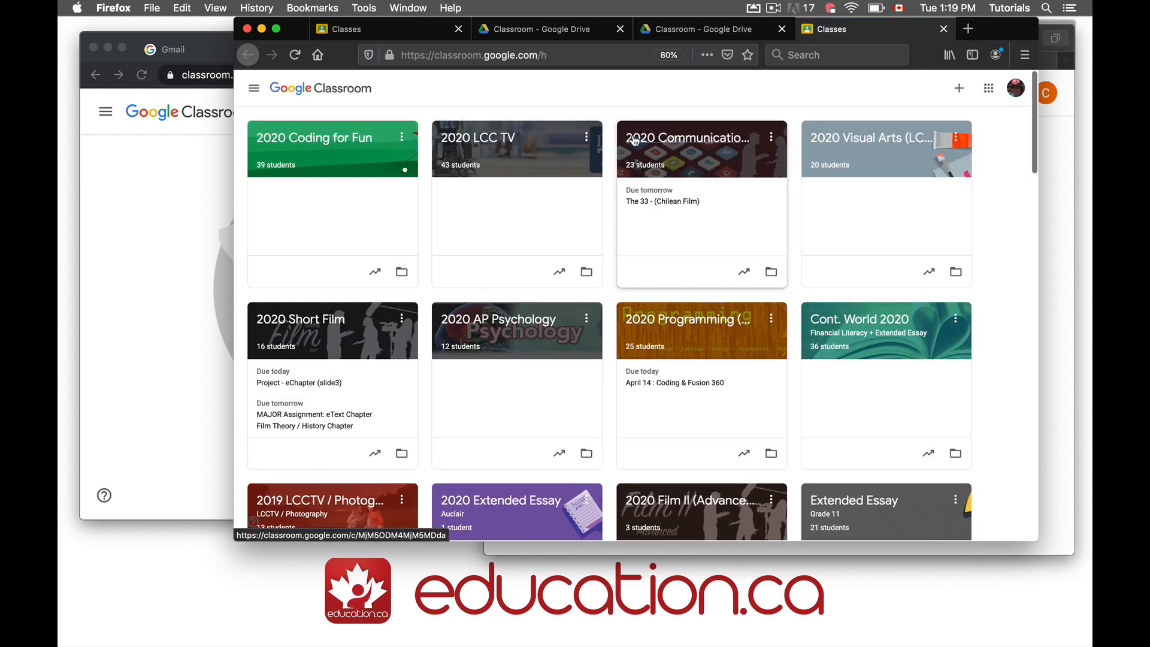
{"action": "scroll", "coordinate": [503, 328], "scroll_direction": "down", "scroll_amount": 10}
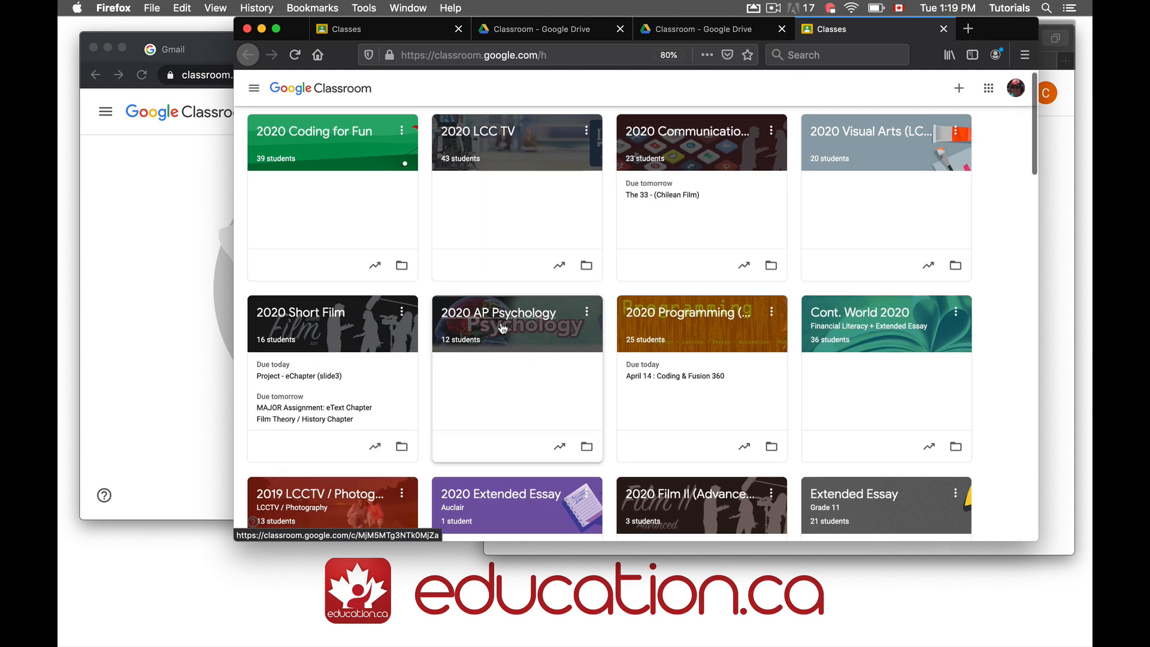
{"action": "scroll", "coordinate": [502, 328], "scroll_direction": "down", "scroll_amount": 4}
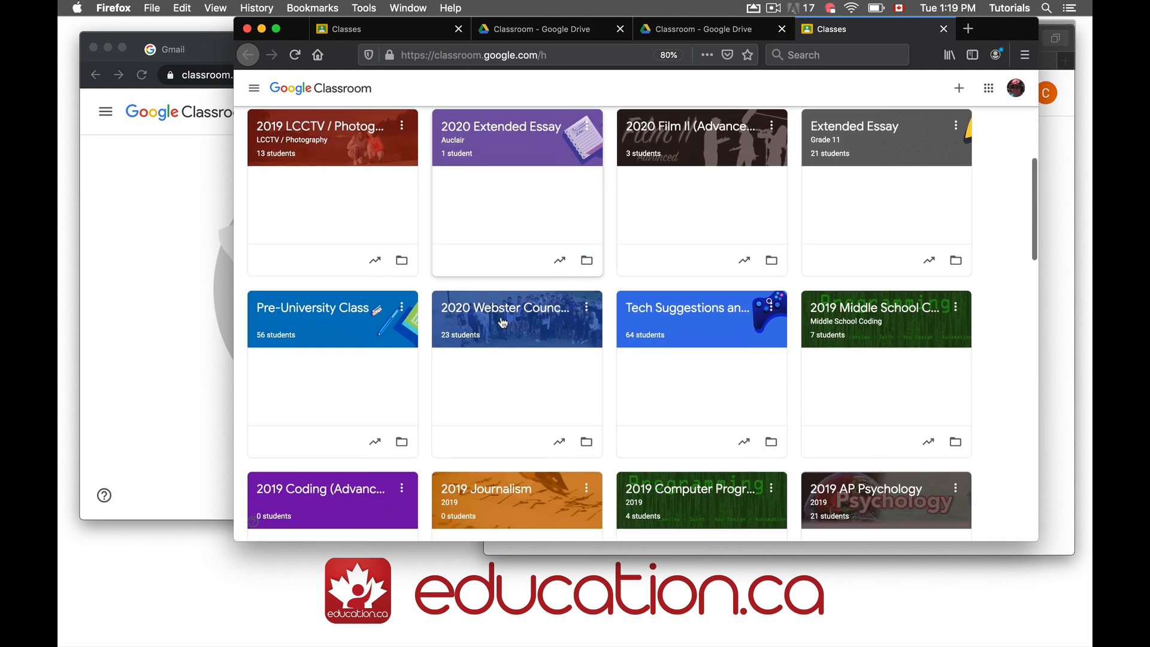
{"action": "scroll", "coordinate": [485, 355], "scroll_direction": "down", "scroll_amount": 7}
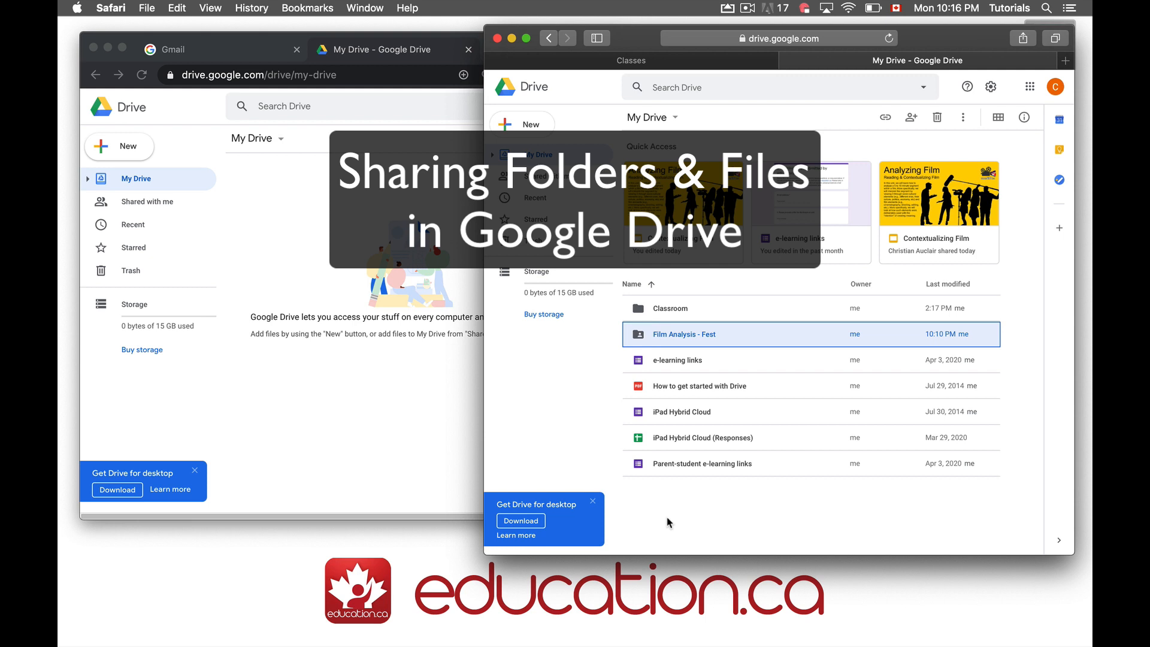
Share the Film Analysis - Fest folder with the student's email address, then view Shared with me
{"action": "right_click", "coordinate": [640, 338]}
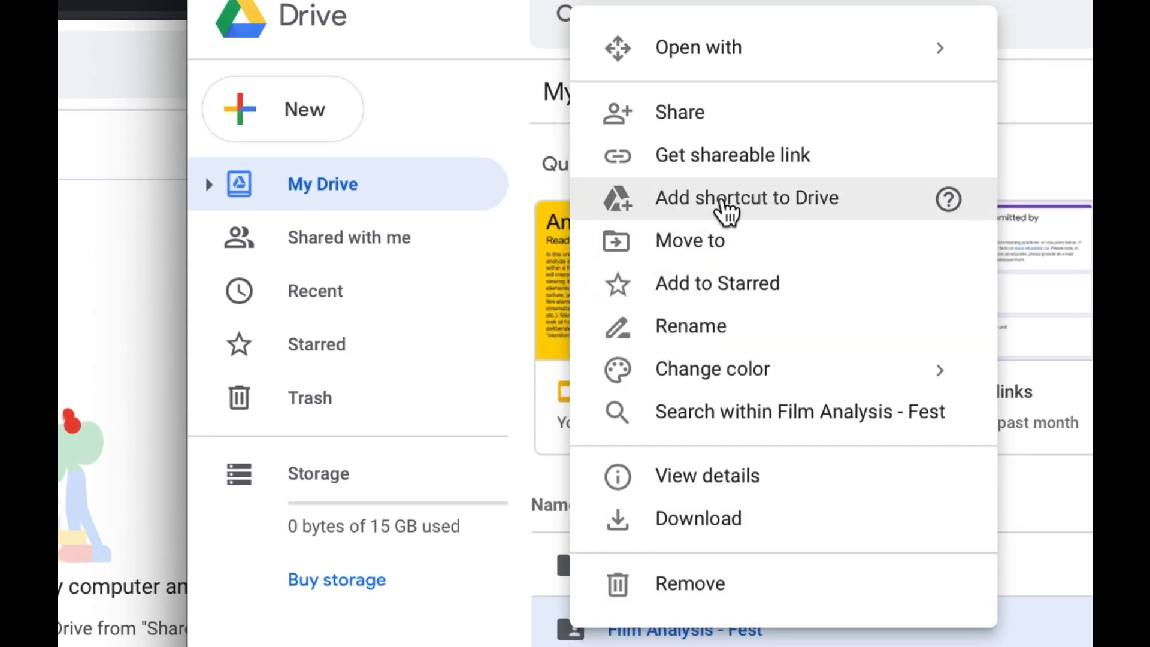
{"action": "left_click", "coordinate": [722, 137]}
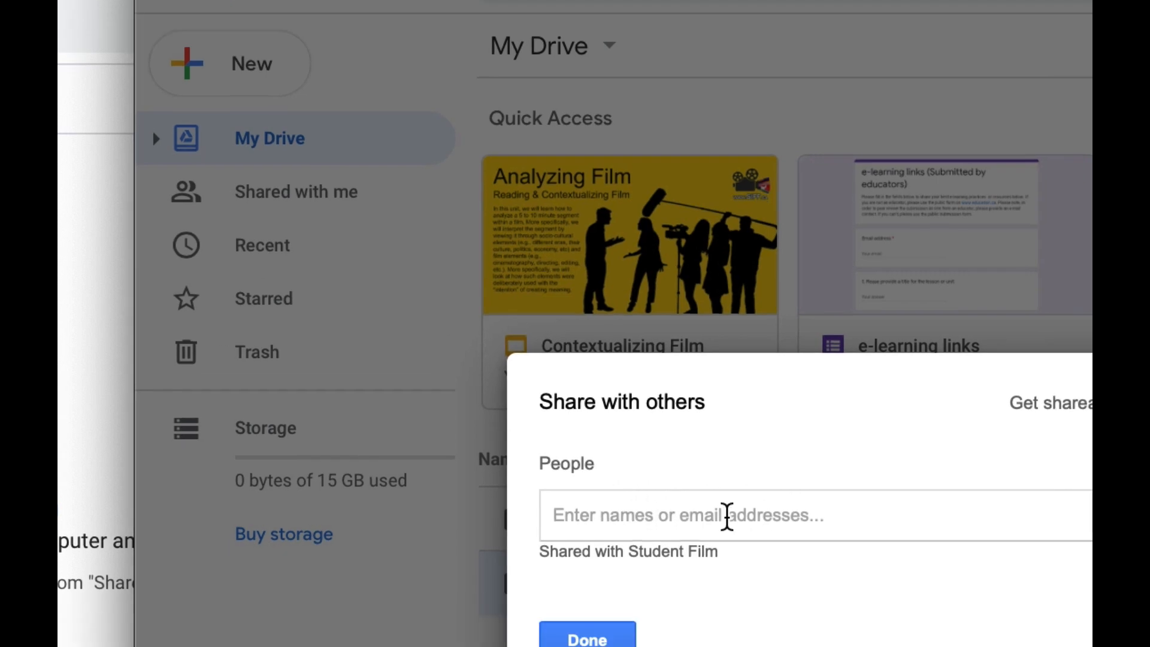
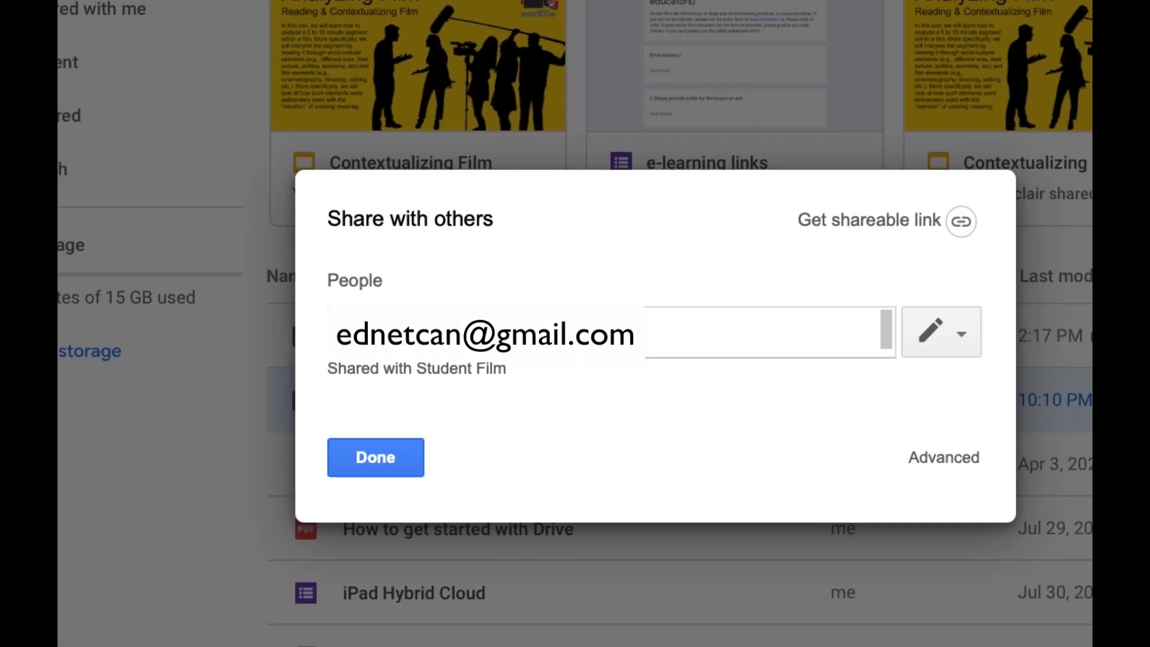
{"action": "left_click", "coordinate": [383, 459]}
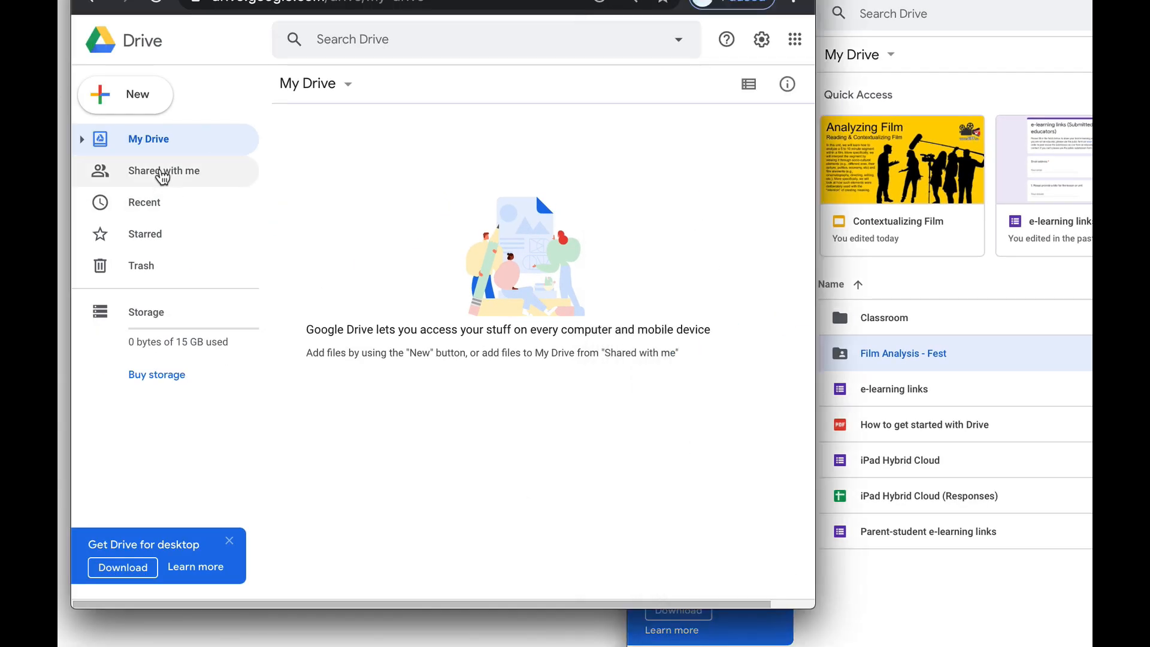
{"action": "left_click", "coordinate": [163, 174]}
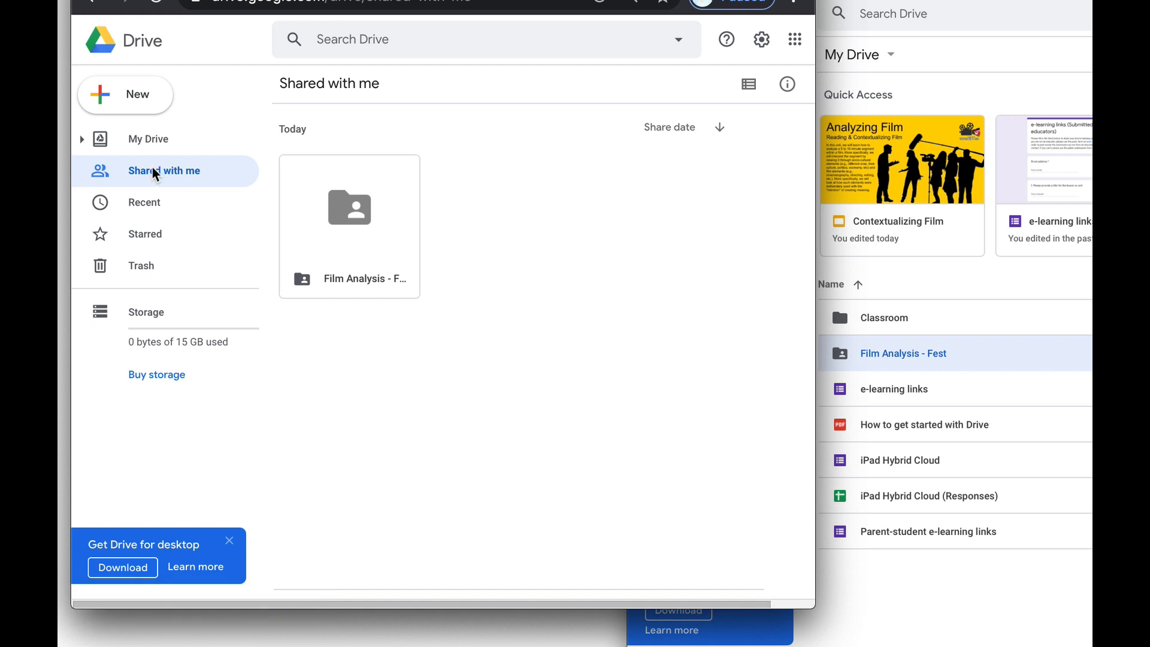
Add a My Drive shortcut to the shared Film Analysis - Fest folder and view it
{"action": "right_click", "coordinate": [343, 207]}
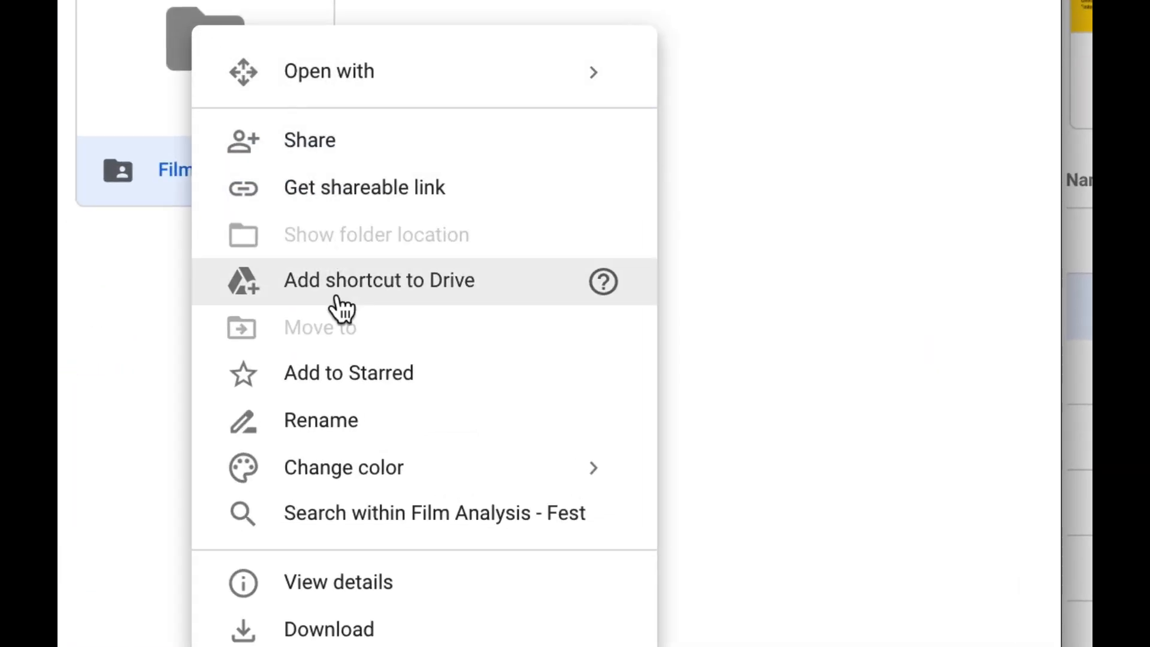
{"action": "left_click", "coordinate": [338, 298]}
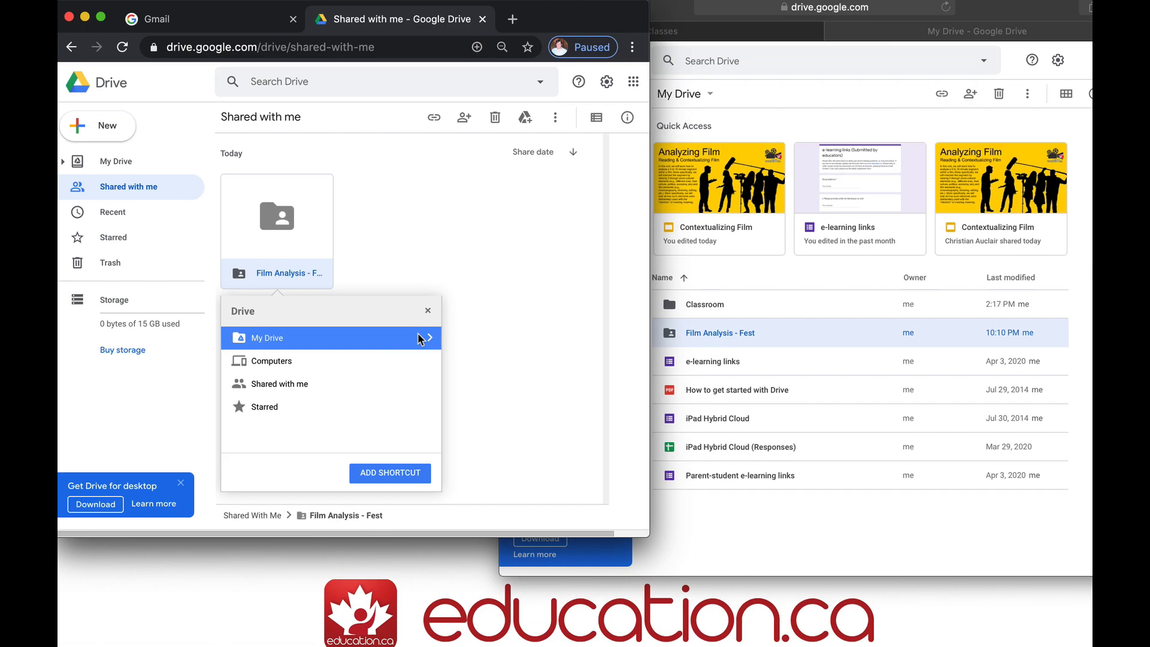
{"action": "left_click", "coordinate": [557, 318]}
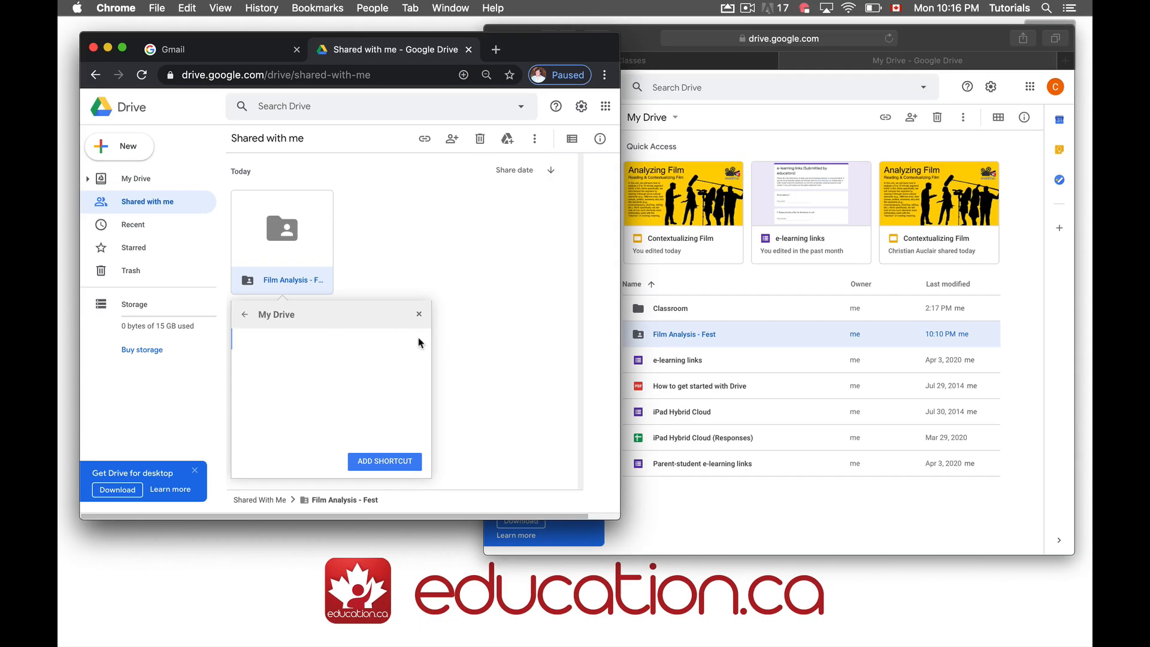
{"action": "left_click", "coordinate": [385, 461]}
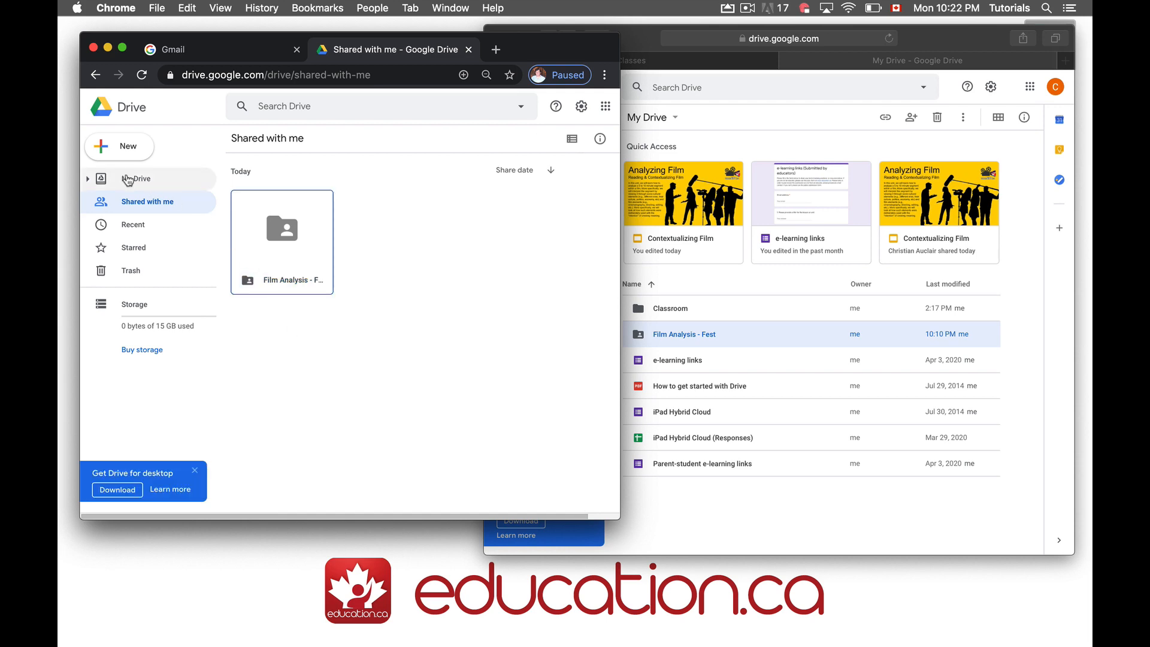
{"action": "left_click", "coordinate": [128, 180]}
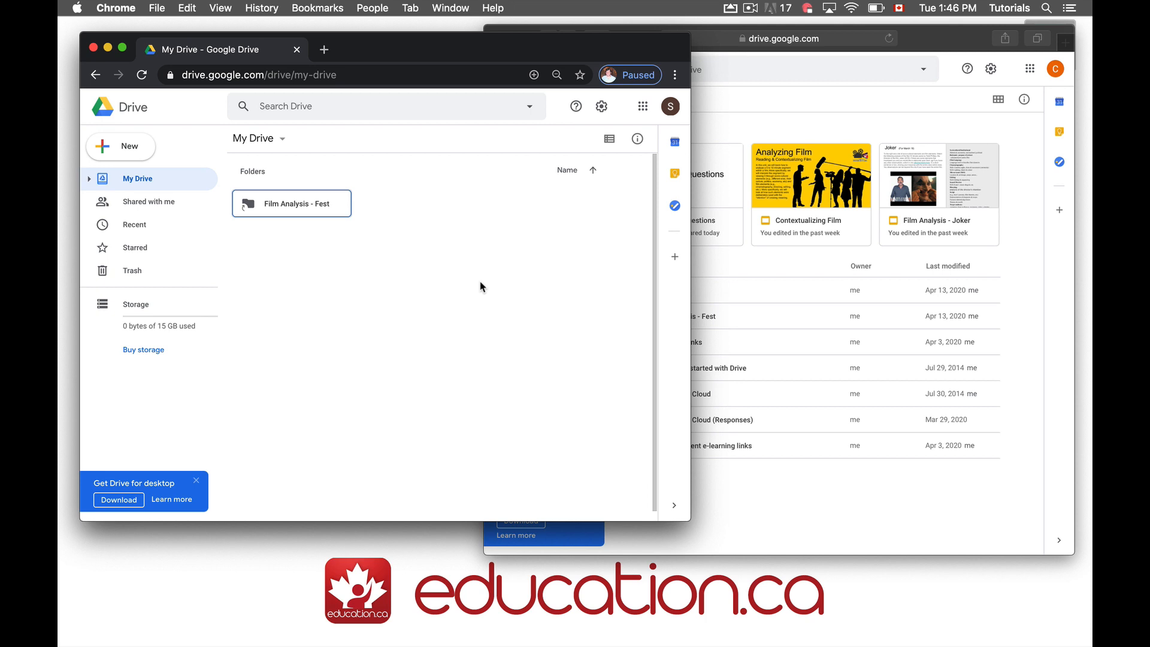
Launch Google Classroom in the teacher's account
{"action": "left_click", "coordinate": [643, 106]}
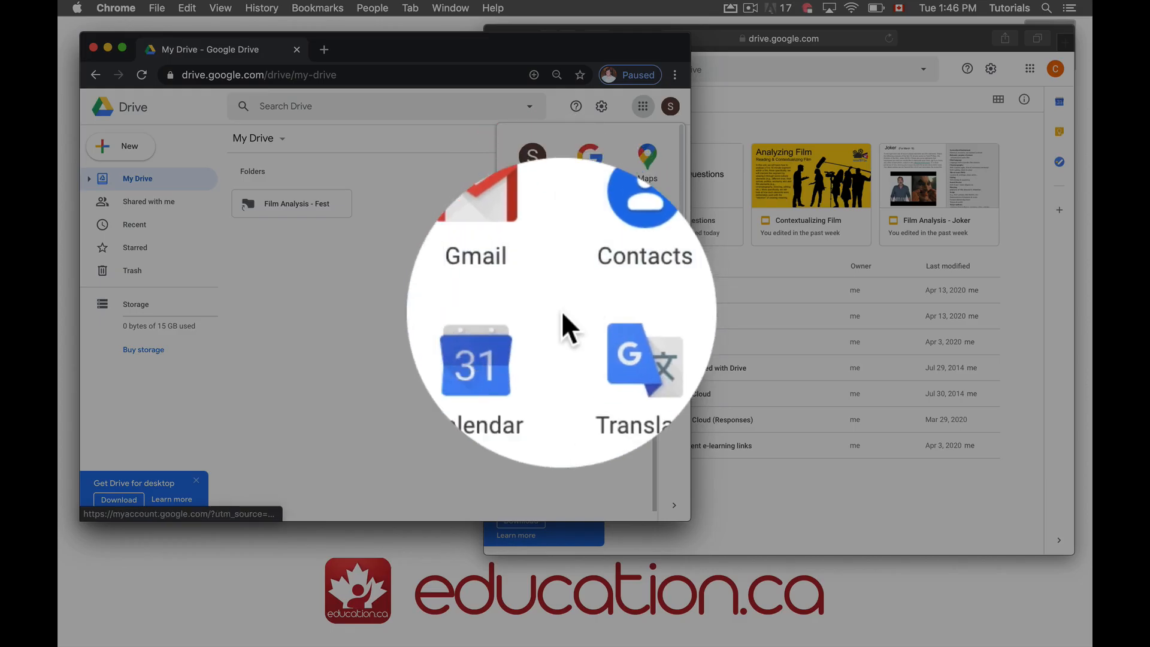
{"action": "scroll", "coordinate": [560, 312], "scroll_direction": "down", "scroll_amount": 5}
{"action": "left_click", "coordinate": [539, 306]}
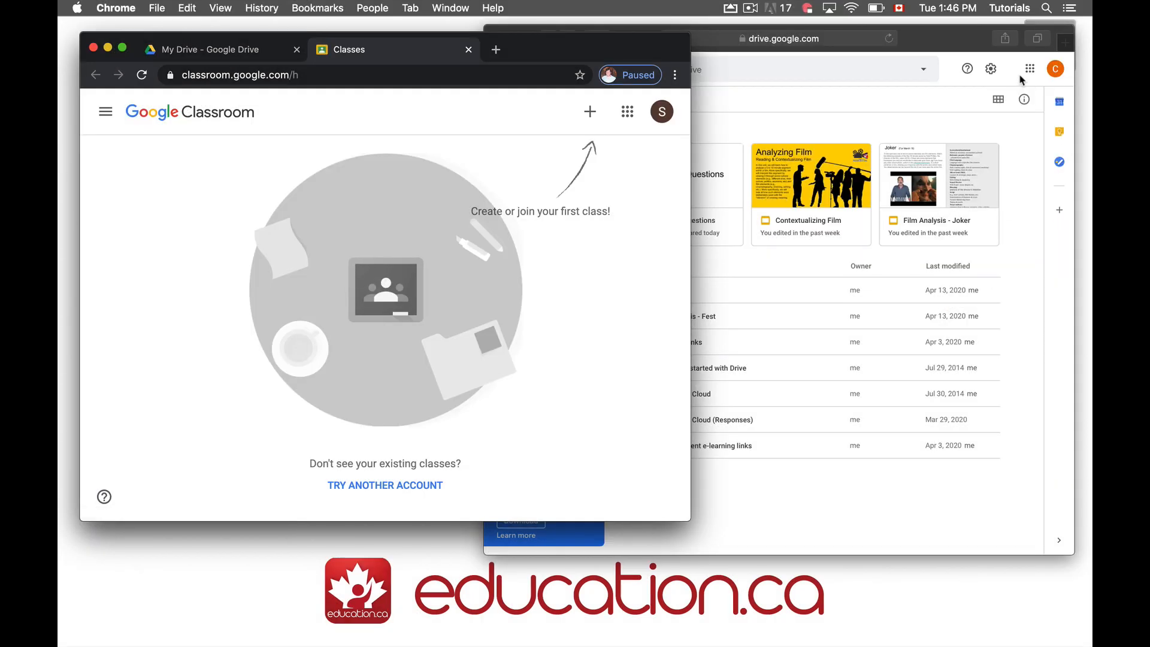
Launch Classroom in the student's browser, then bring up the teacher's join-or-create class options
{"action": "left_click", "coordinate": [1006, 101]}
{"action": "left_click", "coordinate": [1030, 69]}
{"action": "scroll", "coordinate": [1003, 179], "scroll_direction": "down", "scroll_amount": 3}
{"action": "left_click", "coordinate": [926, 282]}
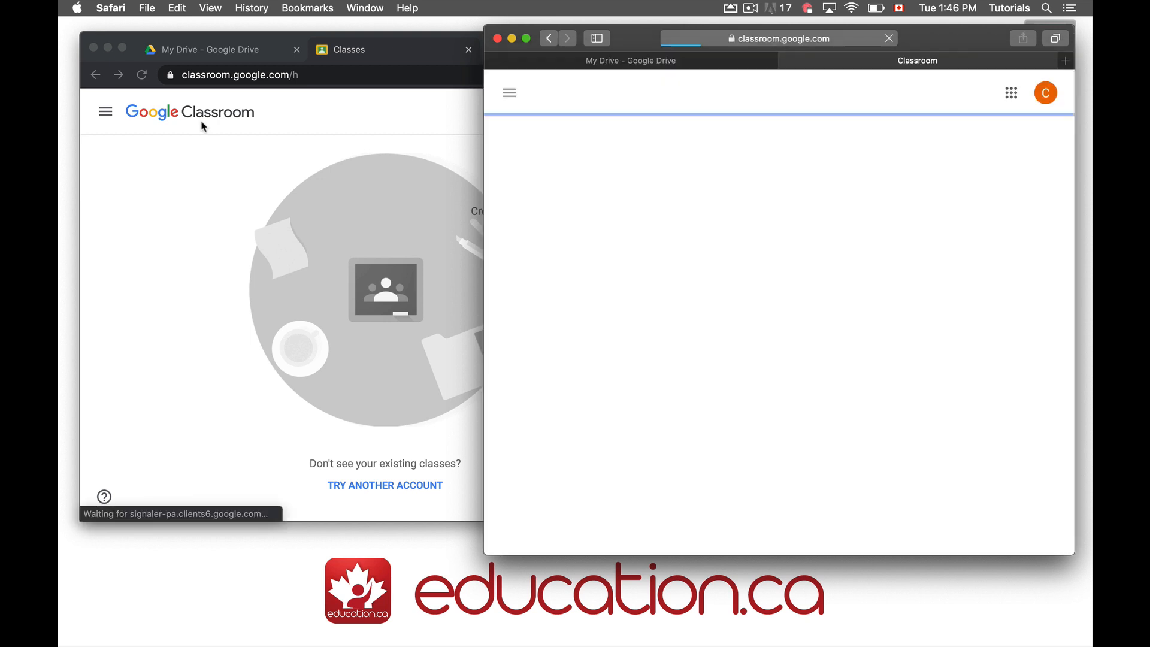
{"action": "left_click", "coordinate": [158, 247]}
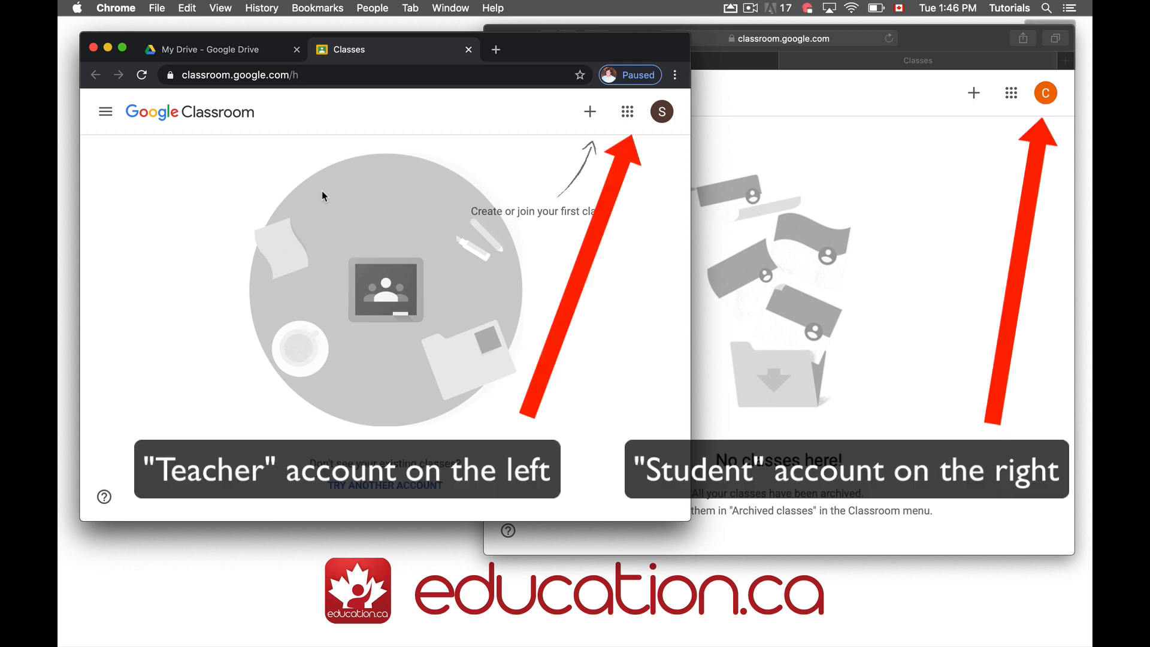
{"action": "left_click", "coordinate": [590, 112]}
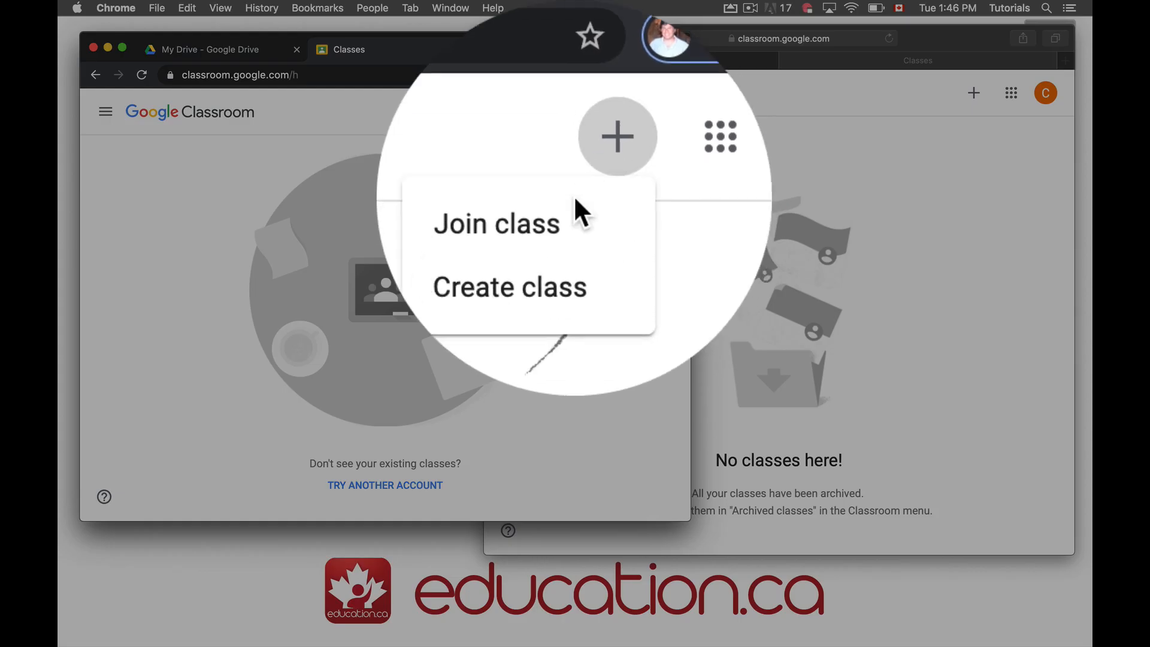
Create a class named 'Film Analysis', accepting the non-school usage notice
{"action": "left_click", "coordinate": [552, 211]}
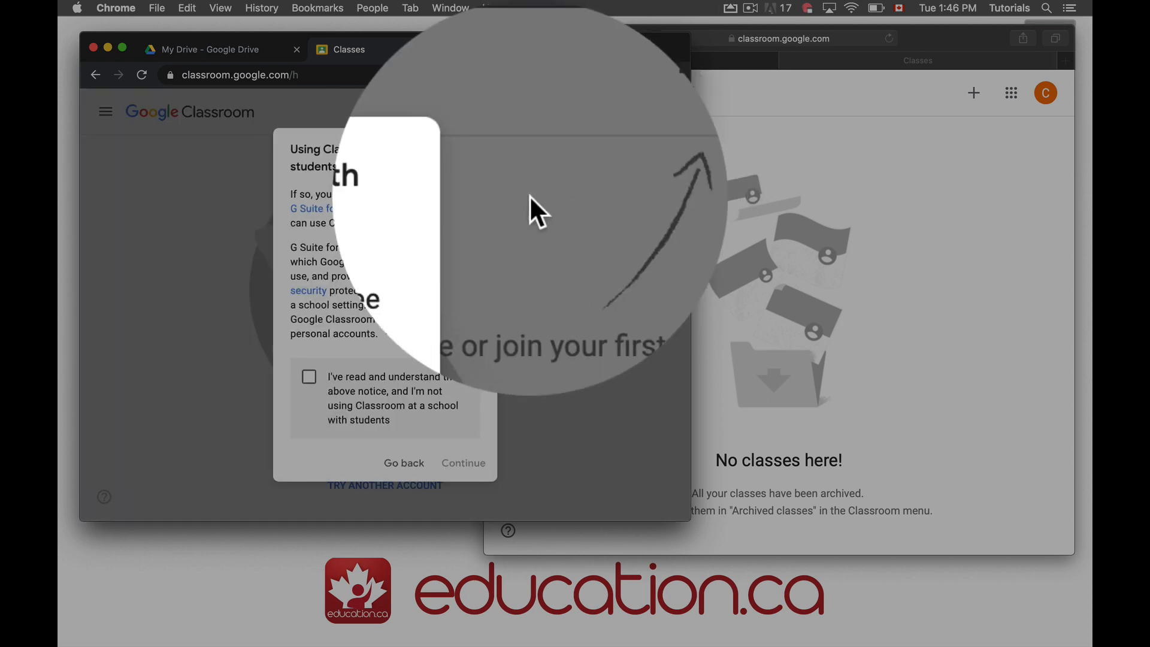
{"action": "left_click", "coordinate": [308, 376]}
{"action": "left_click", "coordinate": [466, 462]}
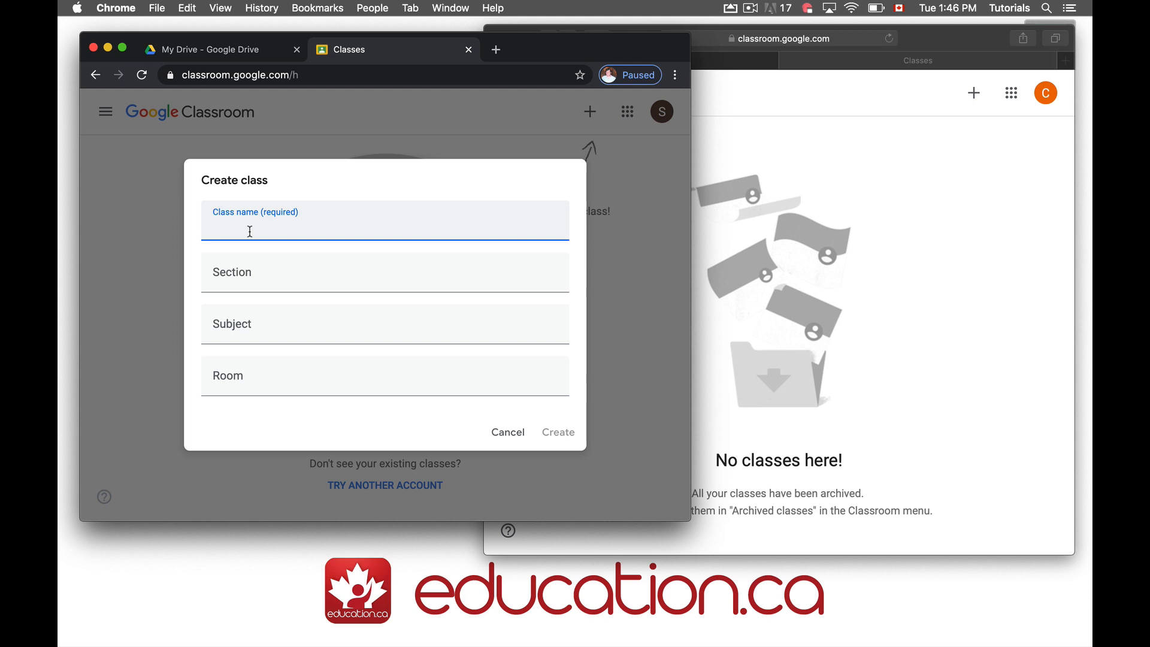
{"action": "type", "text": "Film Analysis"}
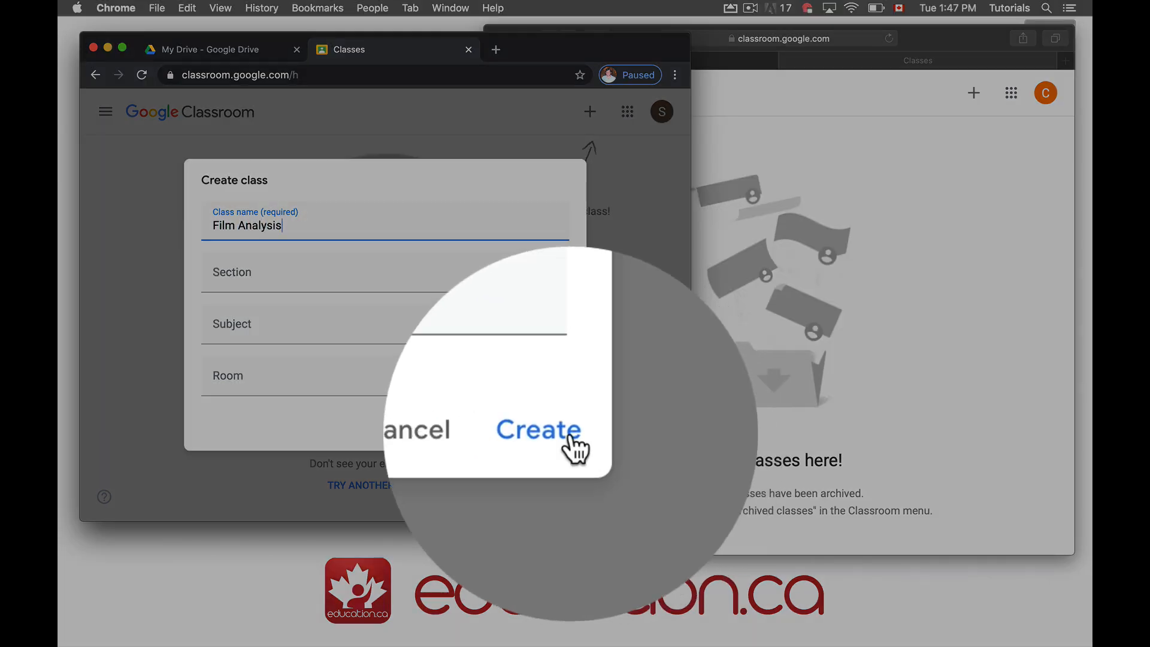
{"action": "left_click", "coordinate": [558, 432]}
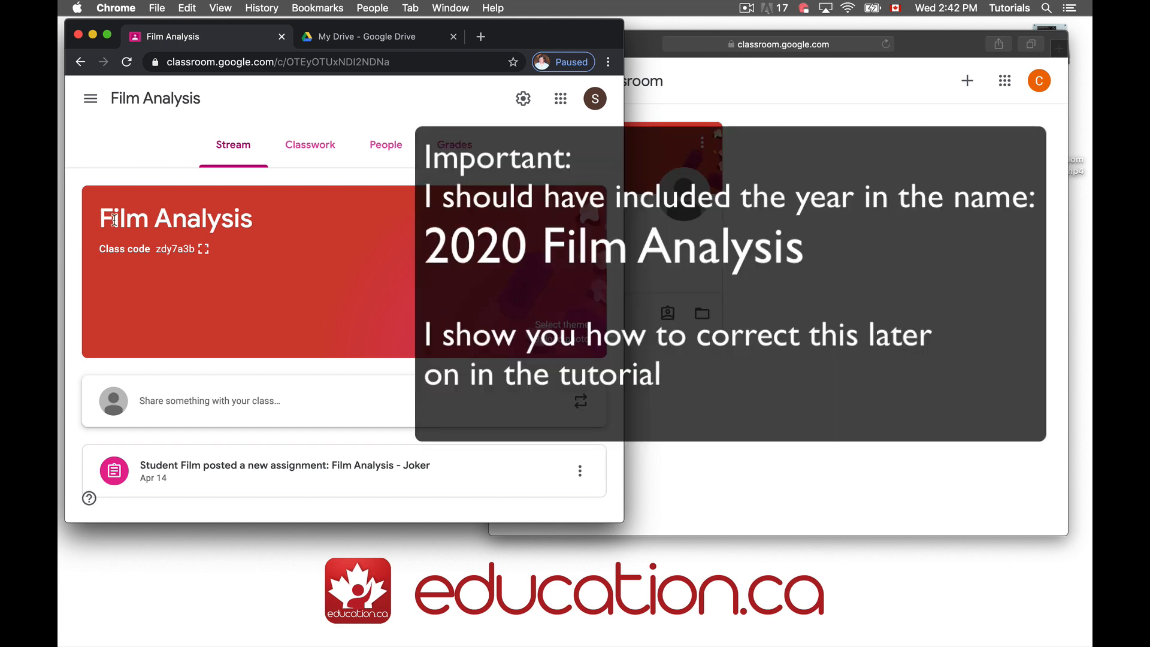
{"action": "left_click", "coordinate": [524, 98]}
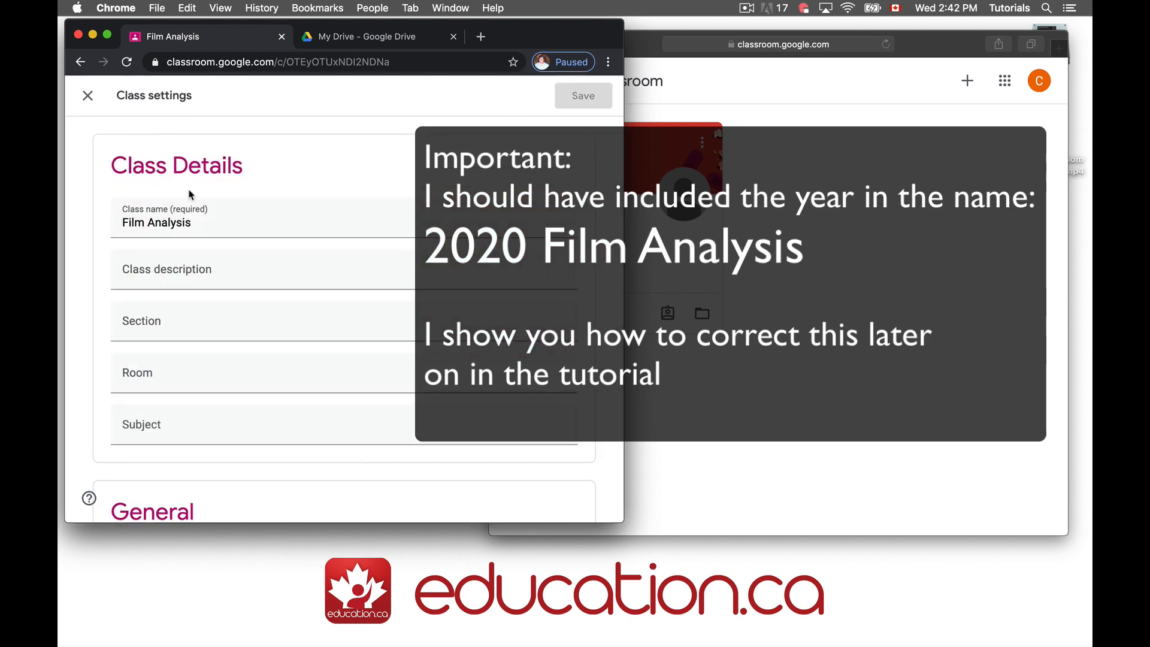
{"action": "left_click", "coordinate": [88, 96]}
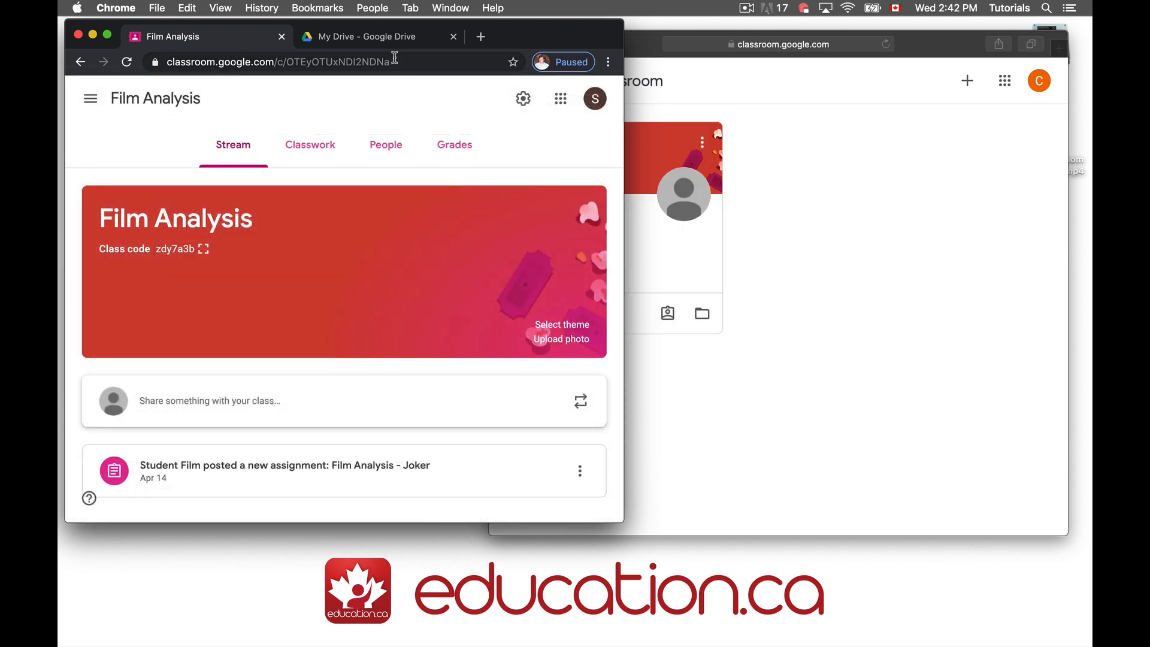
{"action": "left_click", "coordinate": [377, 36]}
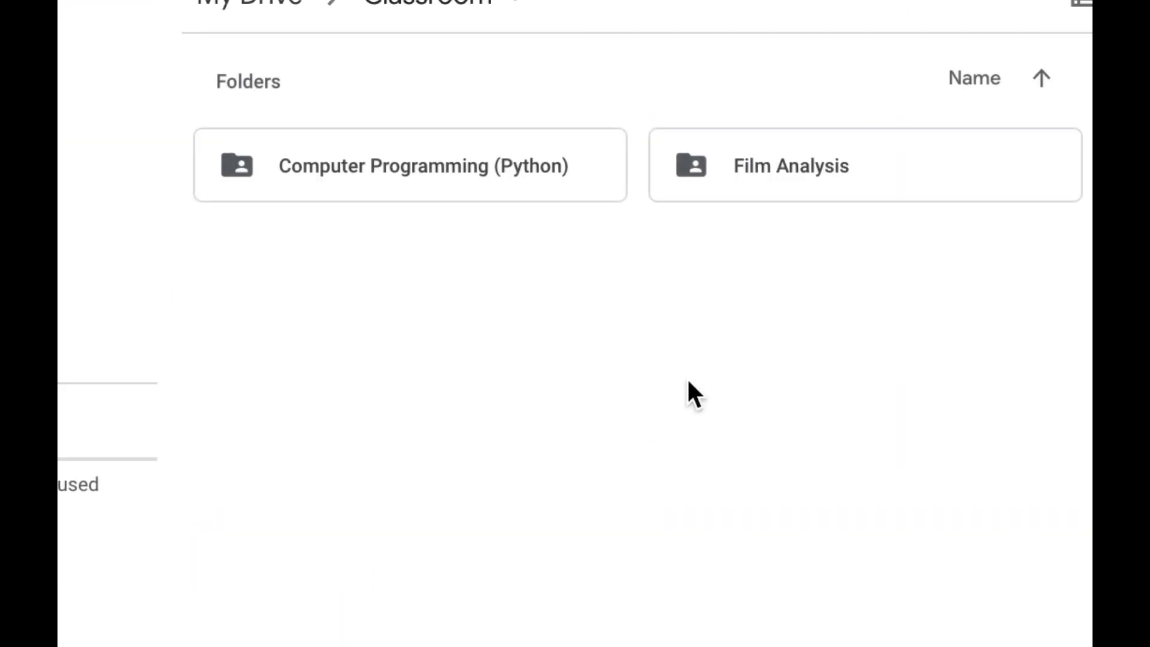
{"action": "right_click", "coordinate": [752, 169]}
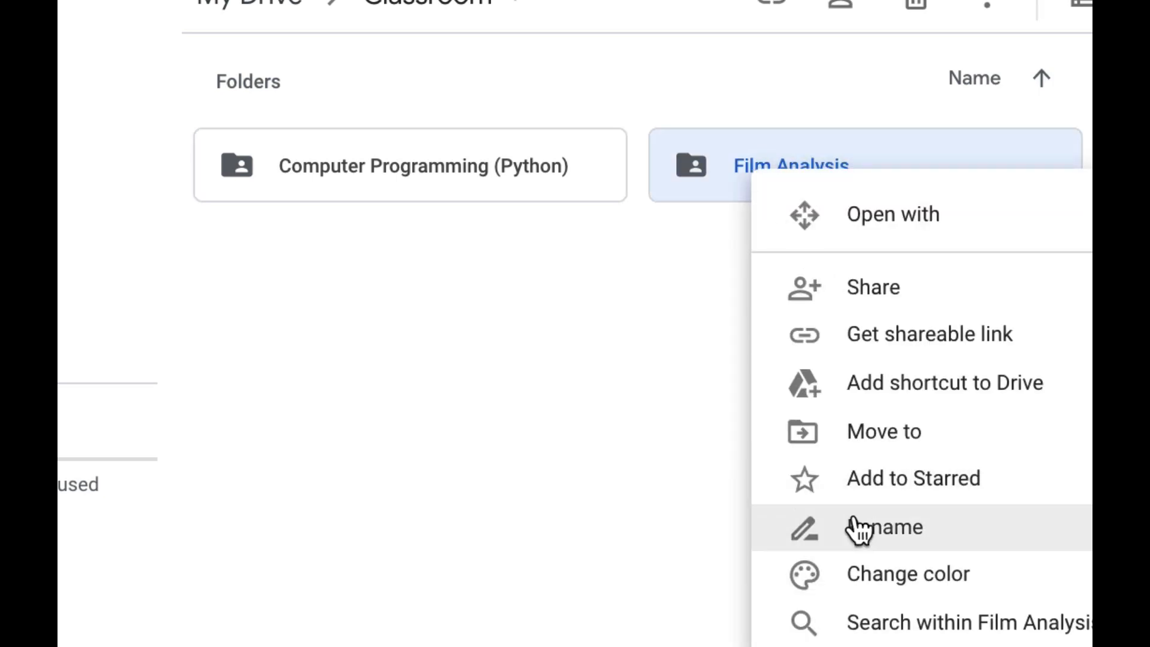
{"action": "left_click", "coordinate": [601, 457]}
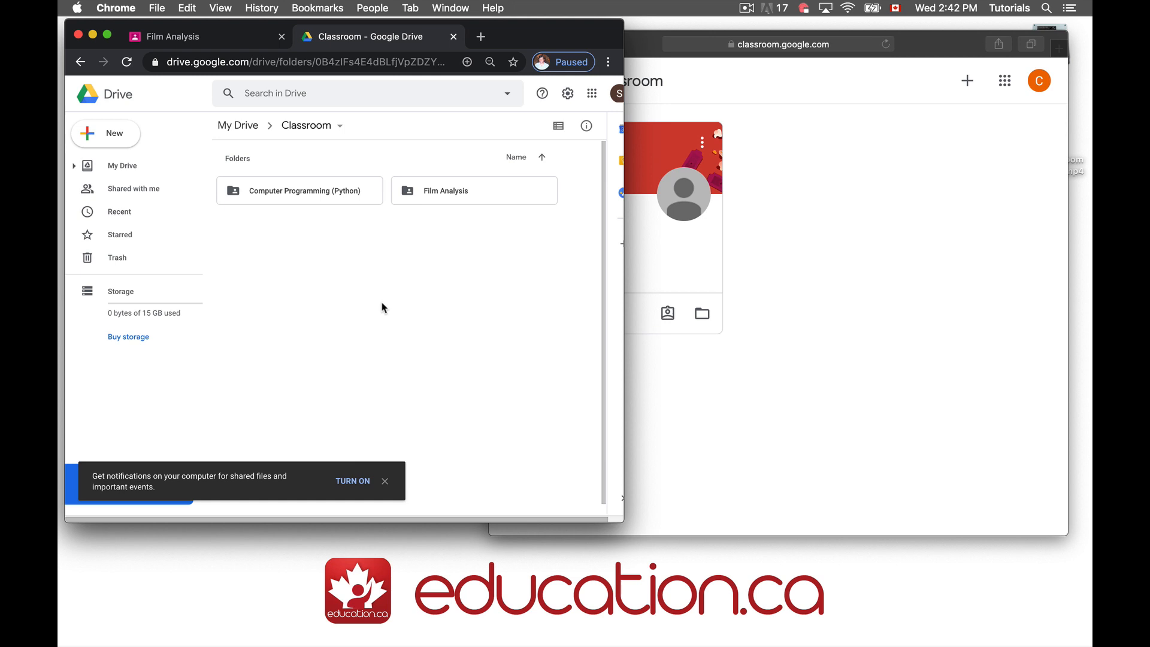
{"action": "left_click", "coordinate": [221, 36]}
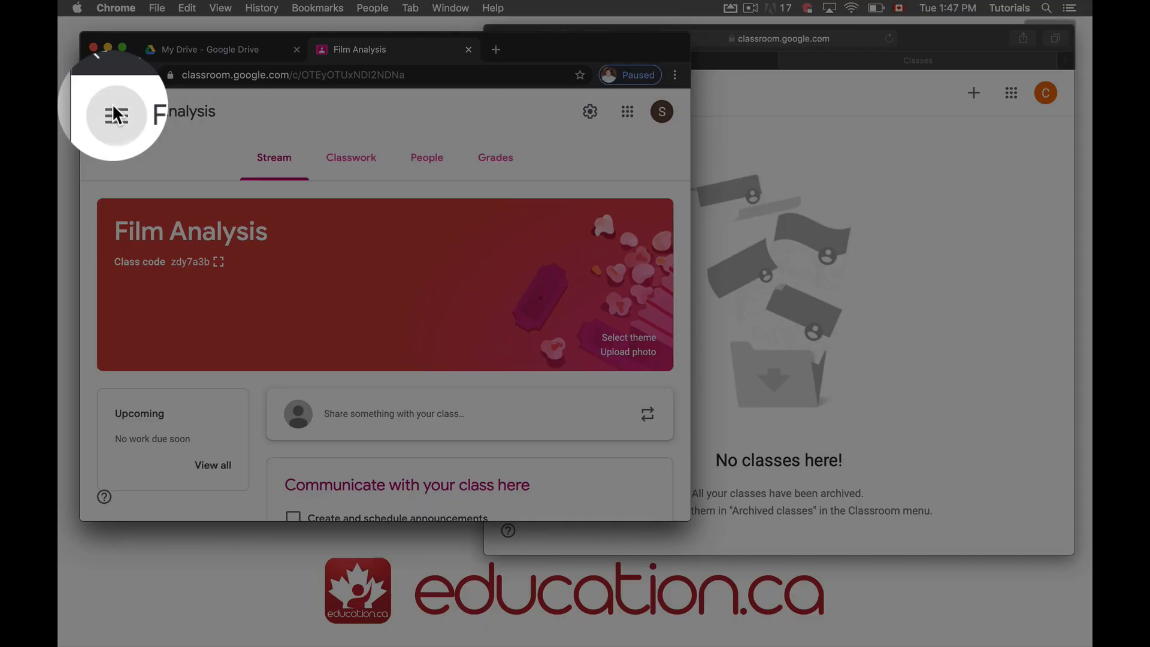
Enlarge and select the Film Analysis class code, then open the class's People page
{"action": "left_click", "coordinate": [109, 112]}
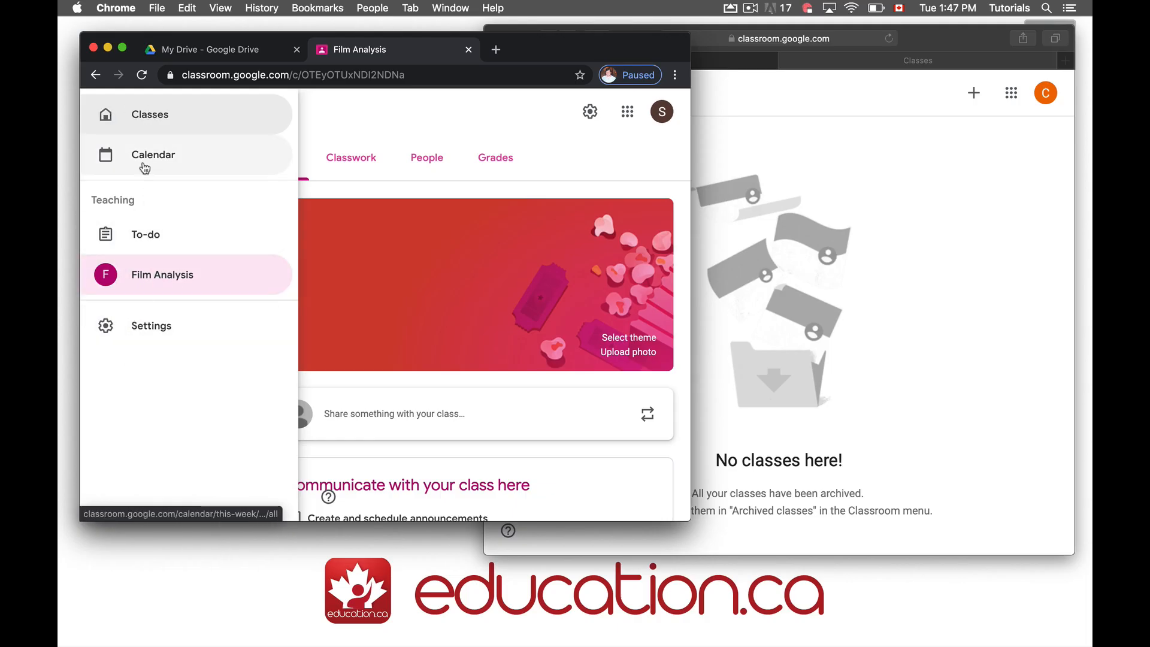
{"action": "left_click", "coordinate": [442, 120]}
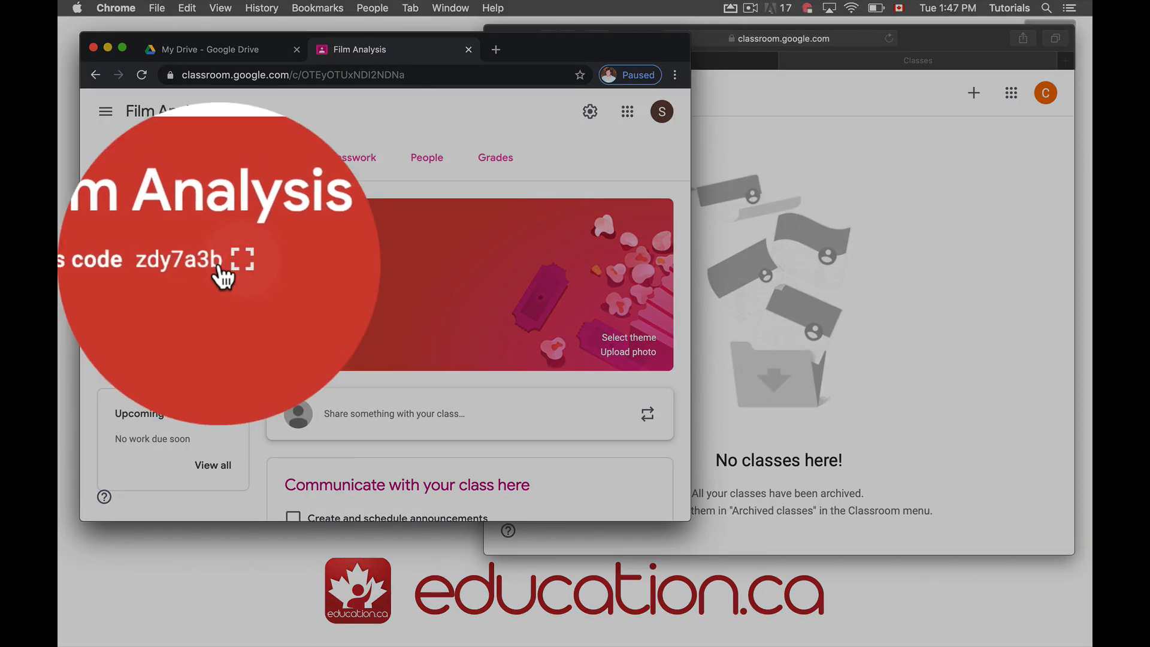
{"action": "left_click", "coordinate": [218, 262]}
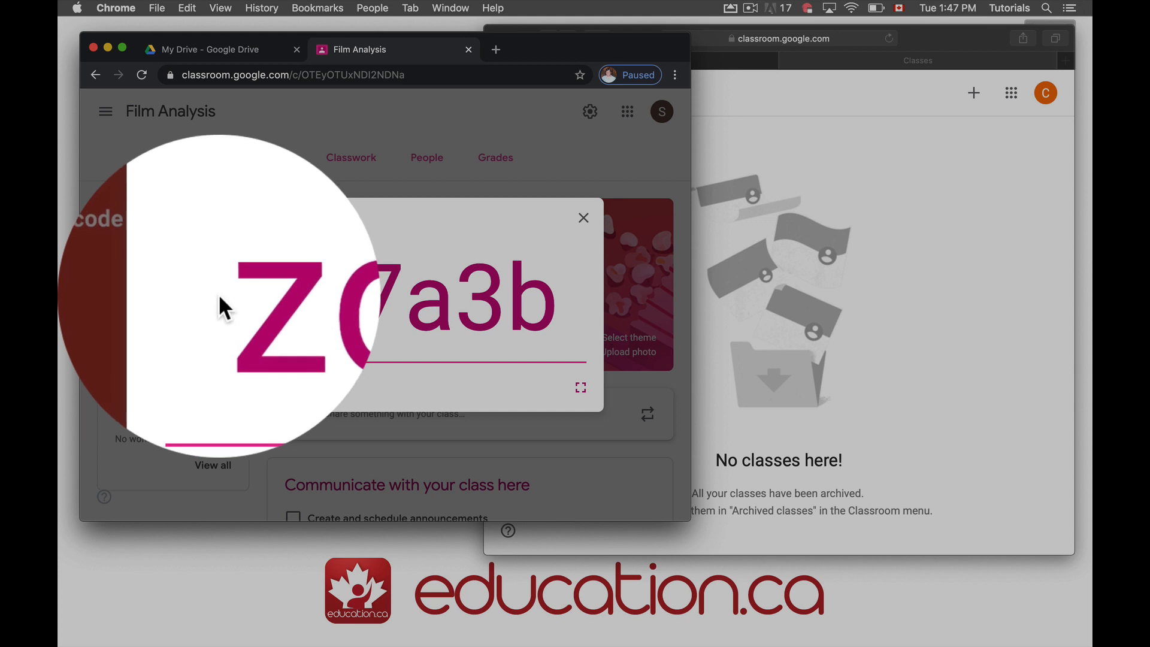
{"action": "left_click_drag", "start_coordinate": [220, 297], "coordinate": [547, 299]}
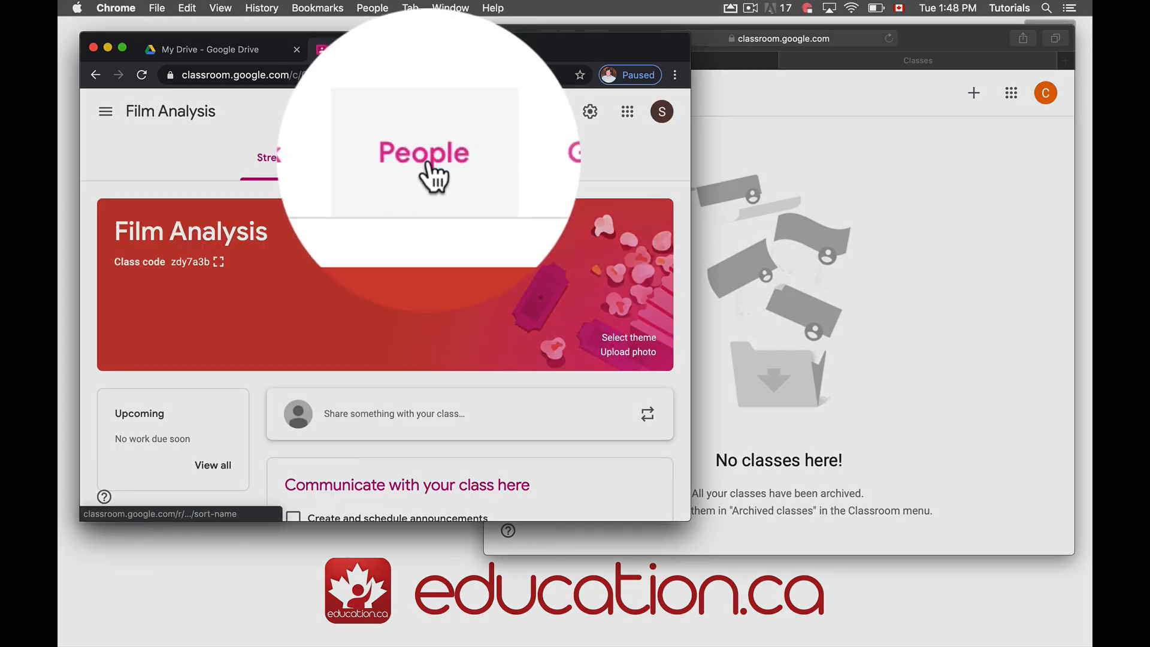
{"action": "left_click", "coordinate": [429, 162]}
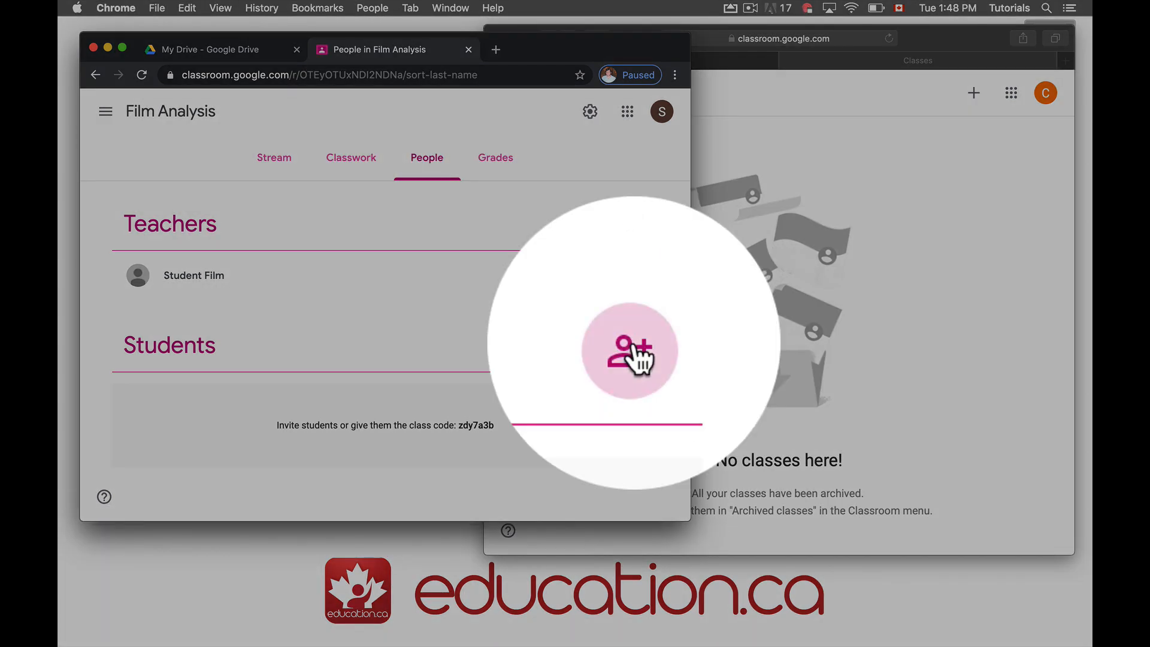
Invite the student's Gmail account to Film Analysis from the class's Students list
{"action": "left_click", "coordinate": [633, 346]}
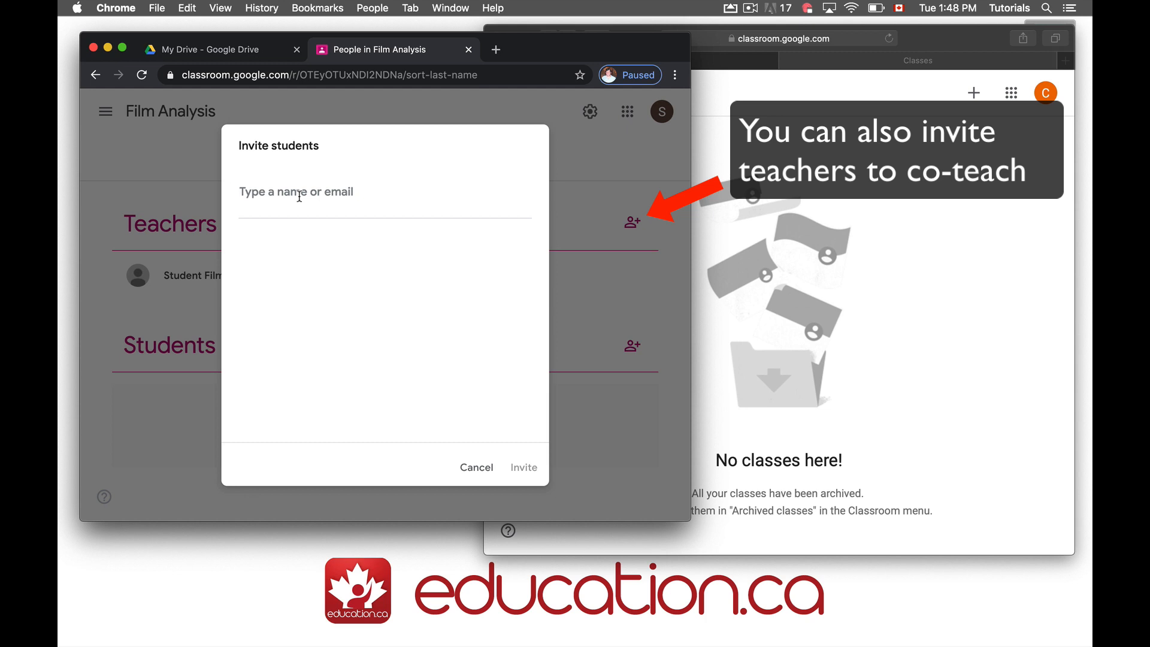
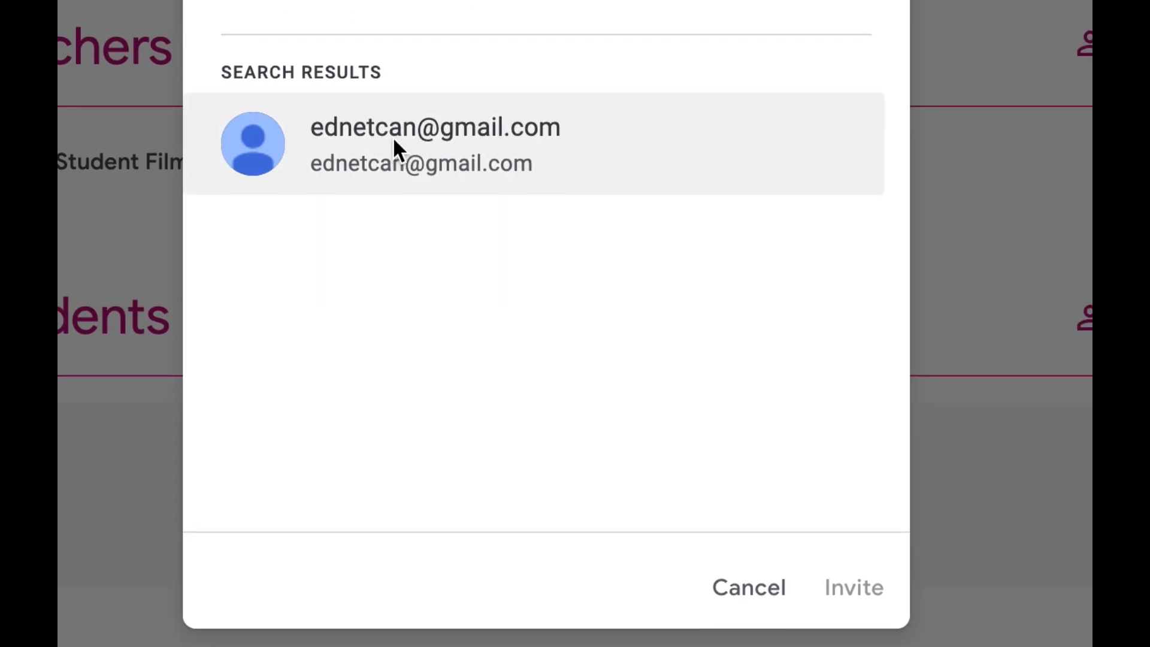
{"action": "left_click", "coordinate": [409, 187]}
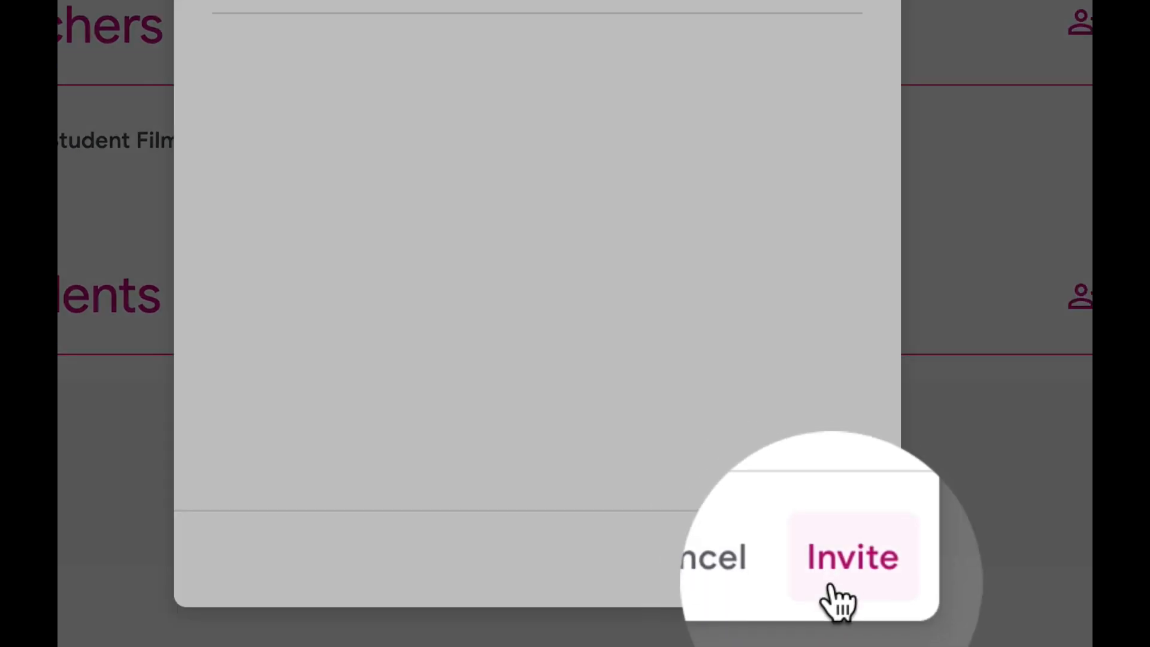
{"action": "left_click", "coordinate": [833, 584]}
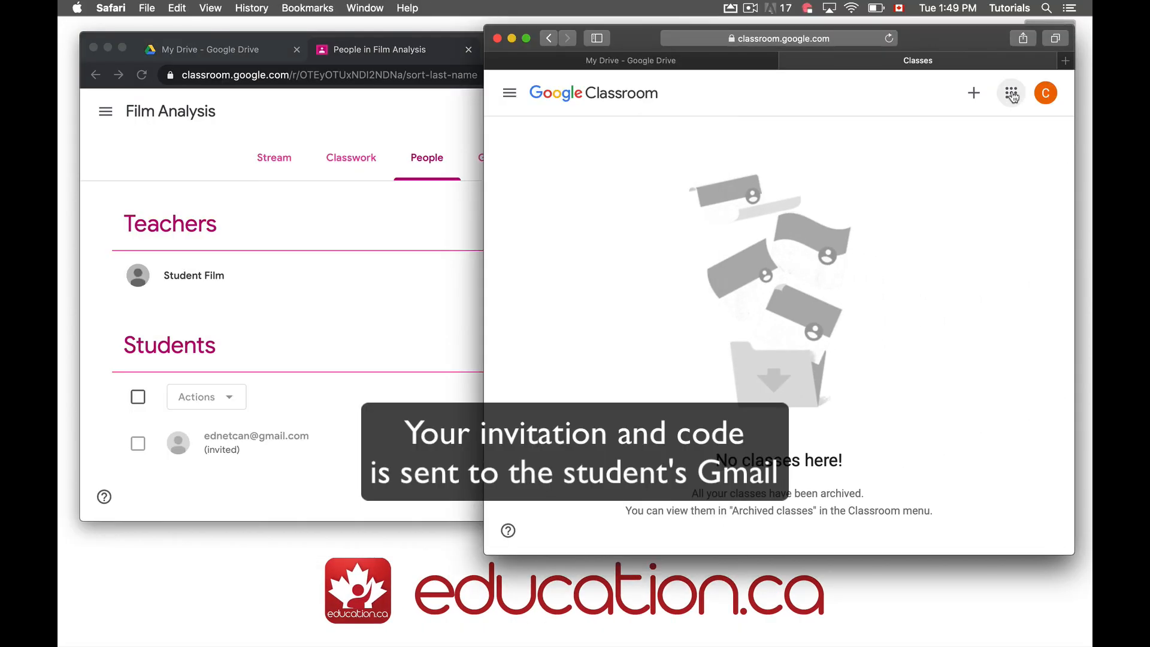
{"action": "left_click", "coordinate": [1011, 93]}
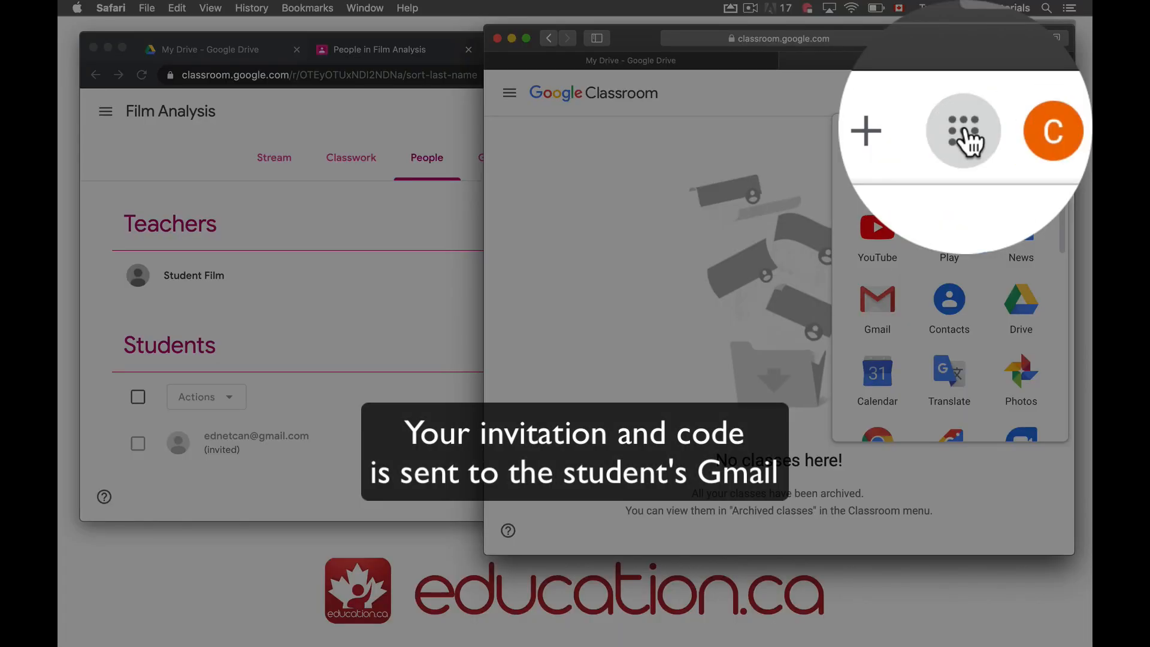
Join Film Analysis as the student through the 'Class invitation: Film Analysis' email in Gmail
{"action": "left_click", "coordinate": [881, 307]}
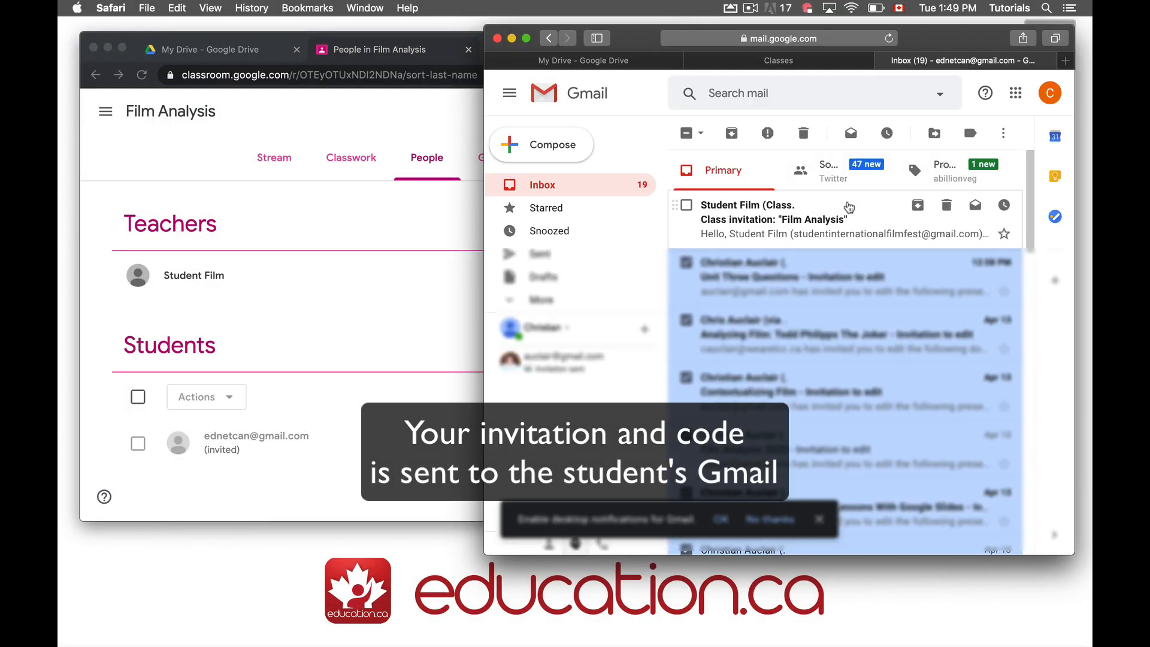
{"action": "left_click", "coordinate": [732, 211]}
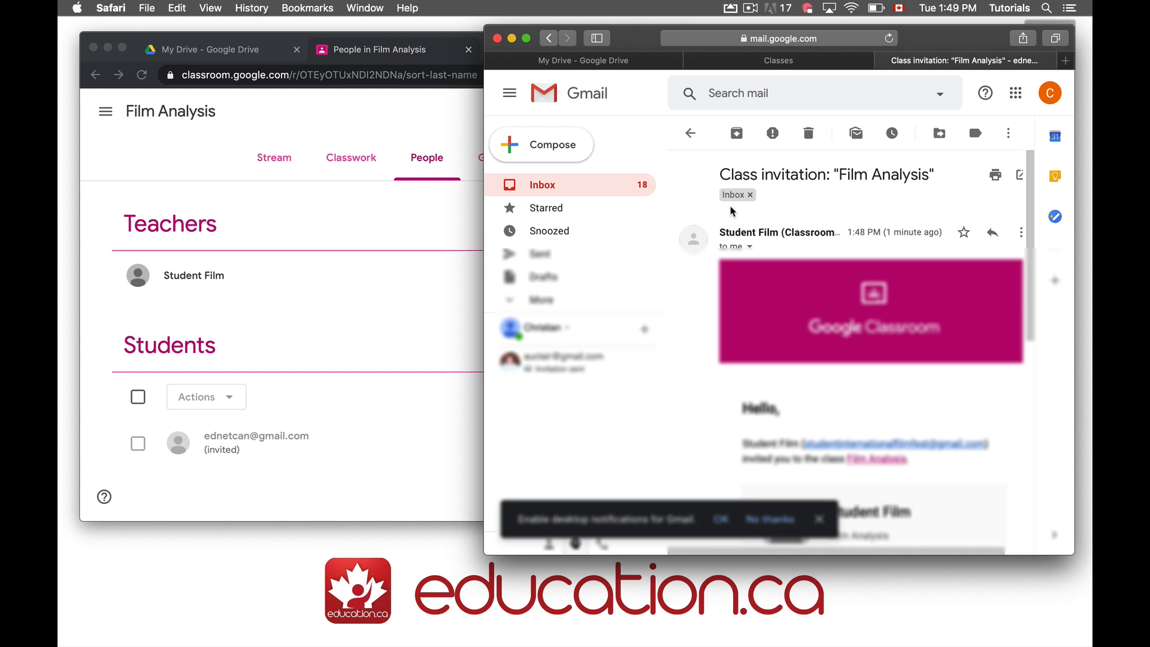
{"action": "scroll", "coordinate": [858, 307], "scroll_direction": "down", "scroll_amount": 5}
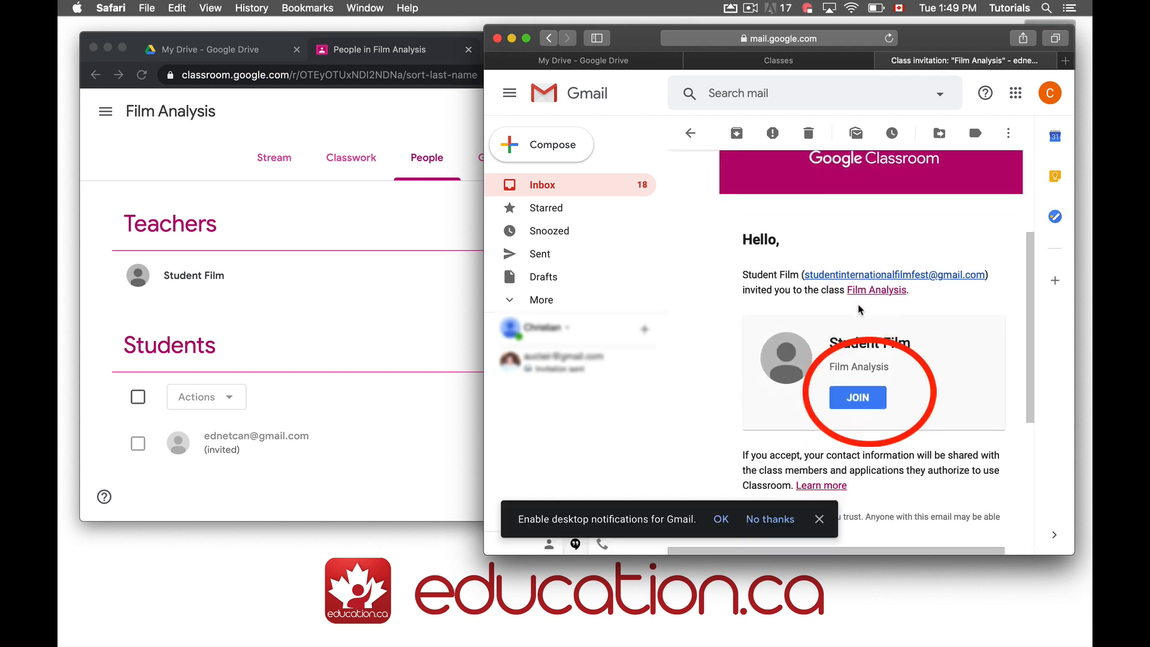
{"action": "left_click", "coordinate": [857, 398]}
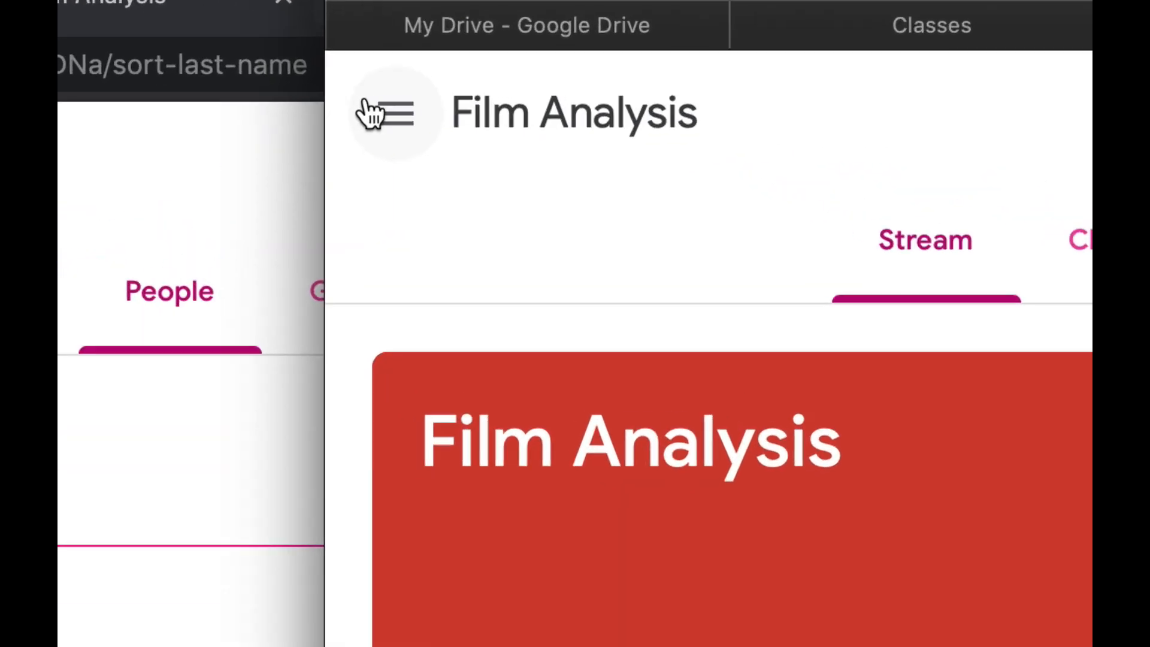
In the student's Classroom, bring up the Join class by code dialog from the Classes list
{"action": "left_click", "coordinate": [509, 92]}
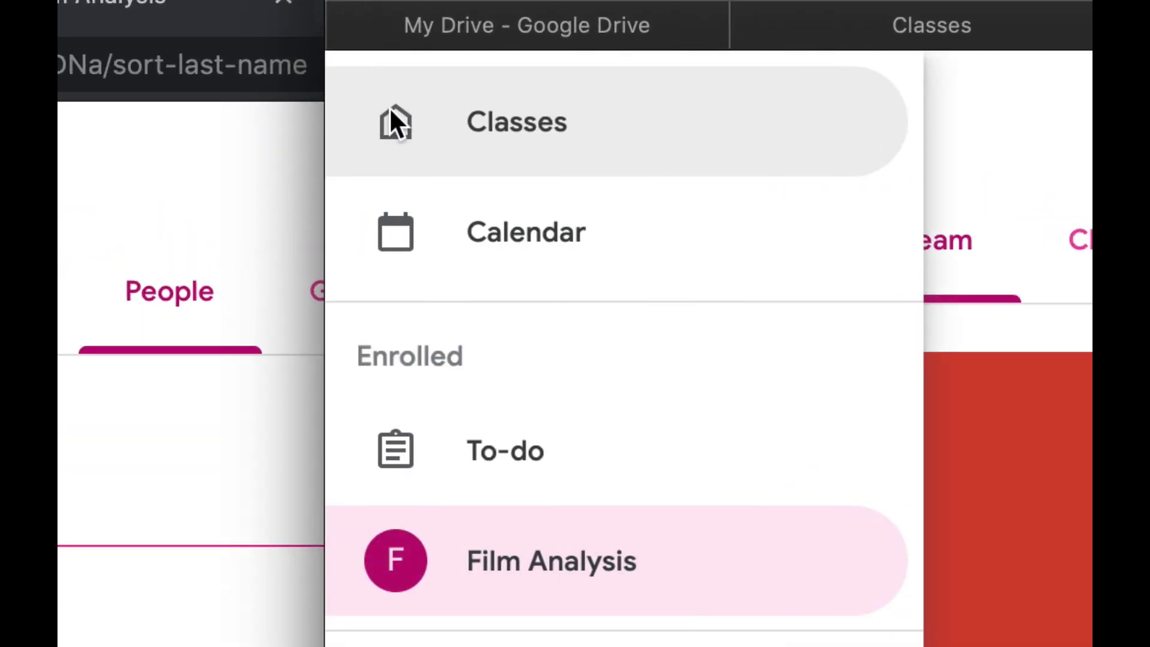
{"action": "left_click", "coordinate": [496, 127]}
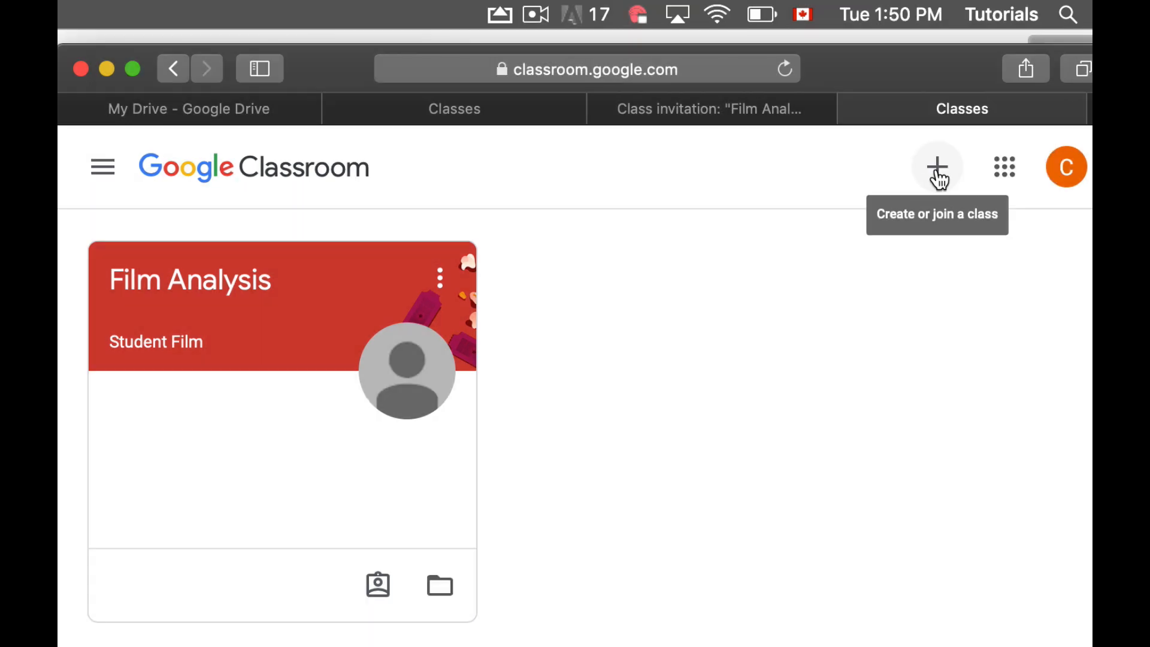
{"action": "left_click", "coordinate": [939, 178]}
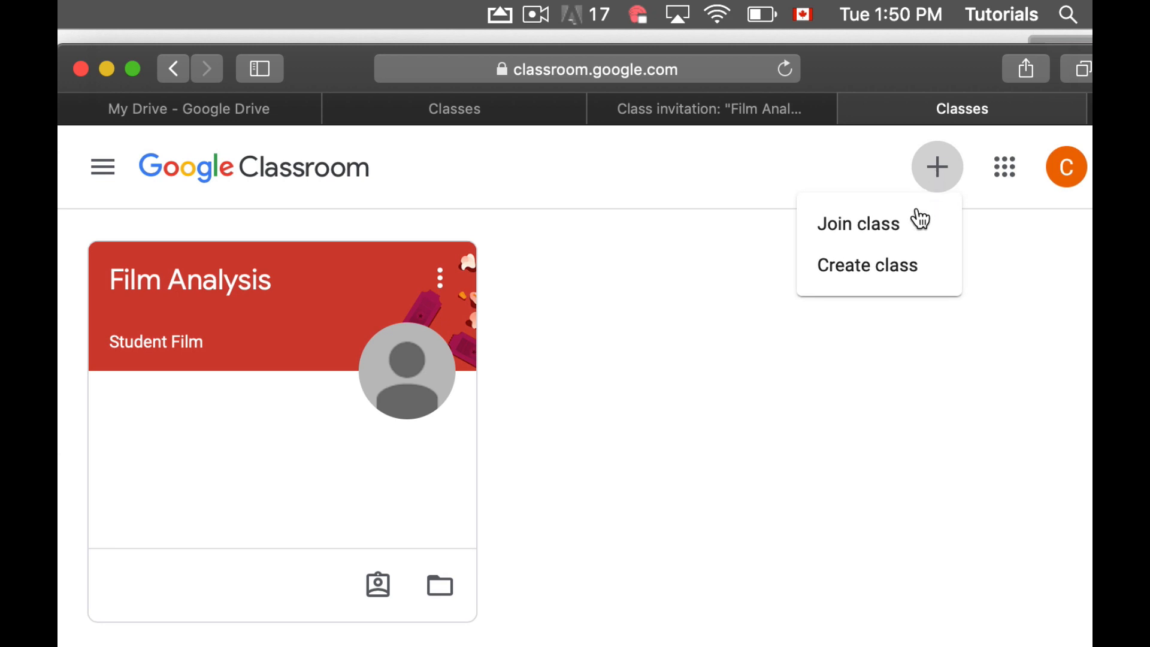
{"action": "left_click", "coordinate": [886, 234]}
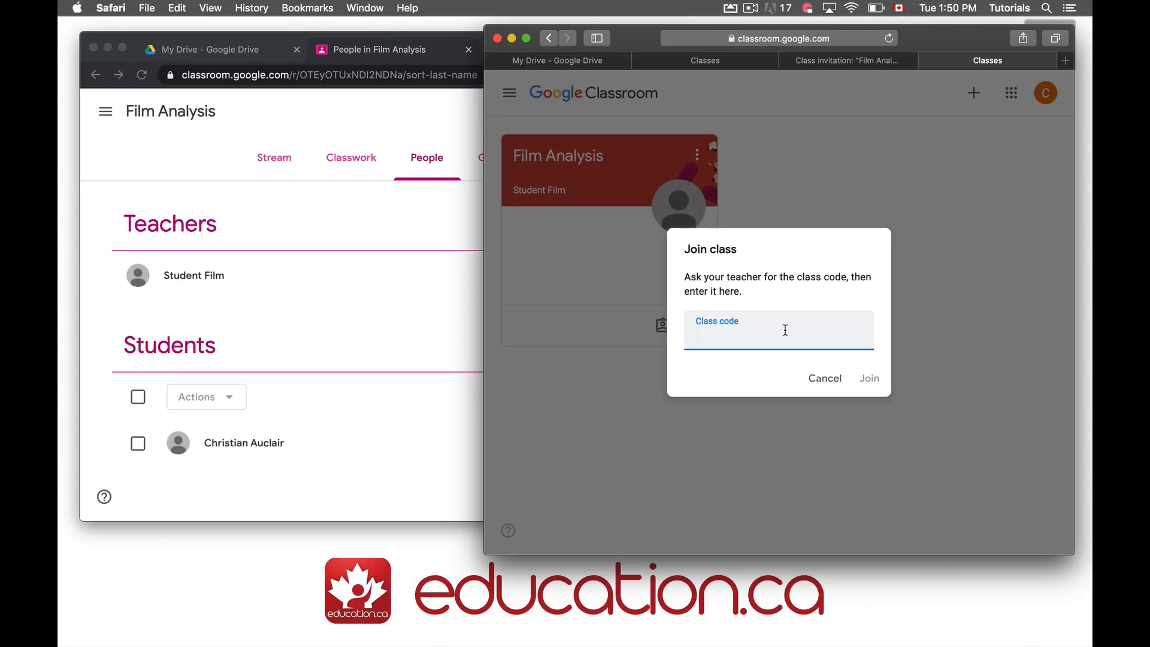
Show the Film Analysis class code enlarged, cancel the student's join dialog, and open People
{"action": "left_click", "coordinate": [257, 219]}
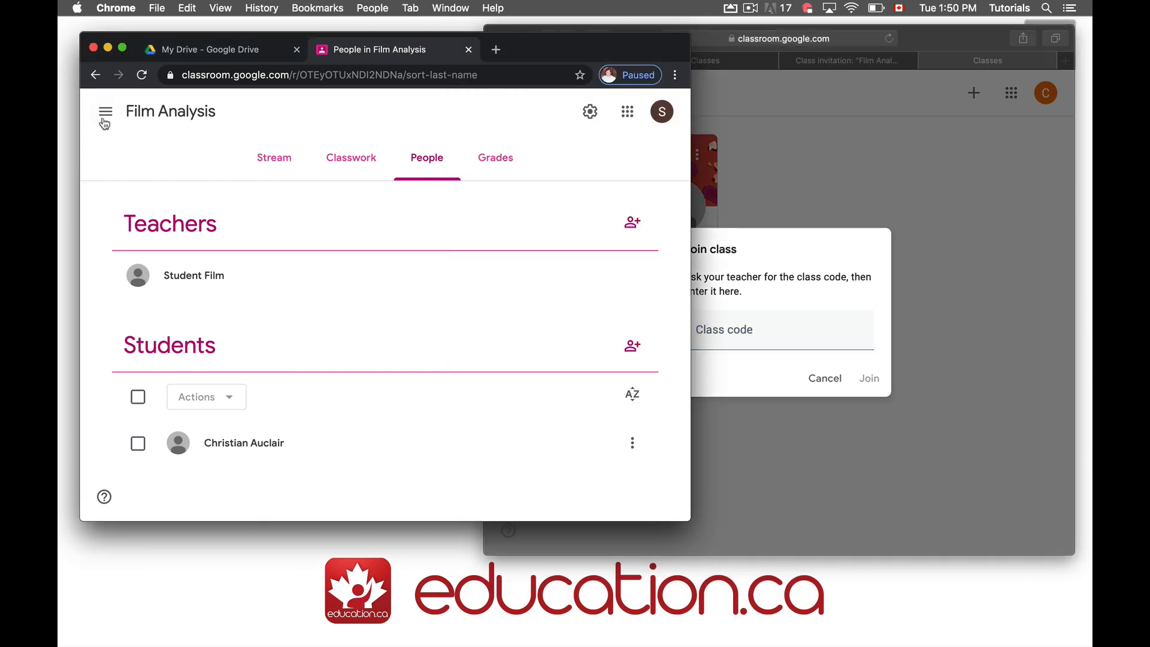
{"action": "left_click", "coordinate": [273, 160]}
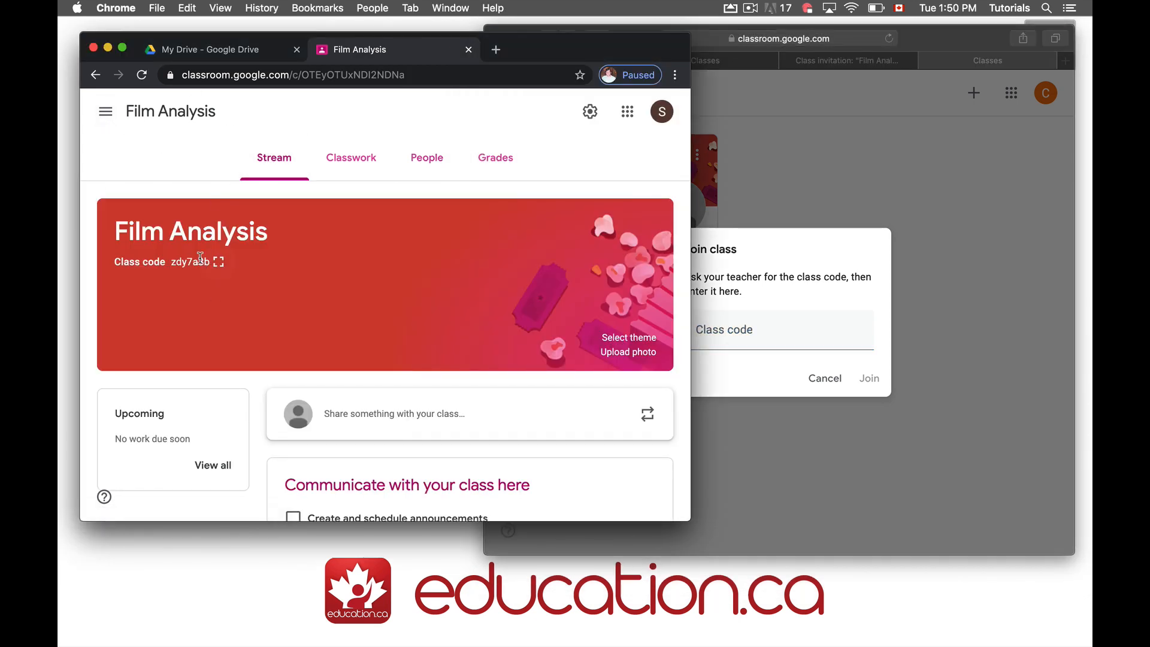
{"action": "left_click", "coordinate": [222, 265]}
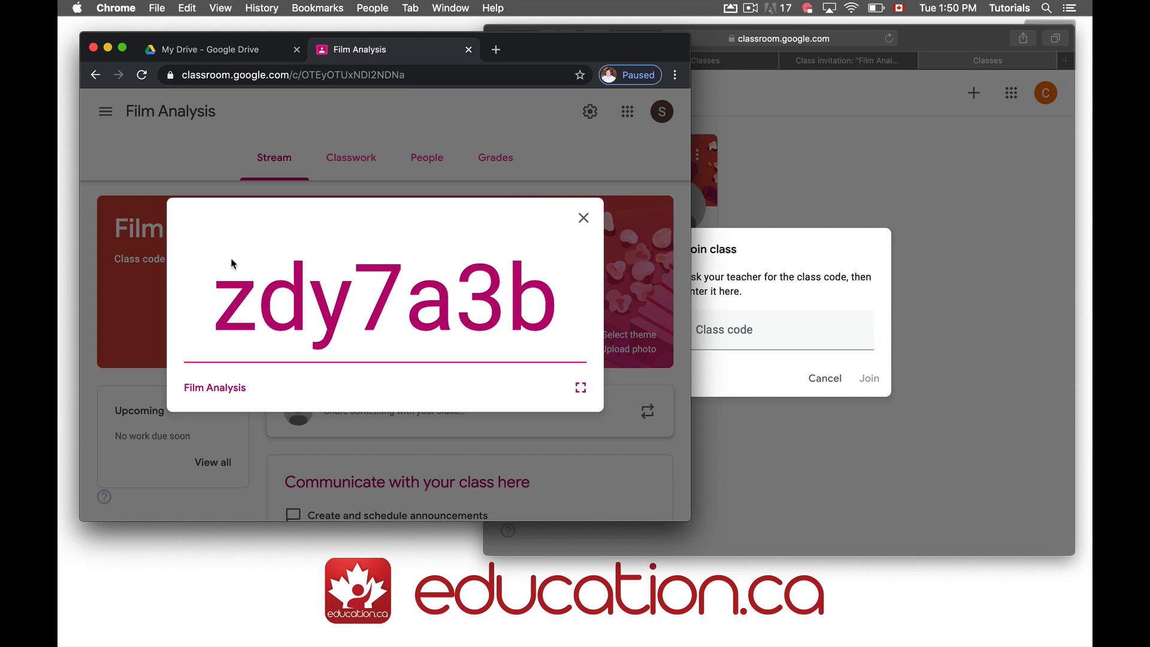
{"action": "left_click", "coordinate": [838, 268]}
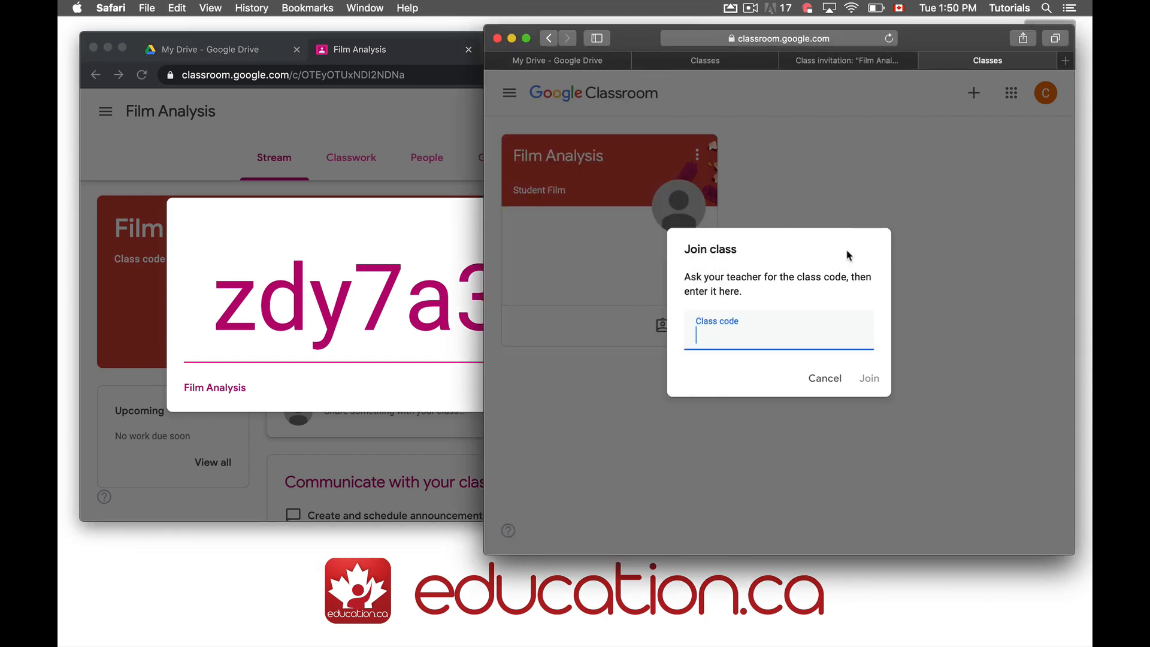
{"action": "left_click", "coordinate": [821, 378]}
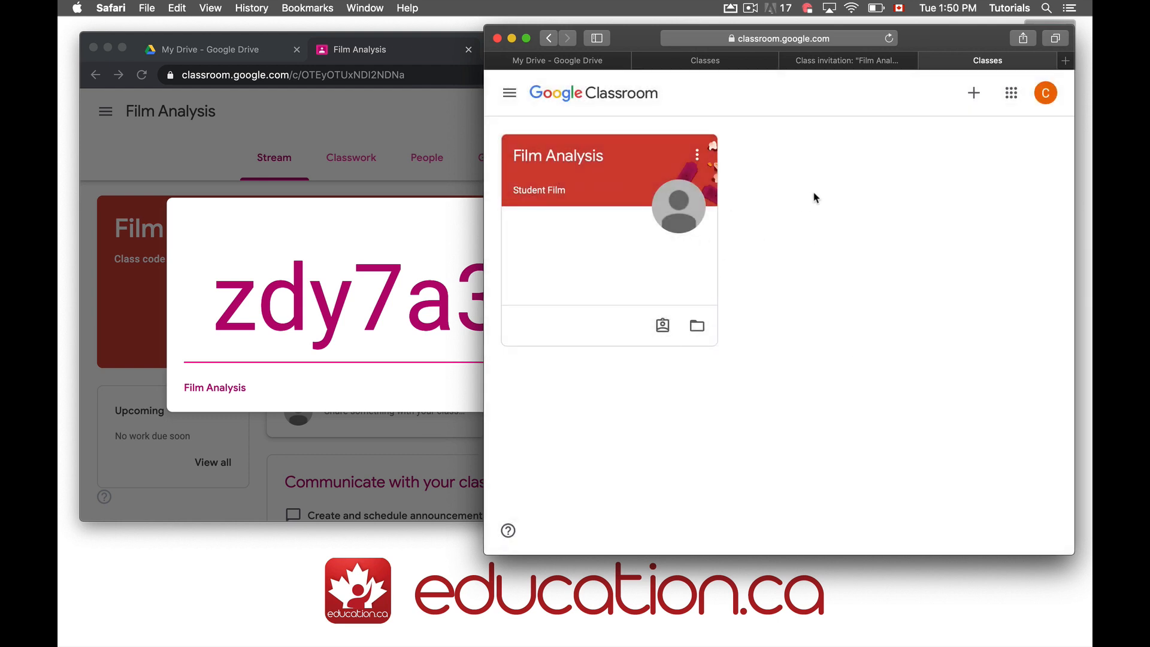
{"action": "left_click", "coordinate": [333, 243]}
{"action": "left_click", "coordinate": [439, 121]}
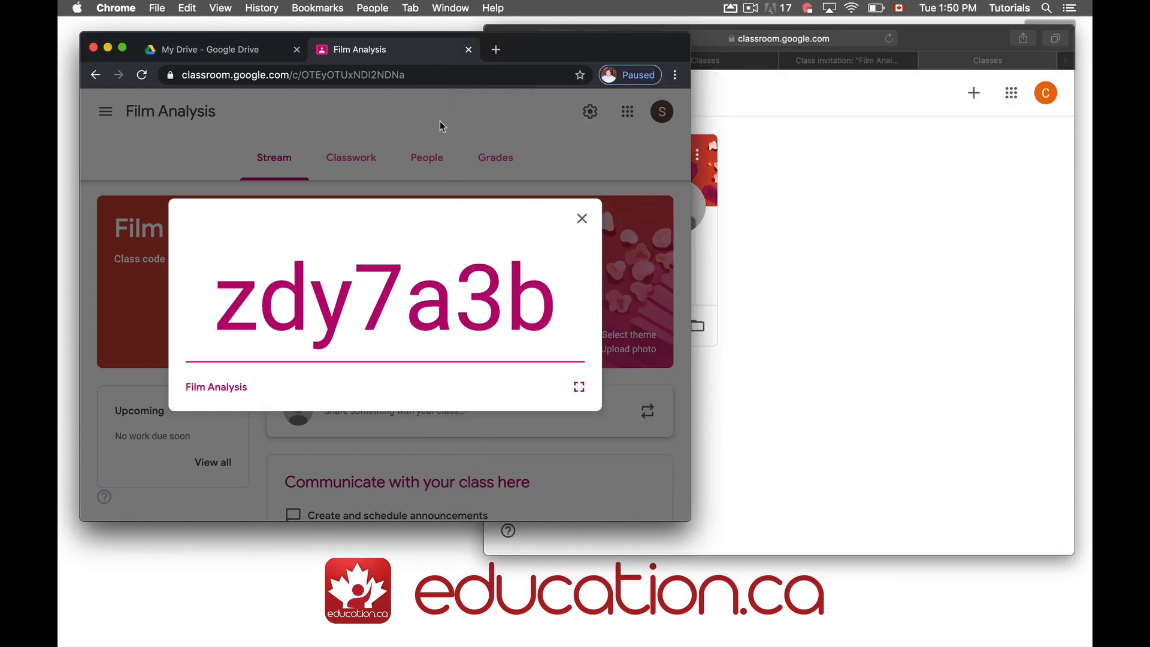
{"action": "left_click", "coordinate": [429, 167]}
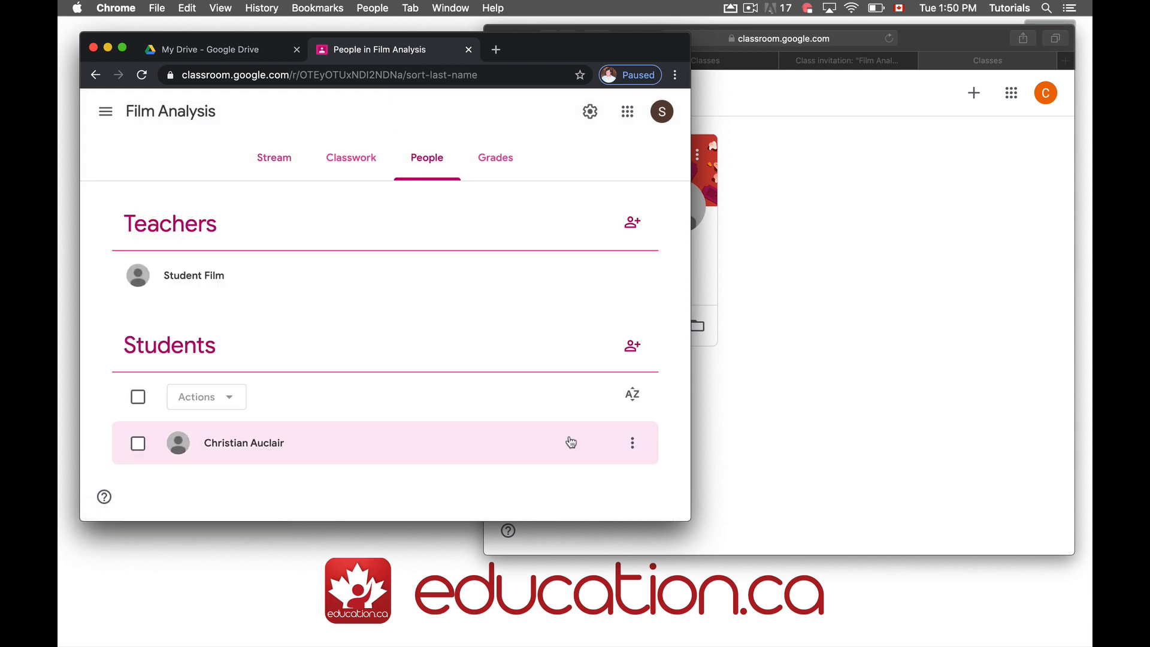
Open the 2020 Communications Technology class, start inviting students, and choose the student role
{"action": "left_click", "coordinate": [977, 261]}
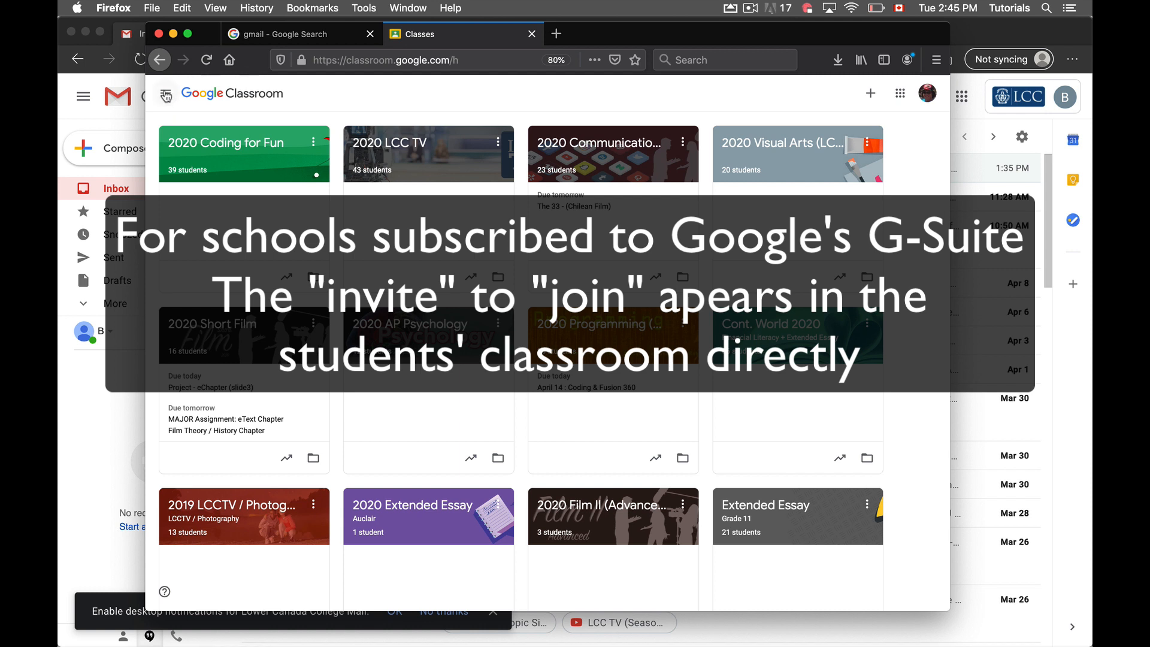
{"action": "left_click", "coordinate": [166, 96]}
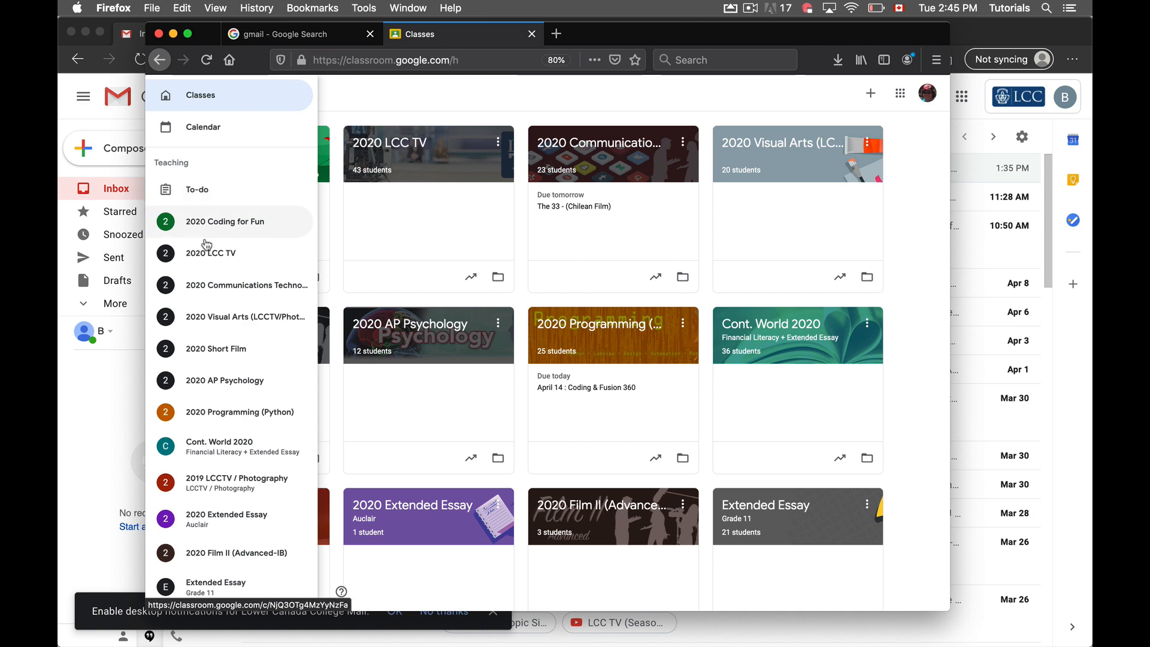
{"action": "left_click", "coordinate": [195, 285]}
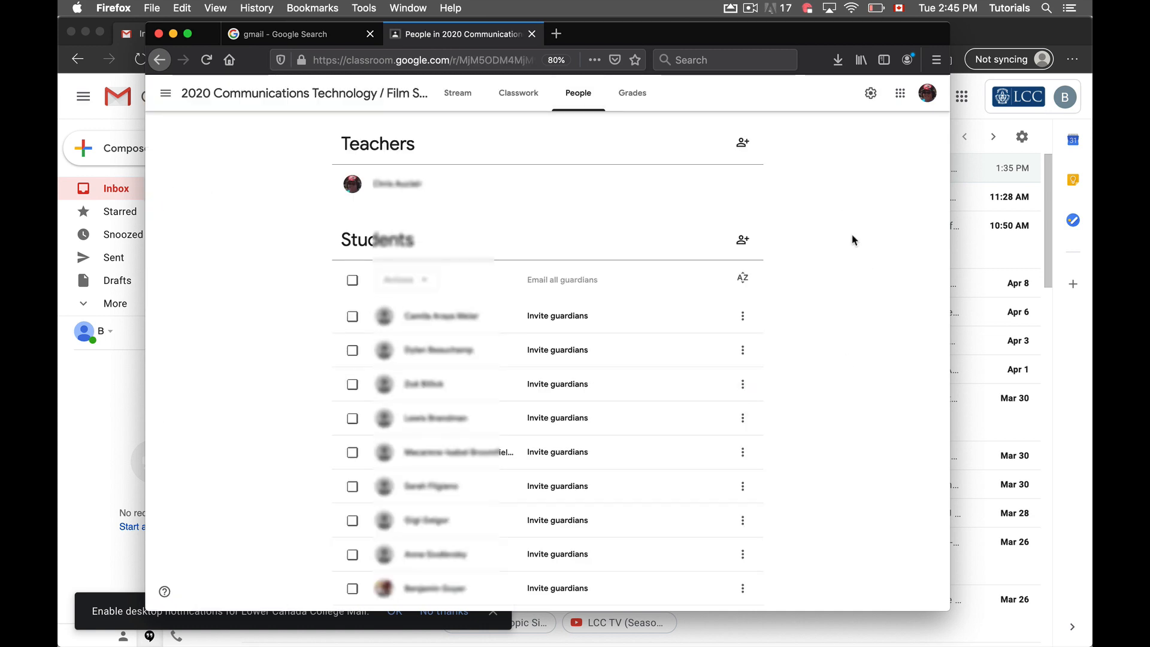
{"action": "left_click", "coordinate": [743, 240]}
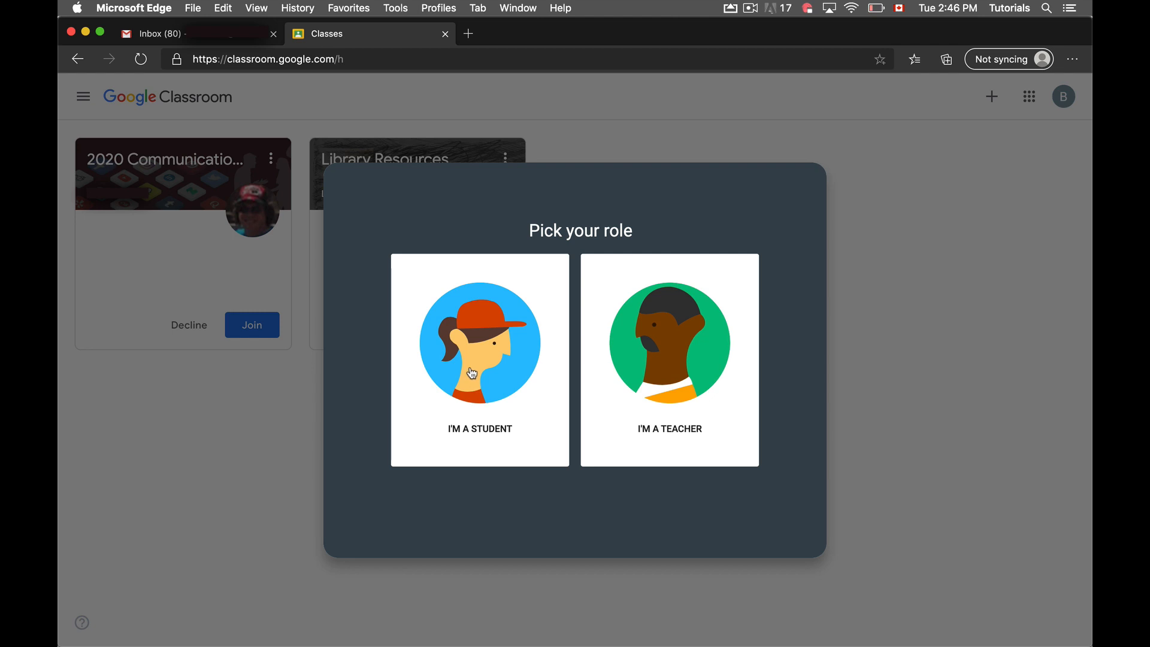
{"action": "left_click", "coordinate": [486, 356]}
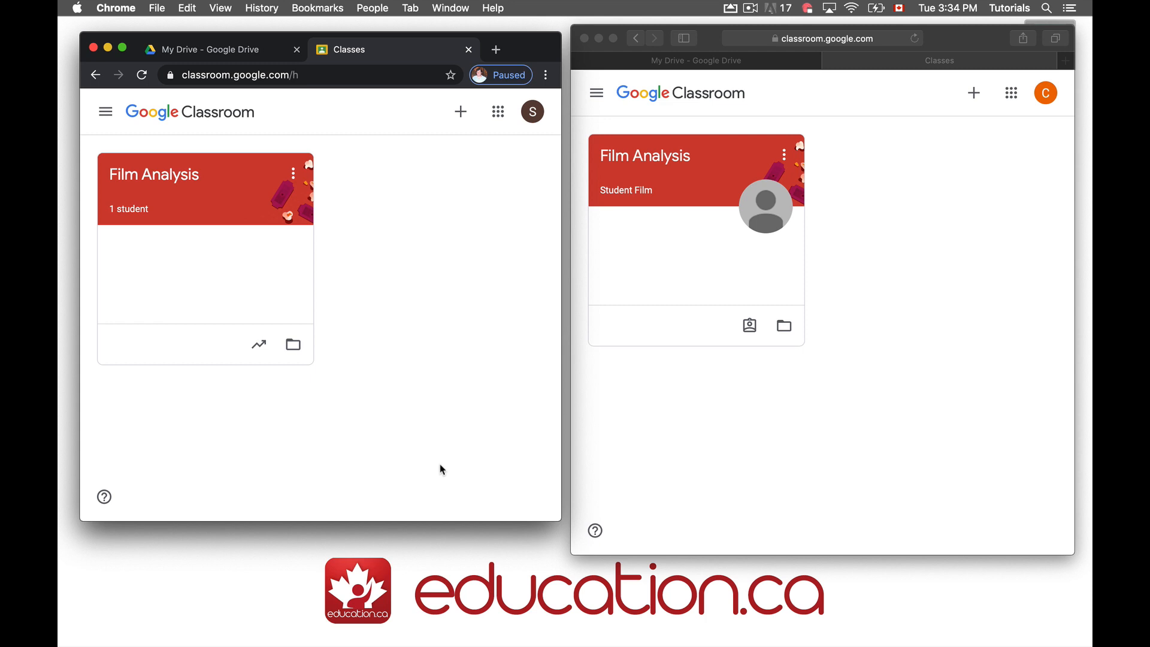
Create the class 'Computer Programming (Python)' past the school-use notice, then return to all classes
{"action": "left_click", "coordinate": [105, 112]}
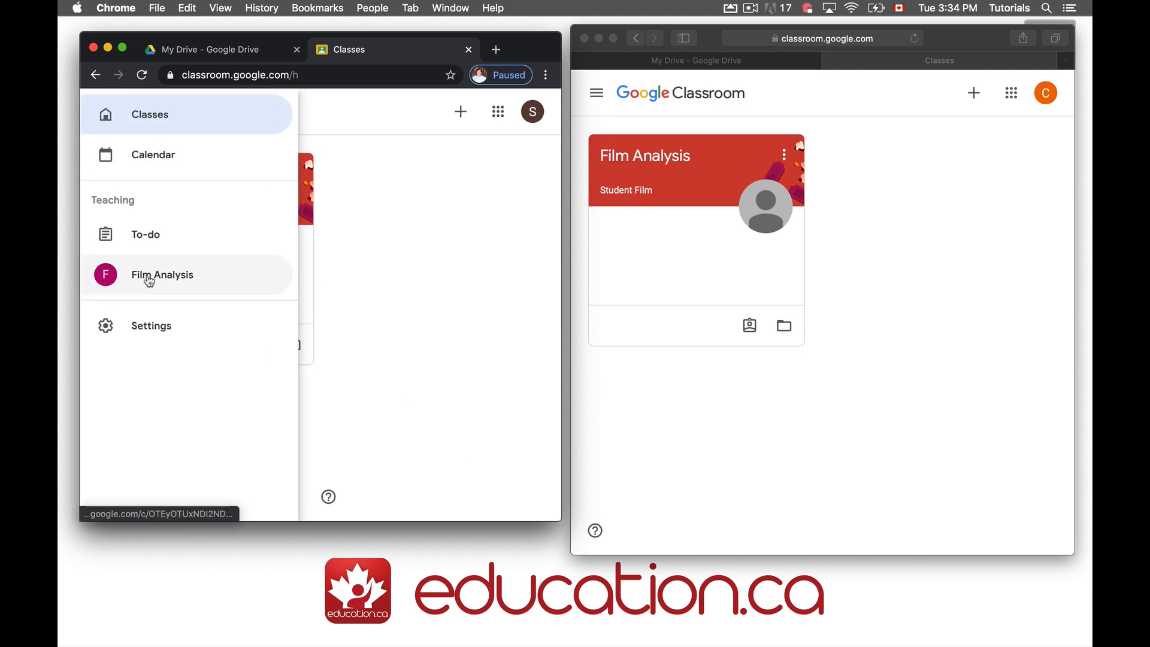
{"action": "left_click", "coordinate": [419, 171]}
{"action": "left_click", "coordinate": [460, 112]}
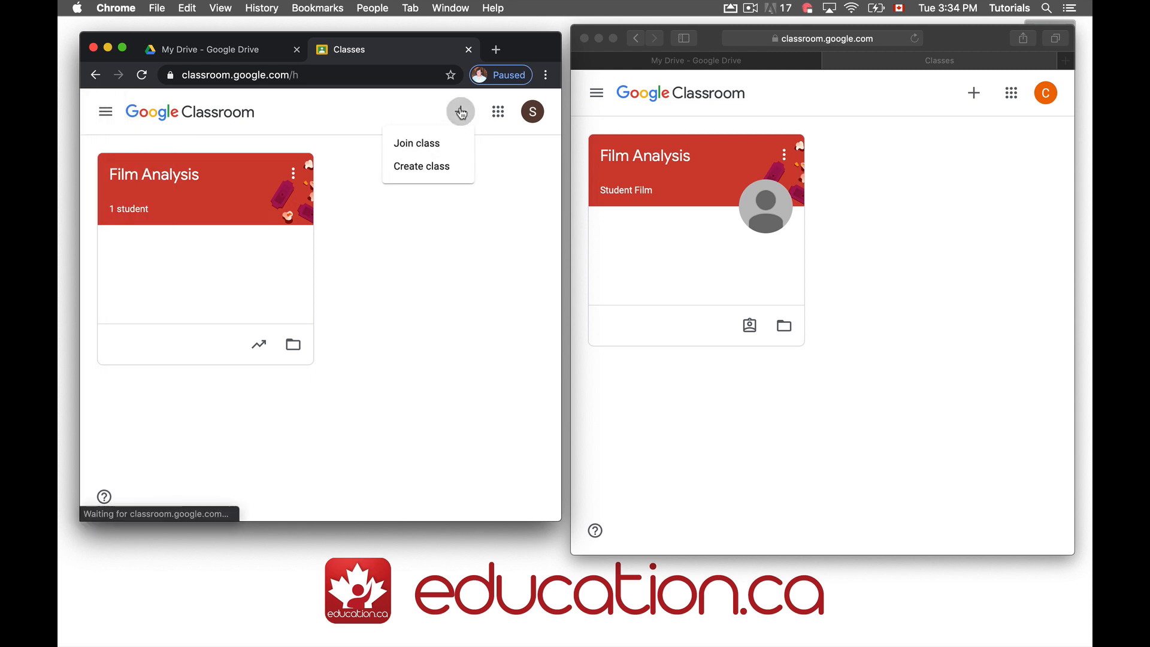
{"action": "left_click", "coordinate": [421, 165]}
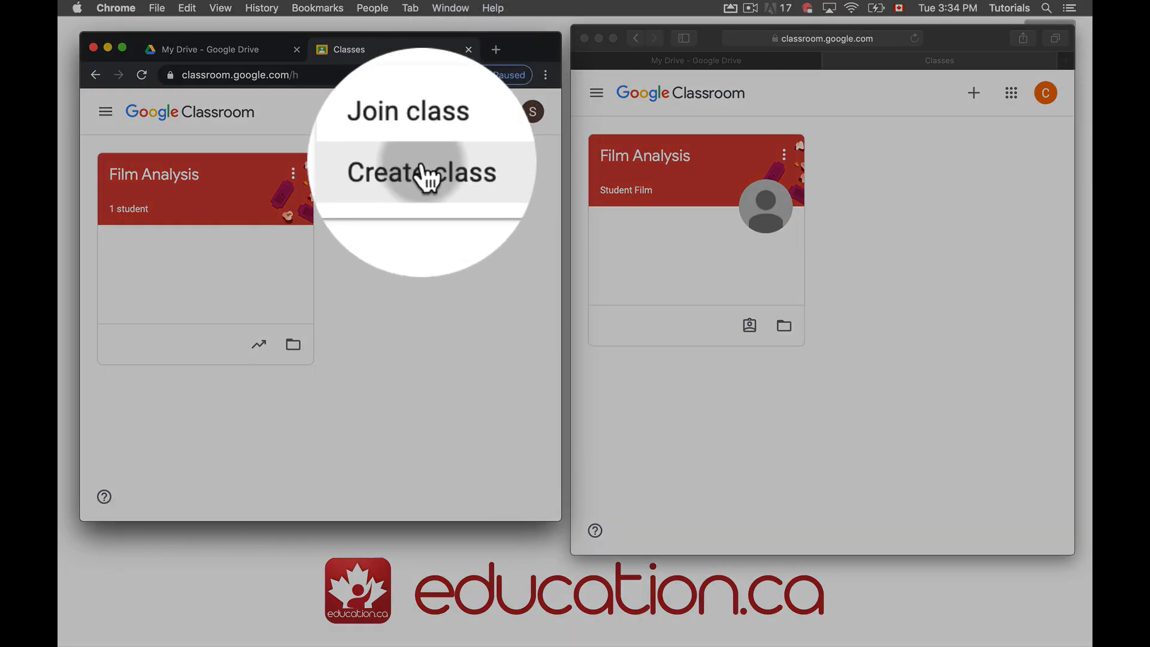
{"action": "left_click", "coordinate": [244, 377]}
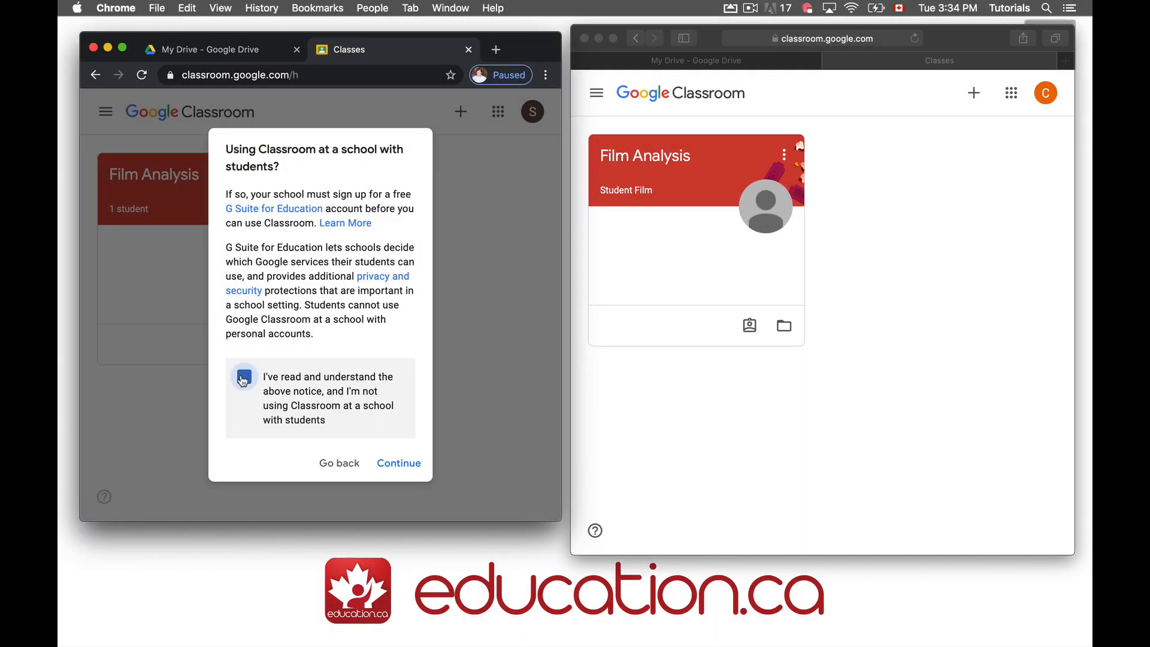
{"action": "left_click", "coordinate": [386, 465]}
{"action": "type", "text": "Computer Programming "}
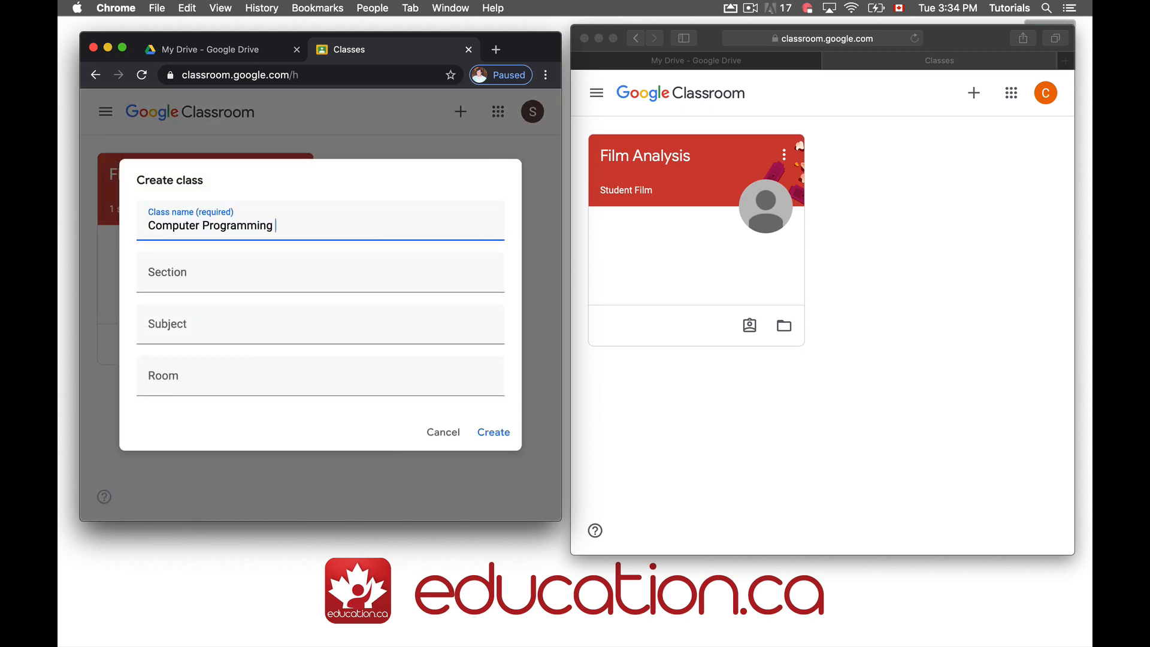
{"action": "type", "text": "(Python)"}
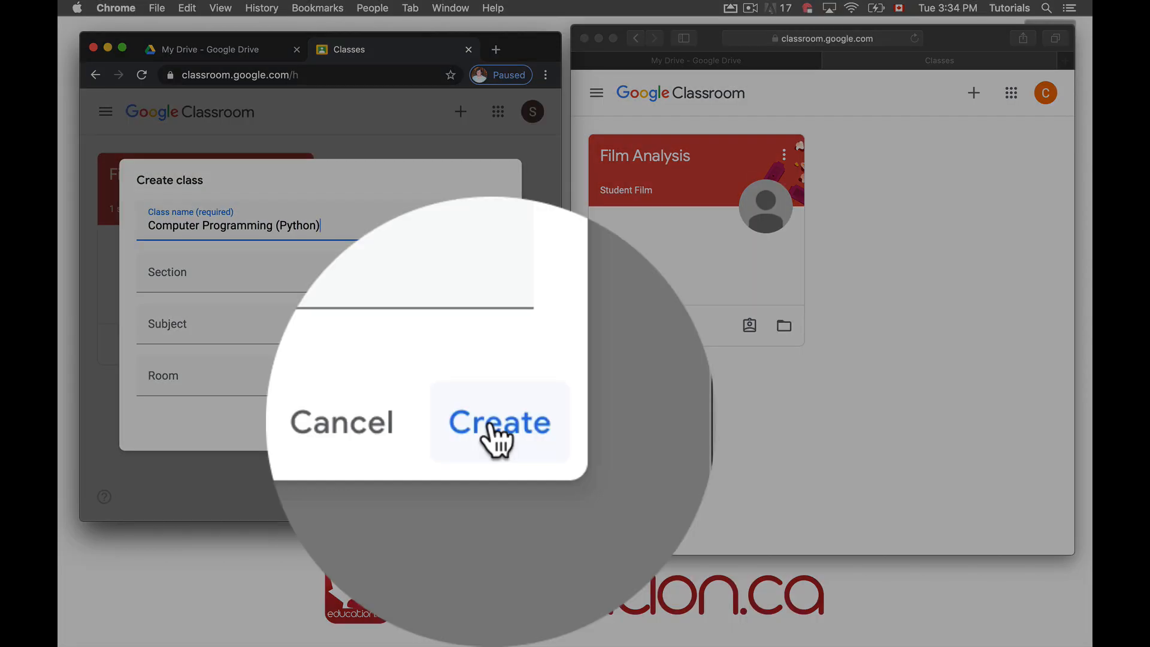
{"action": "left_click", "coordinate": [494, 434]}
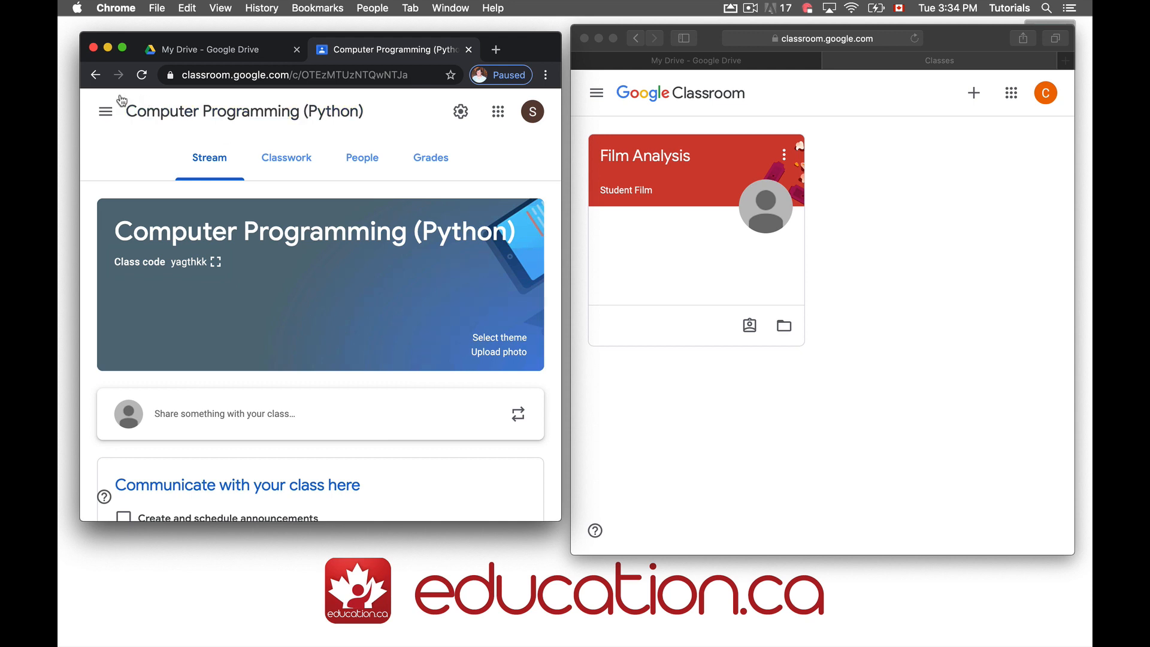
{"action": "left_click", "coordinate": [106, 111]}
{"action": "left_click", "coordinate": [126, 115]}
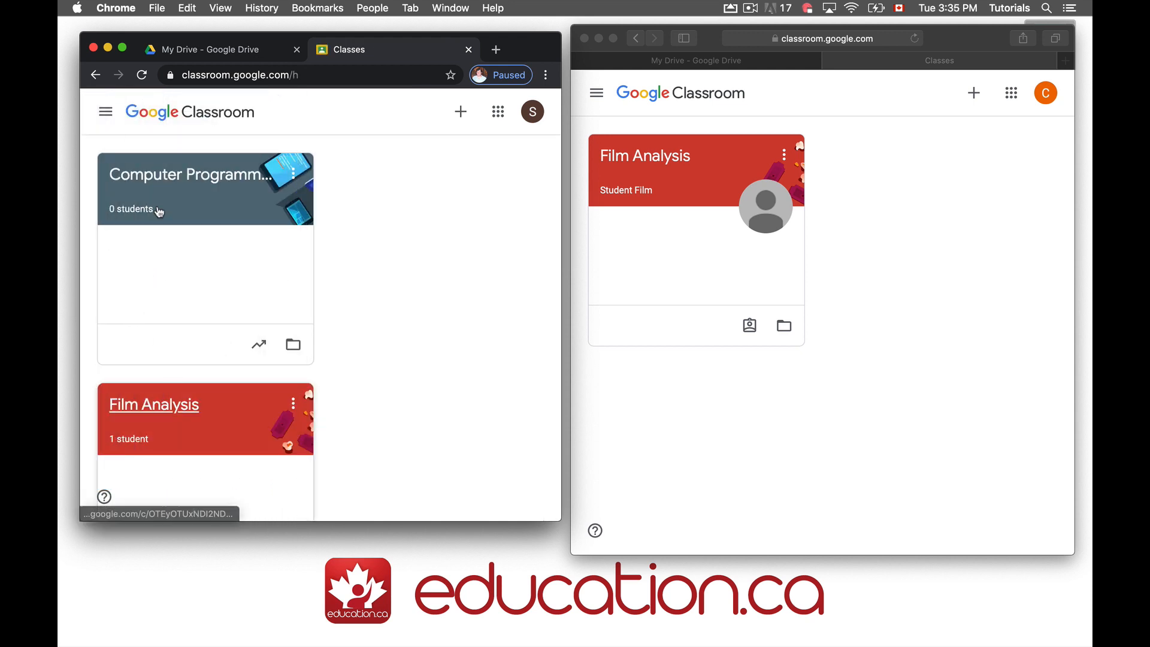
Open the Film Analysis class stream and widen the Chrome window to show more
{"action": "left_click", "coordinate": [106, 111]}
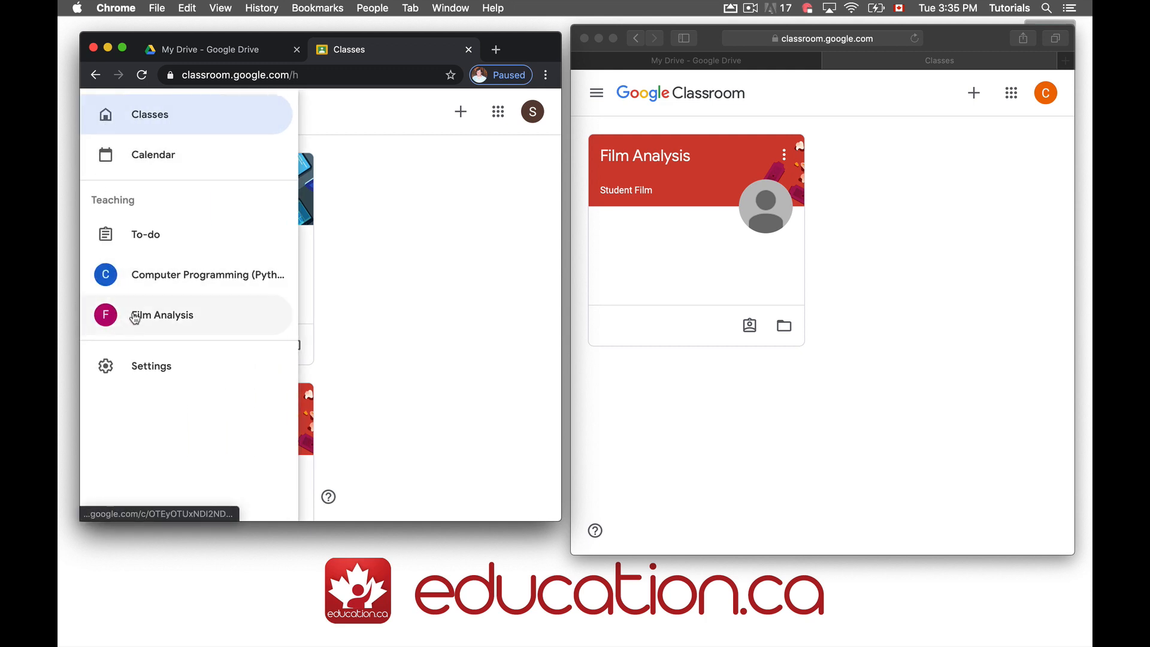
{"action": "left_click", "coordinate": [451, 224]}
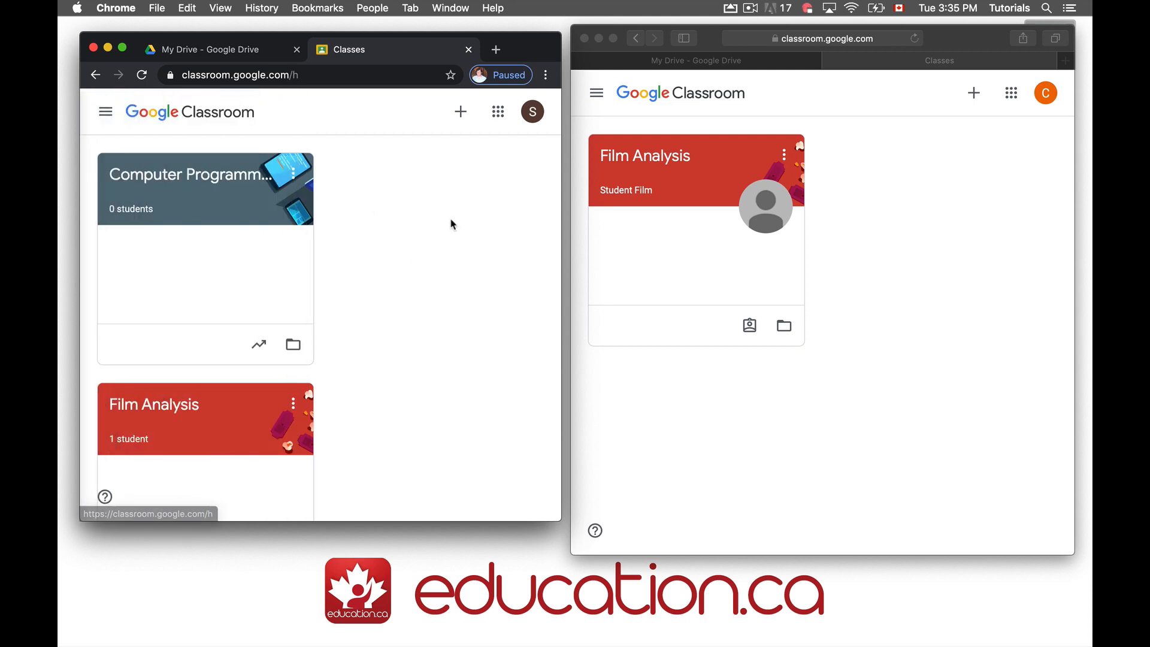
{"action": "left_click", "coordinate": [236, 411]}
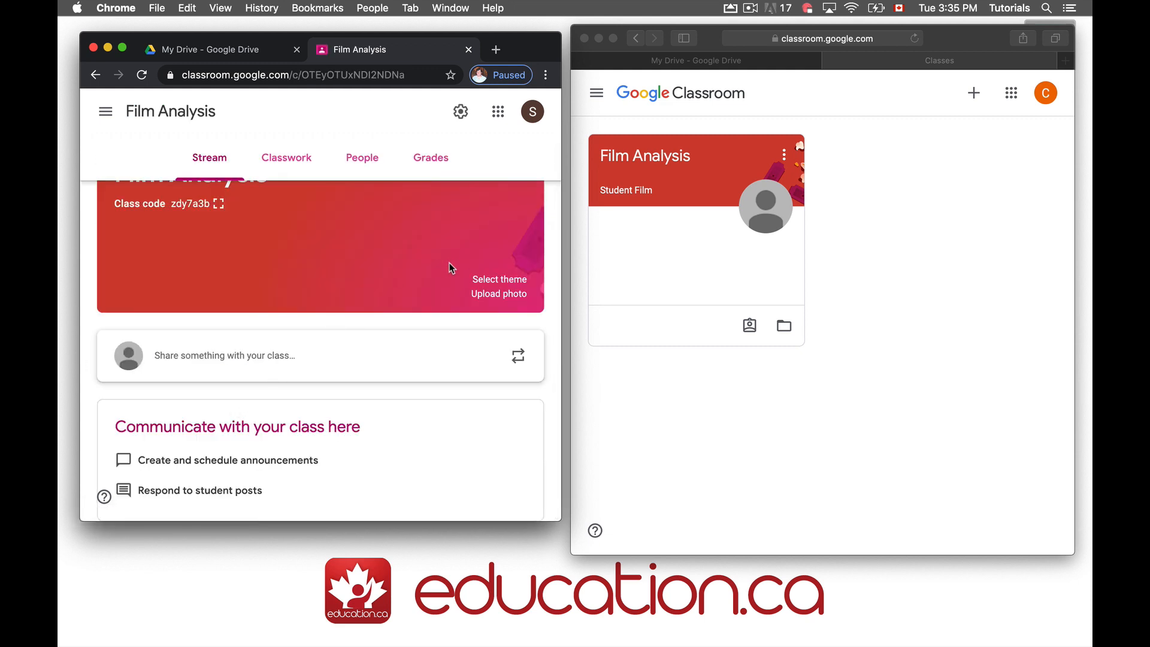
{"action": "scroll", "coordinate": [450, 266], "scroll_direction": "up", "scroll_amount": 2}
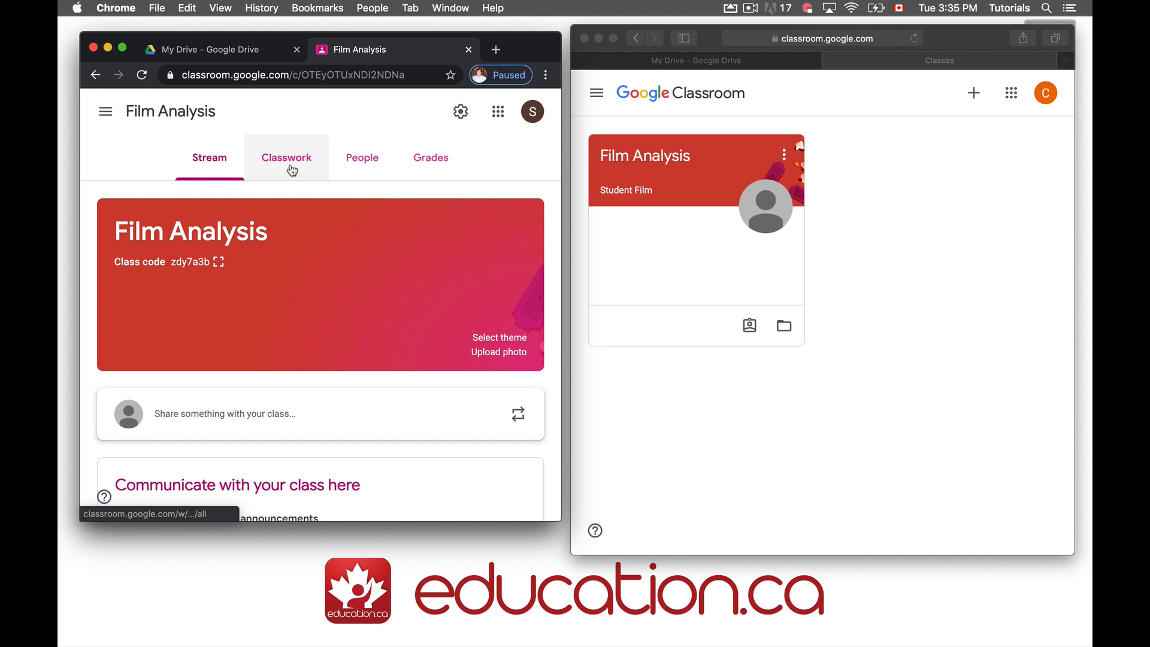
{"action": "left_click_drag", "start_coordinate": [561, 225], "coordinate": [860, 271]}
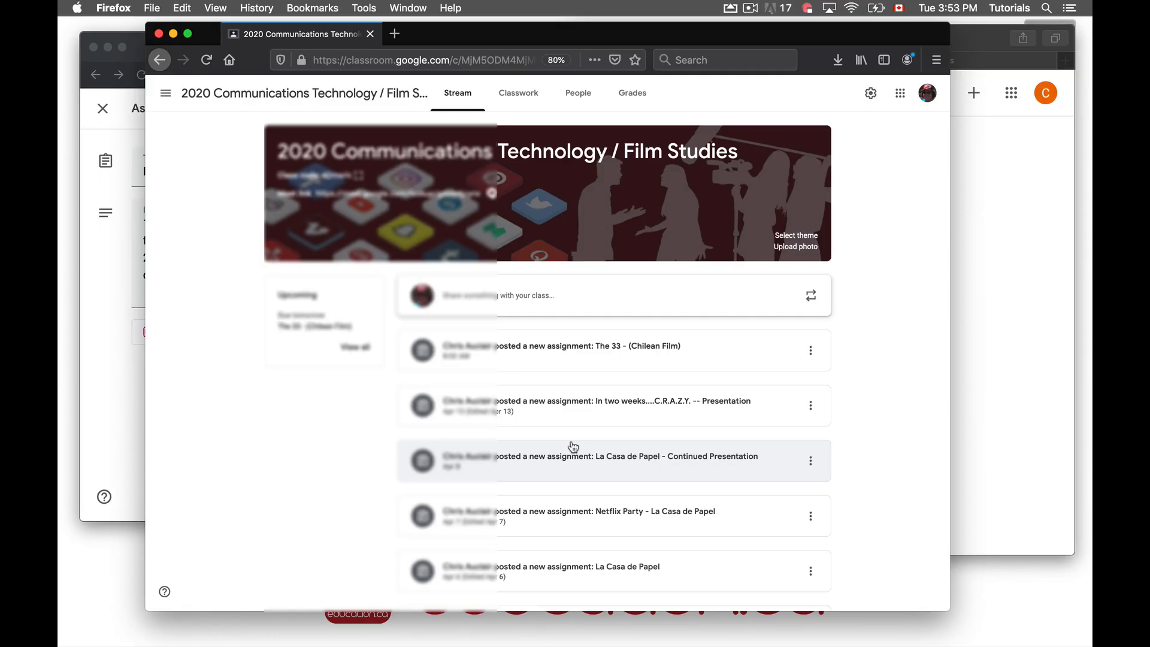
Scroll down the Film Studies stream through the year's assignment posts back to Fauda
{"action": "scroll", "coordinate": [573, 445], "scroll_direction": "down", "scroll_amount": 1}
{"action": "scroll", "coordinate": [574, 446], "scroll_direction": "down", "scroll_amount": 3}
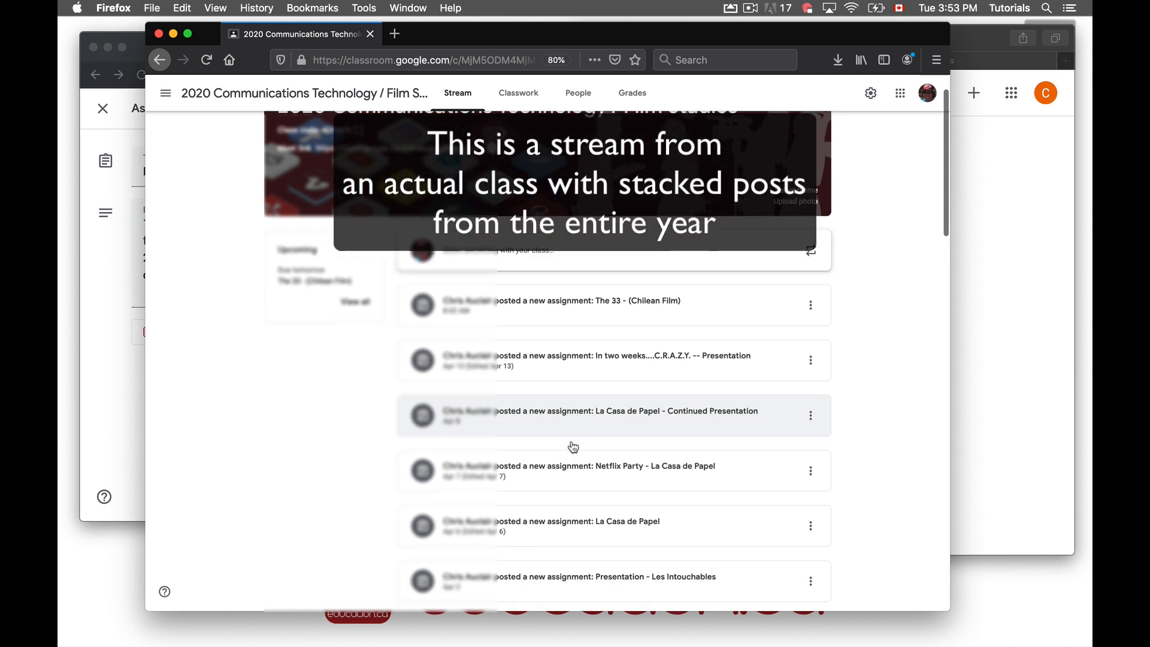
{"action": "scroll", "coordinate": [559, 401], "scroll_direction": "down", "scroll_amount": 2}
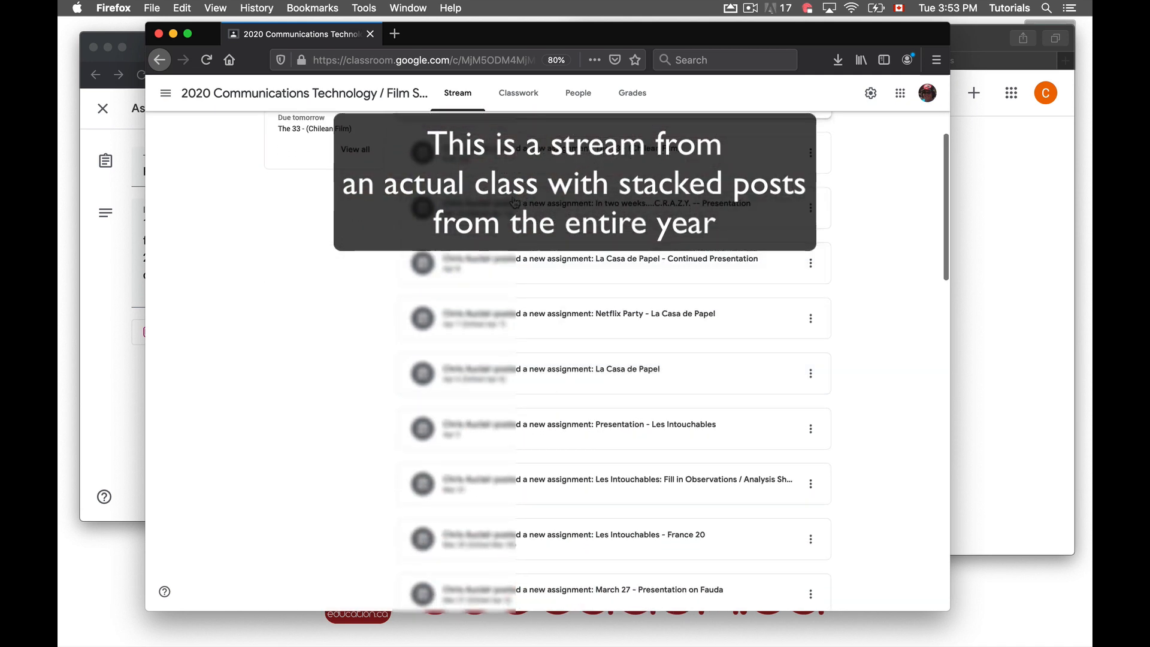
{"action": "scroll", "coordinate": [493, 344], "scroll_direction": "down", "scroll_amount": 3}
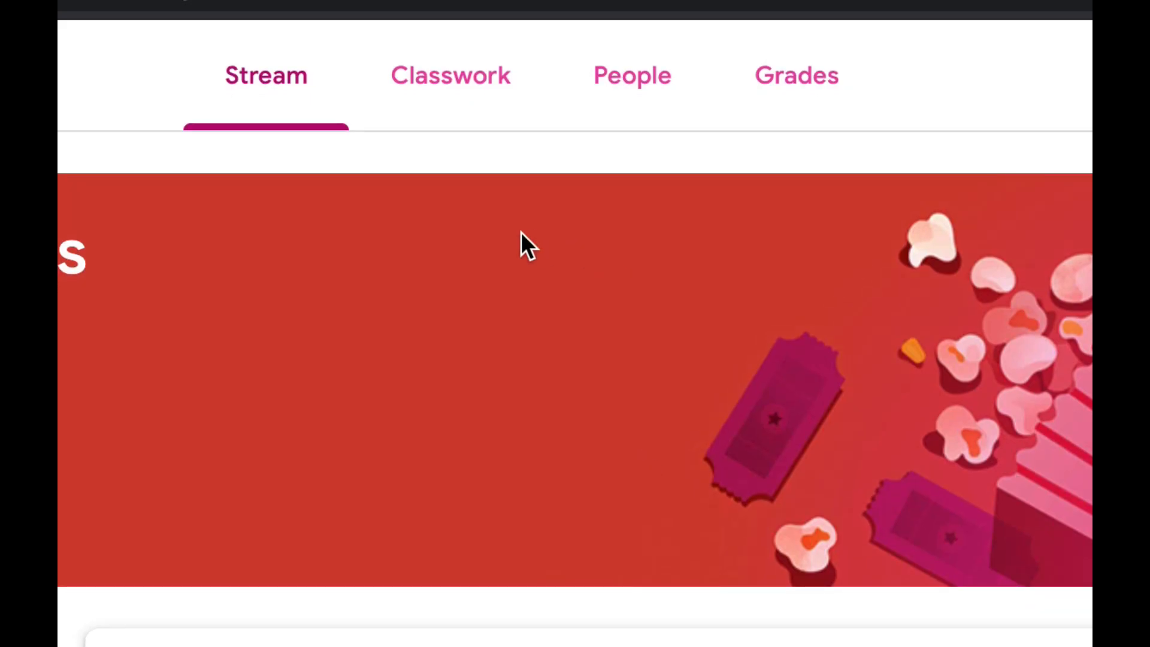
Start a new Assignment from the Create menu on Film Analysis's Classwork page
{"action": "left_click", "coordinate": [459, 96]}
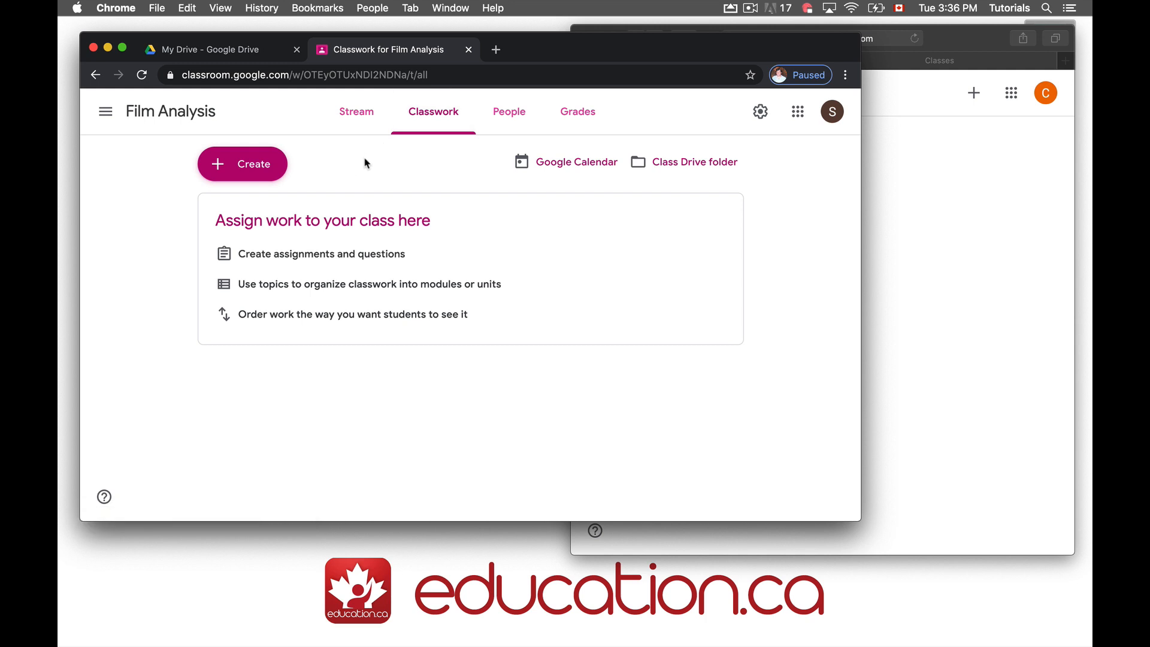
{"action": "left_click", "coordinate": [248, 162]}
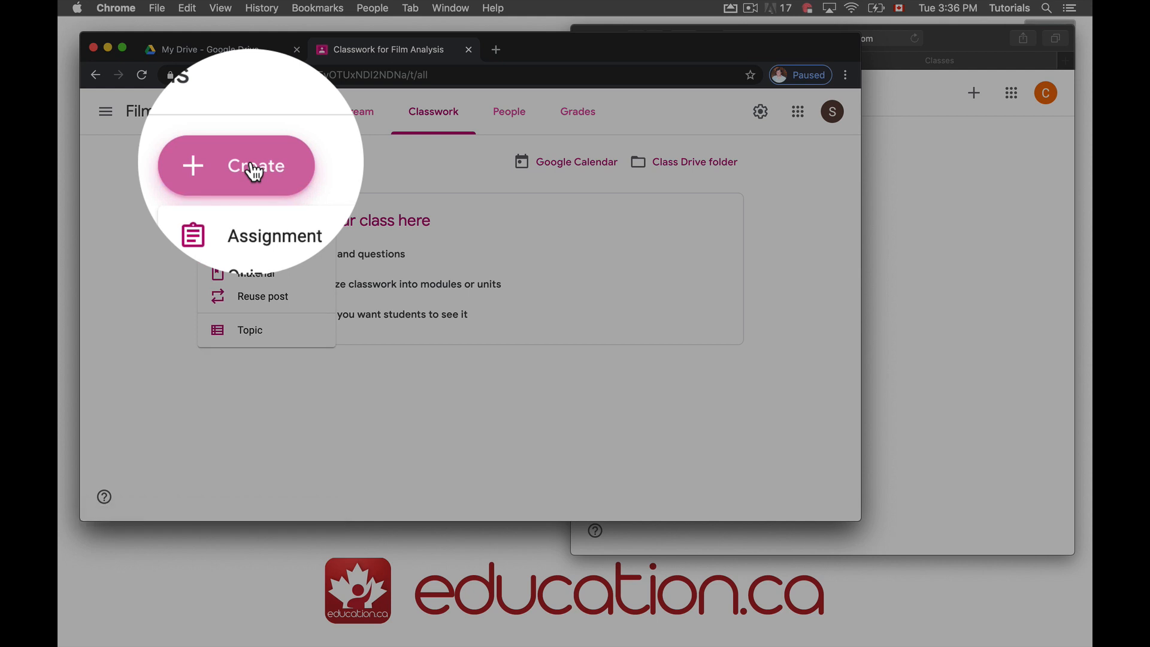
{"action": "left_click", "coordinate": [257, 214]}
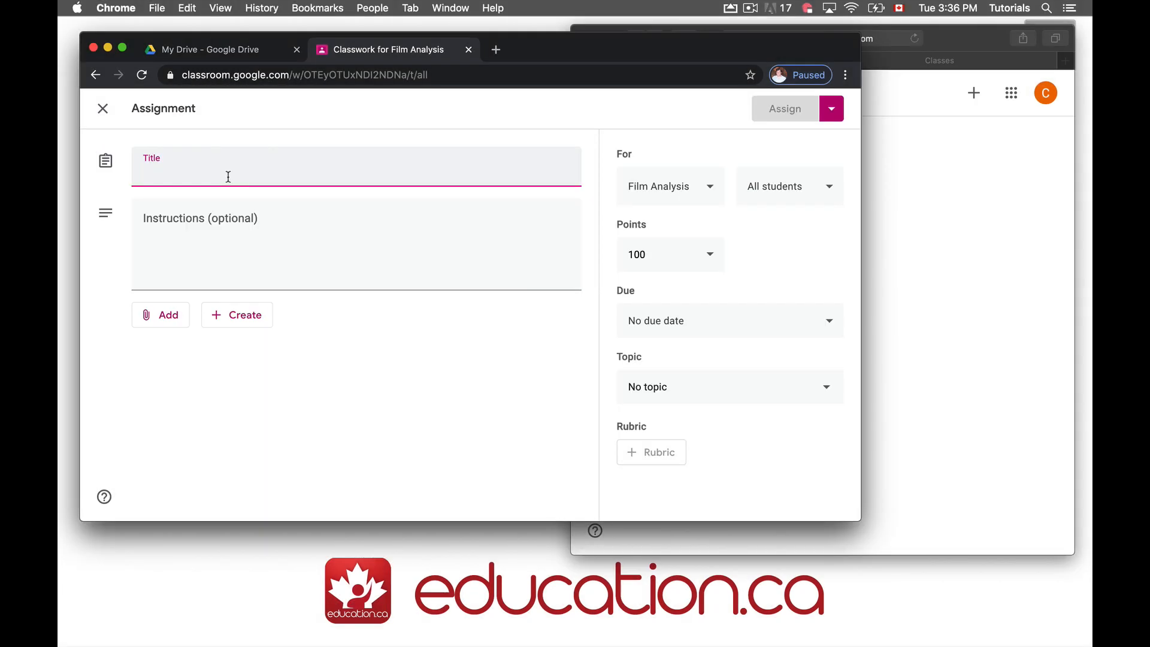
Title the assignment 'Film Analysis - Joker', add two numbered instructions, then view the Joker slides
{"action": "type", "text": "Film"}
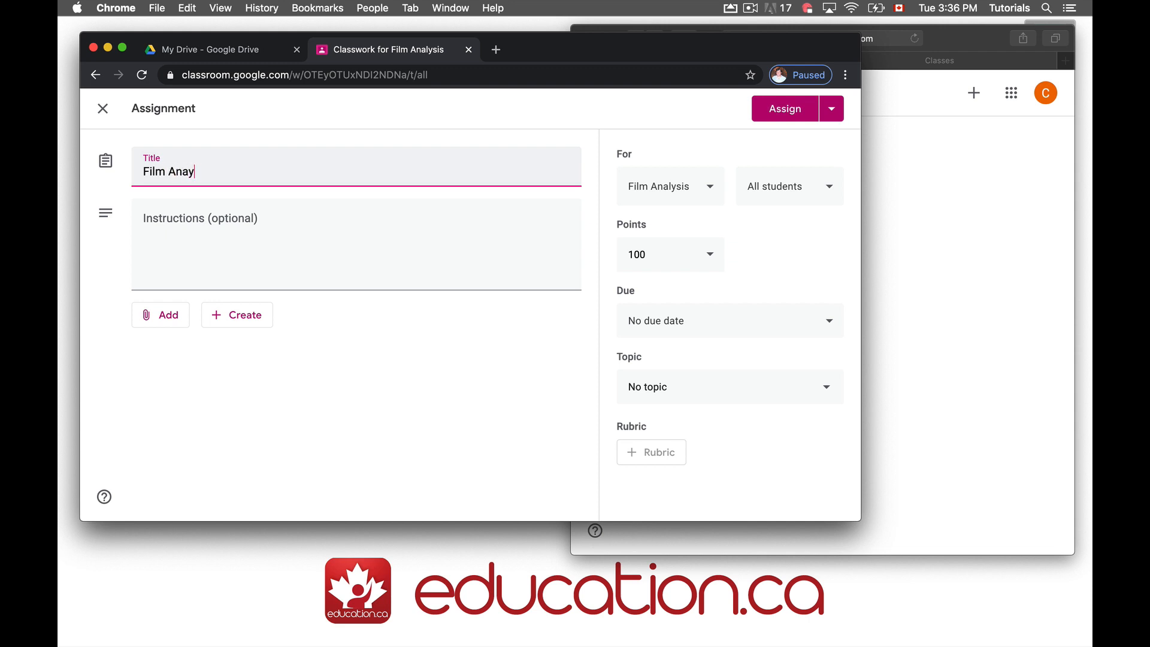
{"action": "type", "text": " Analysis"}
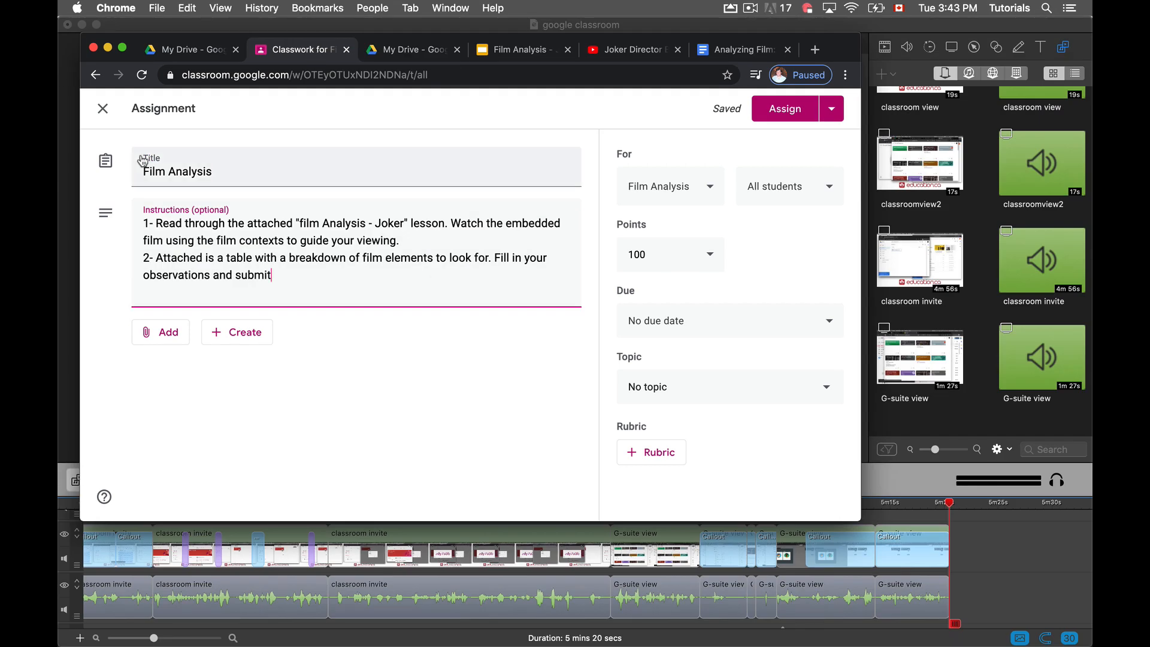
{"action": "left_click", "coordinate": [238, 171]}
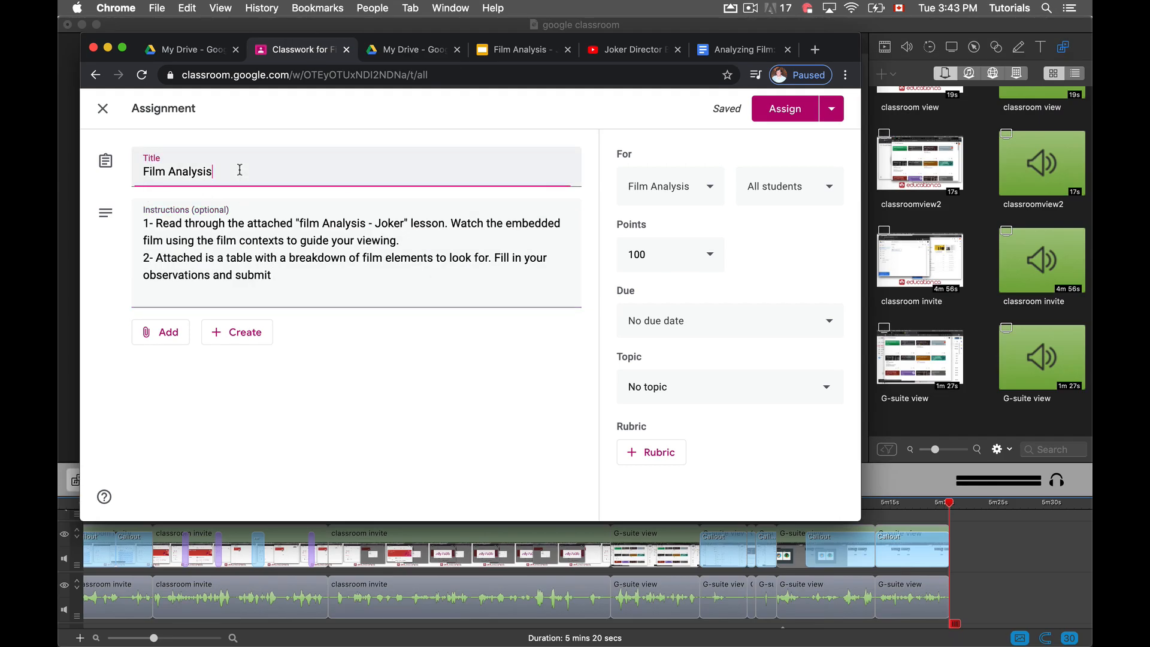
{"action": "type", "text": "- Joker"}
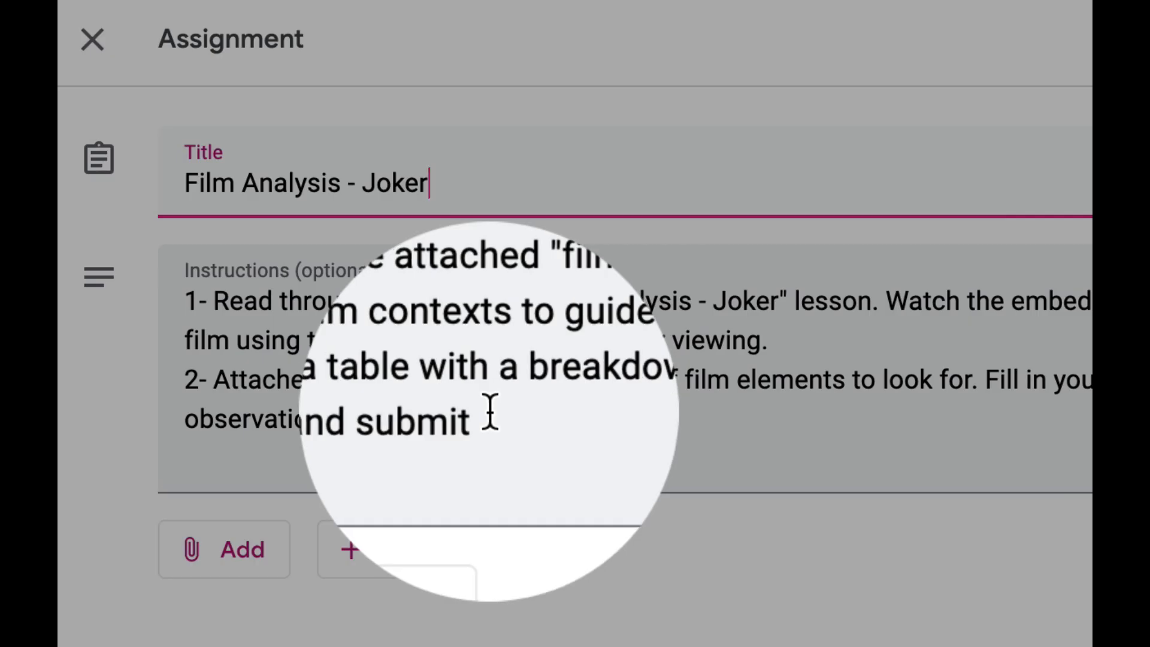
{"action": "left_click", "coordinate": [490, 413]}
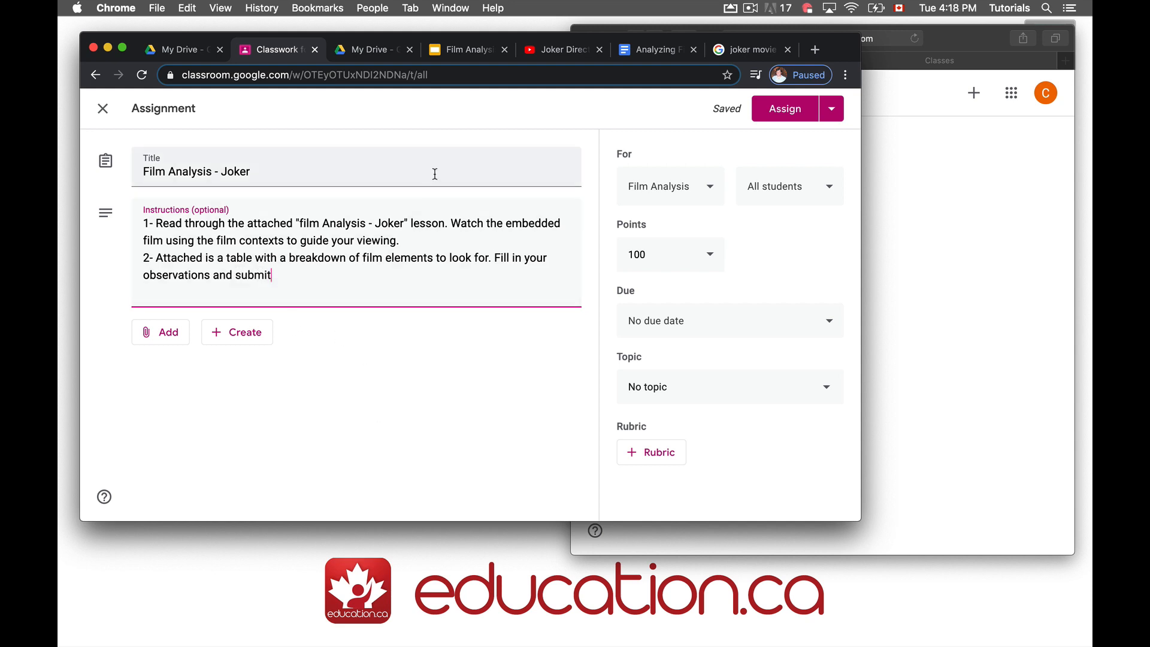
{"action": "left_click", "coordinate": [468, 51]}
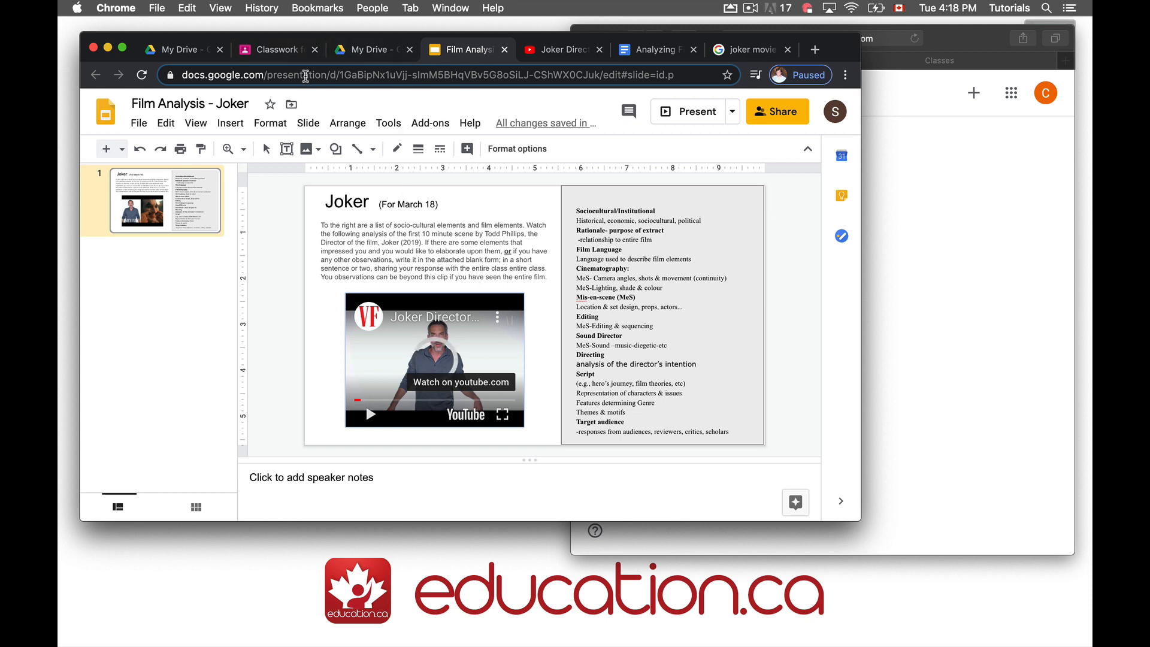
Open the Analyzing Film worksheet document and scroll to its title
{"action": "left_click", "coordinate": [287, 57]}
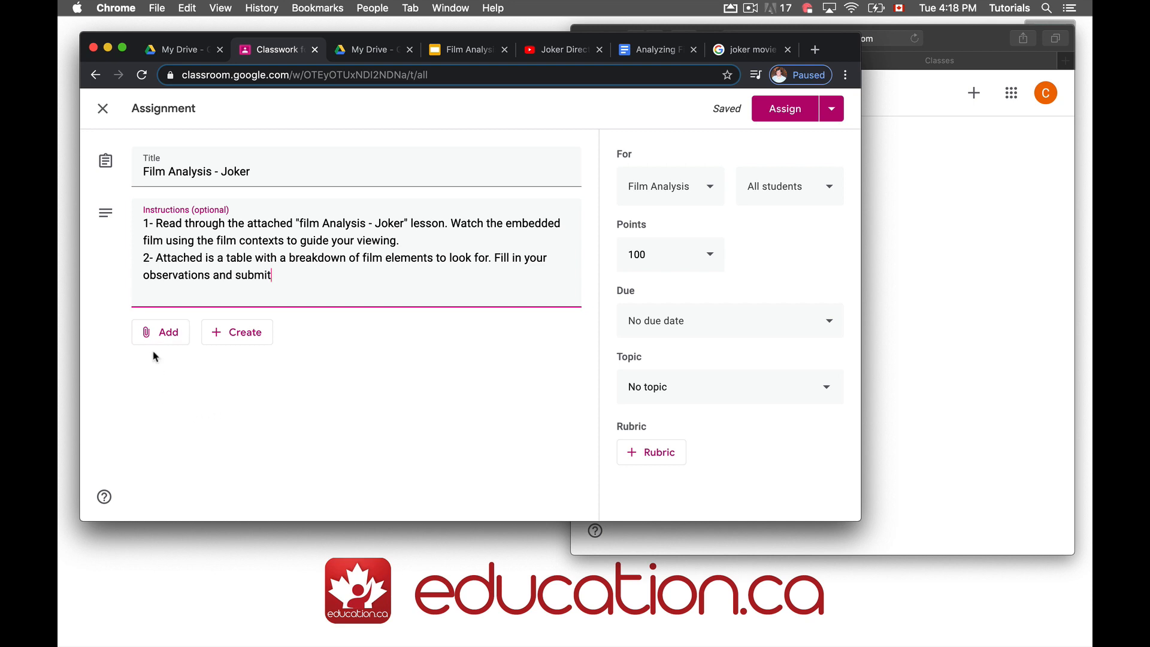
{"action": "left_click", "coordinate": [644, 51]}
{"action": "scroll", "coordinate": [606, 294], "scroll_direction": "down", "scroll_amount": 10}
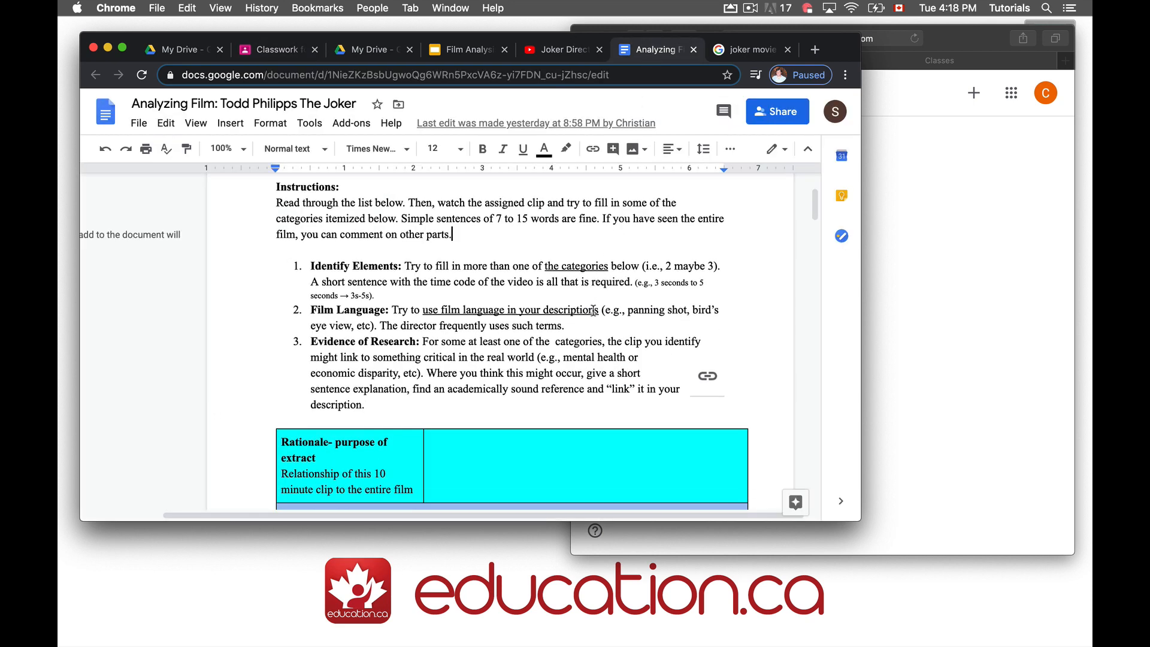
{"action": "scroll", "coordinate": [593, 311], "scroll_direction": "down", "scroll_amount": 10}
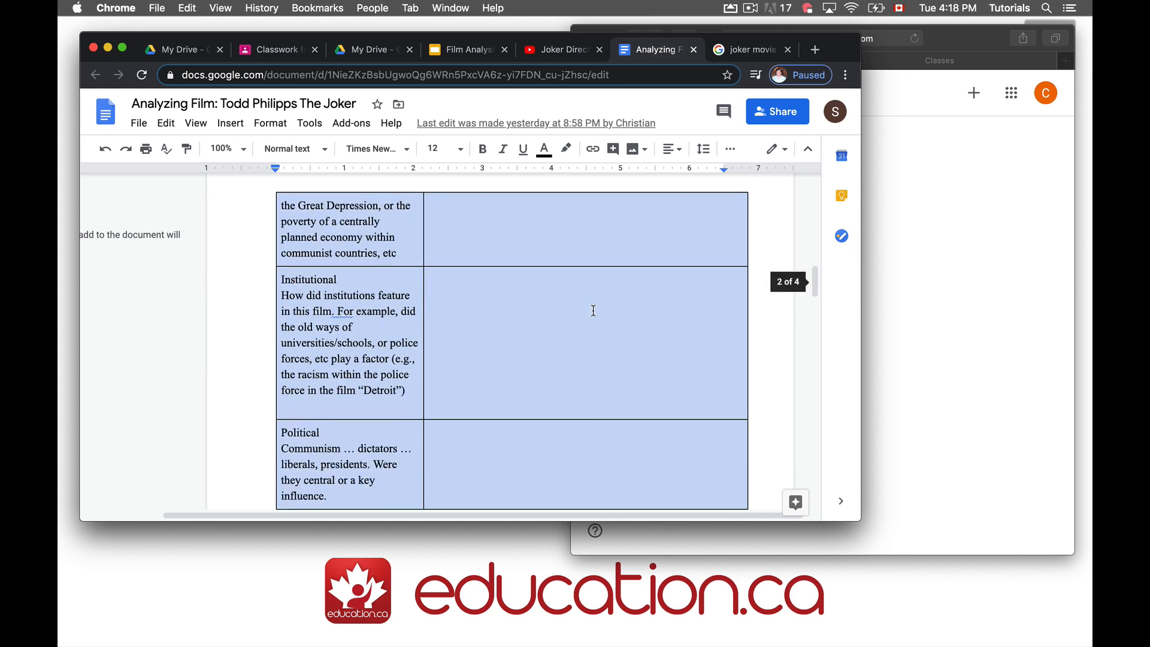
{"action": "scroll", "coordinate": [544, 303], "scroll_direction": "up", "scroll_amount": 20}
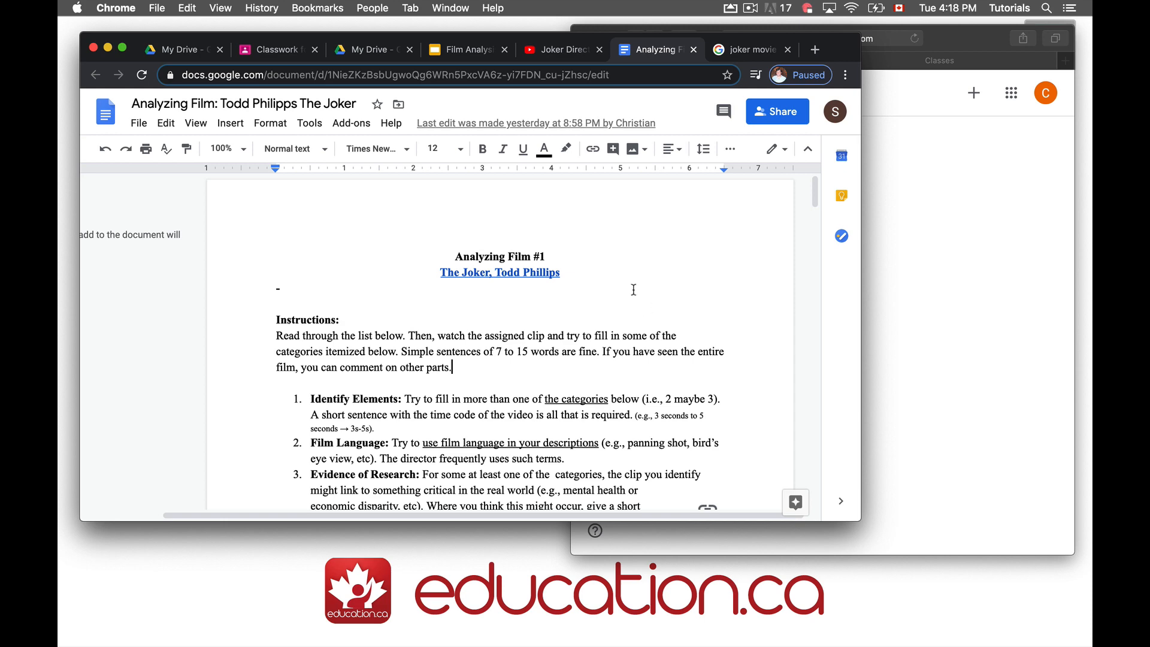
Below the worksheet title, insert an image via web search and view the Joker movie poster results
{"action": "left_click", "coordinate": [634, 290]}
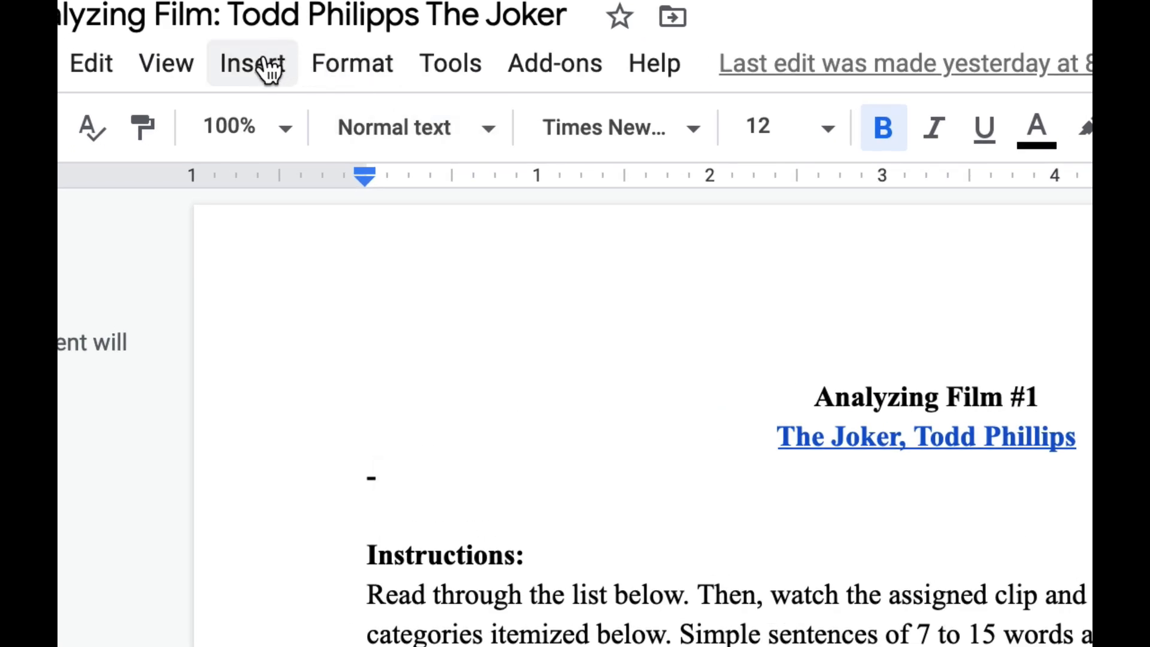
{"action": "left_click", "coordinate": [264, 65]}
{"action": "mouse_move", "coordinate": [282, 144]}
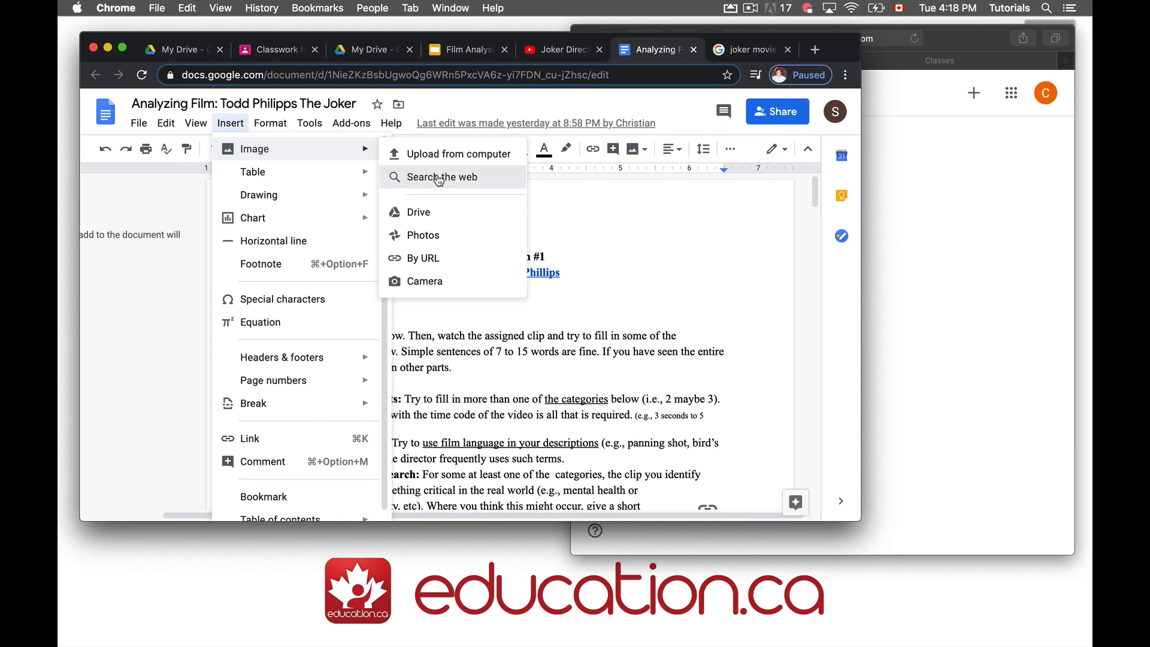
{"action": "left_click", "coordinate": [779, 198]}
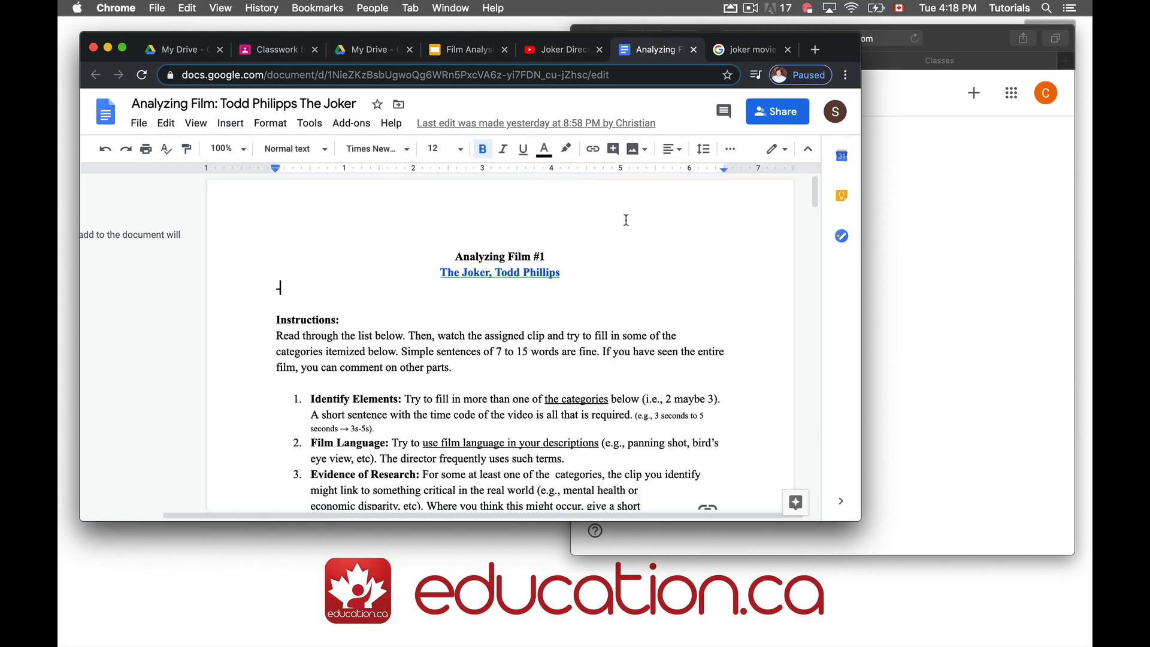
{"action": "left_click", "coordinate": [737, 54]}
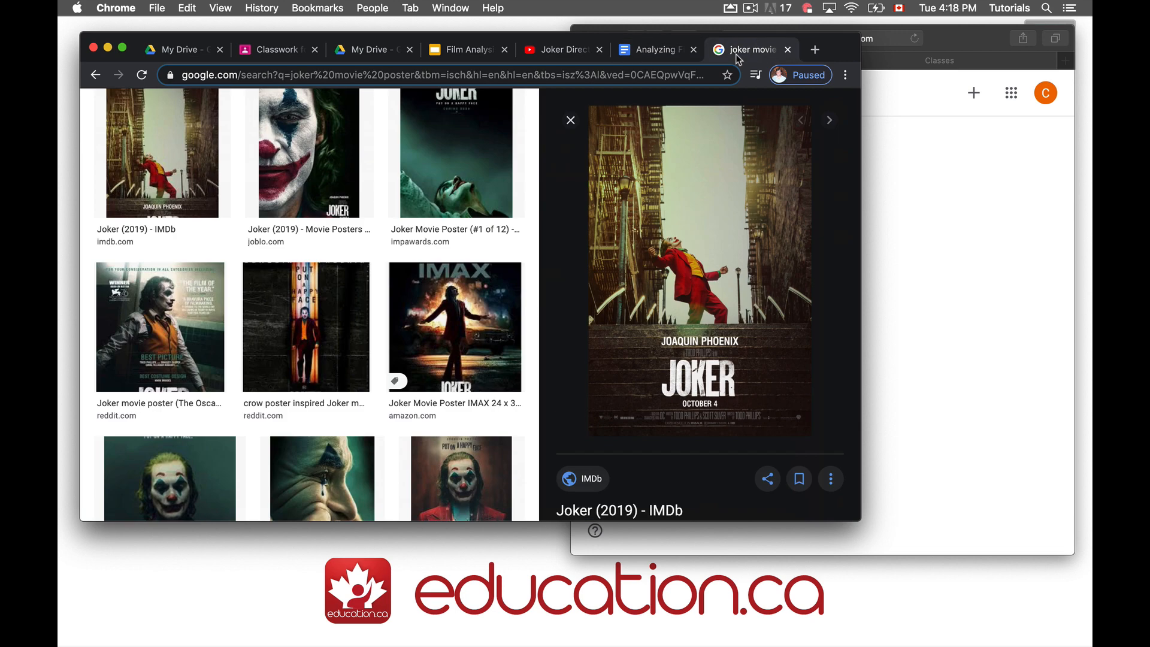
With the image size filter on Large, copy the Joker (2019) poster's image address
{"action": "scroll", "coordinate": [252, 309], "scroll_direction": "up", "scroll_amount": 3}
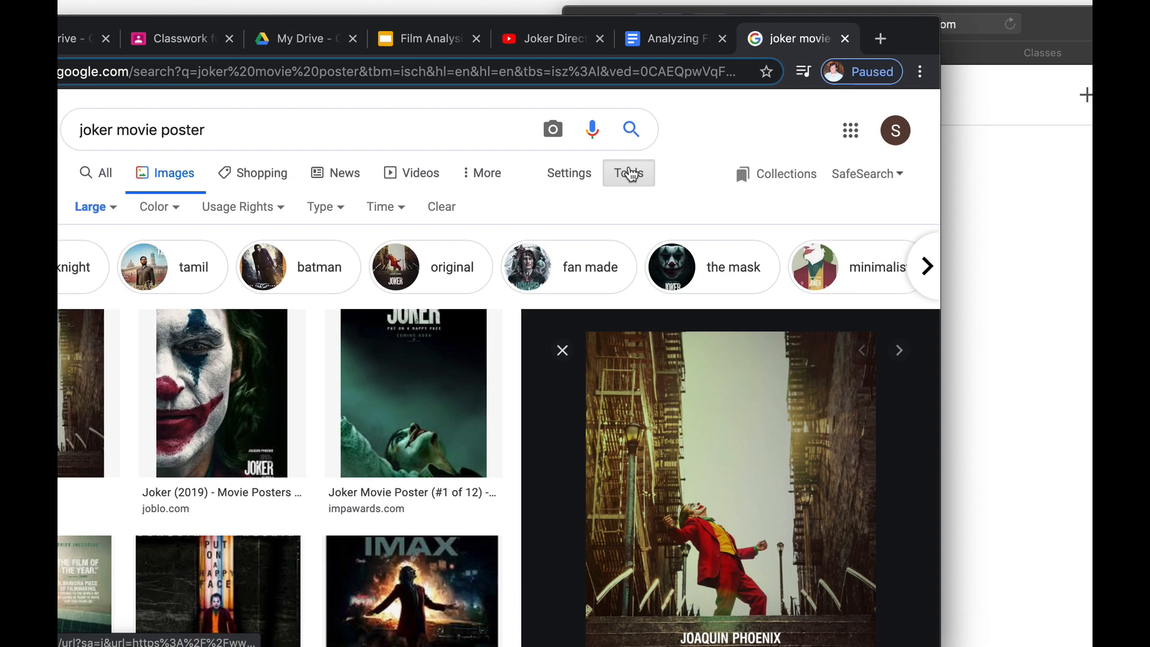
{"action": "left_click", "coordinate": [631, 173]}
{"action": "left_click", "coordinate": [617, 174]}
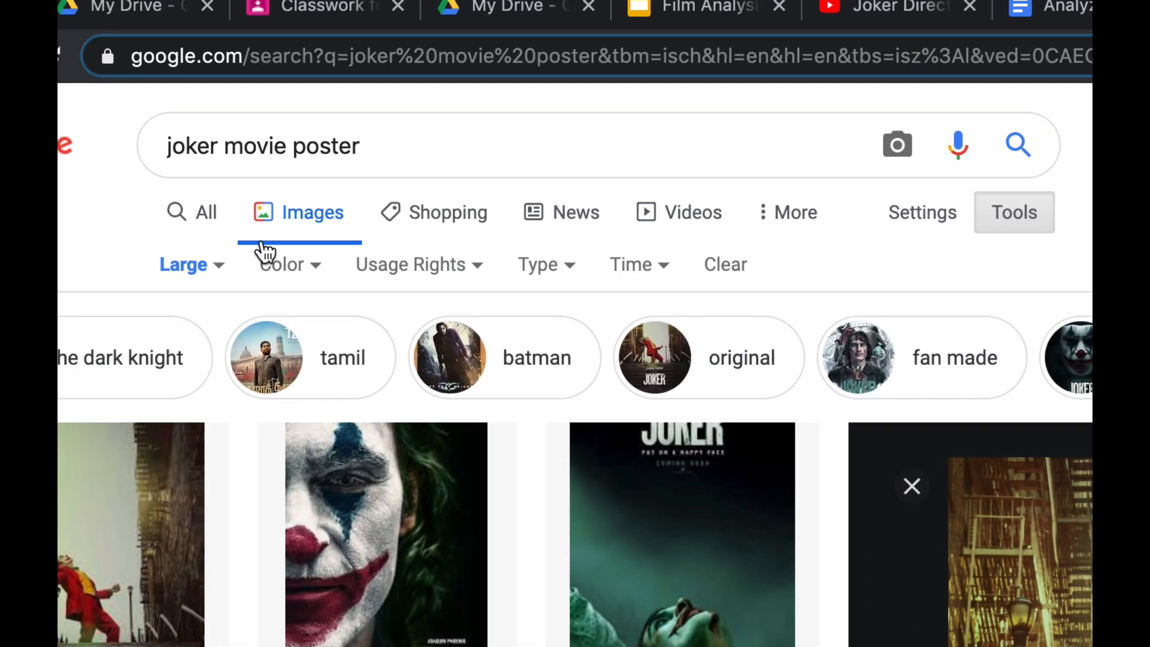
{"action": "left_click", "coordinate": [192, 266]}
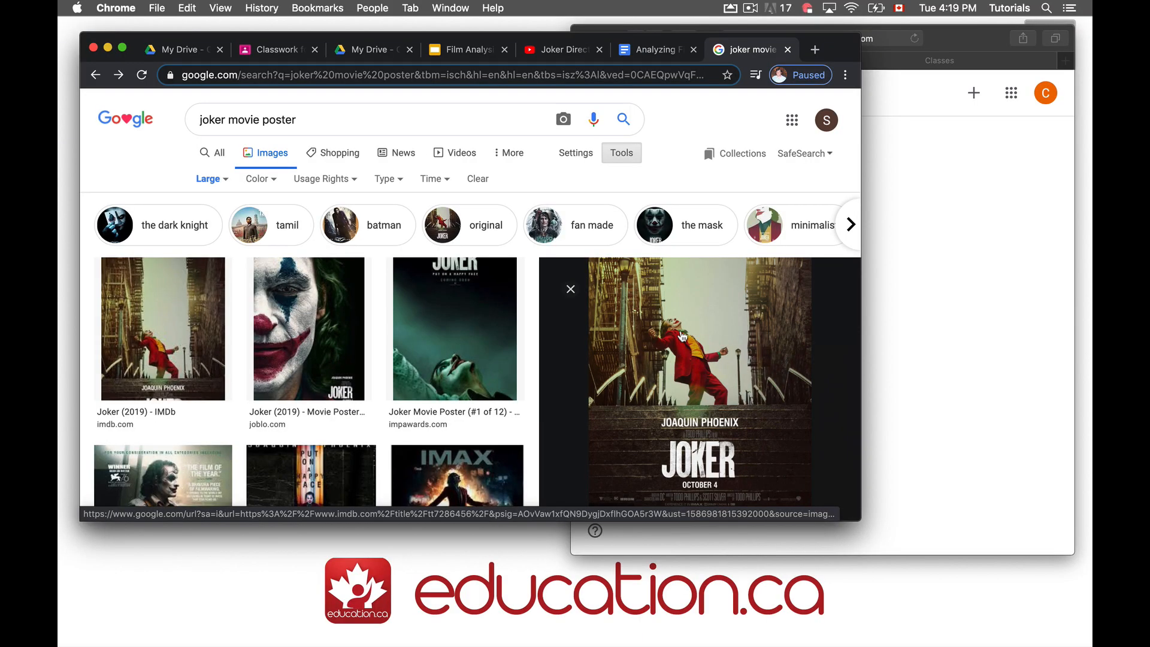
{"action": "right_click", "coordinate": [682, 335]}
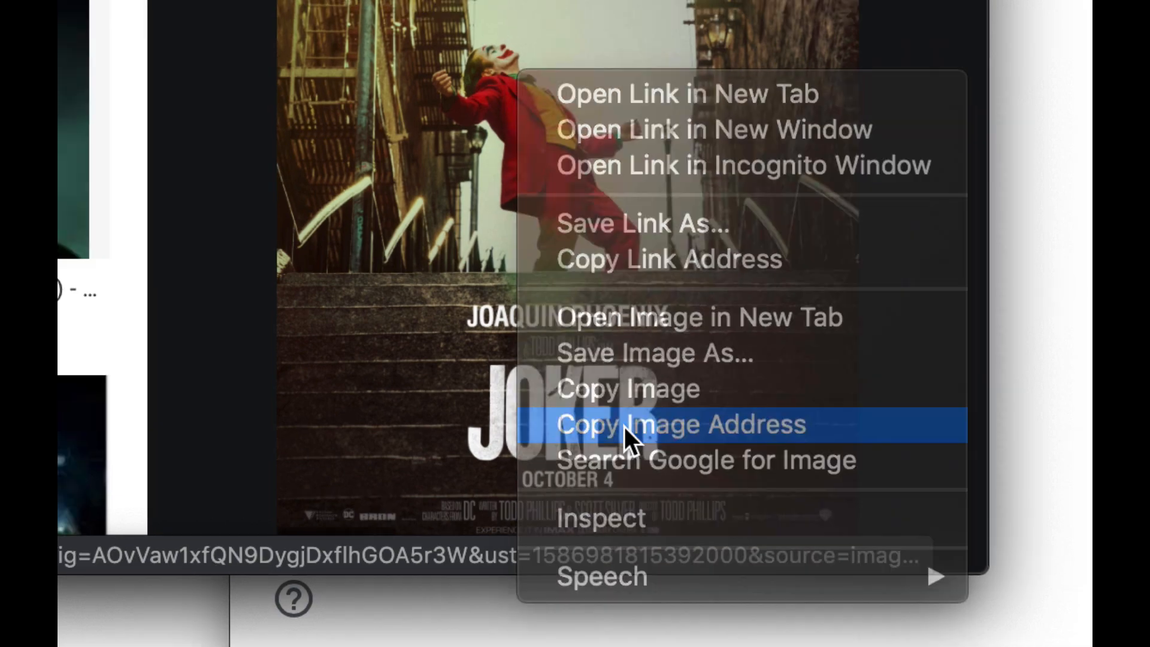
{"action": "left_click", "coordinate": [621, 422]}
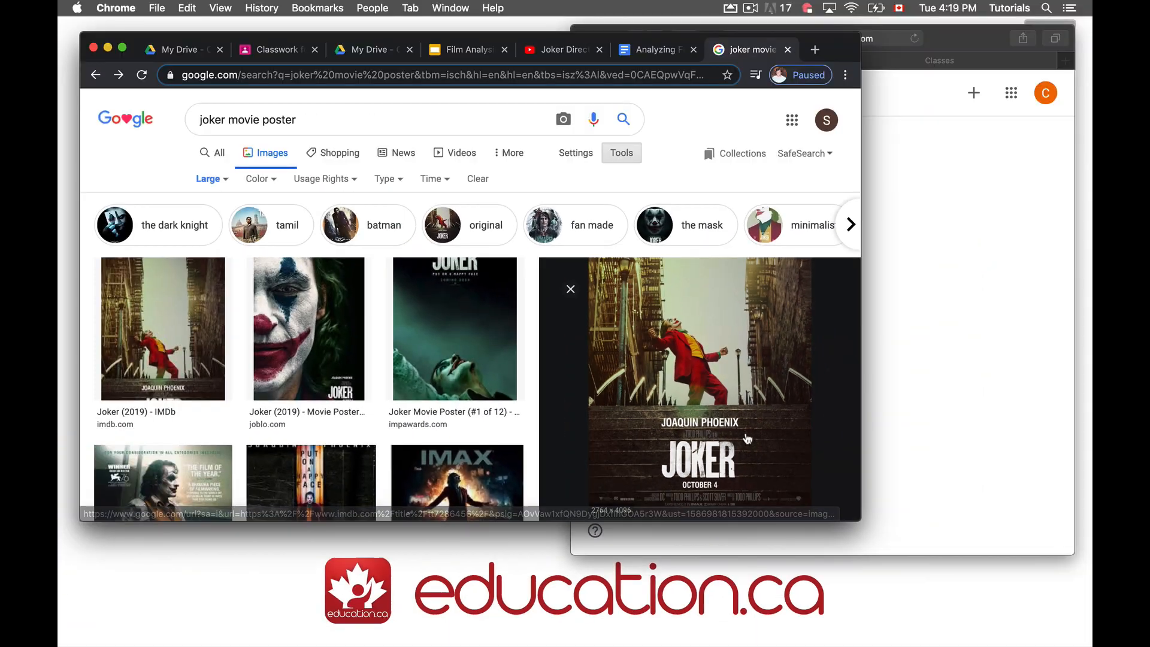
Paste the poster's address into the Analyzing Film worksheet's insert-image-by-URL prompt
{"action": "left_click", "coordinate": [660, 53]}
{"action": "left_click", "coordinate": [230, 123]}
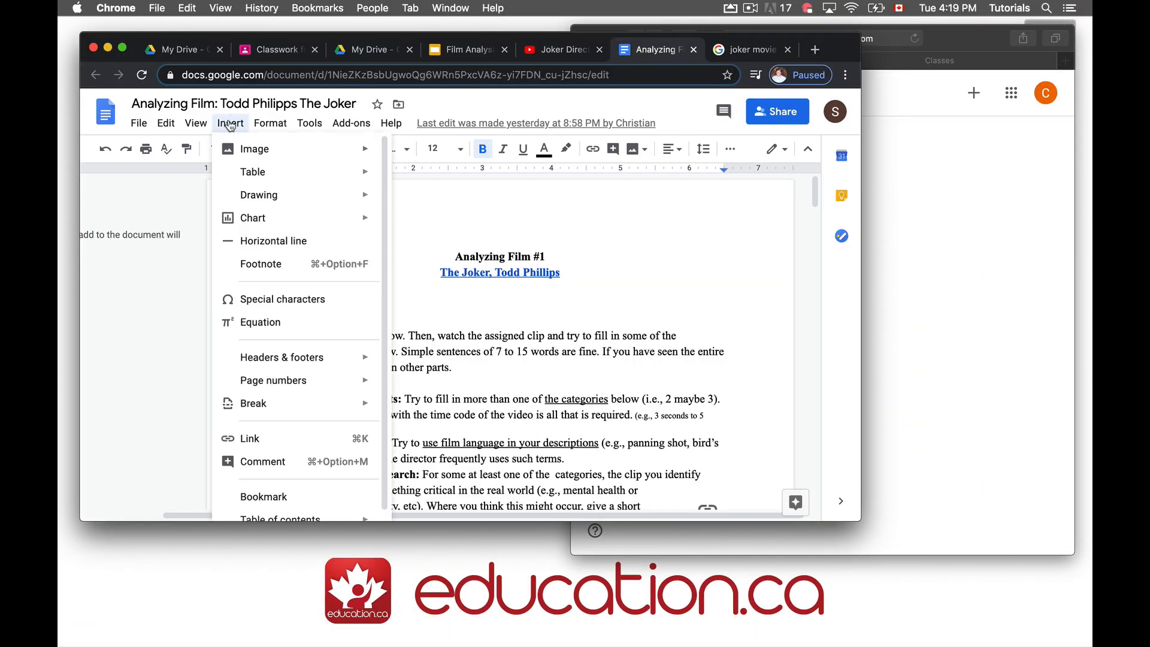
{"action": "mouse_move", "coordinate": [239, 147]}
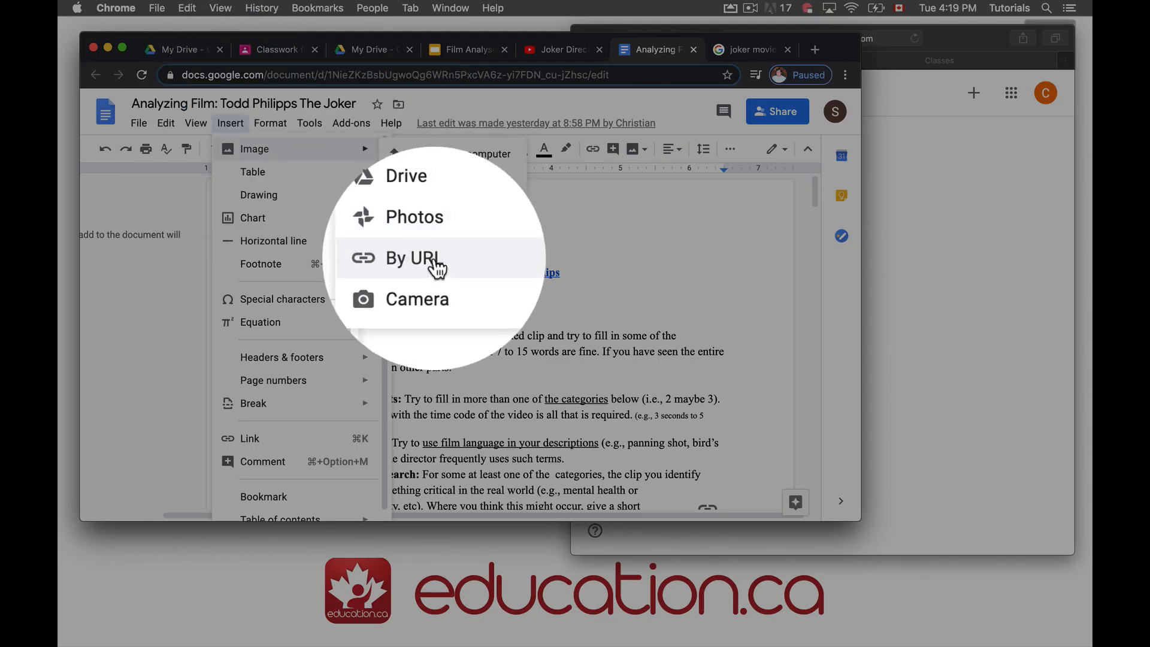
{"action": "left_click", "coordinate": [433, 259]}
{"action": "key", "text": "super+v"}
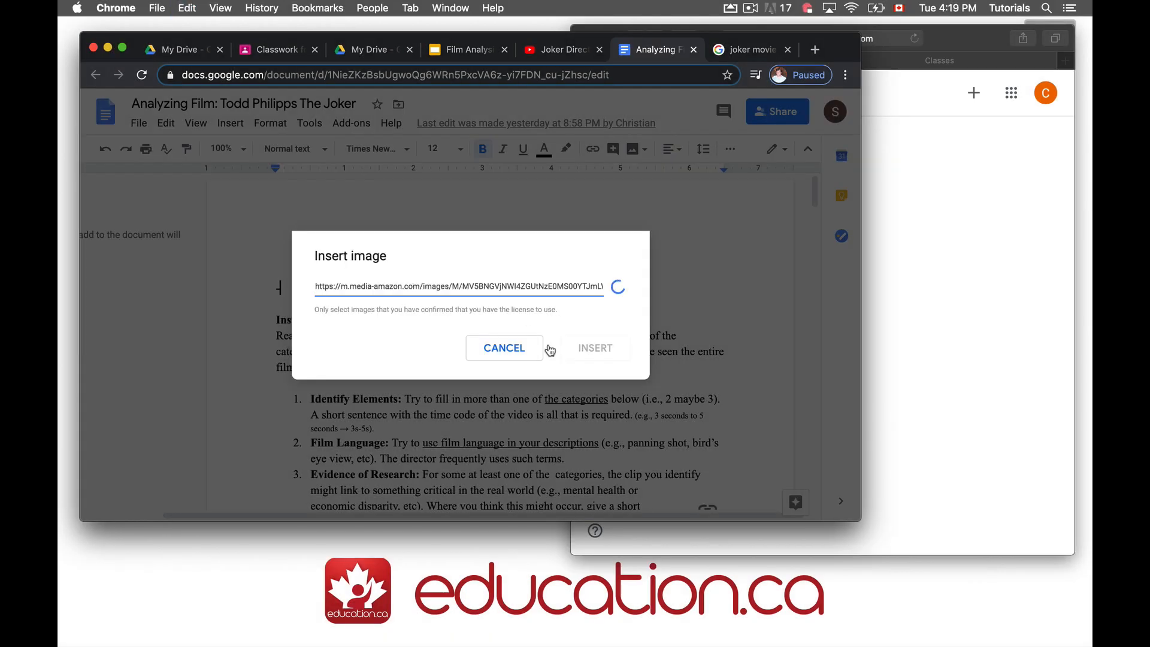
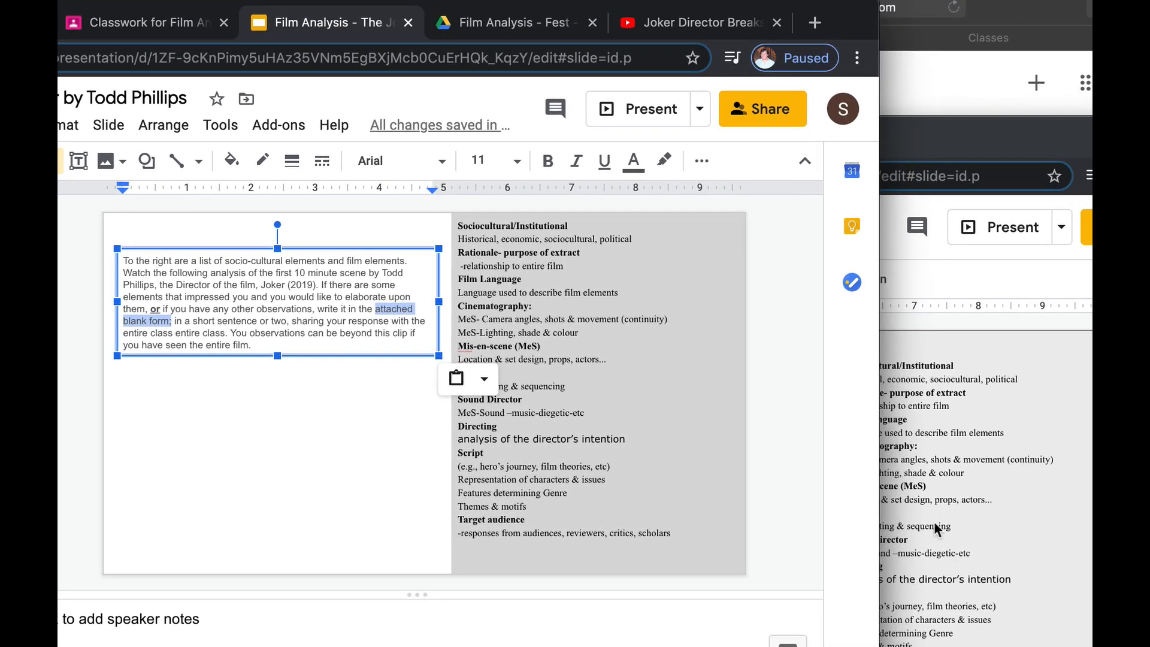
Copy the form link address behind 'attached blank form' in the original Joker deck
{"action": "left_click", "coordinate": [953, 547]}
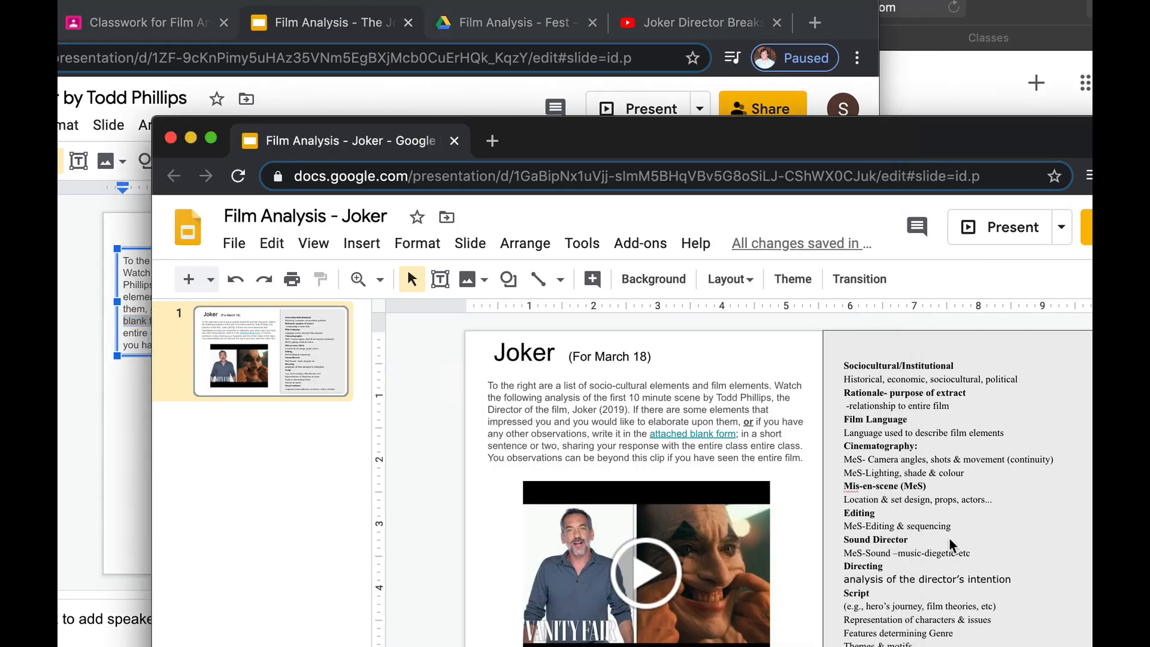
{"action": "left_click", "coordinate": [710, 433]}
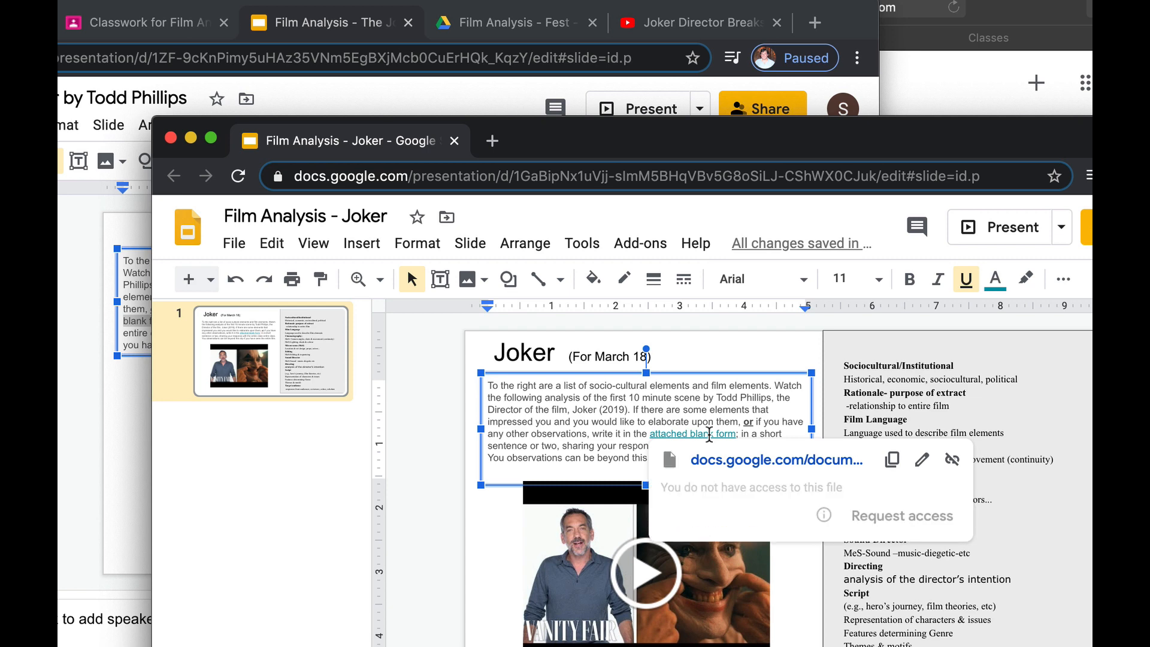
{"action": "left_click", "coordinate": [921, 460]}
{"action": "left_click", "coordinate": [833, 552]}
{"action": "key", "text": "super+a"}
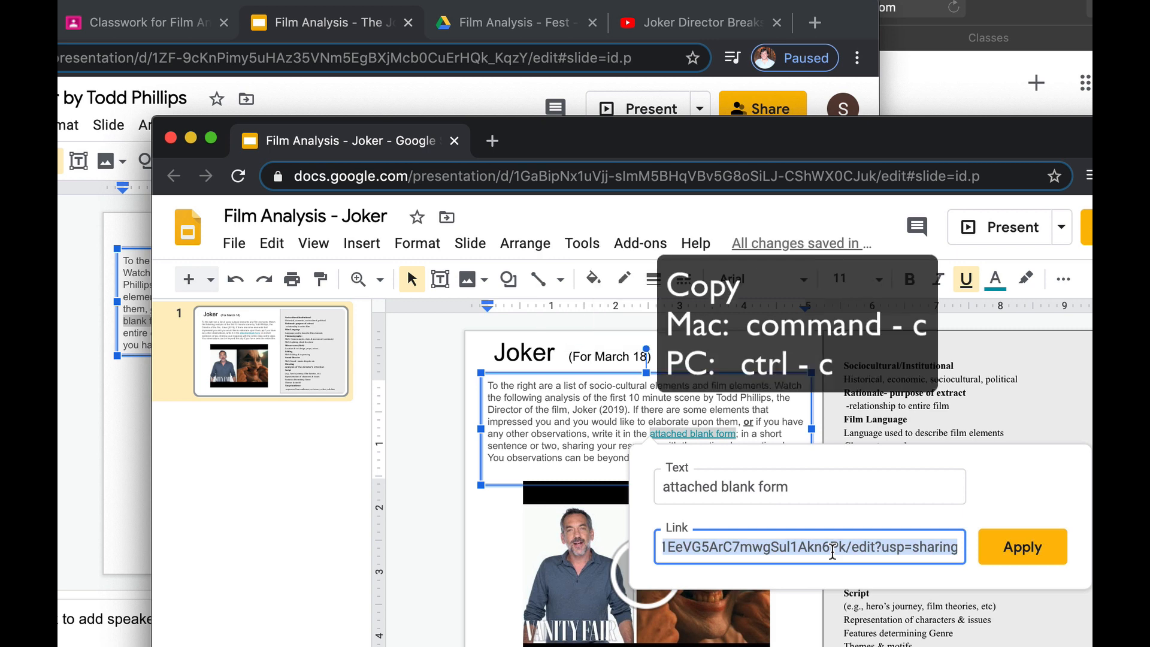
{"action": "left_click", "coordinate": [1022, 547]}
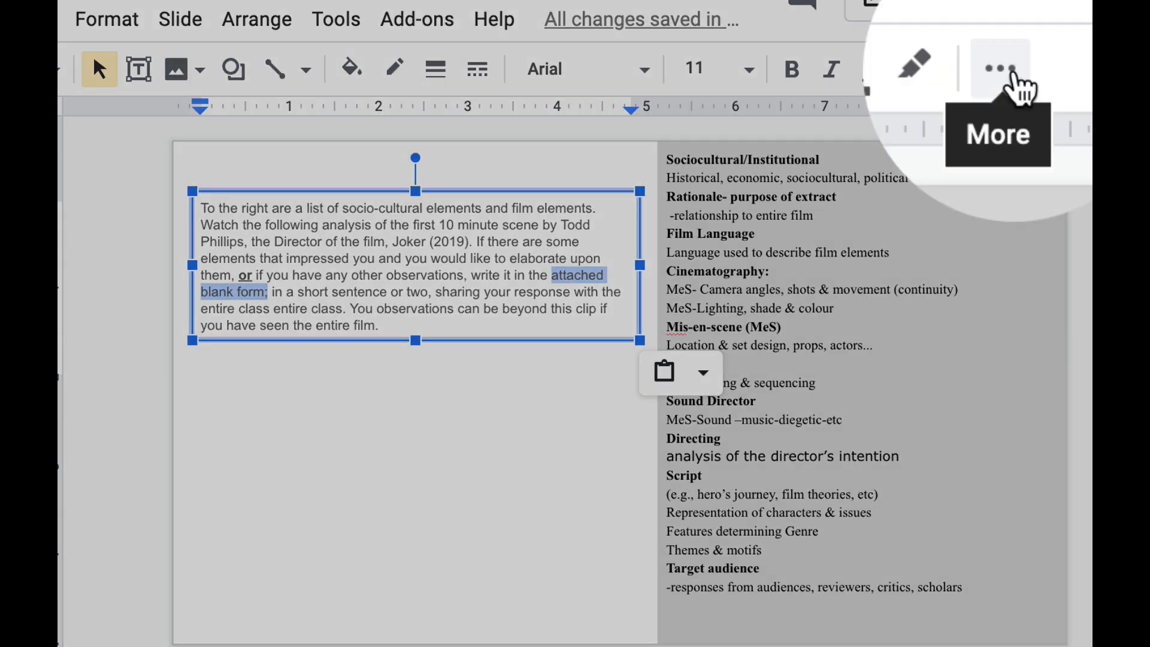
Link 'attached blank form' on the new slide to the copied form address with ⌘K
{"action": "left_click", "coordinate": [1006, 69]}
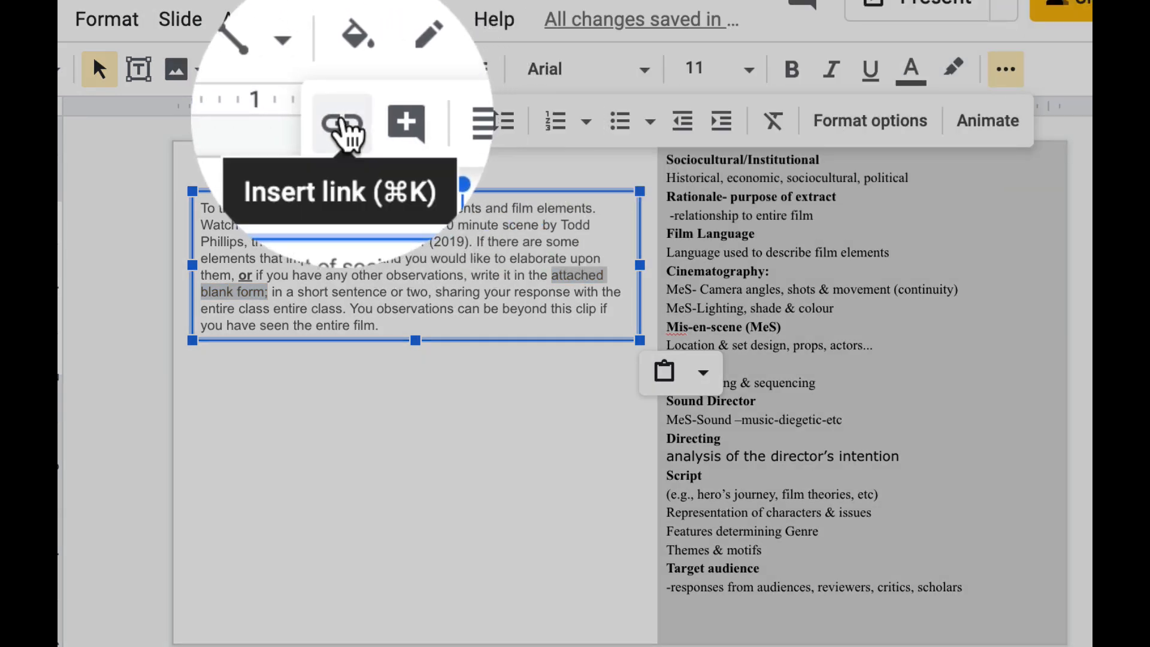
{"action": "left_click", "coordinate": [343, 124]}
{"action": "key", "text": "super+v"}
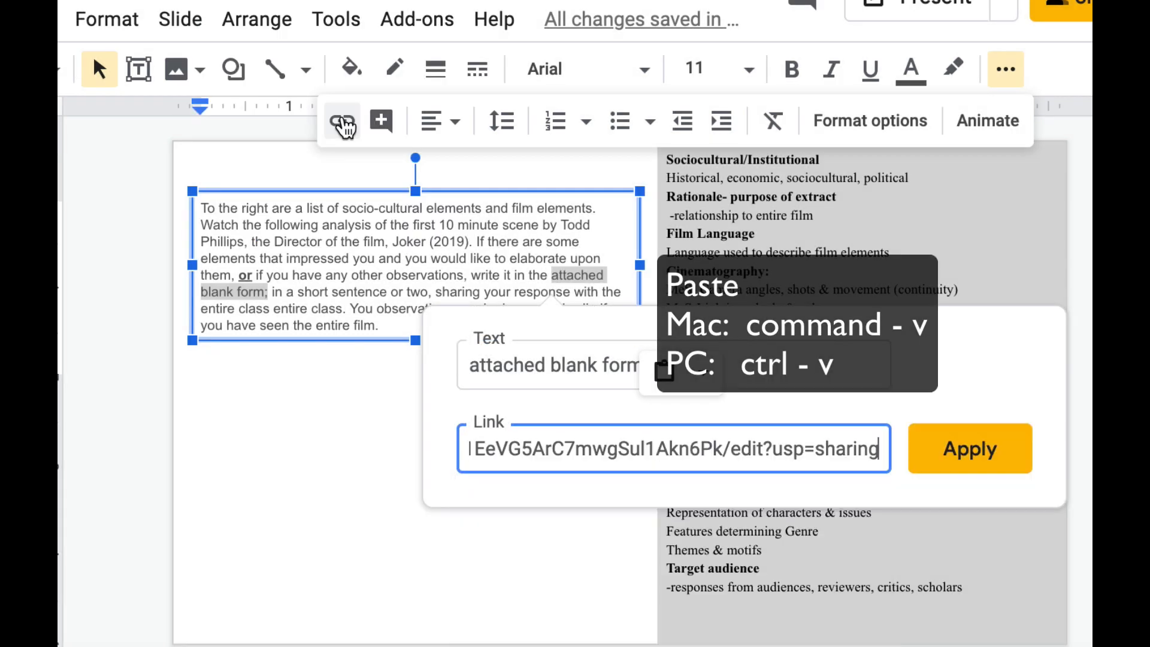
{"action": "left_click", "coordinate": [950, 454]}
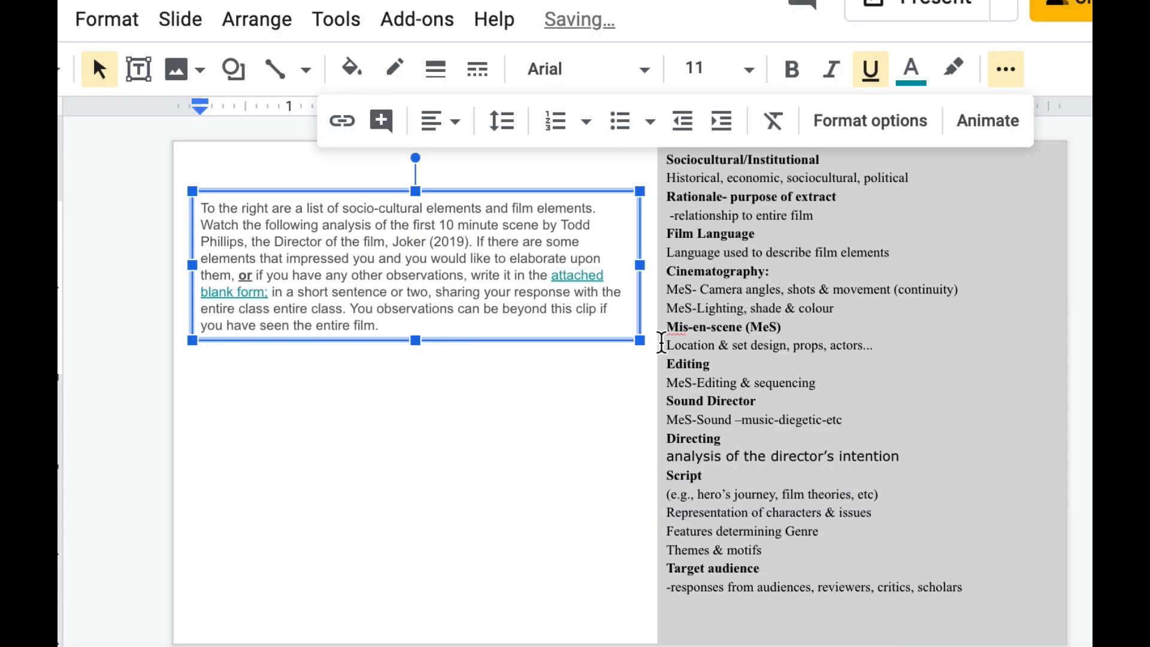
{"action": "left_click", "coordinate": [580, 276]}
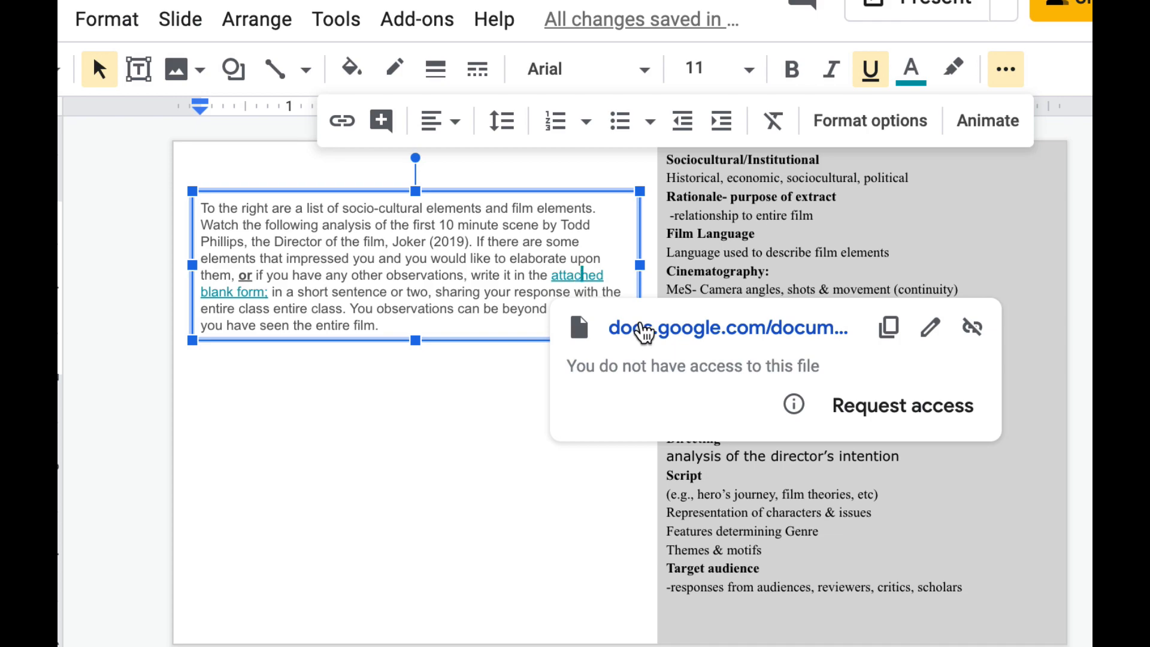
Copy the Joker title from the original deck onto the new slide and delete '(For March 18)'
{"action": "left_click", "coordinate": [434, 452]}
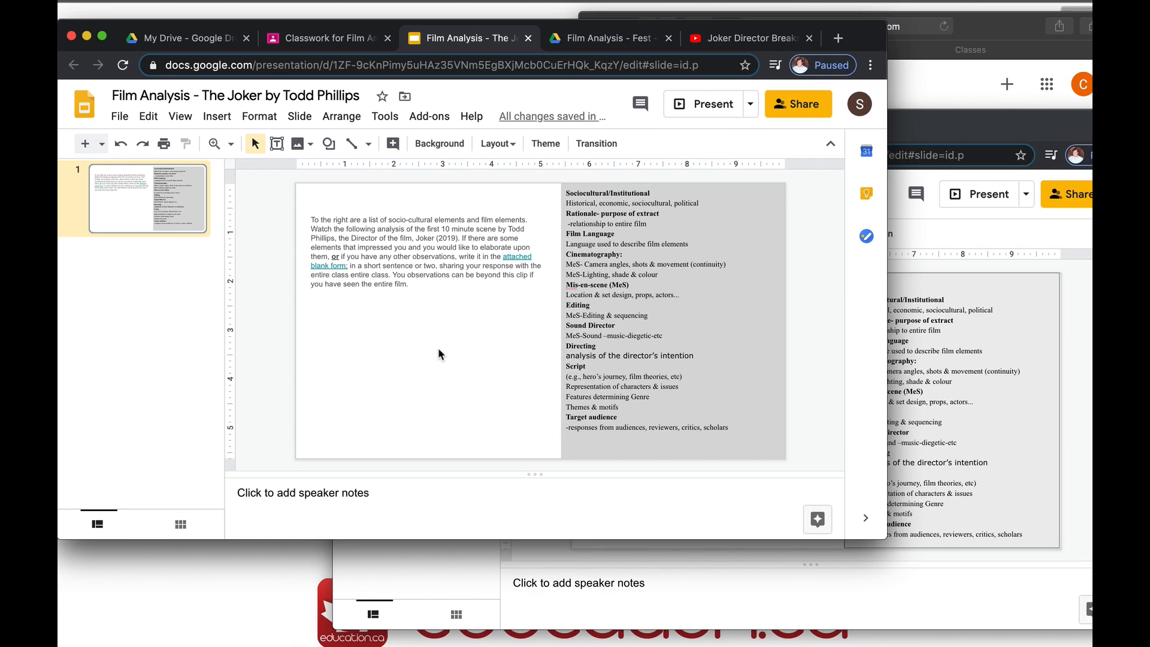
{"action": "left_click", "coordinate": [997, 361]}
{"action": "left_click", "coordinate": [610, 287]}
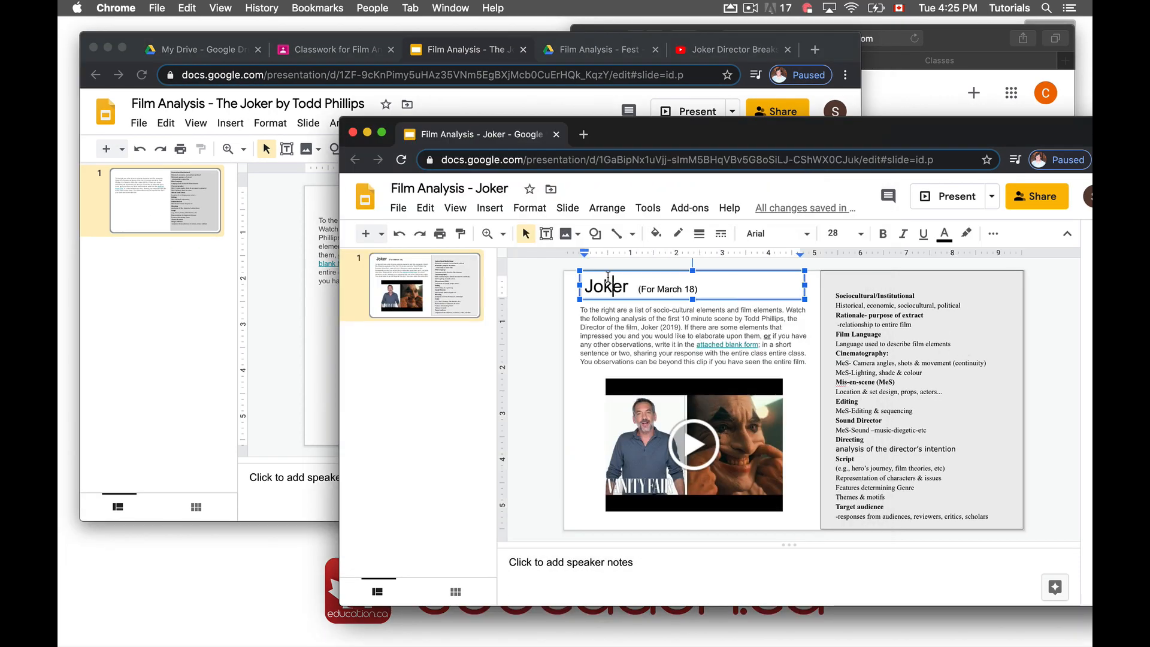
{"action": "left_click", "coordinate": [277, 282]}
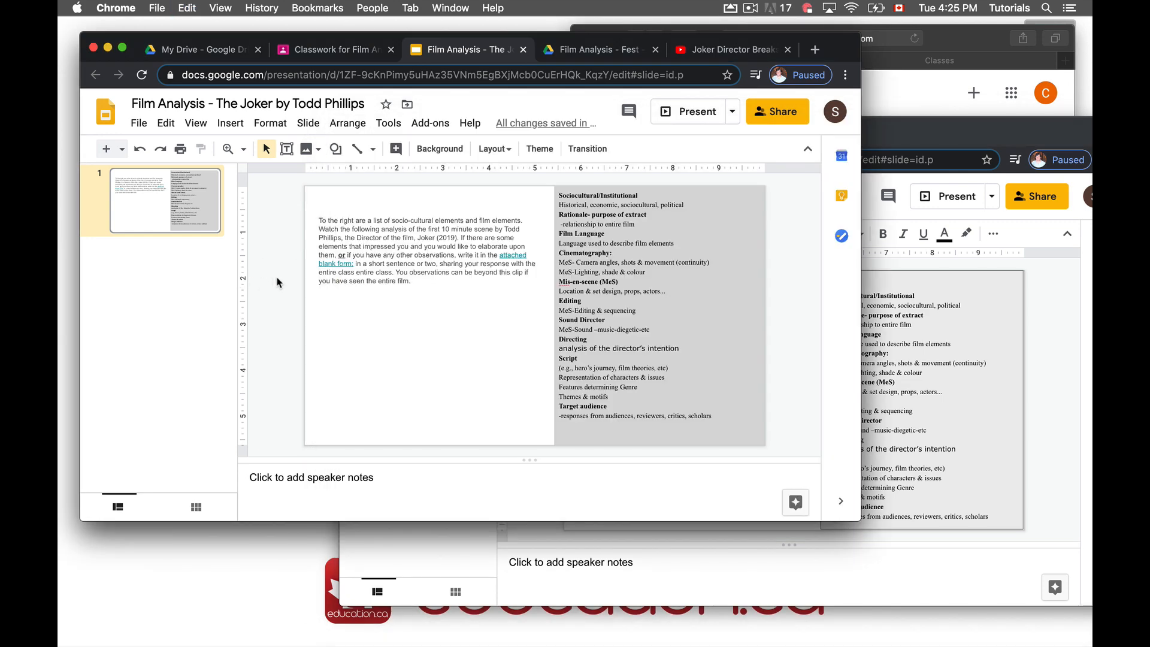
{"action": "key", "text": "super+v"}
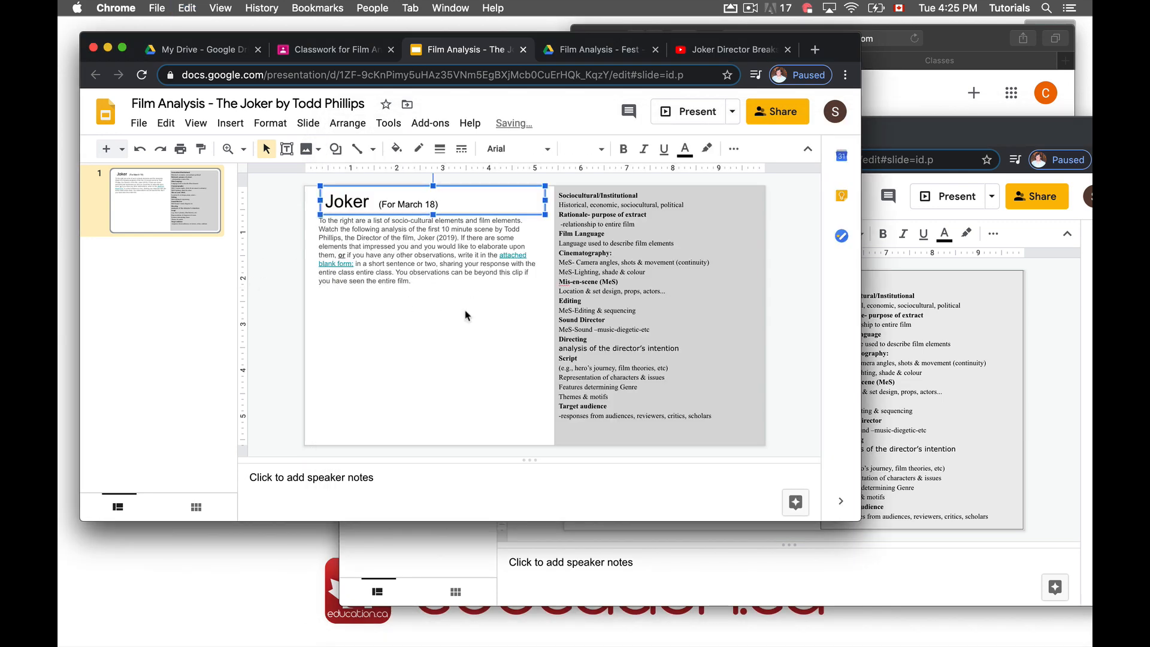
{"action": "key", "text": "BackSpace"}
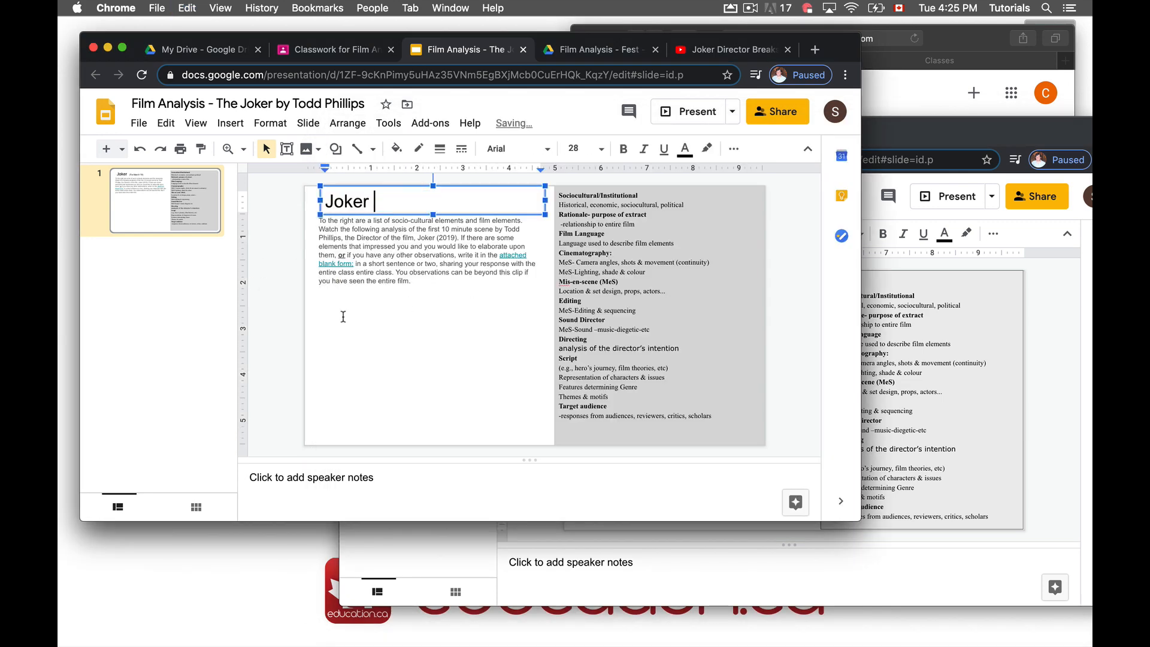
Bring up the YouTube page for the Joker director's opening-scene breakdown
{"action": "left_click", "coordinate": [343, 367]}
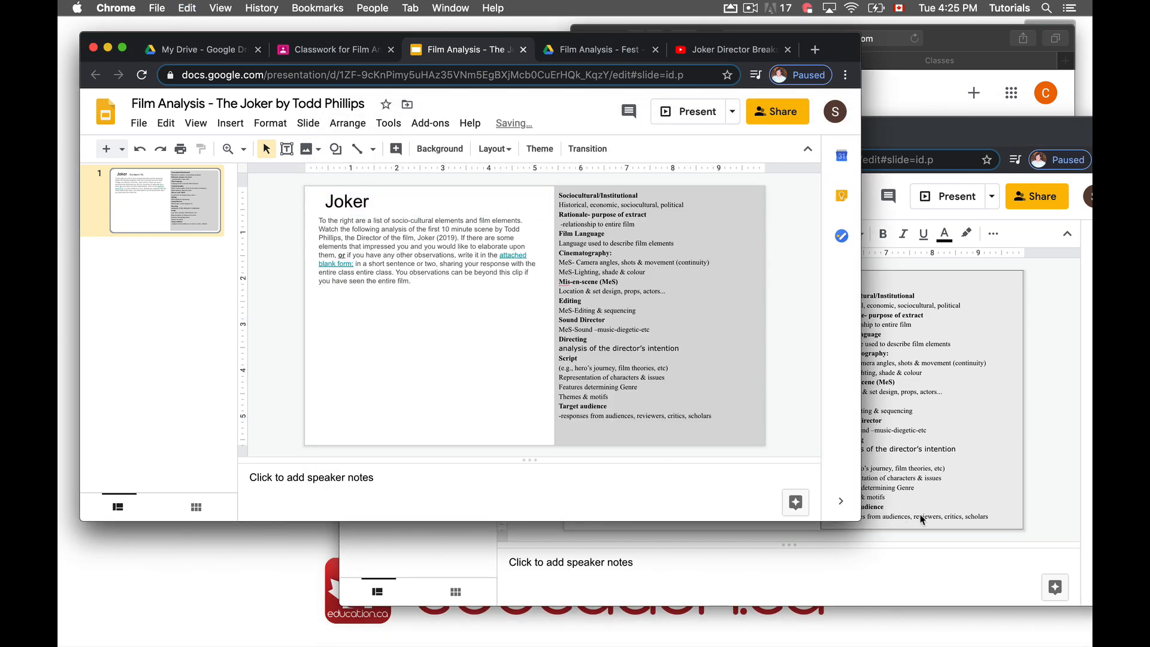
{"action": "left_click", "coordinate": [996, 490]}
{"action": "left_click", "coordinate": [731, 49]}
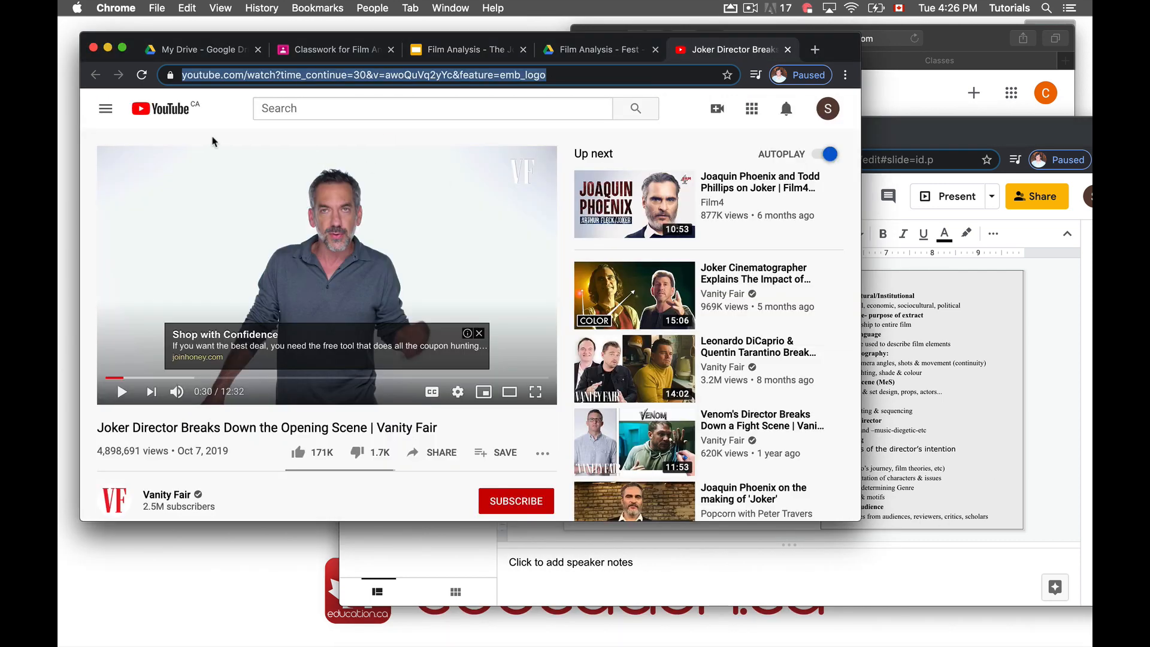
Embed 'Joker Director Breaks Down the Opening Scene' on the slide via Insert > Video > By URL
{"action": "left_click", "coordinate": [439, 78]}
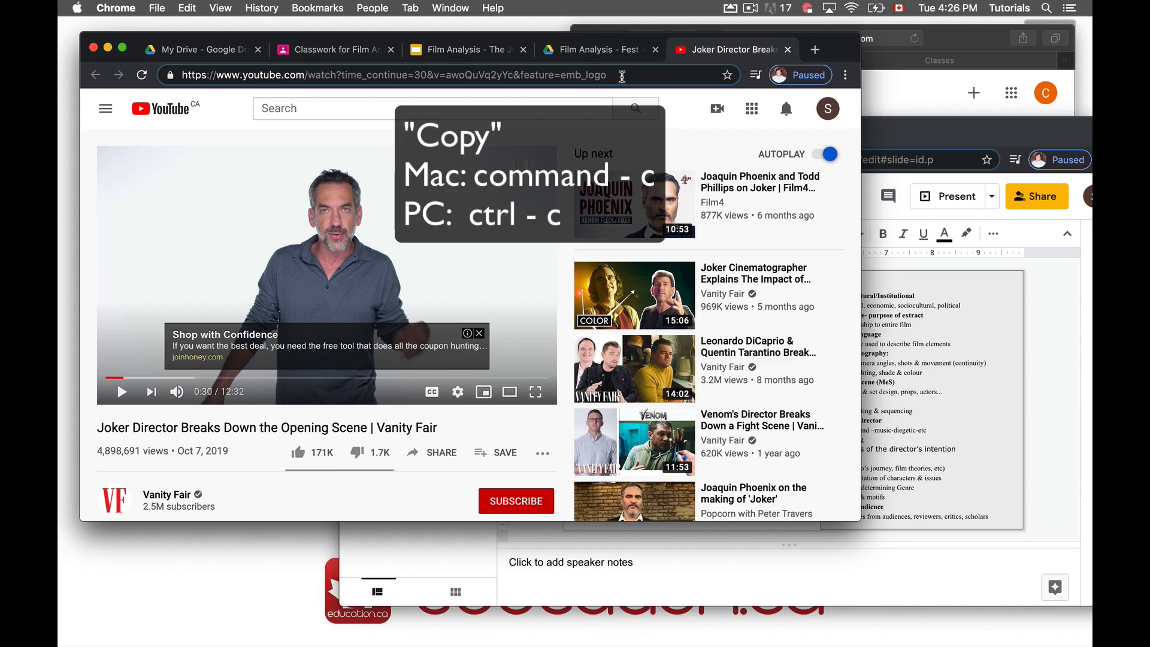
{"action": "key", "text": "super+a"}
{"action": "key", "text": "super+c"}
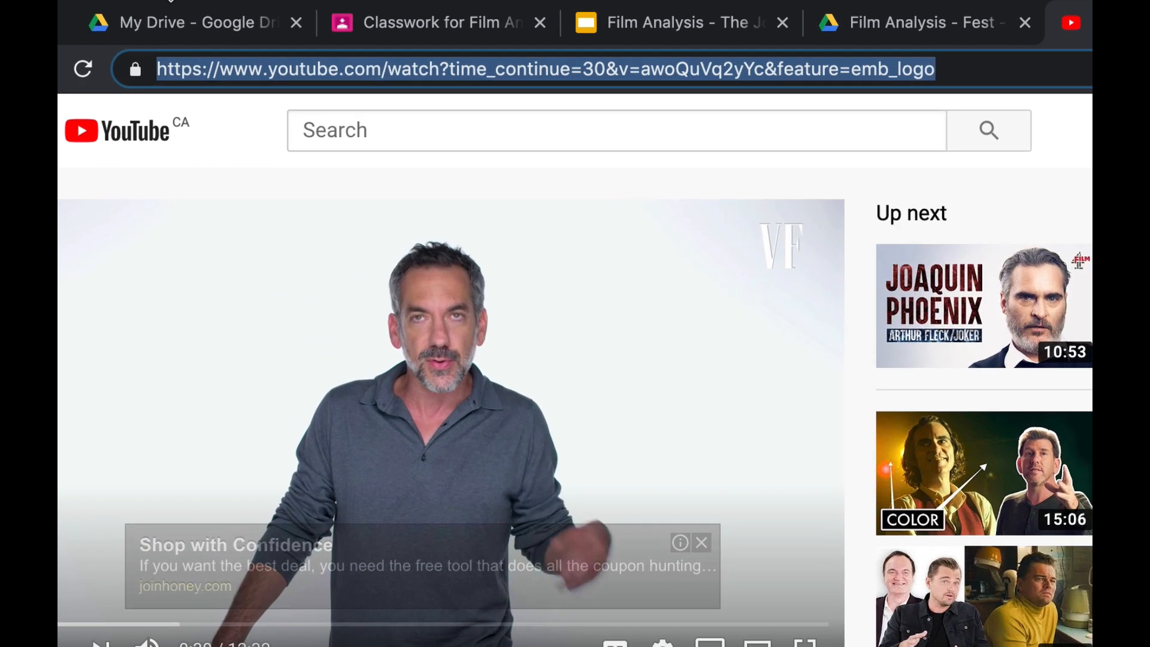
{"action": "left_click", "coordinate": [657, 23]}
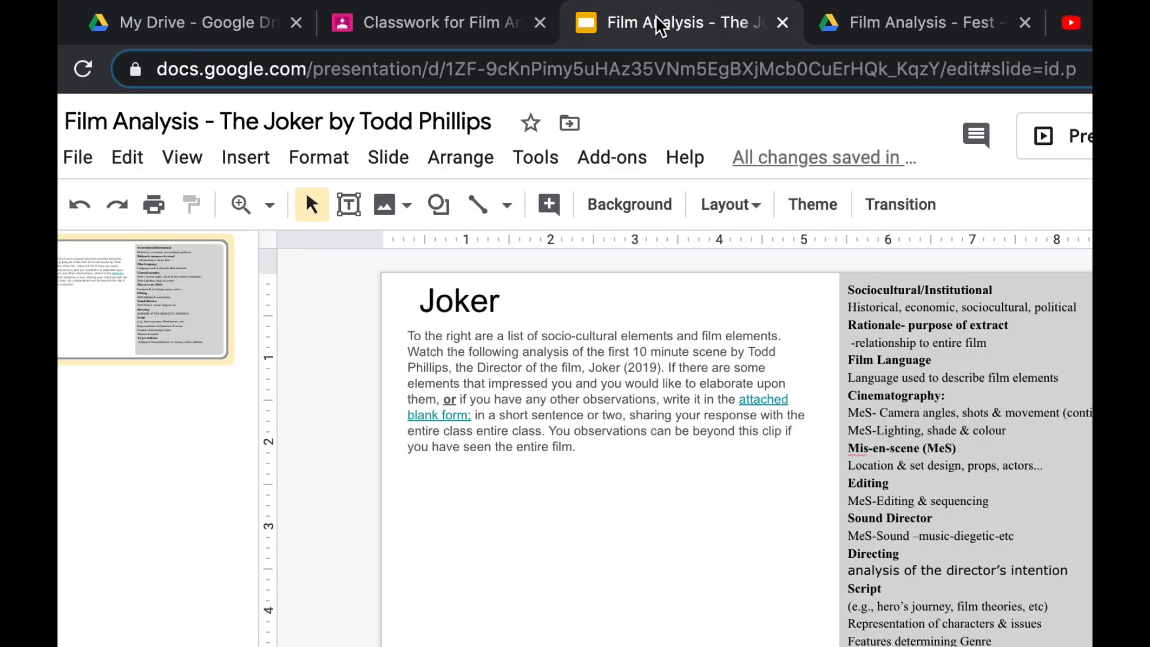
{"action": "left_click", "coordinate": [245, 157]}
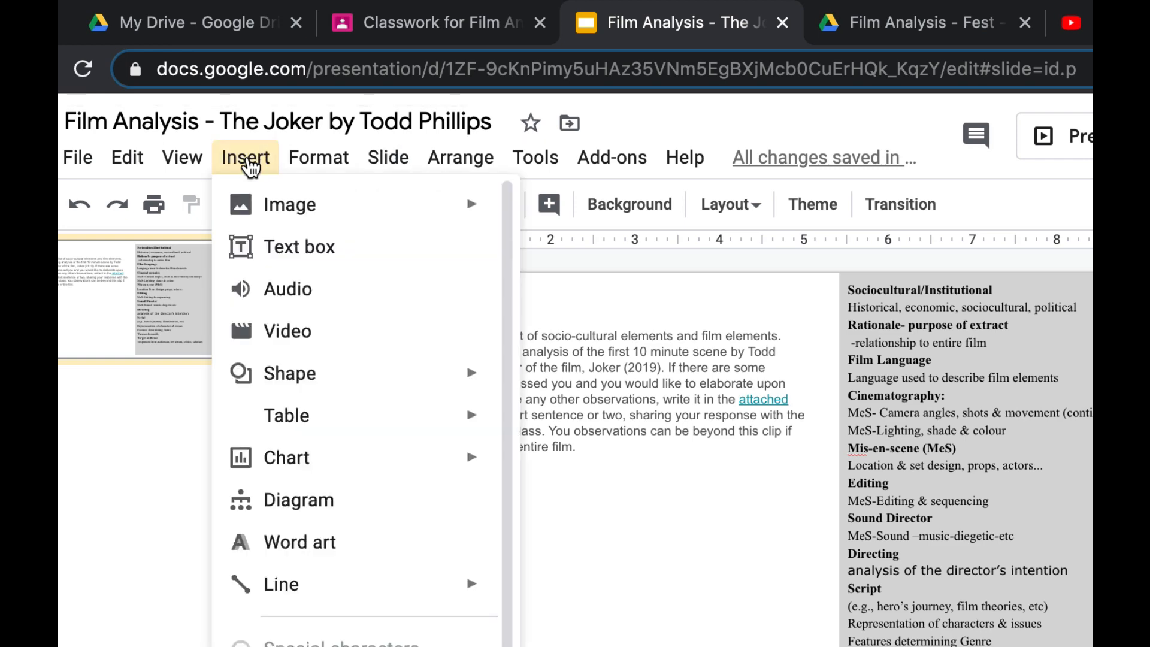
{"action": "left_click", "coordinate": [285, 331]}
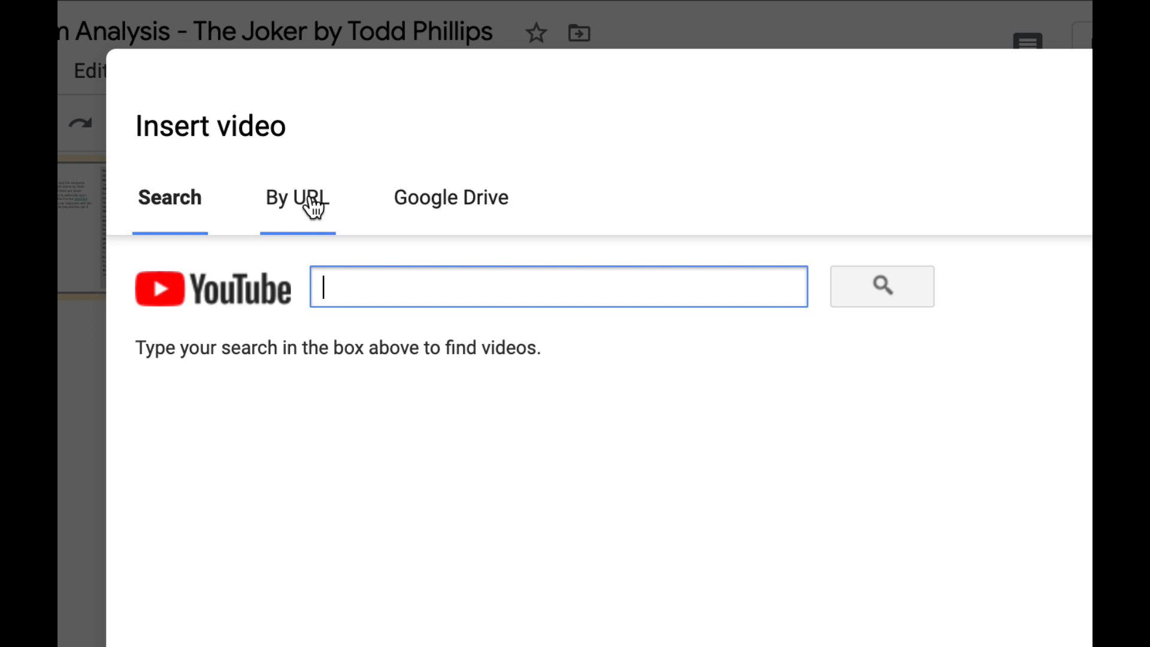
{"action": "left_click", "coordinate": [273, 186]}
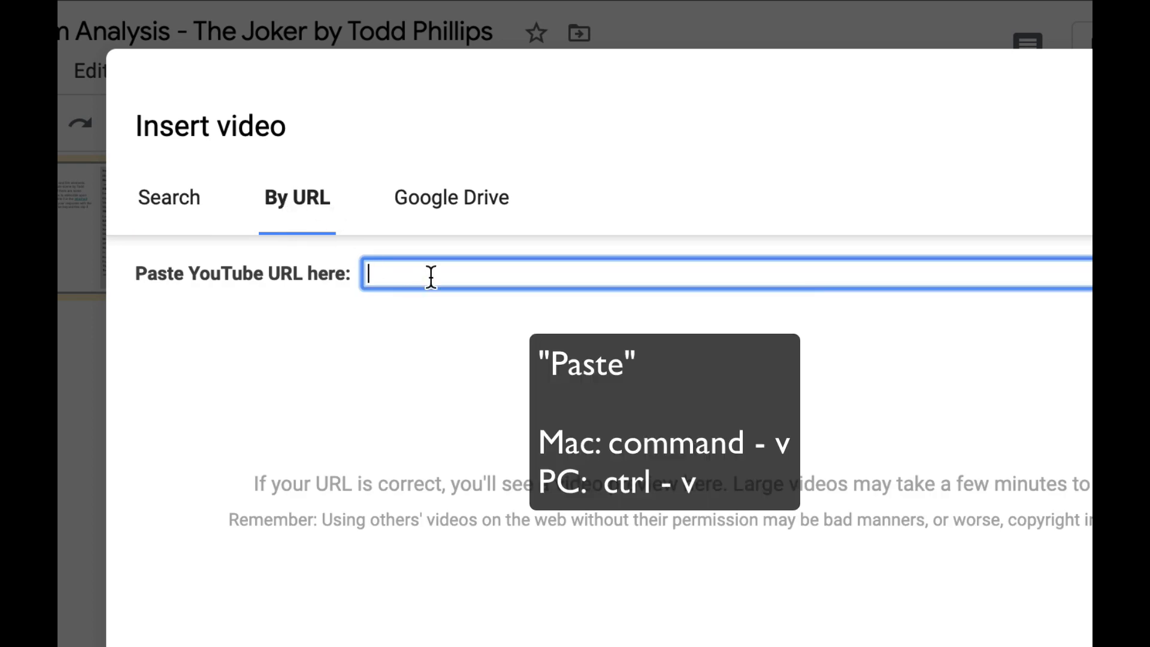
{"action": "key", "text": "super+v"}
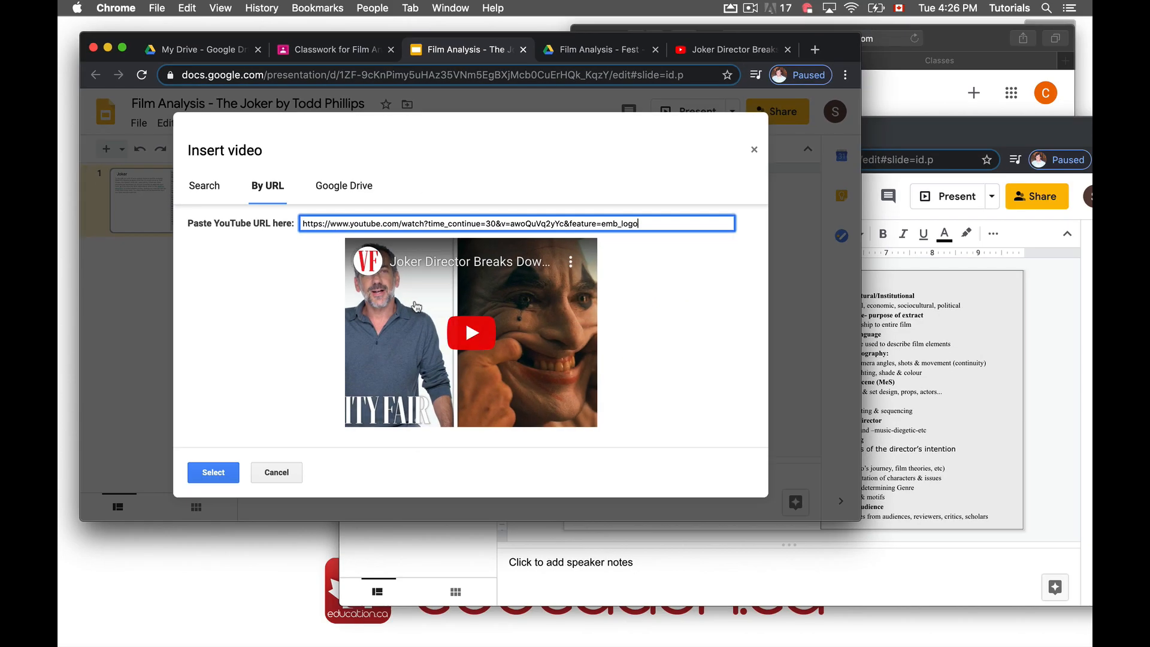
{"action": "left_click", "coordinate": [371, 413]}
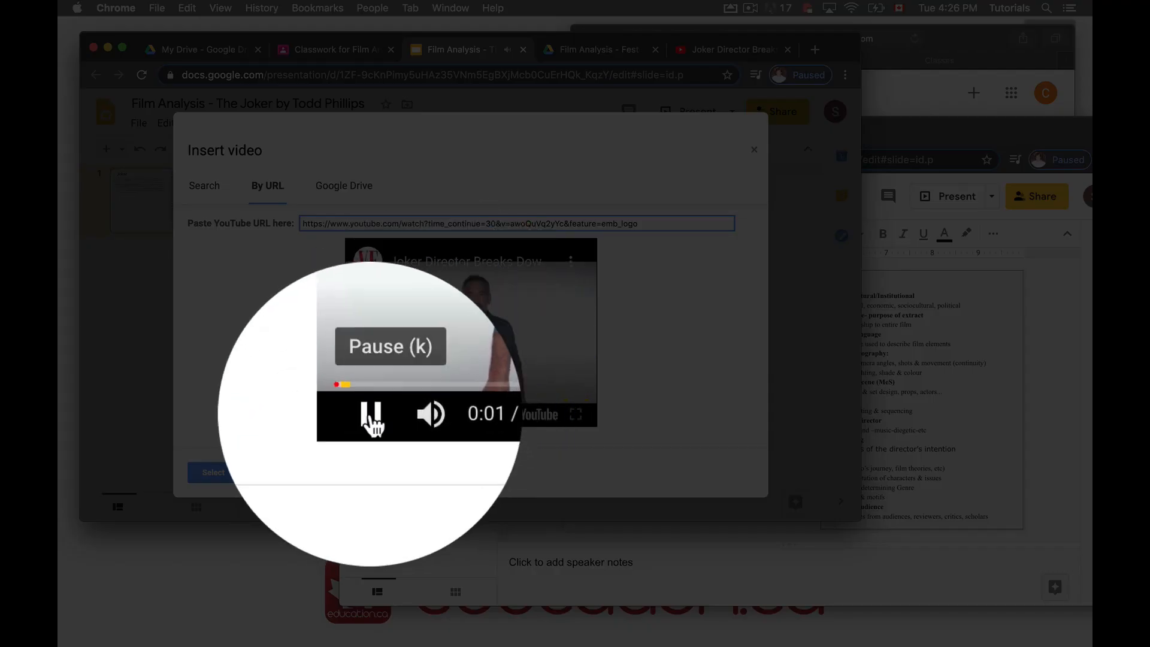
{"action": "left_click", "coordinate": [370, 413]}
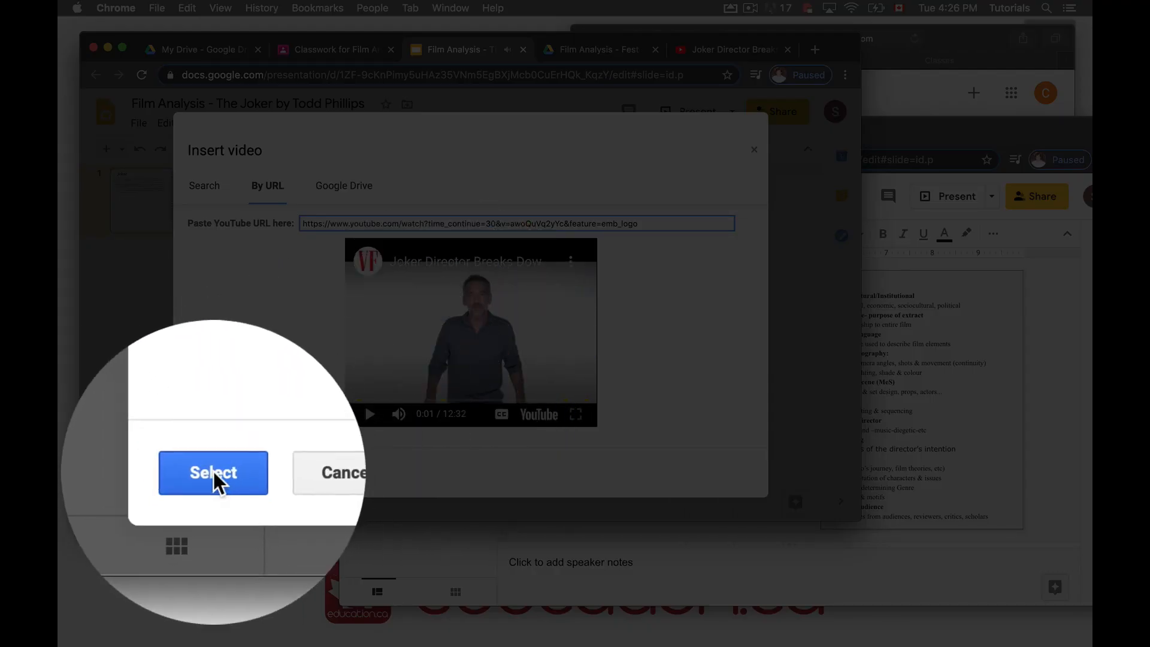
{"action": "left_click", "coordinate": [214, 472]}
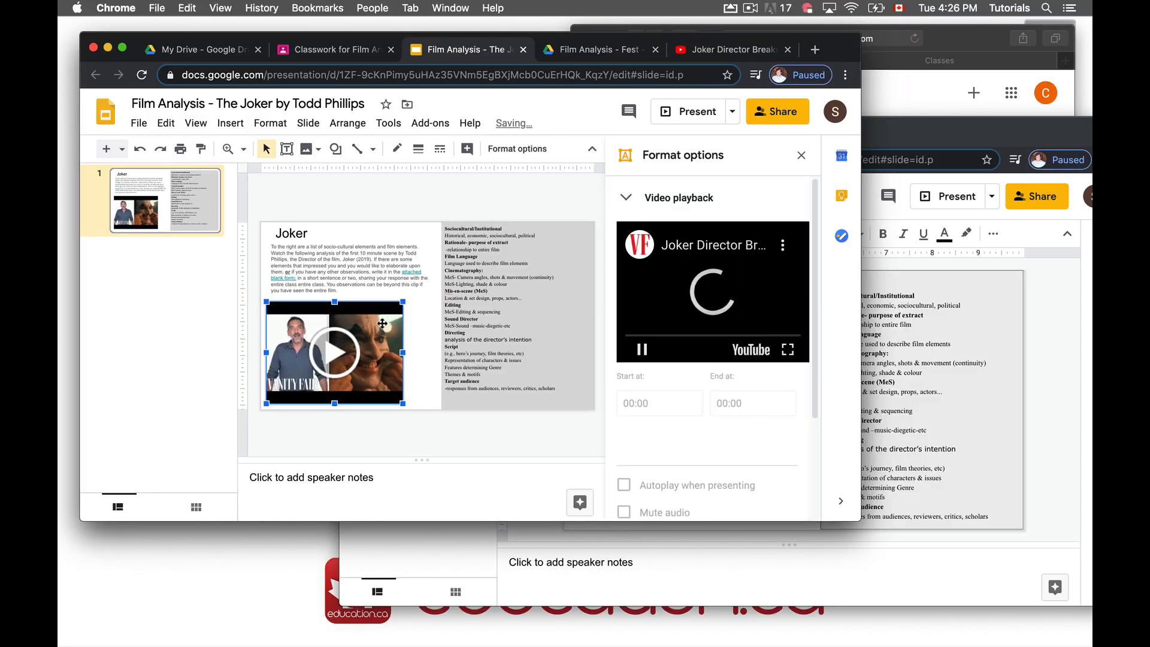
Move and resize the Joker video so it sits beneath the instruction text
{"action": "left_click_drag", "start_coordinate": [405, 321], "coordinate": [407, 326]}
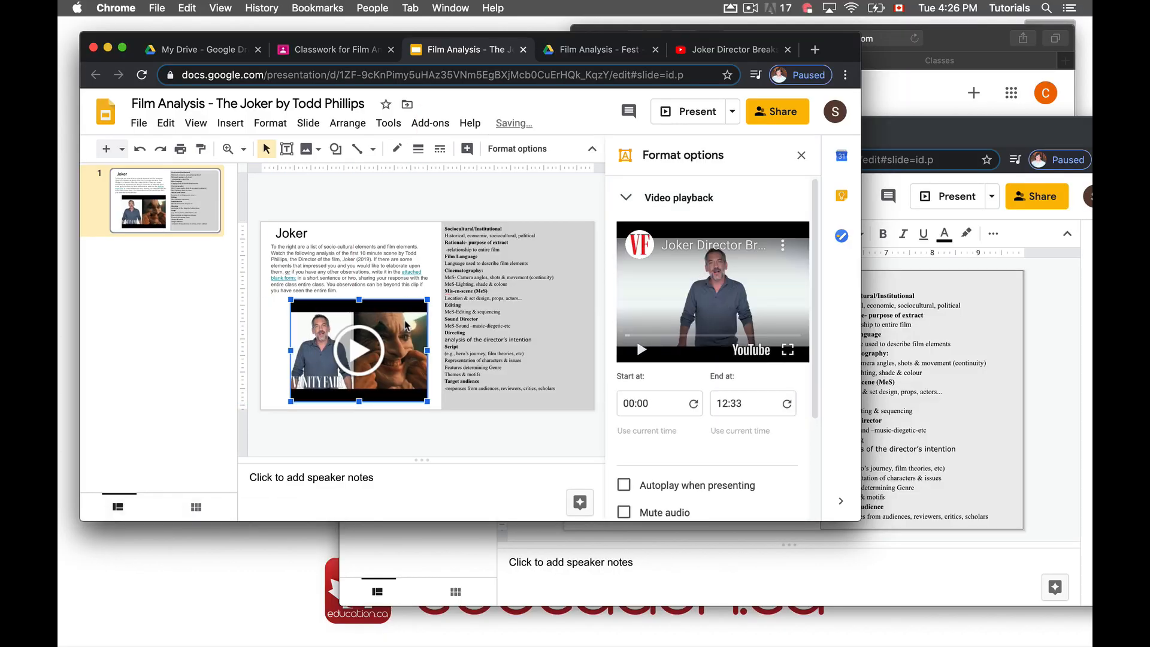
{"action": "left_click", "coordinate": [388, 210]}
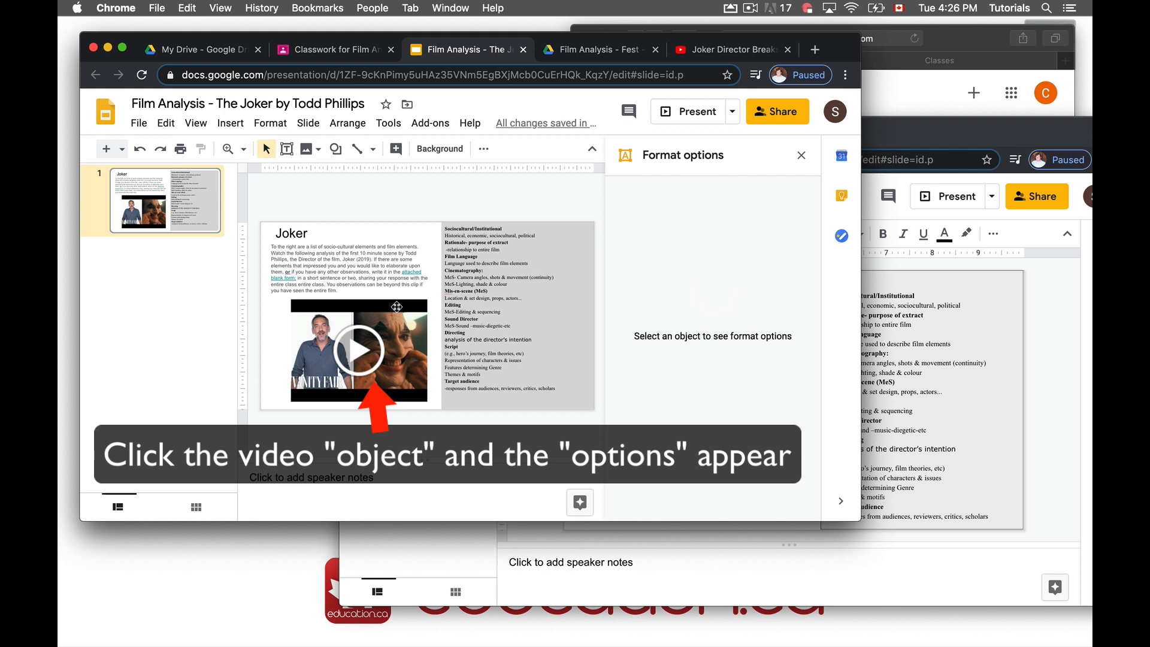
{"action": "left_click", "coordinate": [397, 307]}
{"action": "left_click_drag", "start_coordinate": [428, 299], "coordinate": [397, 327]}
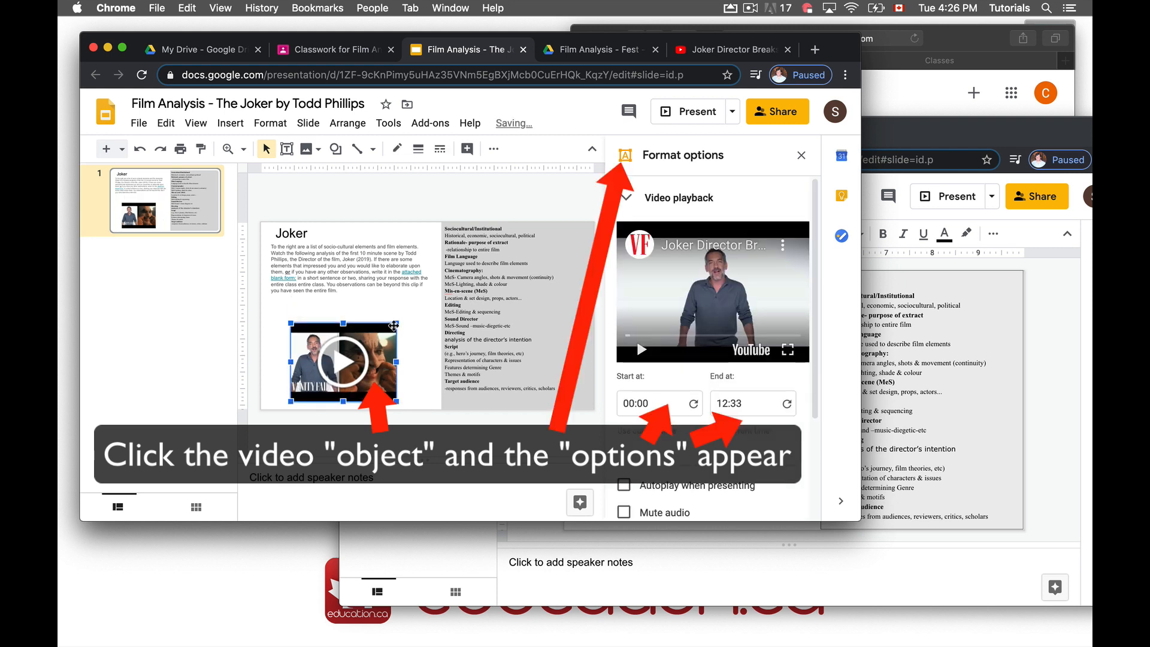
{"action": "mouse_move", "coordinate": [398, 322]}
{"action": "left_mouse_down"}
{"action": "mouse_move", "coordinate": [423, 303]}
{"action": "mouse_move", "coordinate": [396, 326]}
{"action": "left_mouse_up"}
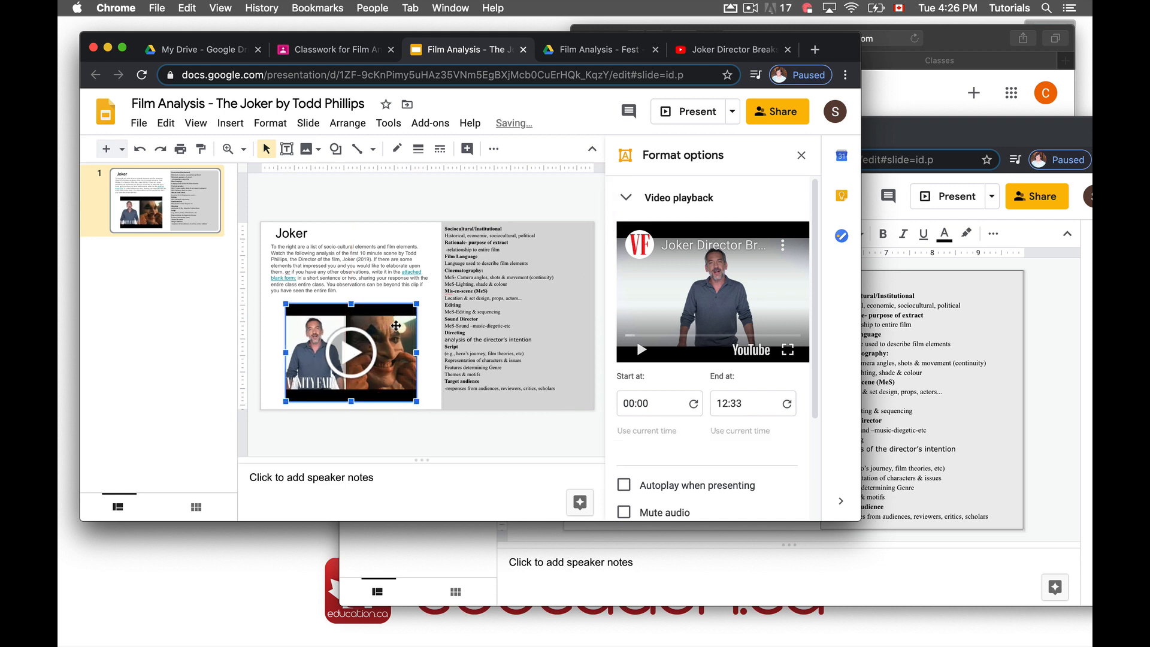
Check the video's 00:00 start time and close the finished presentation
{"action": "left_click", "coordinate": [652, 401]}
{"action": "triple_click", "coordinate": [652, 402]}
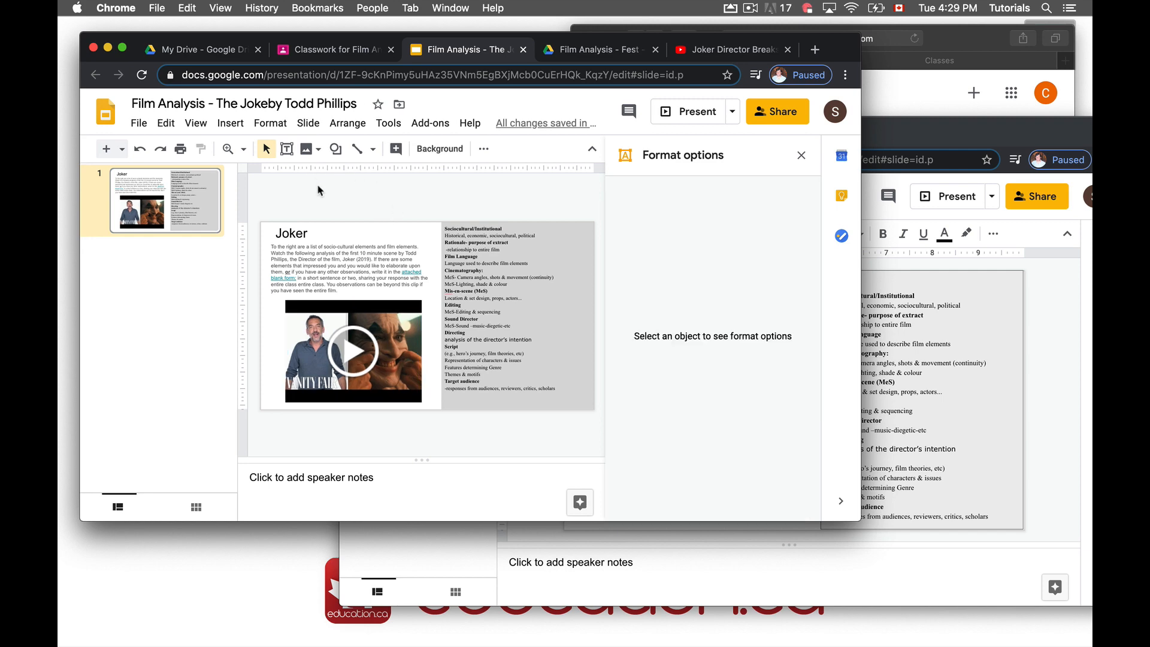
{"action": "left_click", "coordinate": [523, 49]}
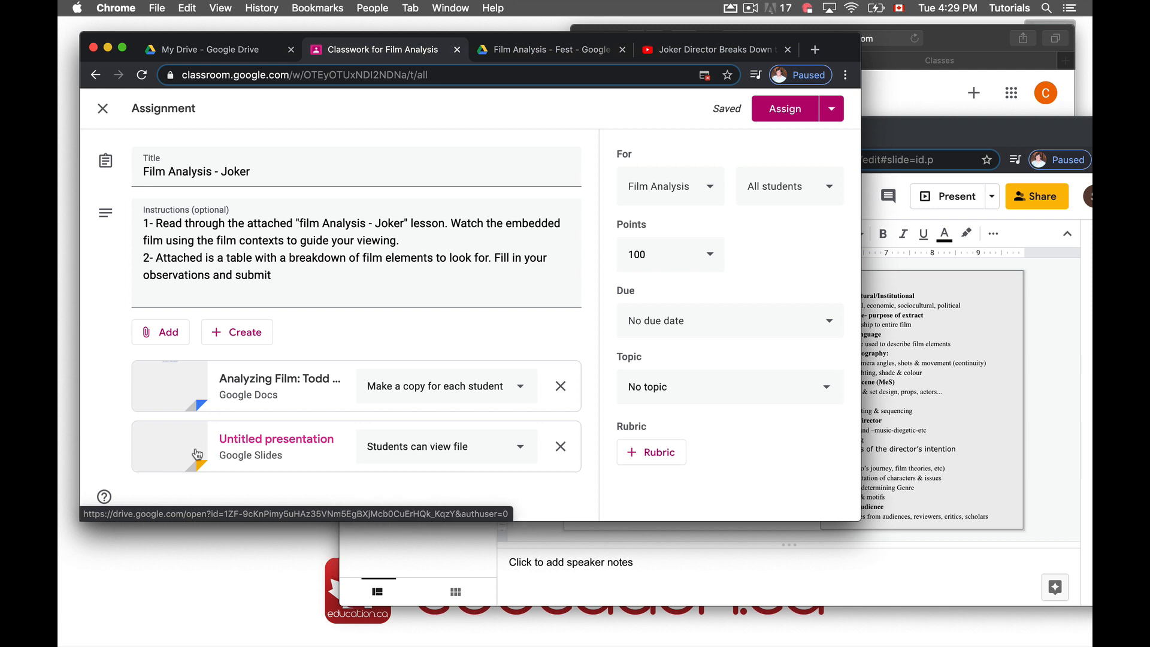
Review the Untitled presentation attachment, then bring up the assignment's Drive, Link, File and YouTube options
{"action": "left_click", "coordinate": [225, 446]}
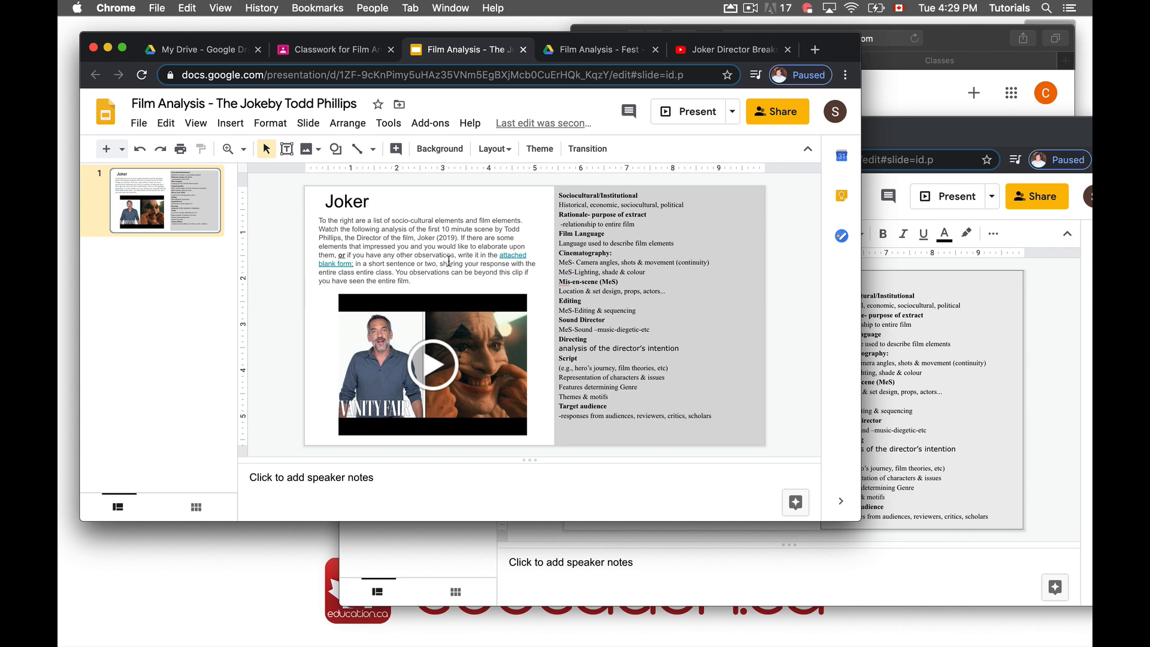
{"action": "left_click", "coordinate": [326, 49]}
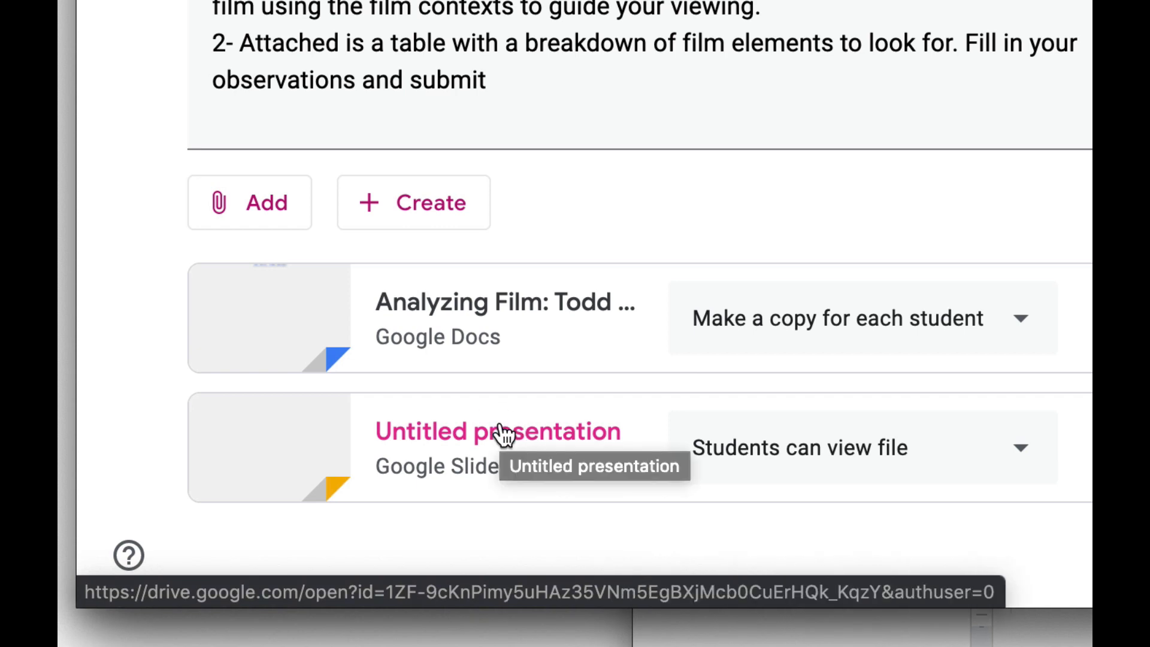
{"action": "left_click", "coordinate": [255, 205]}
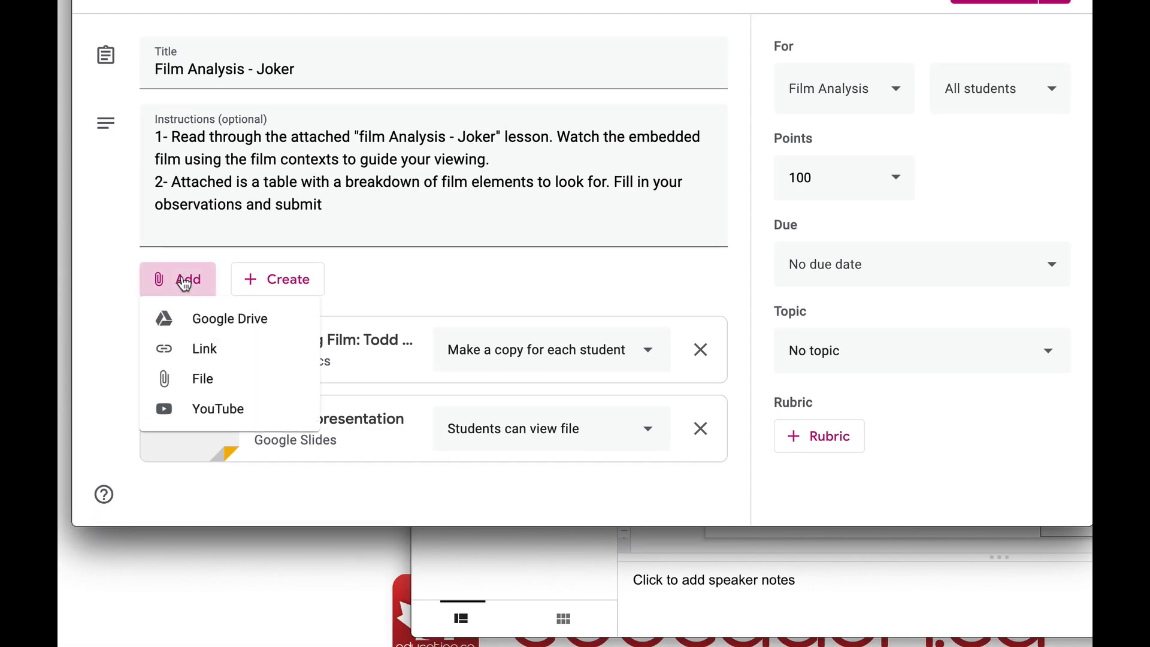
Attach the Film Analysis - Joker slides from Google Drive as view-only, then show Drive's New options
{"action": "left_click", "coordinate": [206, 318]}
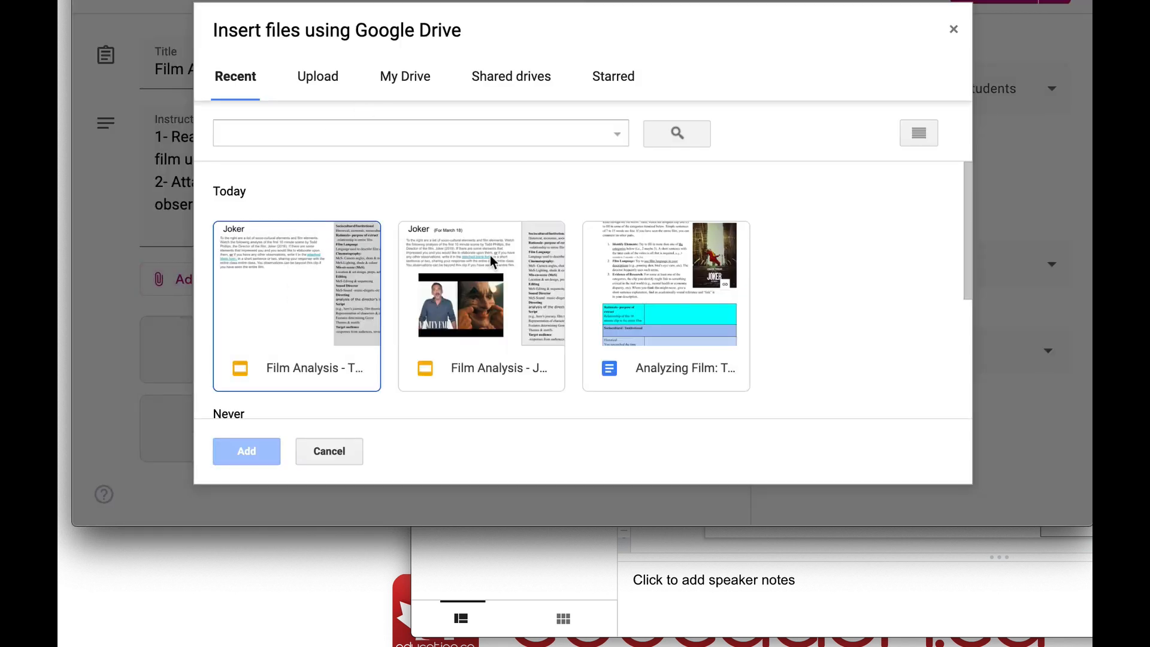
{"action": "left_click", "coordinate": [488, 259]}
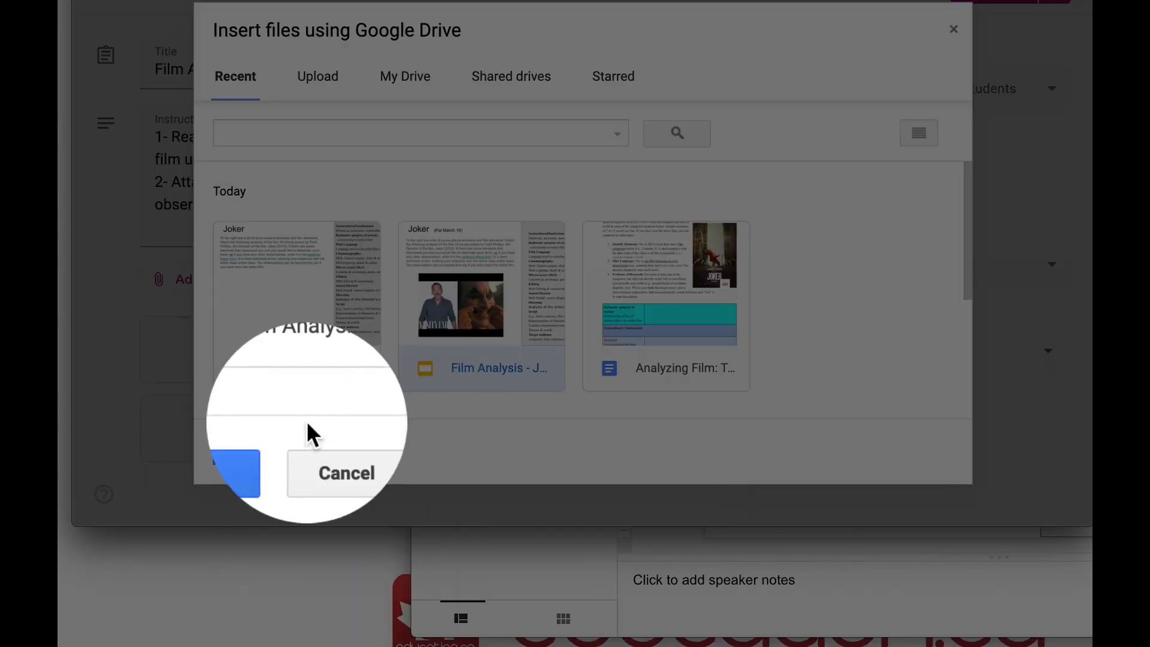
{"action": "left_click", "coordinate": [247, 451]}
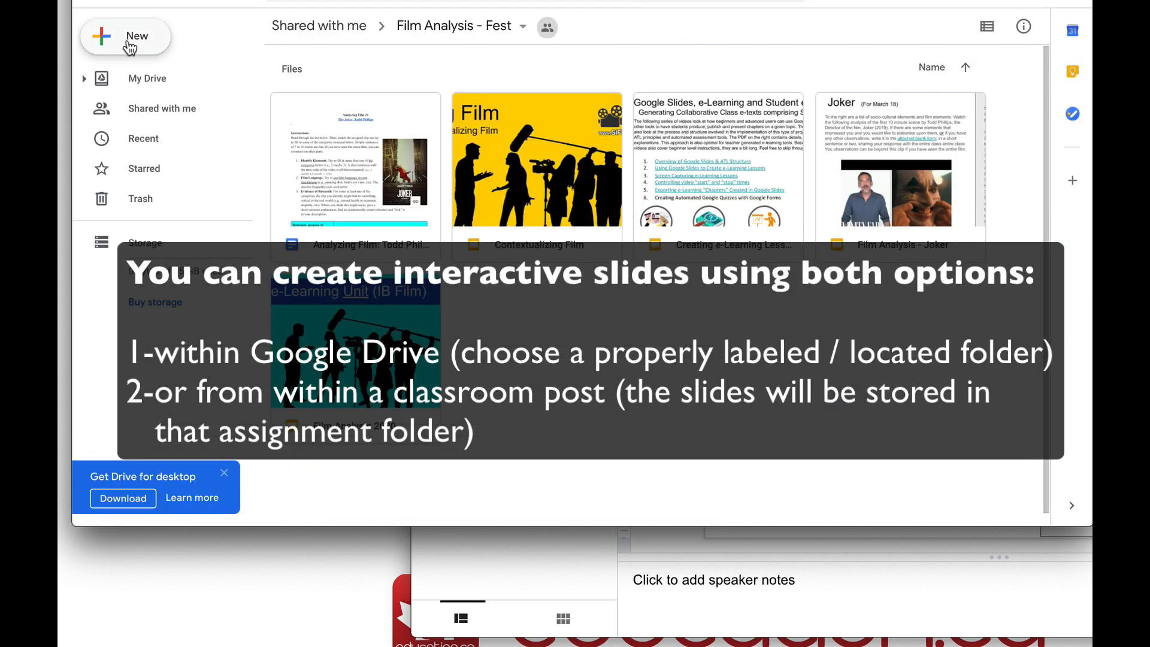
{"action": "left_click", "coordinate": [130, 47]}
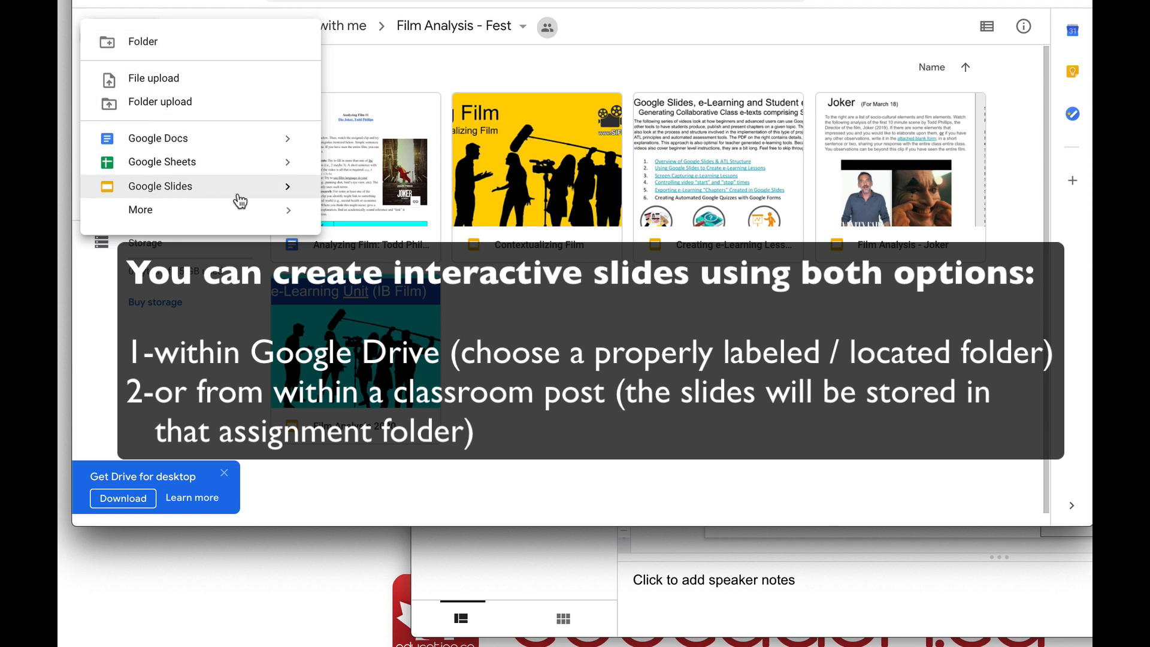
Dismiss Drive's New menu without creating a Google Slides file
{"action": "mouse_move", "coordinate": [290, 196]}
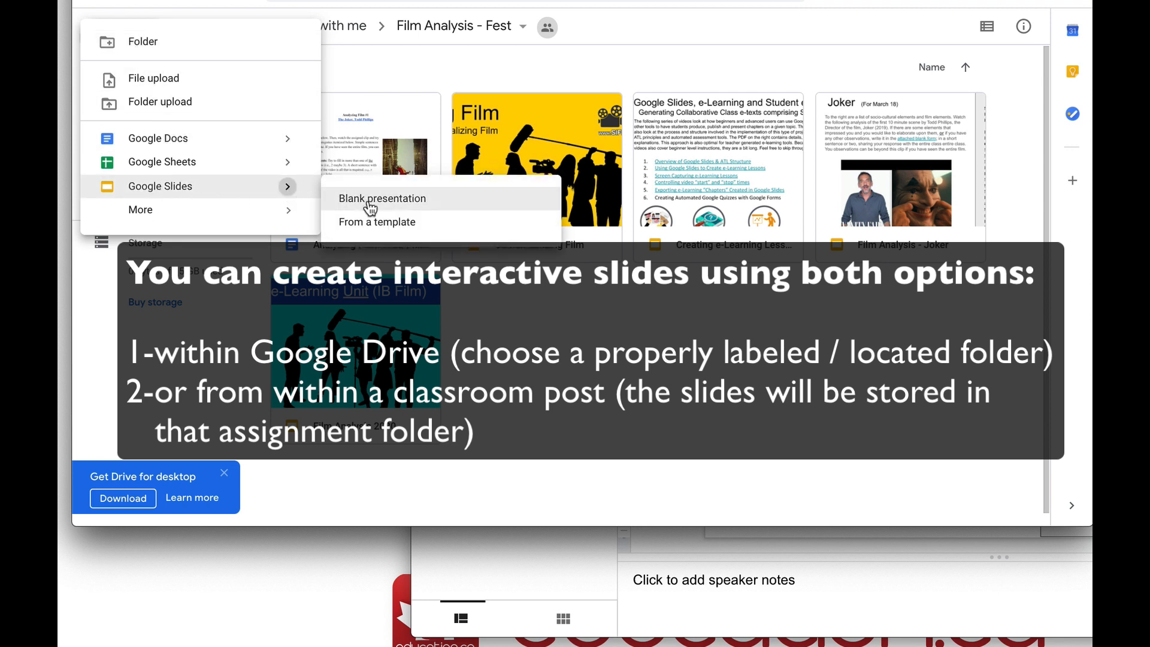
{"action": "left_click", "coordinate": [670, 405]}
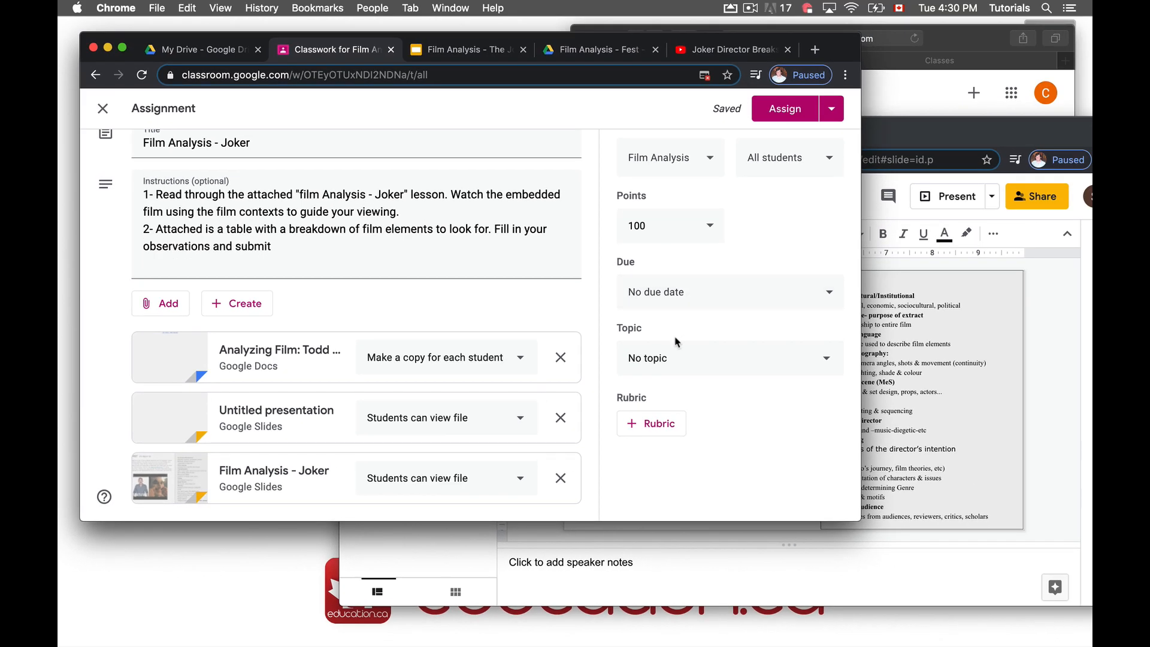
File the assignment under a newly created 'Film Analysis' topic
{"action": "left_click", "coordinate": [700, 362]}
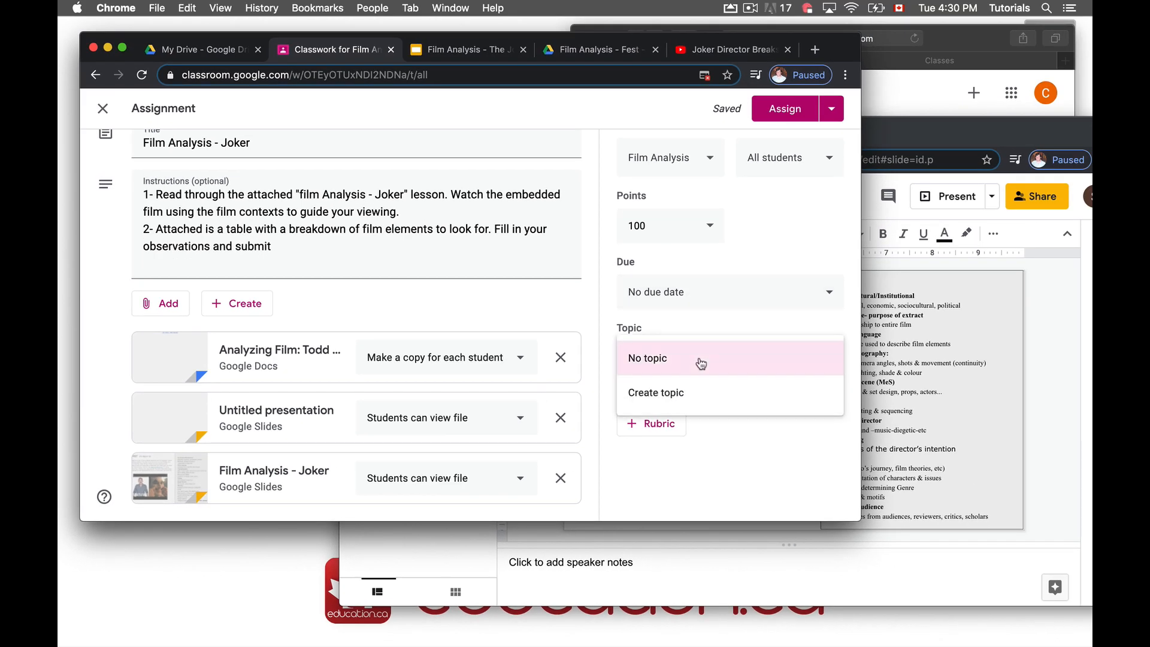
{"action": "left_click", "coordinate": [686, 392]}
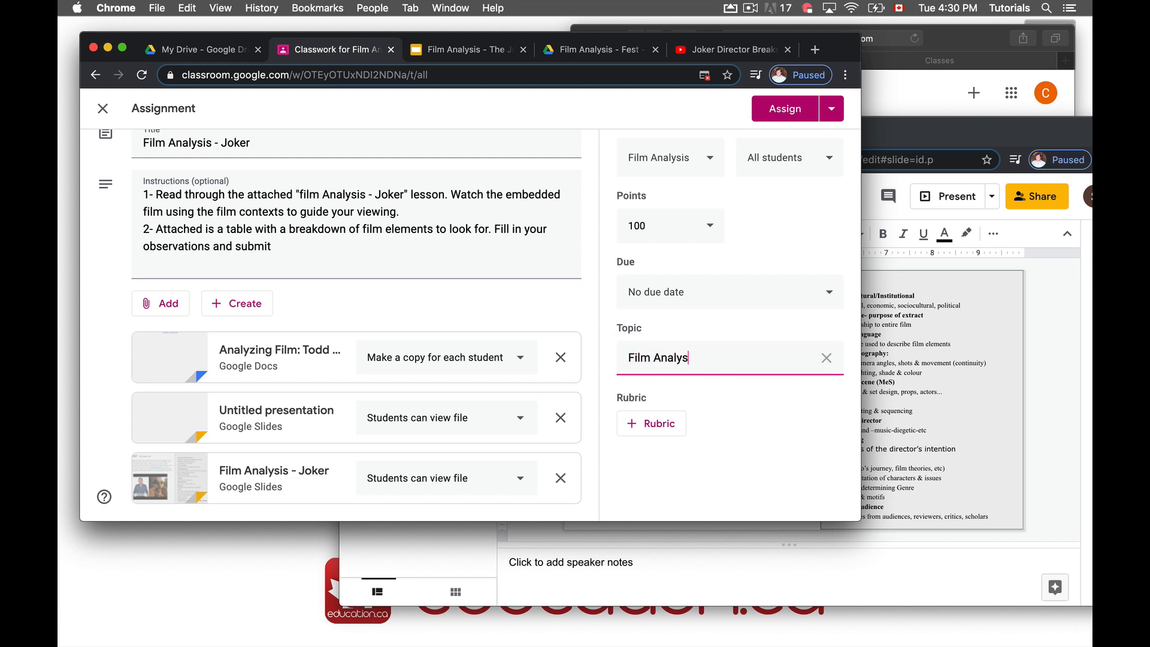
{"action": "left_click", "coordinate": [773, 448]}
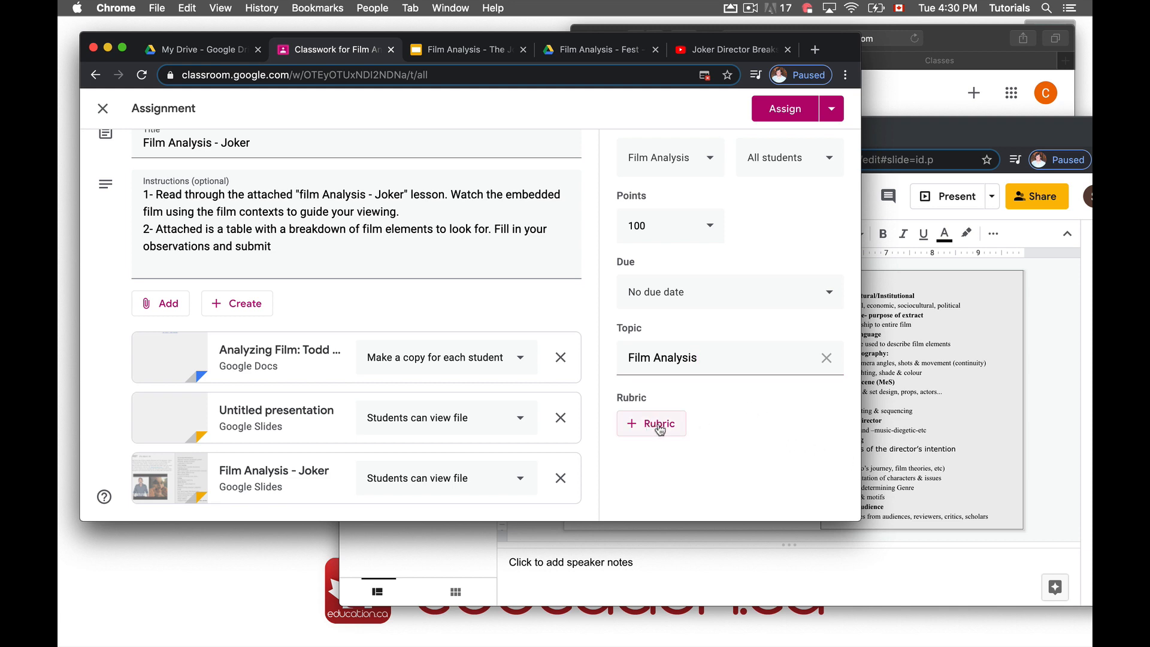
Make the assignment due Wed, Apr 22 and keep it assigned to all students
{"action": "left_click", "coordinate": [706, 289]}
{"action": "left_click", "coordinate": [695, 355]}
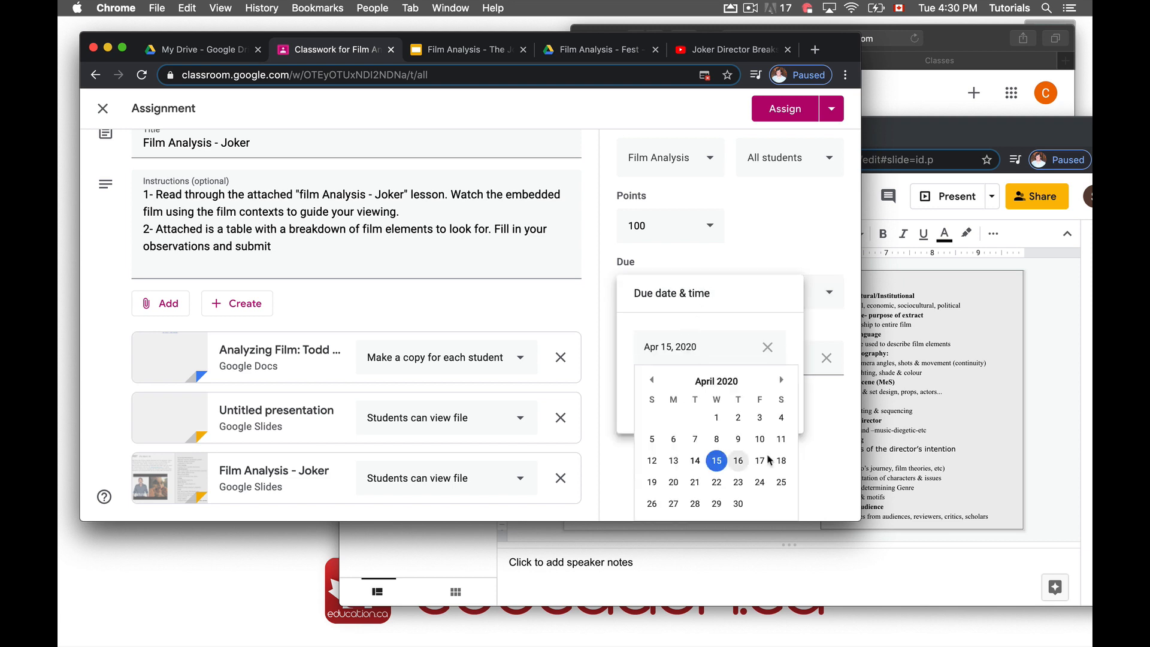
{"action": "left_click", "coordinate": [717, 482]}
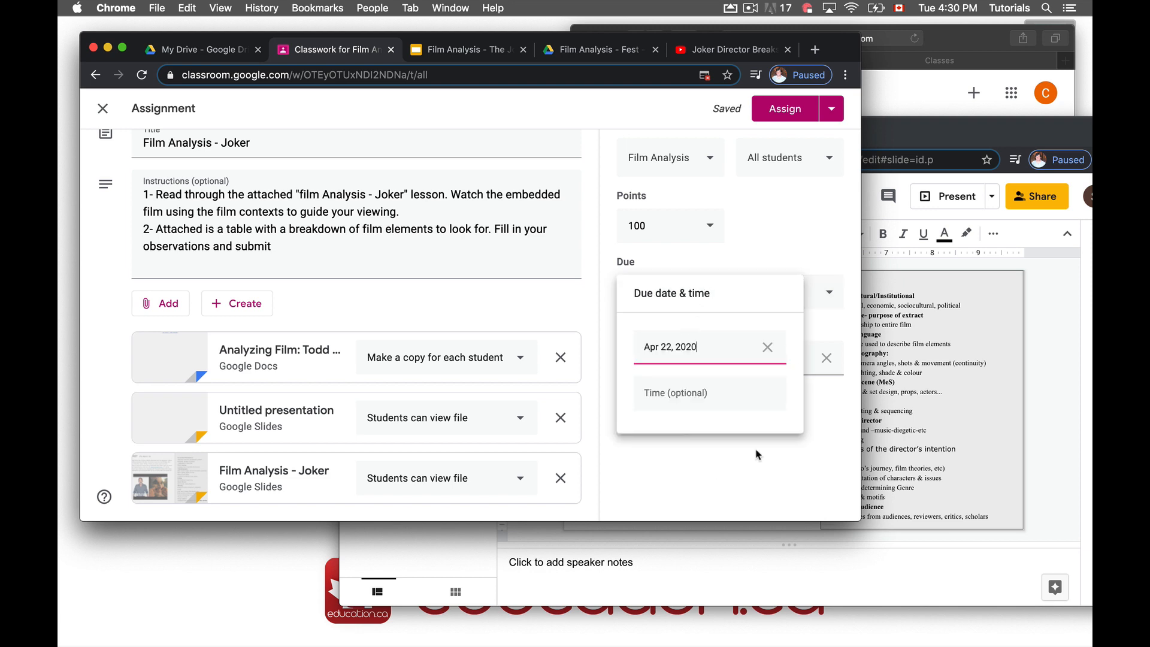
{"action": "left_click", "coordinate": [781, 231]}
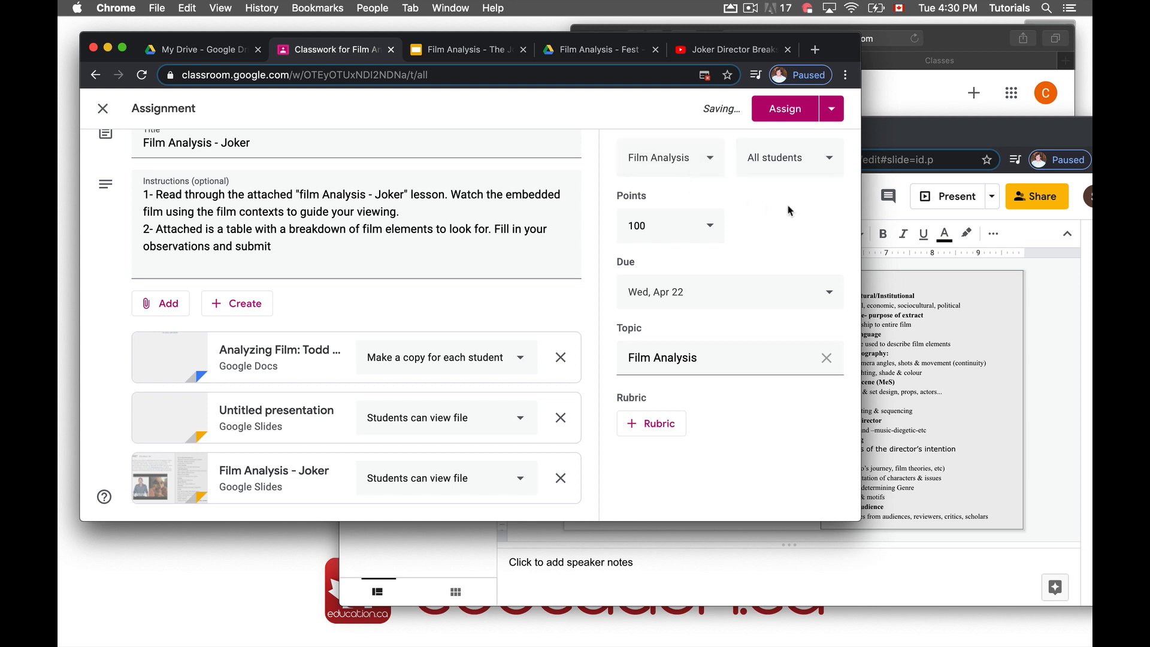
{"action": "left_click", "coordinate": [832, 160]}
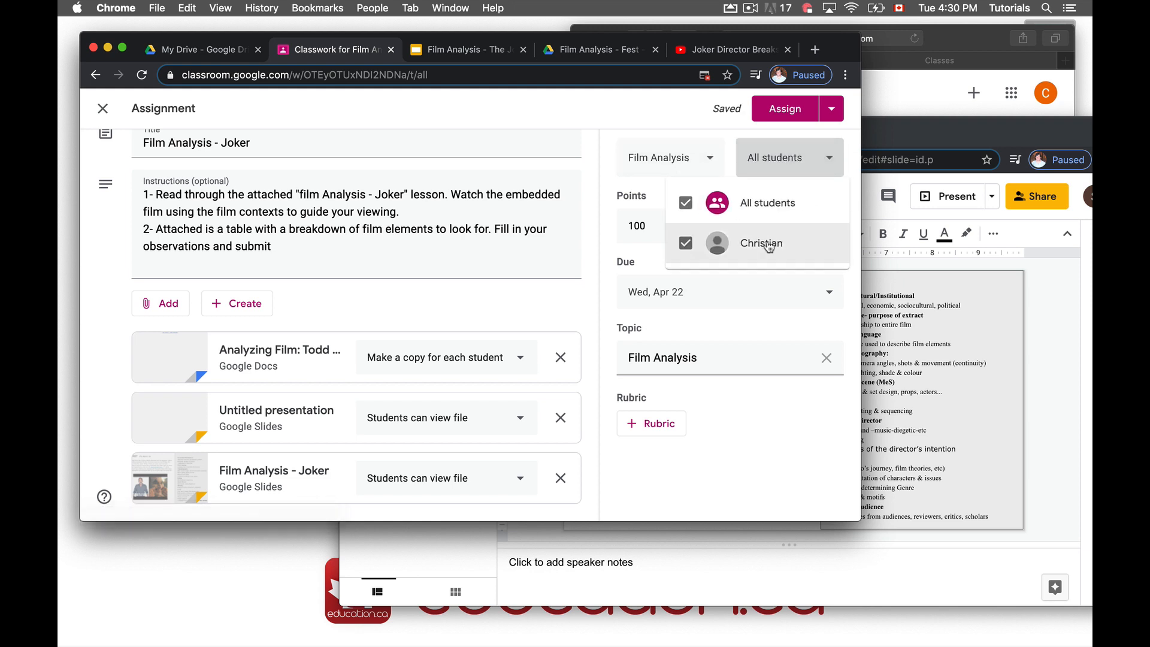
{"action": "left_click", "coordinate": [787, 159]}
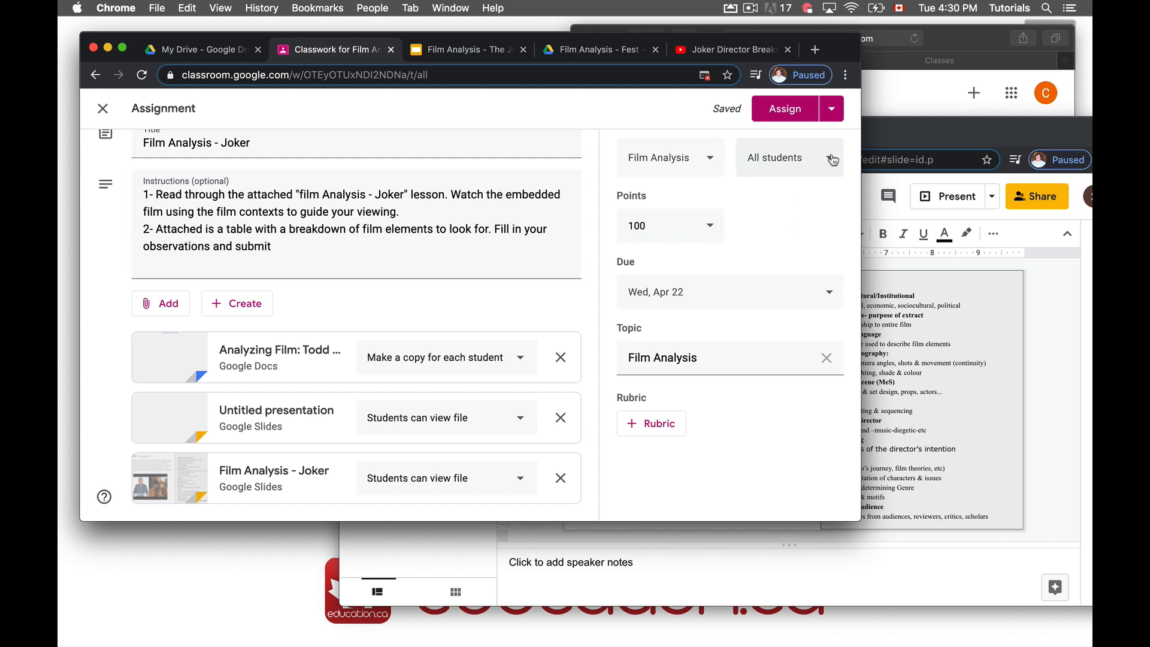
{"action": "left_click", "coordinate": [836, 117]}
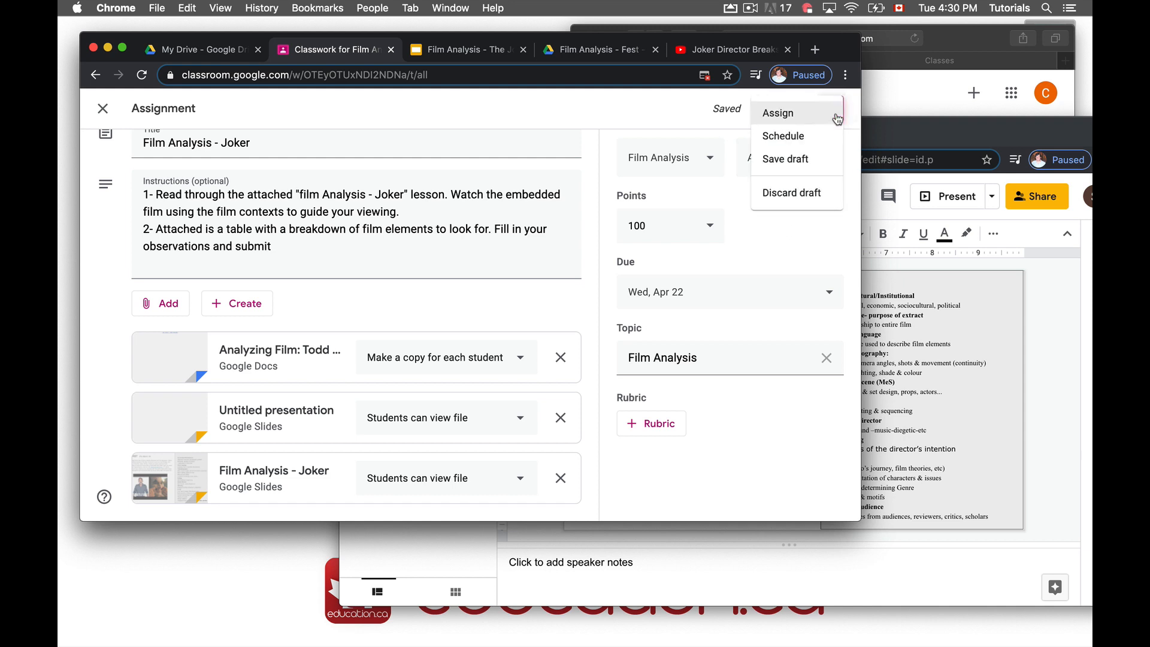
Cancel scheduling and post the Joker assignment to the class immediately
{"action": "left_click", "coordinate": [797, 139]}
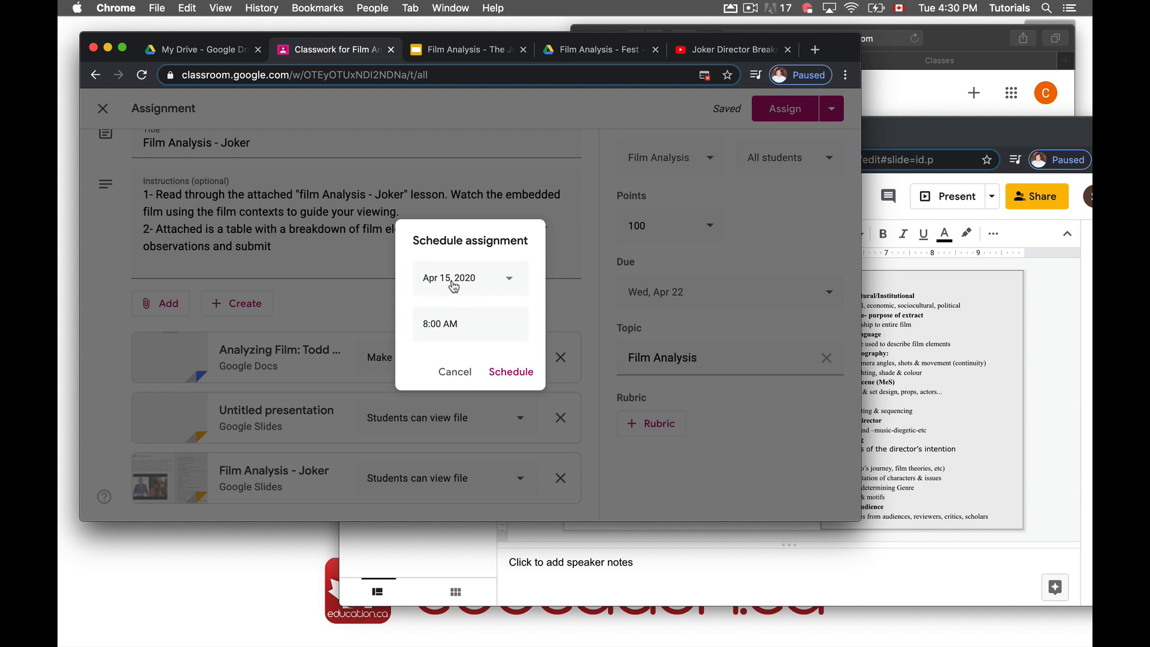
{"action": "left_click", "coordinate": [456, 372]}
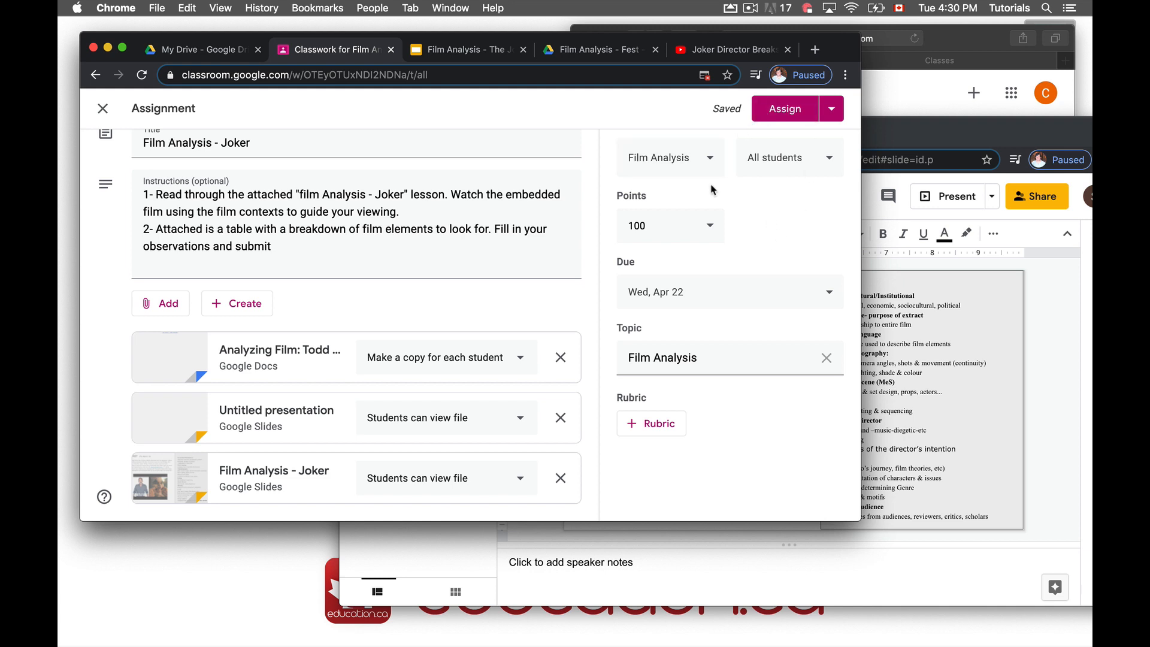
{"action": "left_click", "coordinate": [774, 110]}
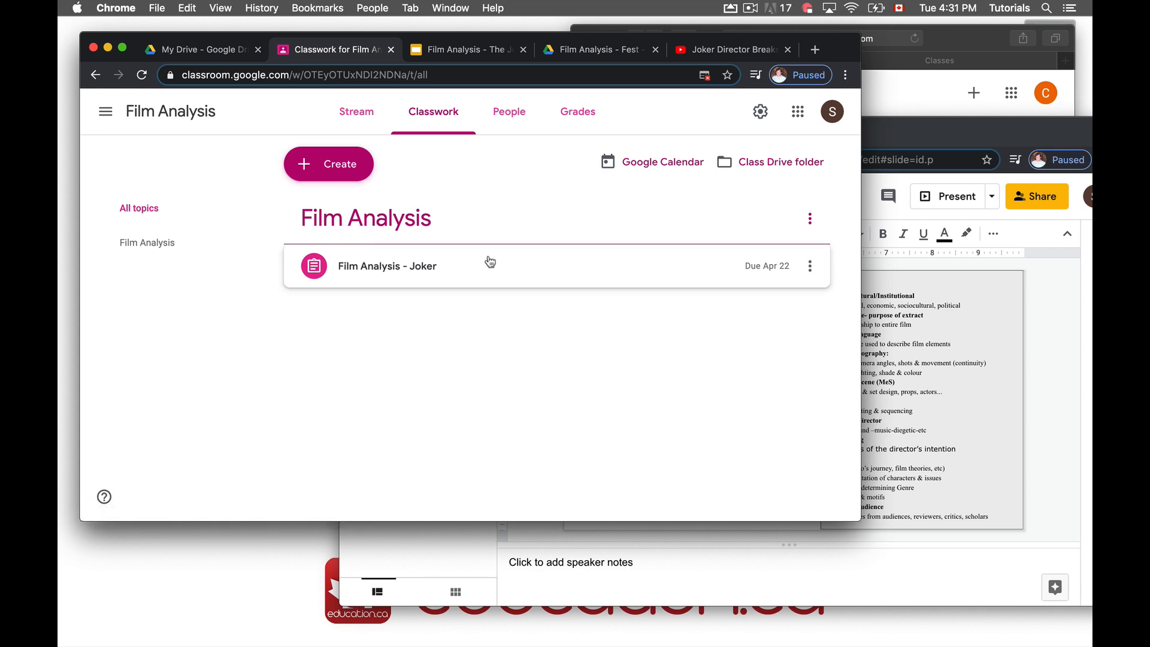
Reopen the posted Joker assignment for editing, dismiss the rubric tip, and save it again
{"action": "left_click", "coordinate": [809, 275]}
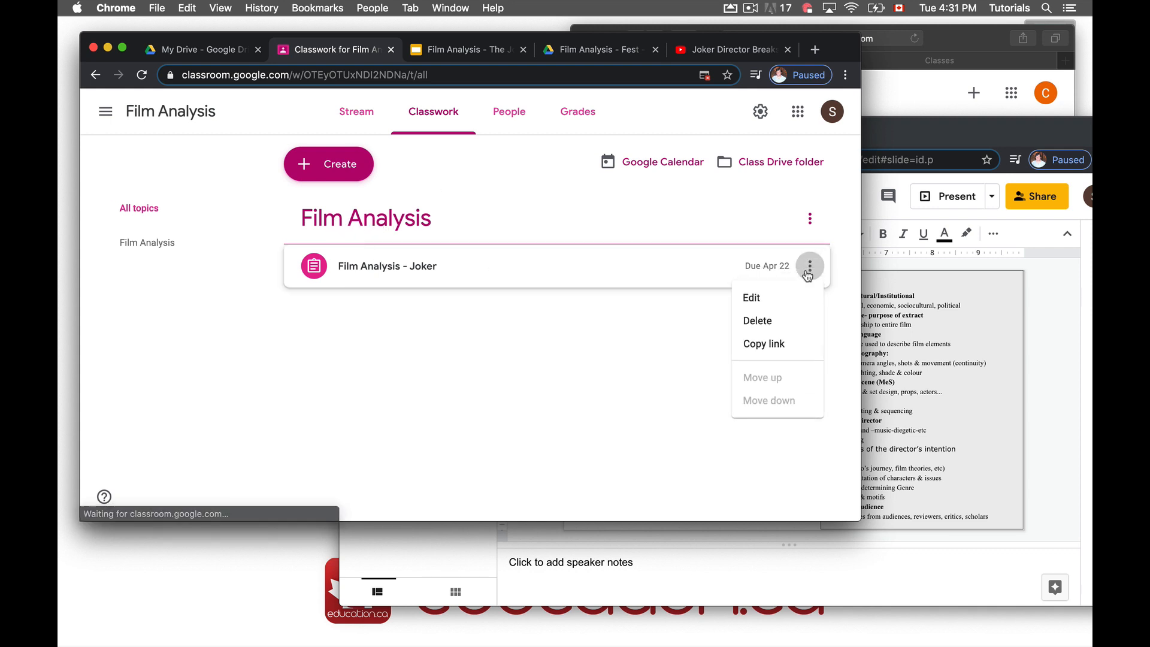
{"action": "left_click", "coordinate": [779, 298]}
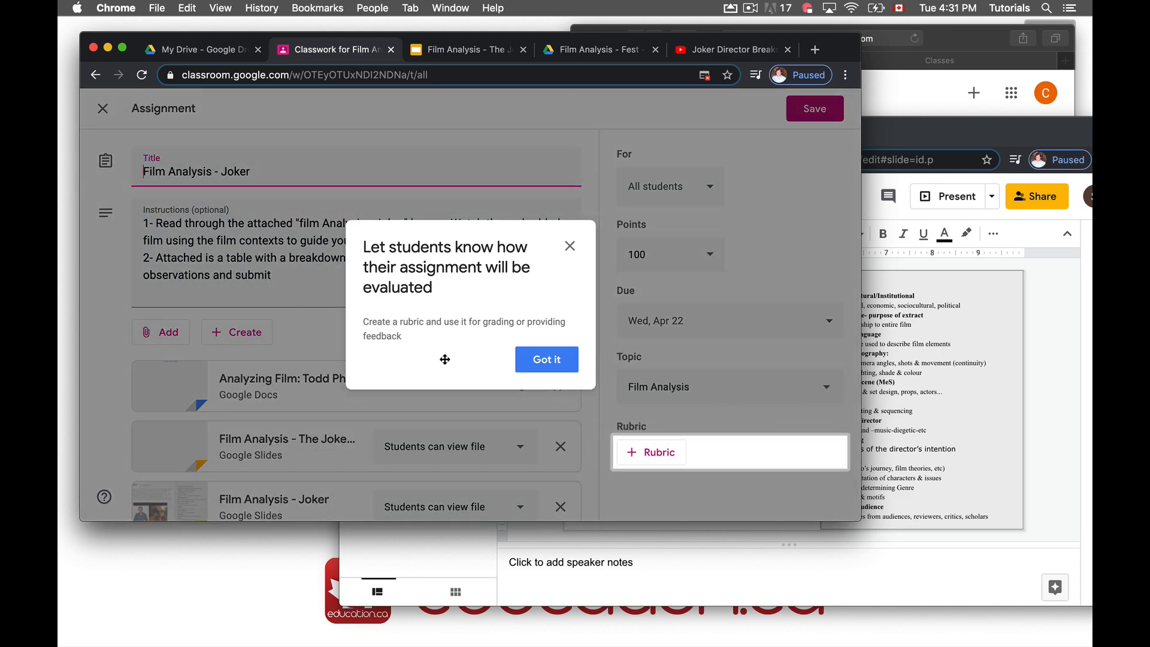
{"action": "left_click", "coordinate": [546, 359]}
{"action": "left_click", "coordinate": [806, 111]}
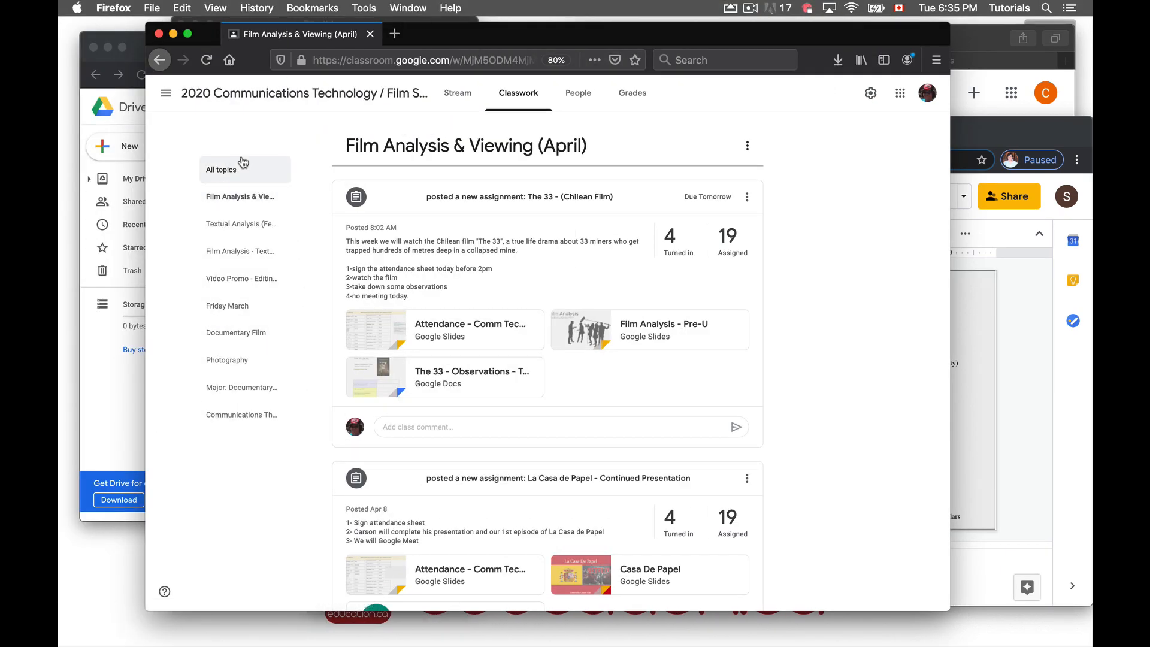
Show classwork from all topics, then filter to the Film Analysis & Viewing (April) topic
{"action": "left_click", "coordinate": [226, 170]}
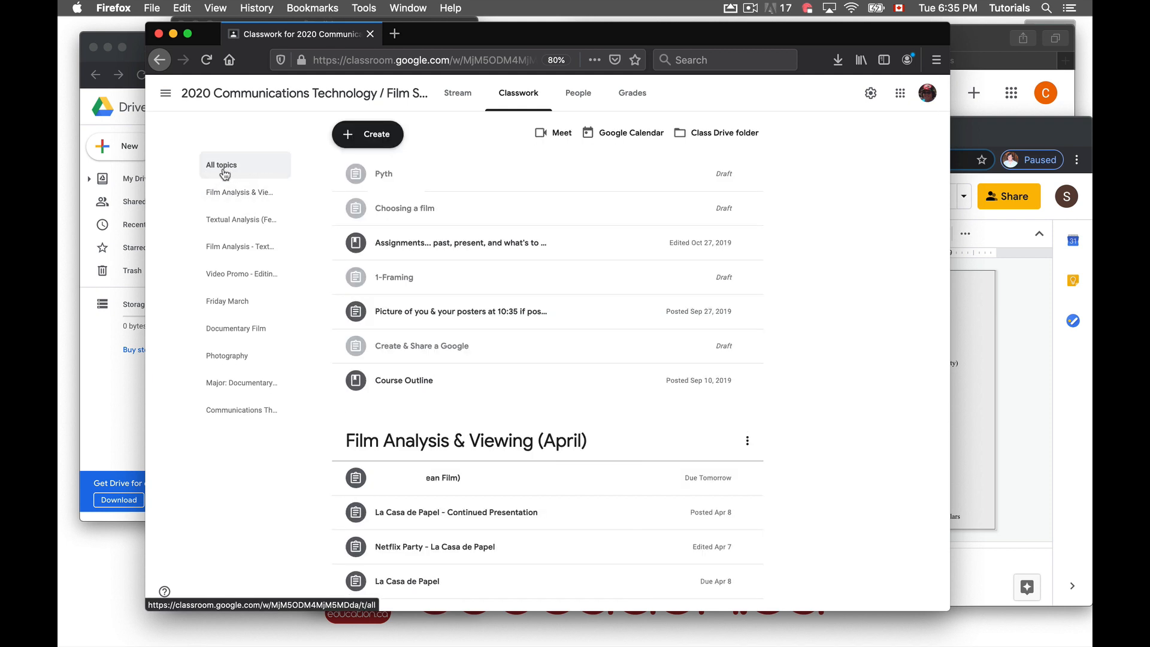
{"action": "left_click", "coordinate": [226, 193]}
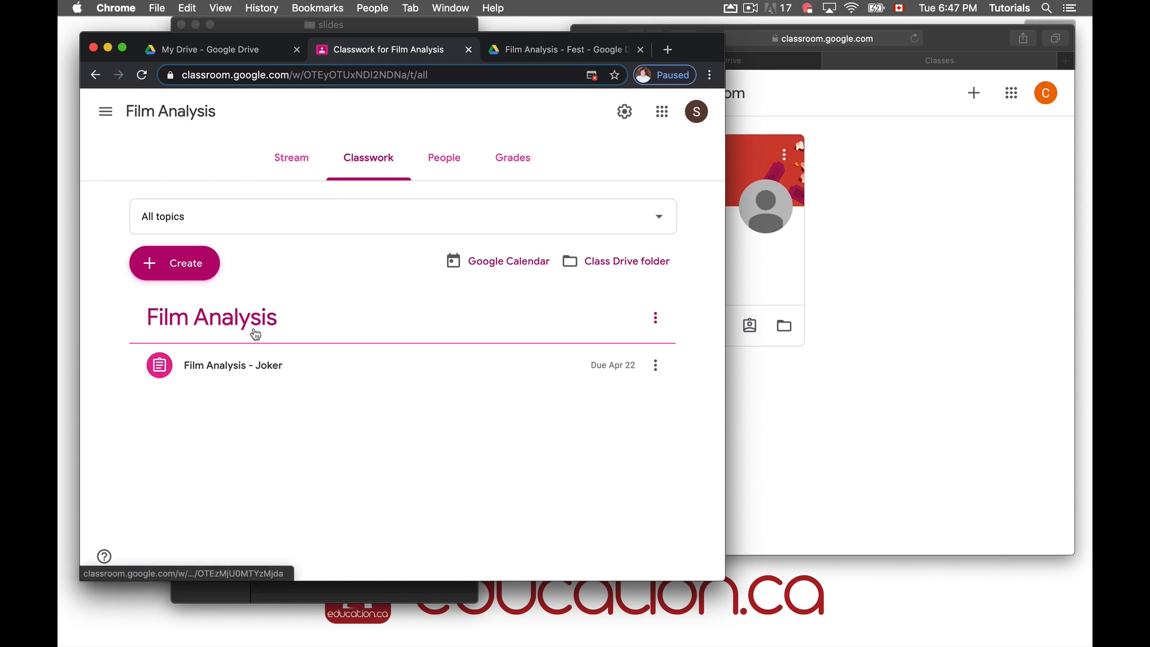
In Drive, go from My Drive through Classroom > Film Analysis into the Film Analysis - Joker folder
{"action": "left_click", "coordinate": [545, 51]}
{"action": "left_click", "coordinate": [141, 179]}
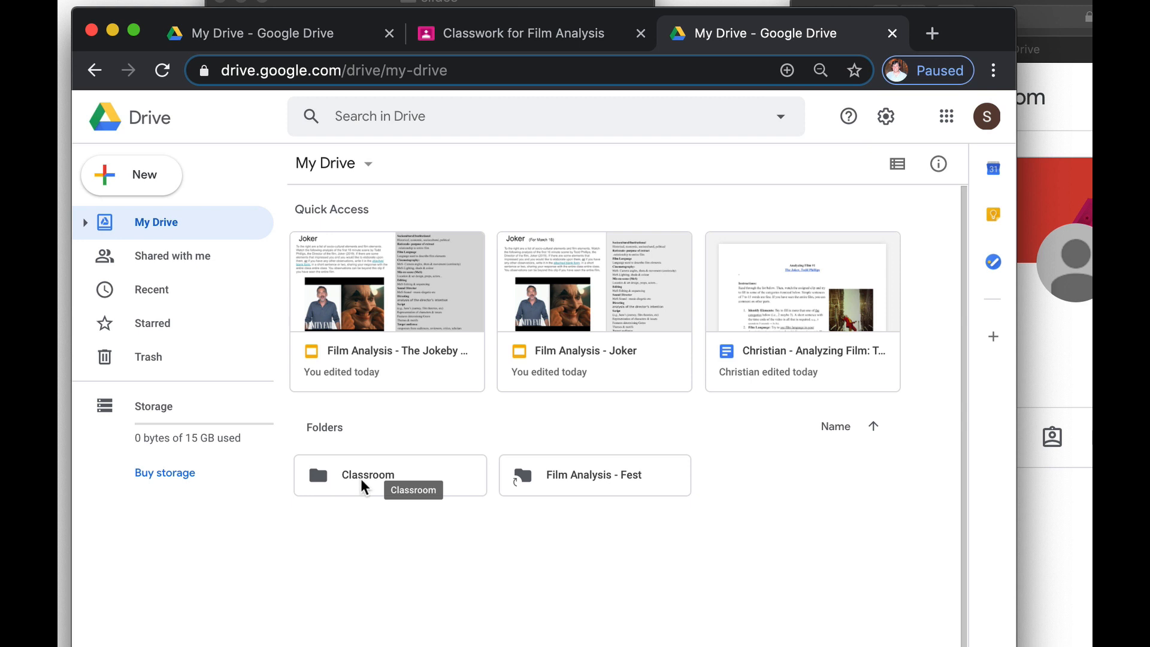
{"action": "double_click", "coordinate": [360, 477]}
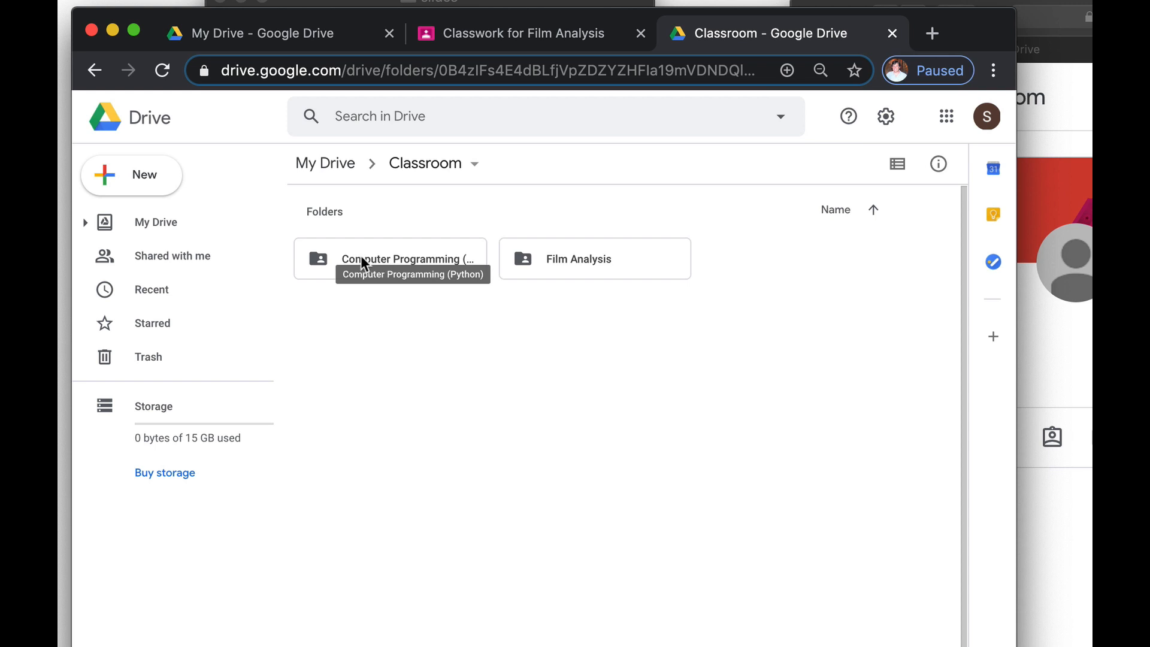
{"action": "double_click", "coordinate": [569, 261]}
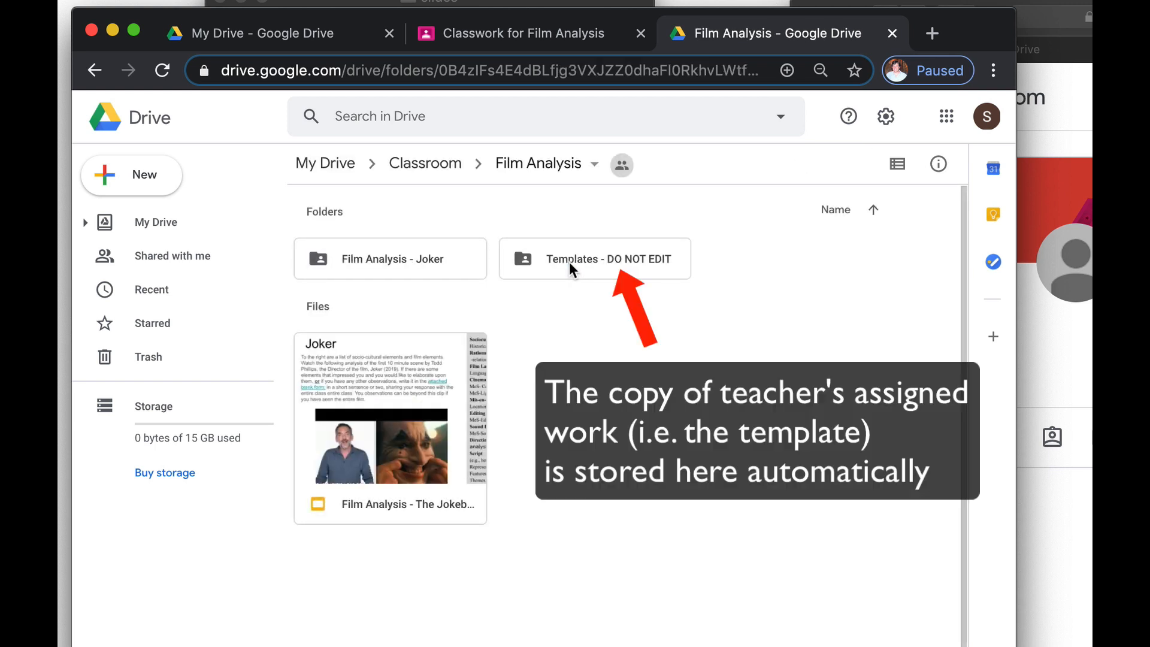
{"action": "double_click", "coordinate": [368, 254]}
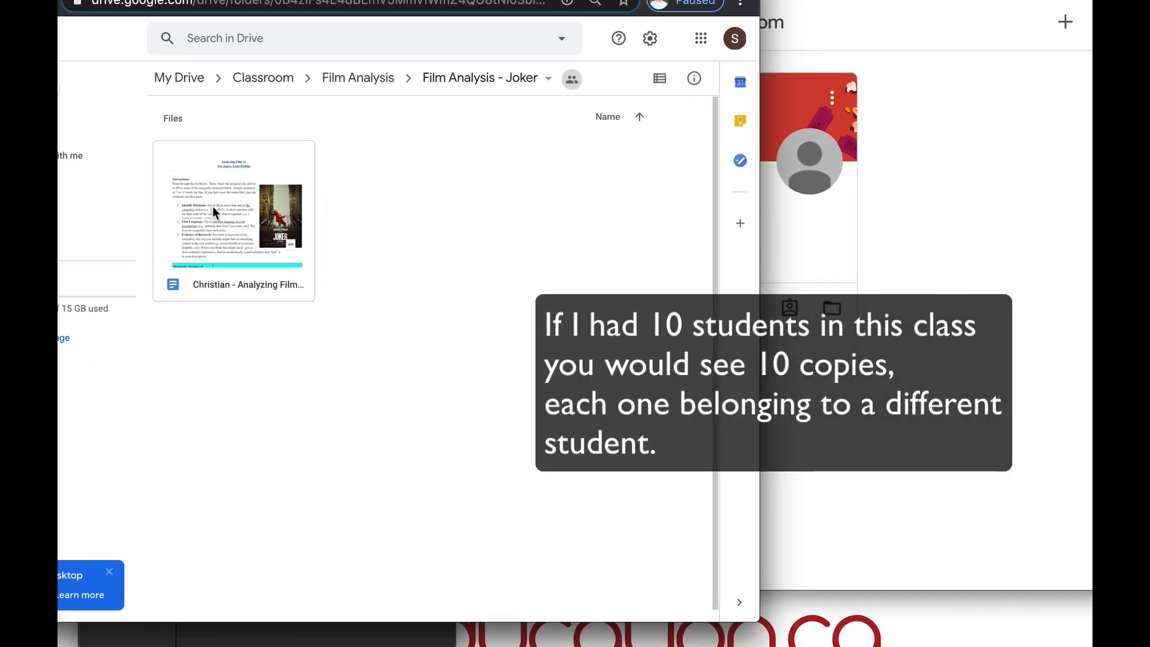
As the student, open the Joker assignment in Film Analysis classwork and its Analyzing Film document
{"action": "left_click", "coordinate": [814, 242]}
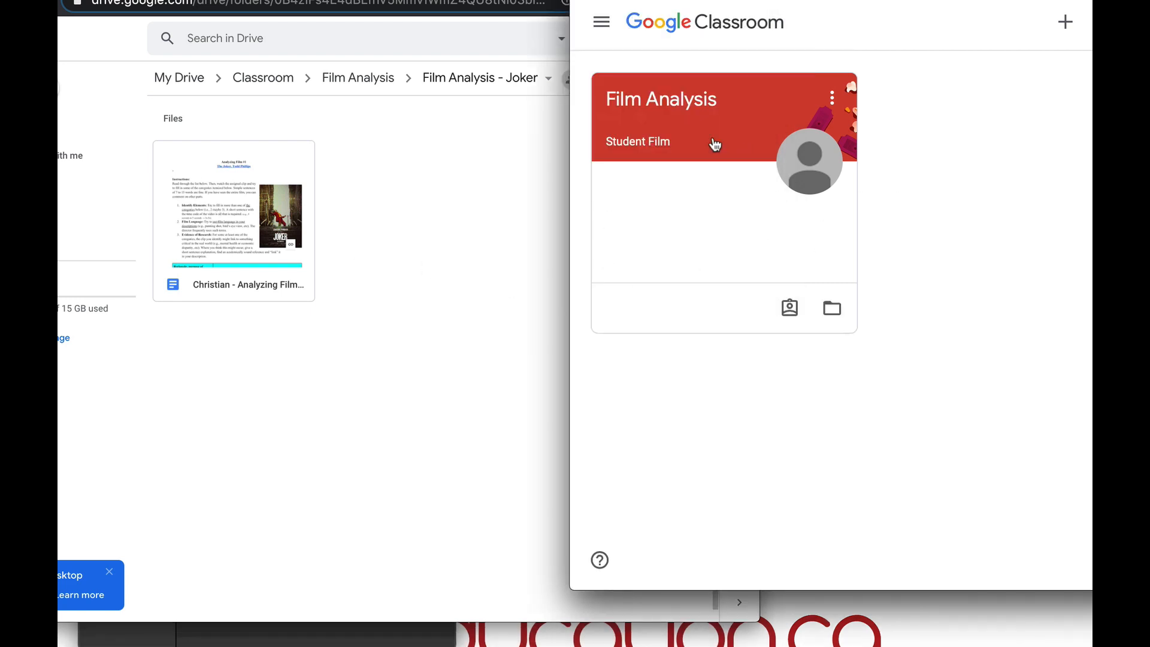
{"action": "left_click", "coordinate": [664, 122]}
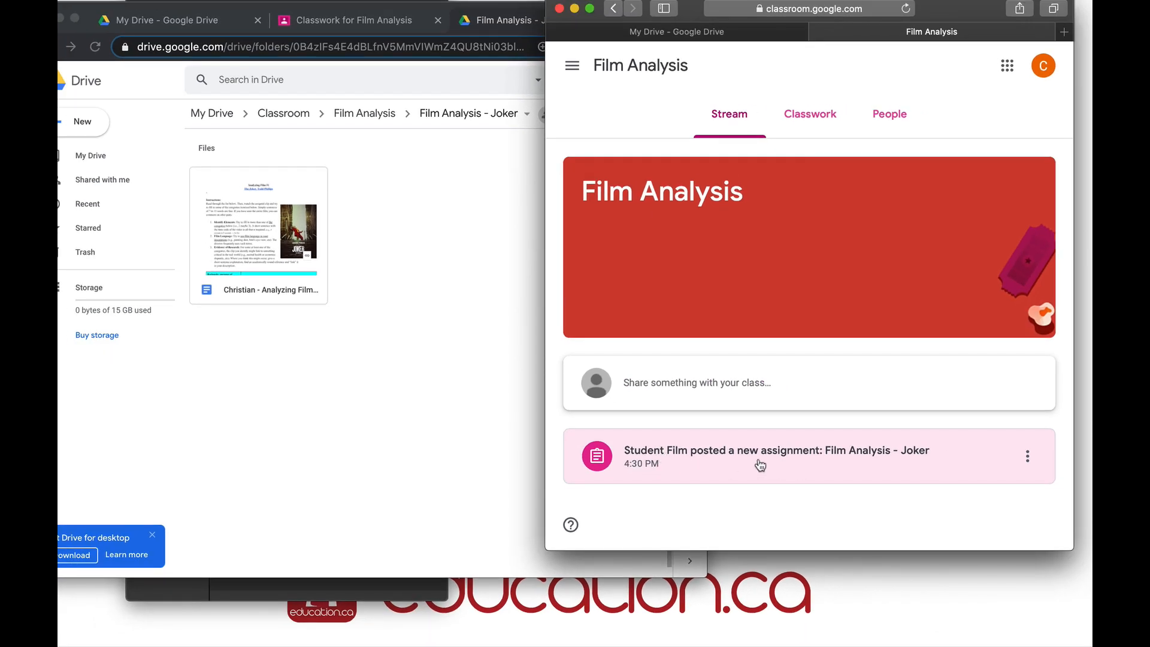
{"action": "left_click", "coordinate": [799, 117]}
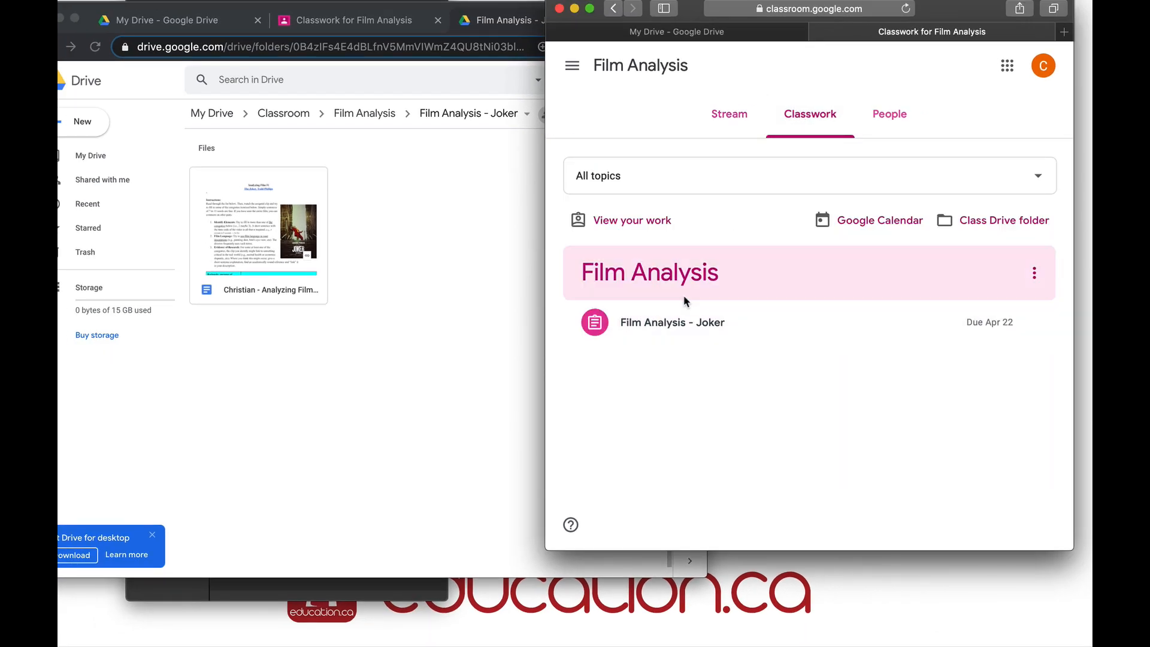
{"action": "left_click", "coordinate": [676, 334]}
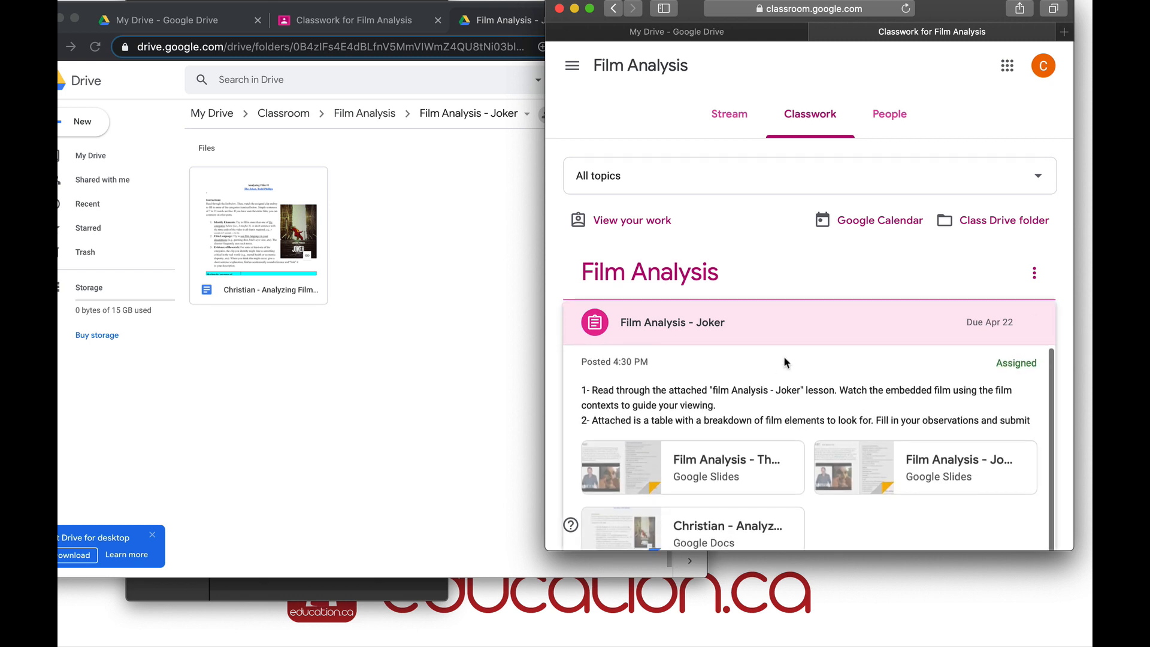
{"action": "scroll", "coordinate": [784, 356], "scroll_direction": "down", "scroll_amount": 3}
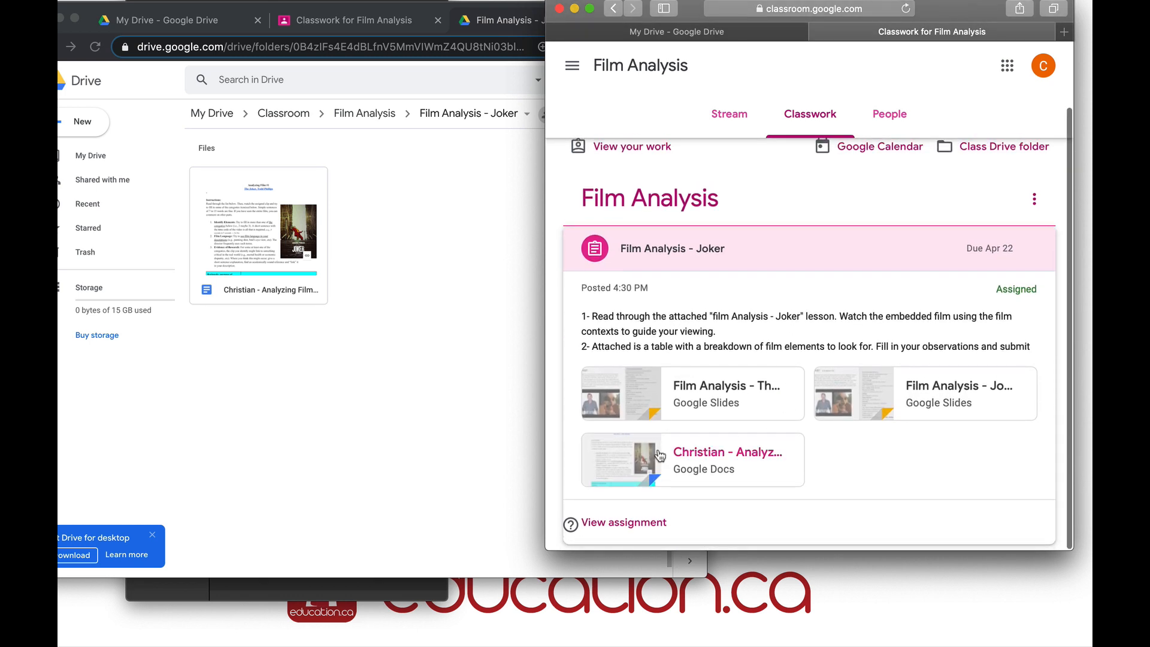
{"action": "left_click", "coordinate": [692, 465]}
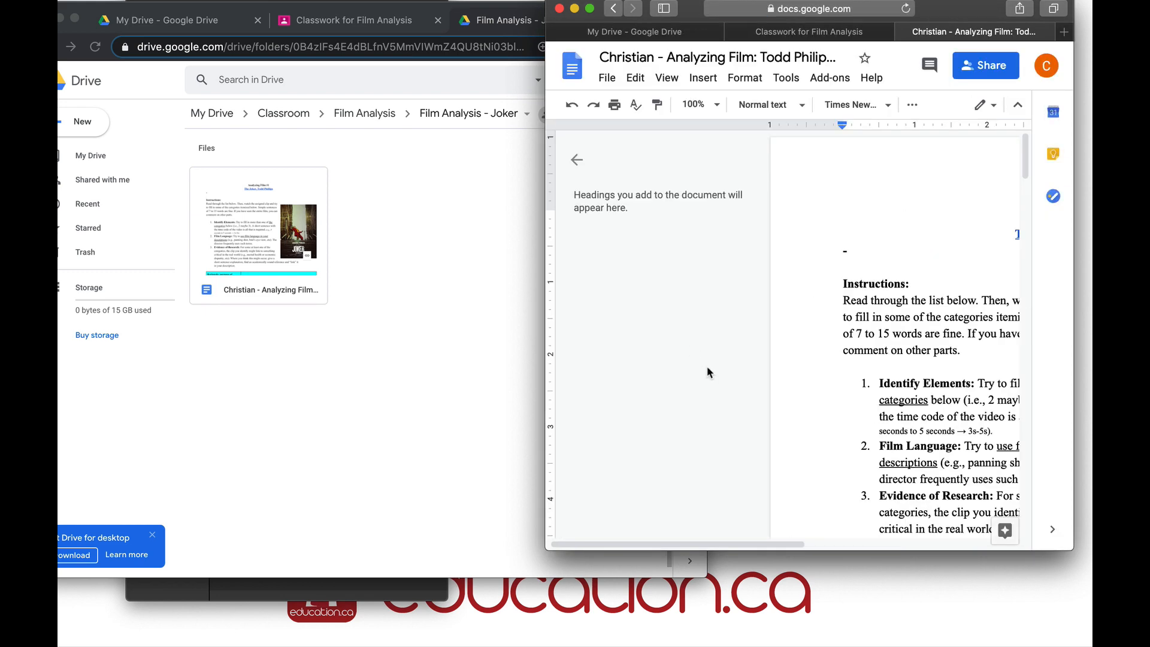
Enter sample text in the Historical row's answer cell and start turning in the document
{"action": "scroll", "coordinate": [858, 358], "scroll_direction": "down", "scroll_amount": 8}
{"action": "scroll", "coordinate": [858, 358], "scroll_direction": "down", "scroll_amount": 5}
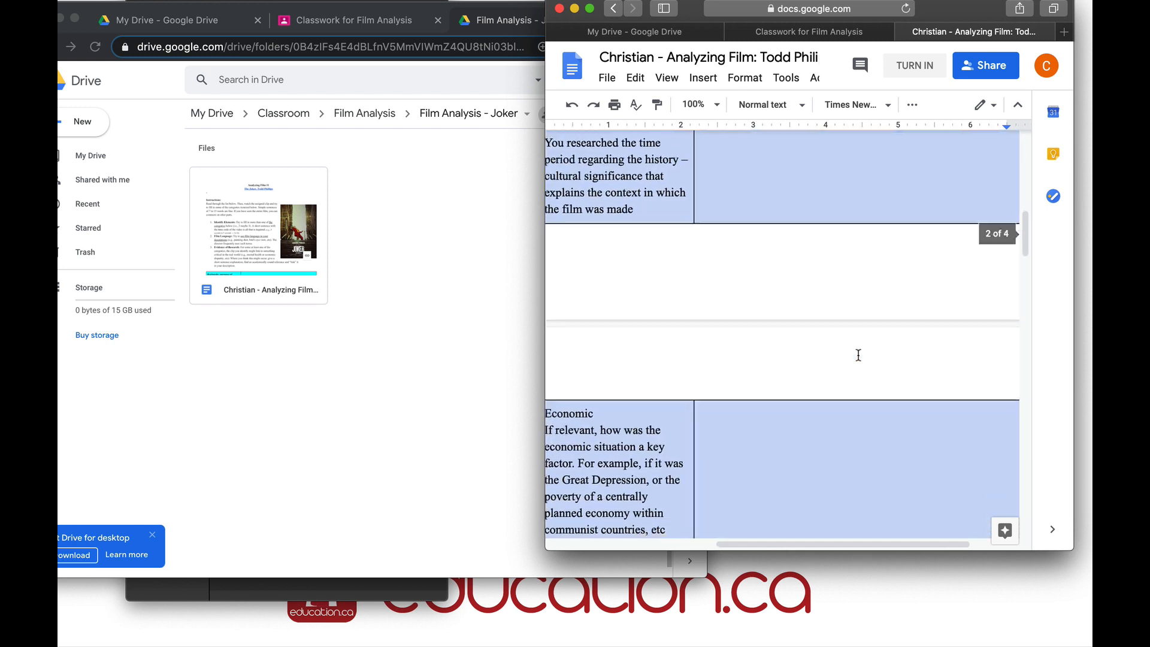
{"action": "scroll", "coordinate": [900, 133], "scroll_direction": "up", "scroll_amount": 2}
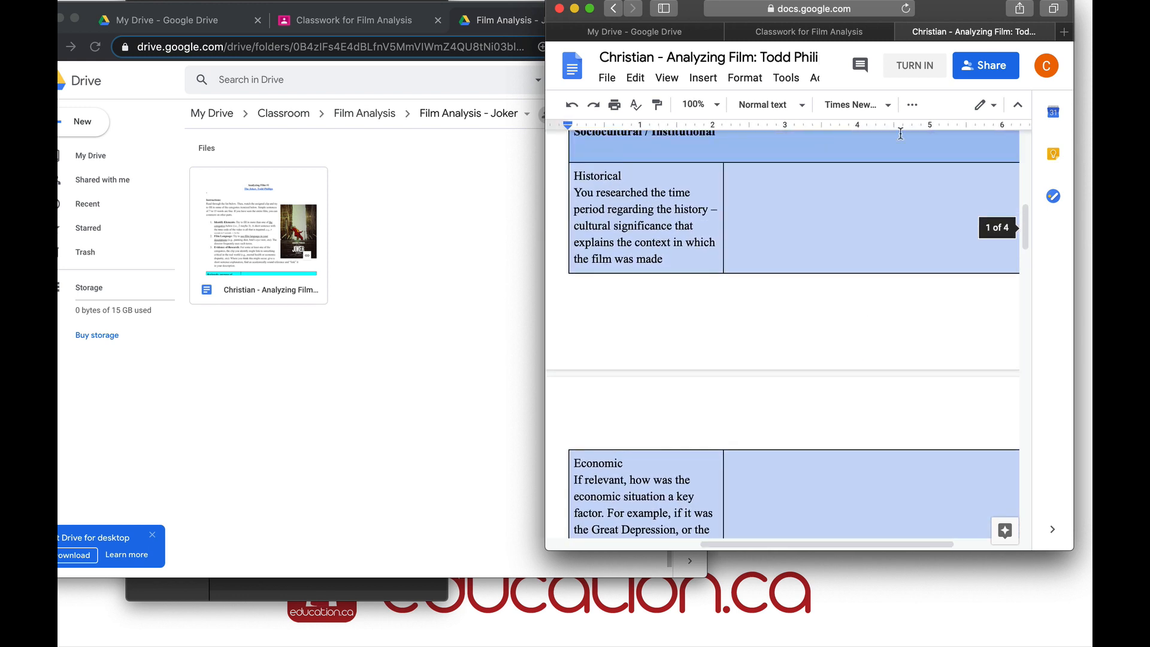
{"action": "left_click", "coordinate": [845, 196]}
{"action": "scroll", "coordinate": [844, 196], "scroll_direction": "right", "scroll_amount": 3}
{"action": "type", "text": "bcbvcxcbcv"}
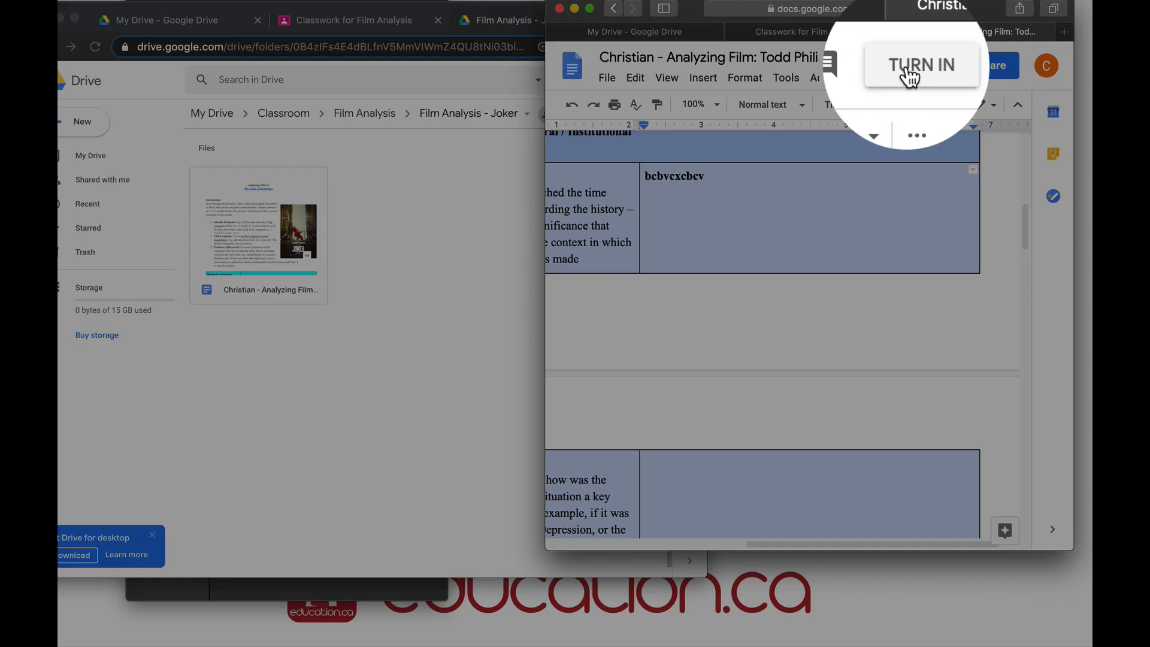
{"action": "left_click", "coordinate": [910, 76]}
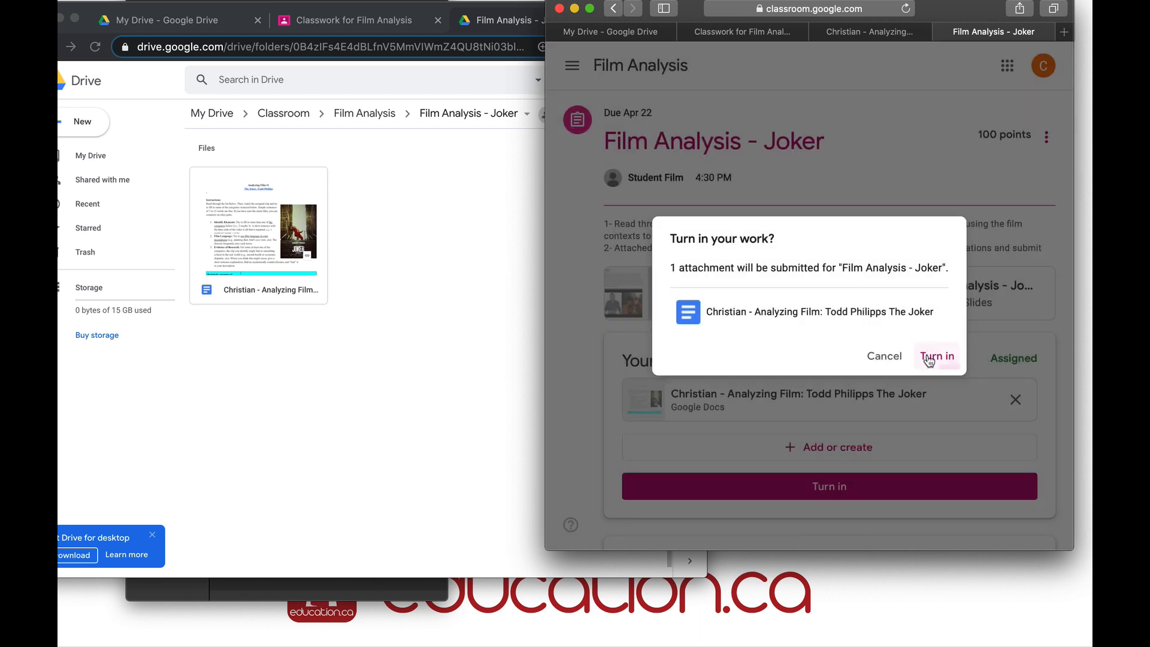
Turn in the Joker assignment, then unsubmit it from the assignment page
{"action": "left_click", "coordinate": [930, 358]}
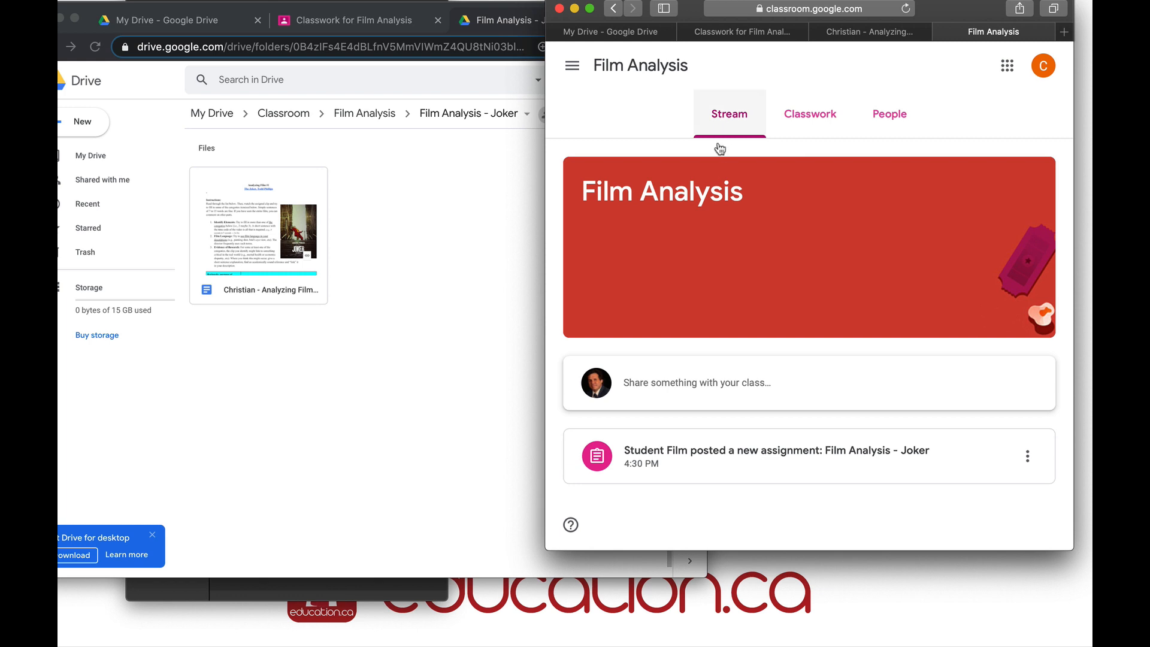
{"action": "left_click", "coordinate": [690, 457]}
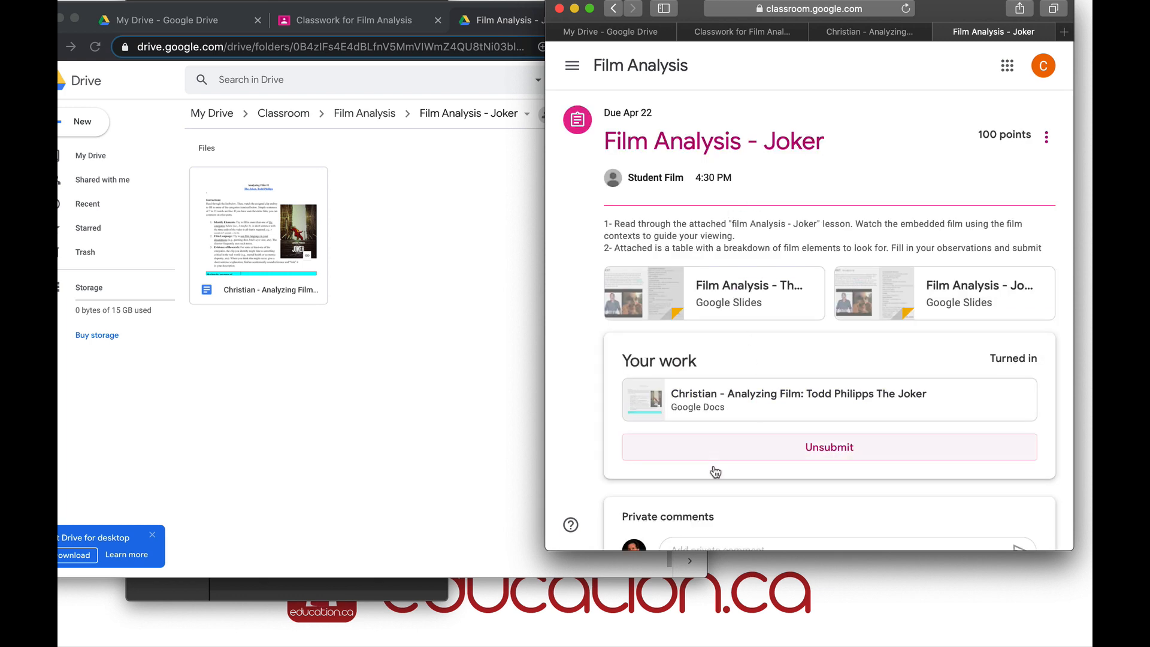
{"action": "left_click", "coordinate": [755, 450]}
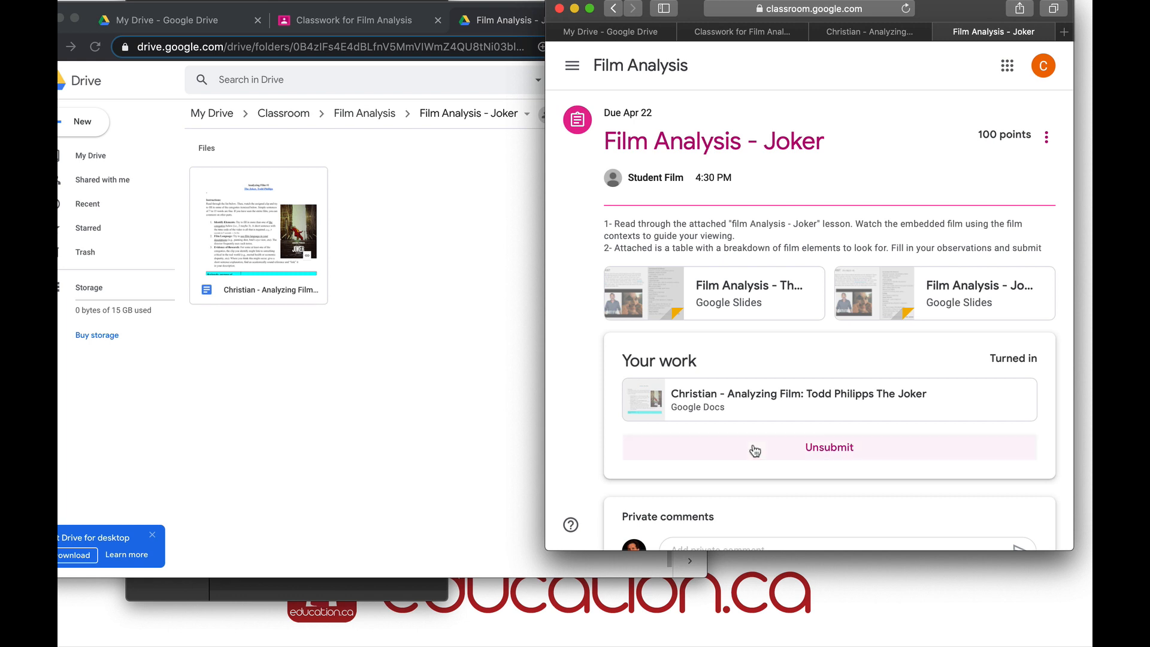
{"action": "left_click", "coordinate": [882, 343]}
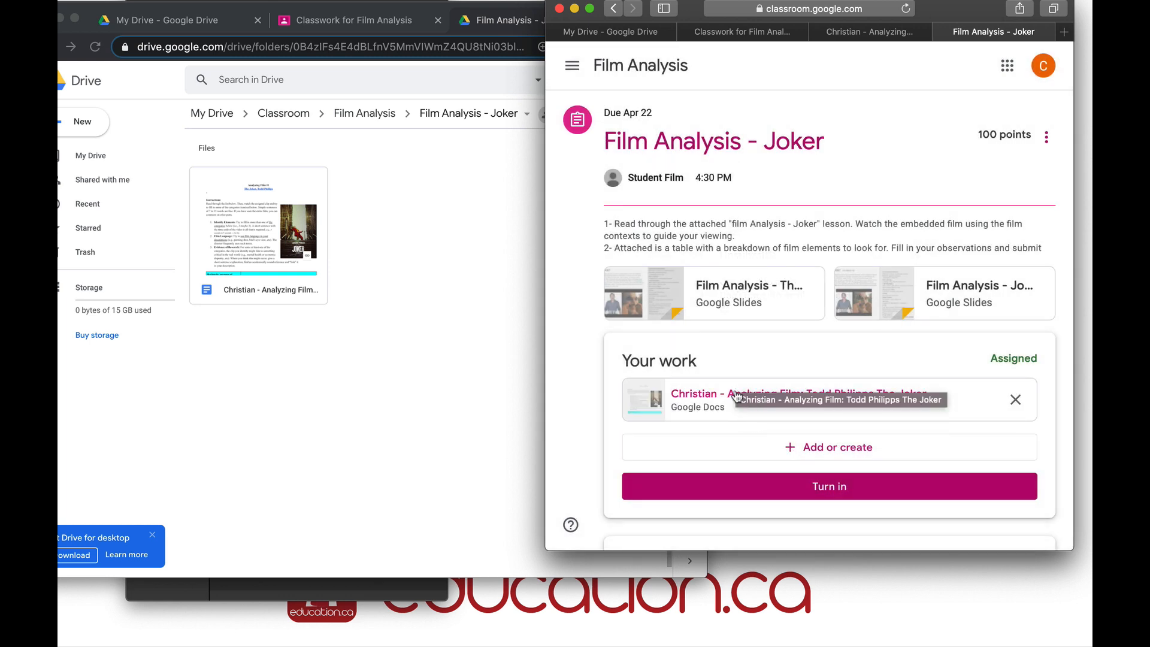
Write 'hello' in the Economic row's answer cell of the Analyzing Film document and begin turning it in
{"action": "left_click", "coordinate": [762, 401]}
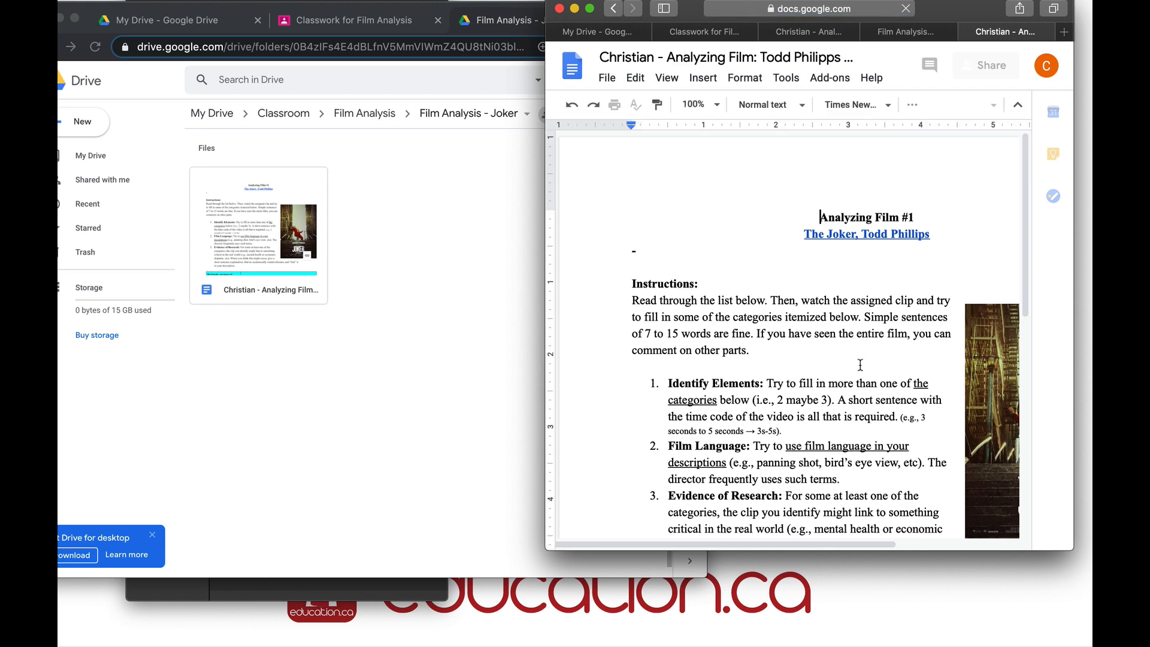
{"action": "scroll", "coordinate": [856, 361], "scroll_direction": "down", "scroll_amount": 4}
{"action": "scroll", "coordinate": [856, 360], "scroll_direction": "down", "scroll_amount": 10}
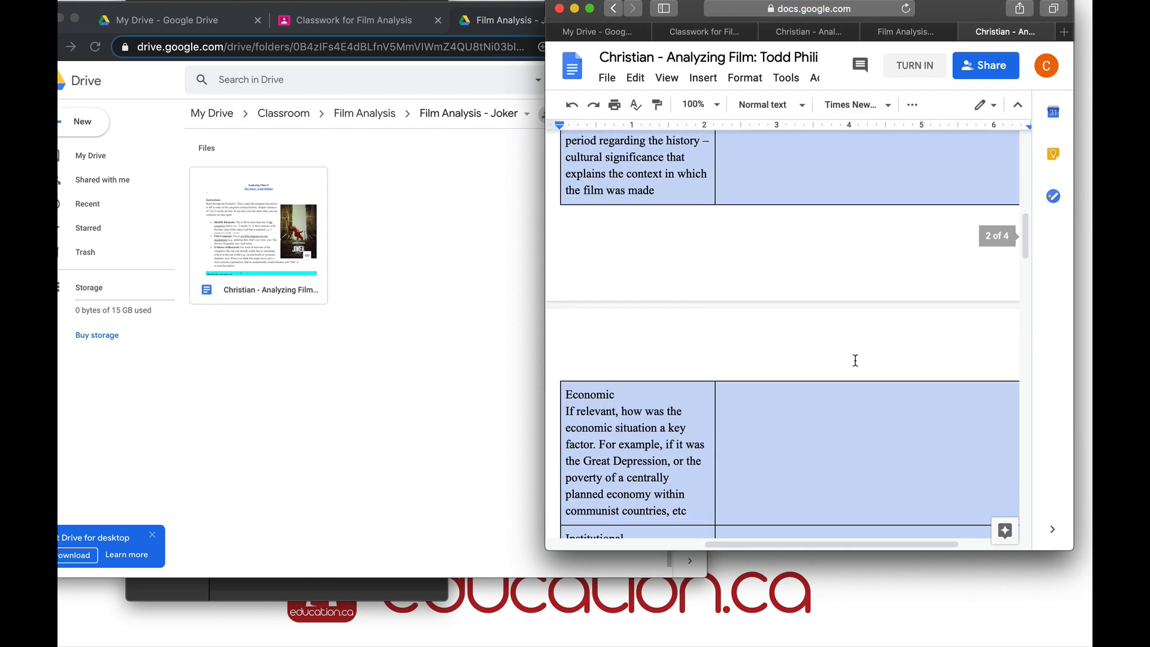
{"action": "scroll", "coordinate": [825, 287], "scroll_direction": "right", "scroll_amount": 3}
{"action": "left_click", "coordinate": [823, 291]}
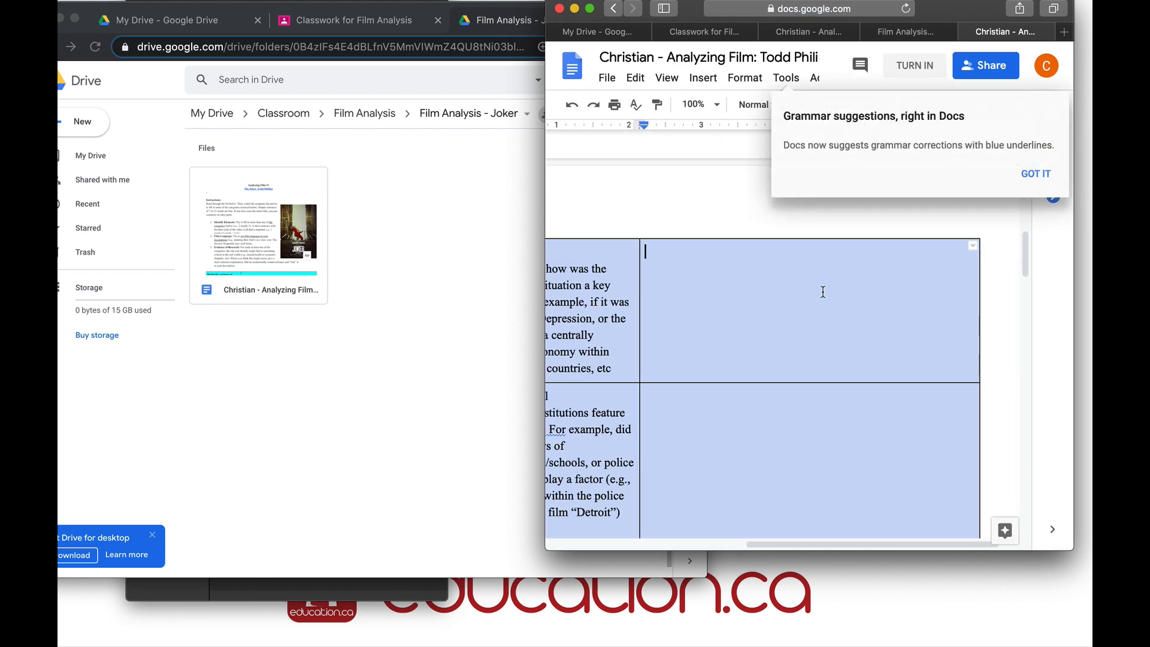
{"action": "type", "text": "he"}
{"action": "left_click", "coordinate": [912, 66]}
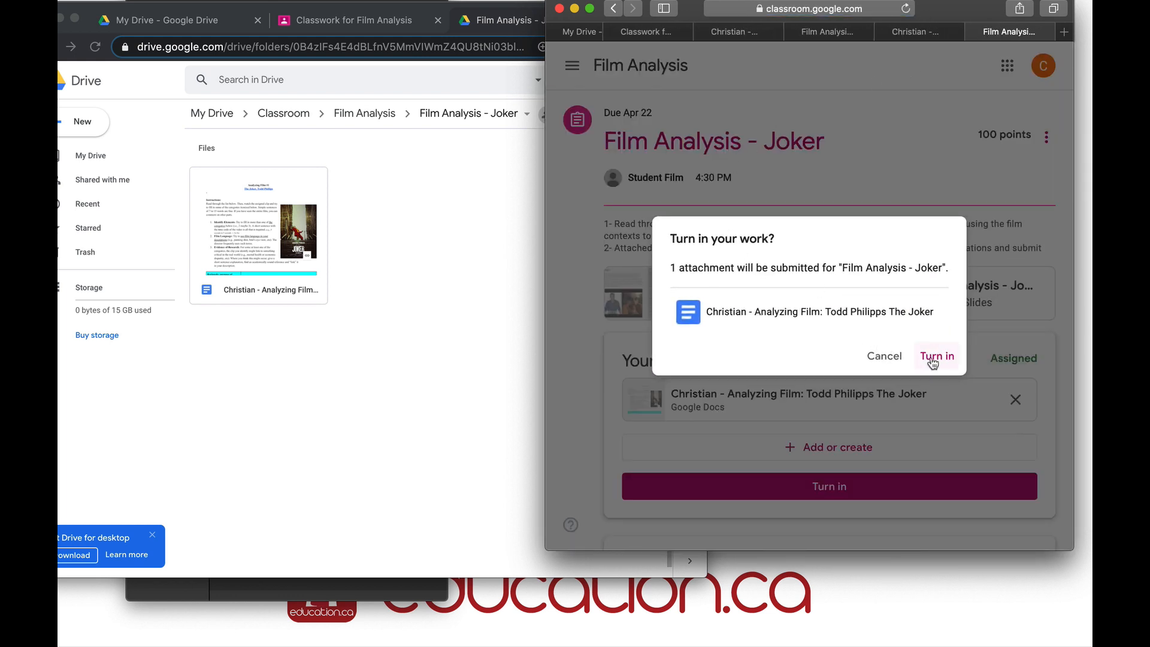
Confirm resubmitting the Joker work, then return to the teacher's Drive window
{"action": "left_click", "coordinate": [935, 357]}
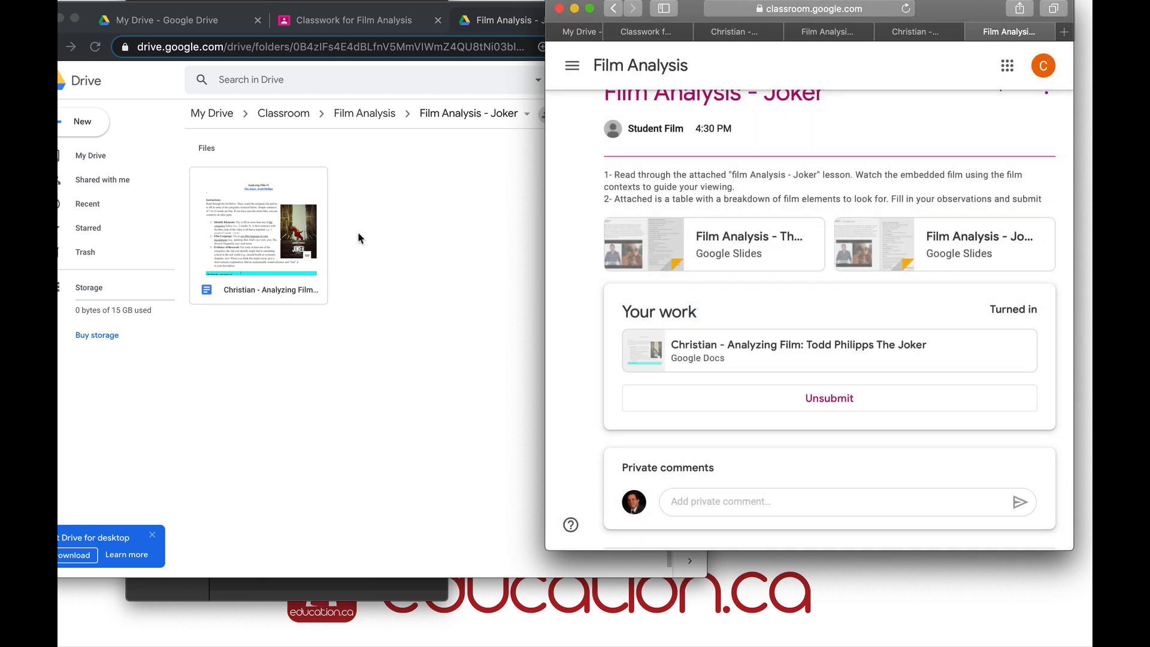
{"action": "left_click", "coordinate": [382, 243]}
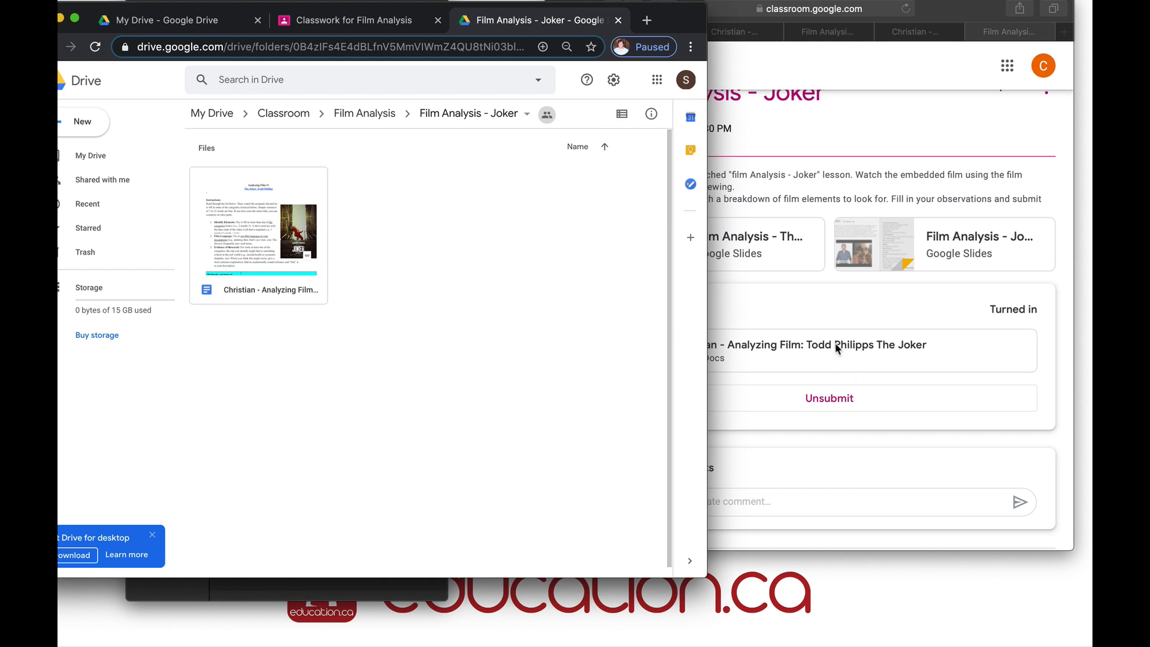
As the teacher, open the Film Analysis - Joker student work page showing 1 turned in
{"action": "left_click", "coordinate": [241, 207]}
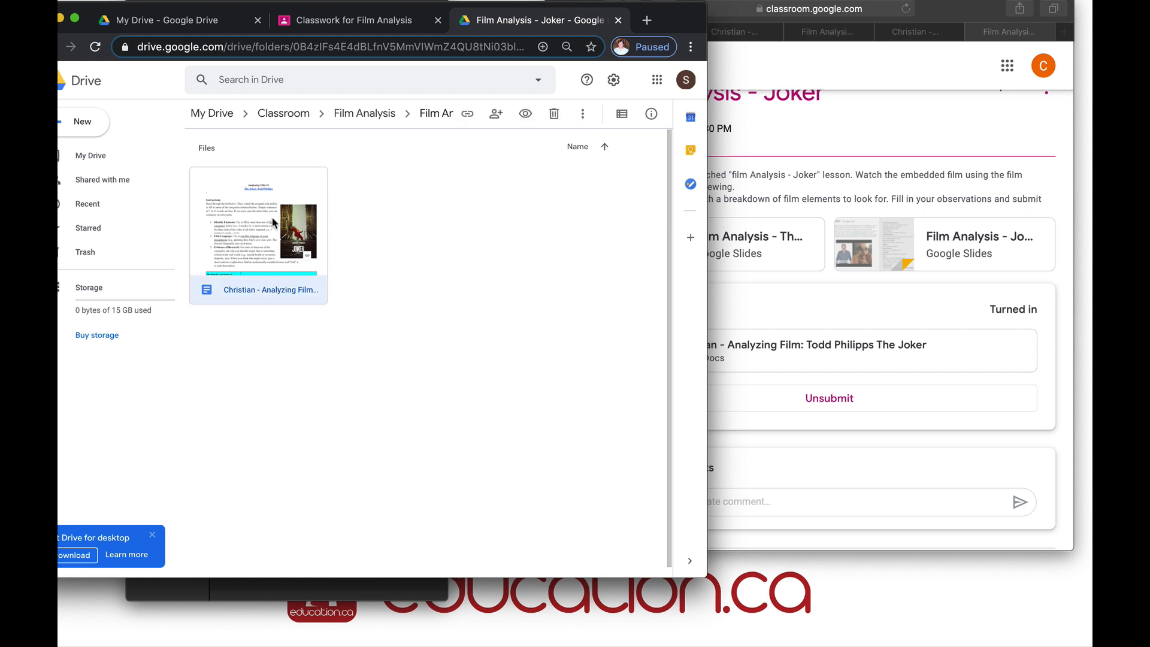
{"action": "left_click", "coordinate": [345, 19]}
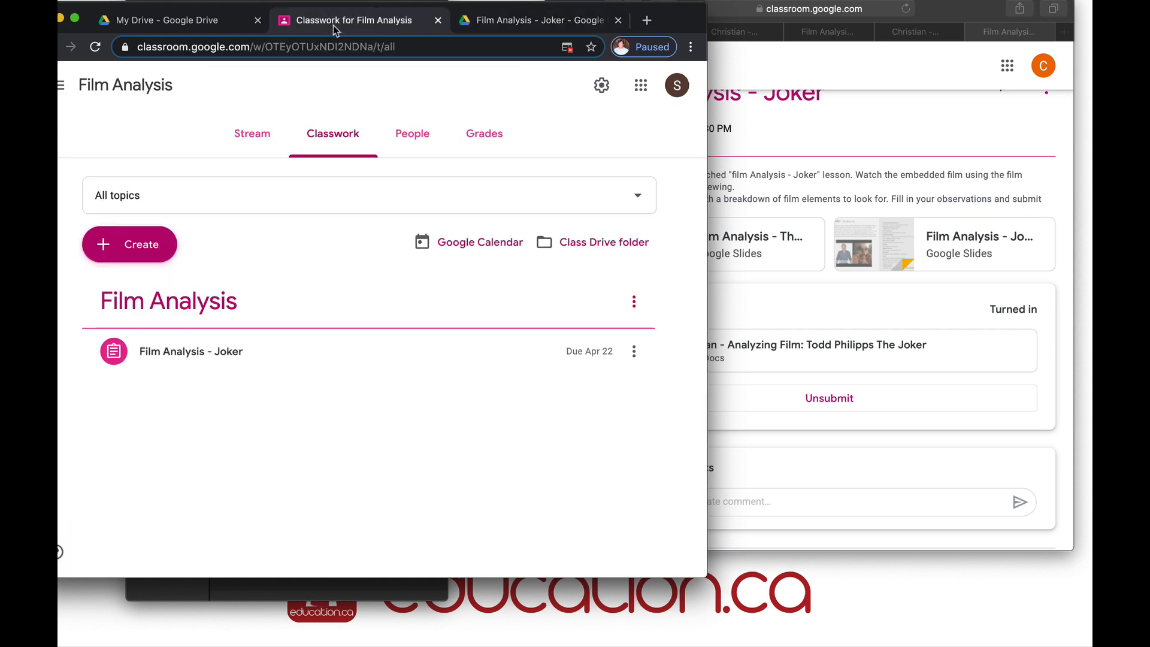
{"action": "left_click", "coordinate": [247, 356]}
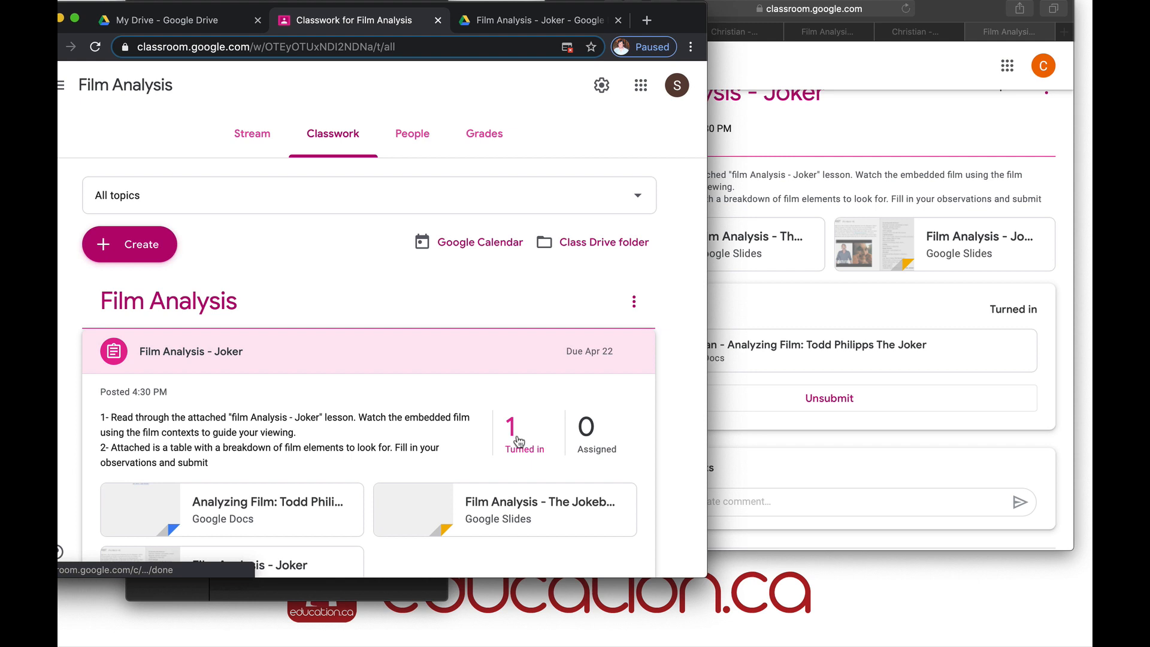
{"action": "scroll", "coordinate": [522, 447], "scroll_direction": "down", "scroll_amount": 1}
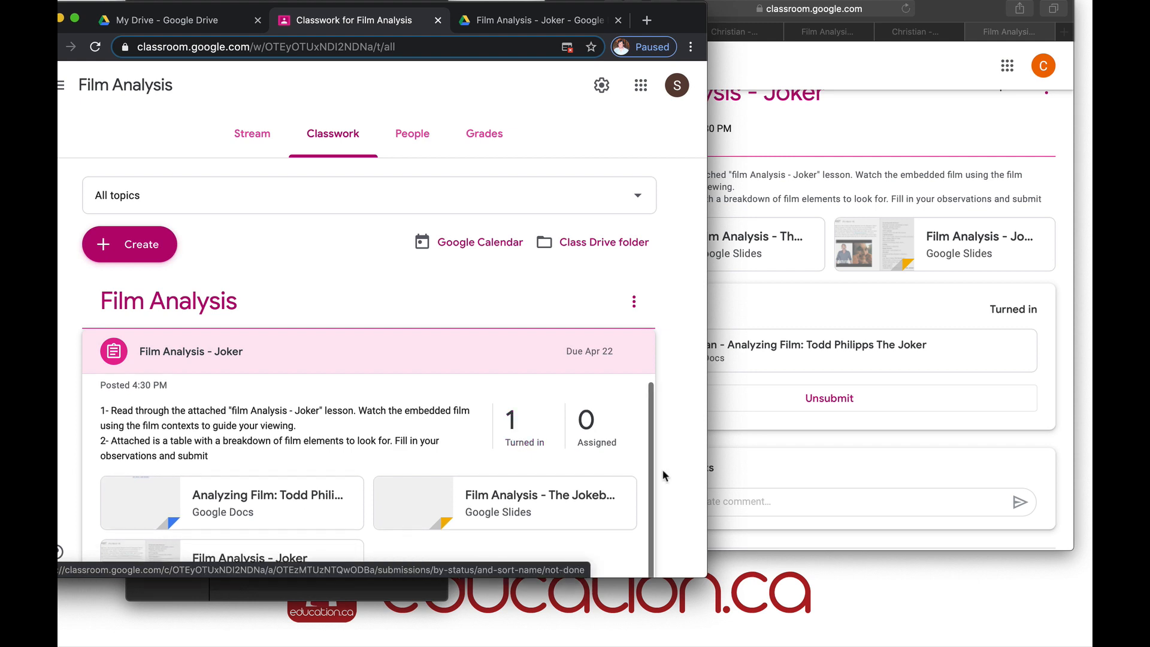
{"action": "scroll", "coordinate": [663, 475], "scroll_direction": "down", "scroll_amount": 3}
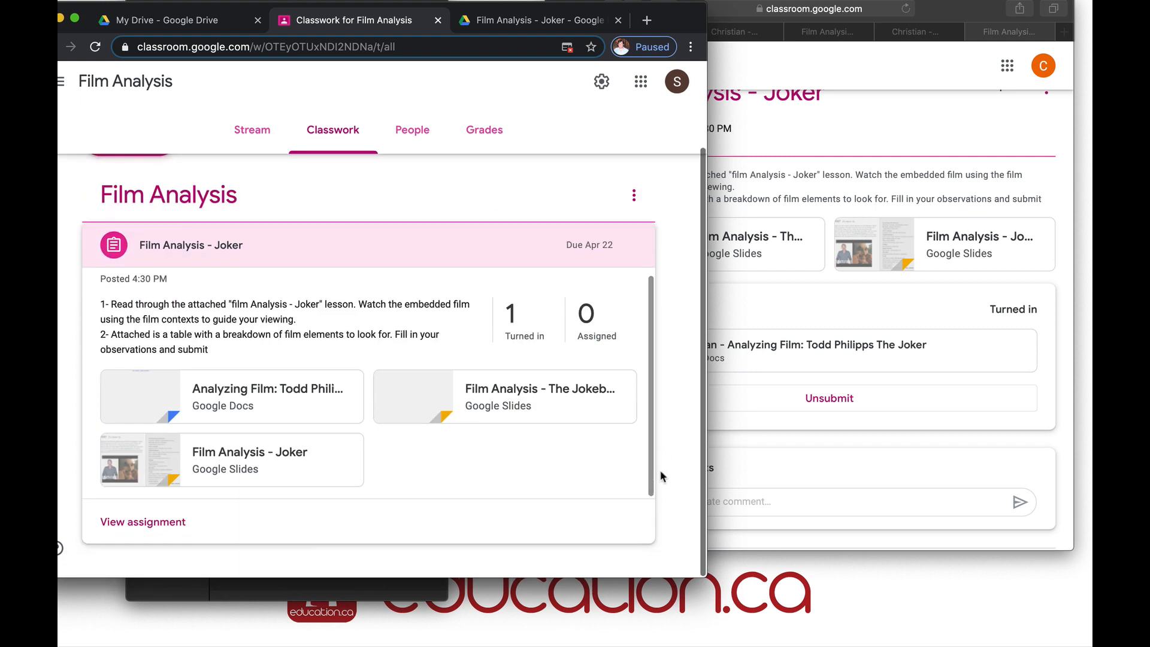
{"action": "left_click", "coordinate": [518, 334]}
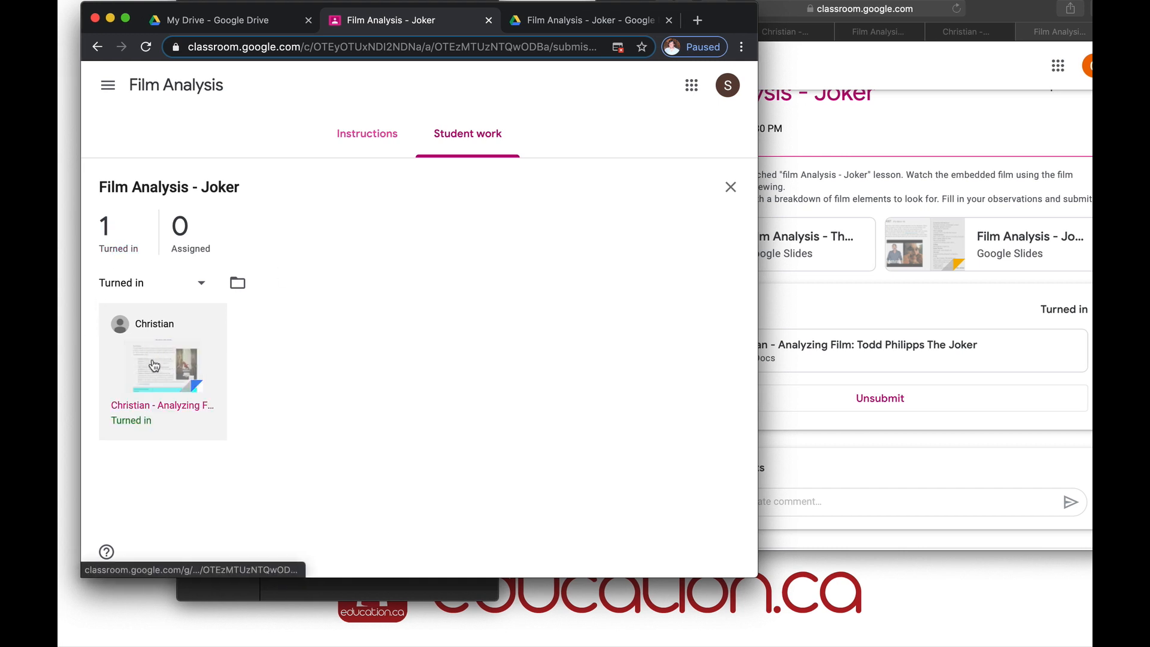
Open the student's submission and comment "Don't you have more to say?" on the word hello
{"action": "left_click", "coordinate": [156, 366]}
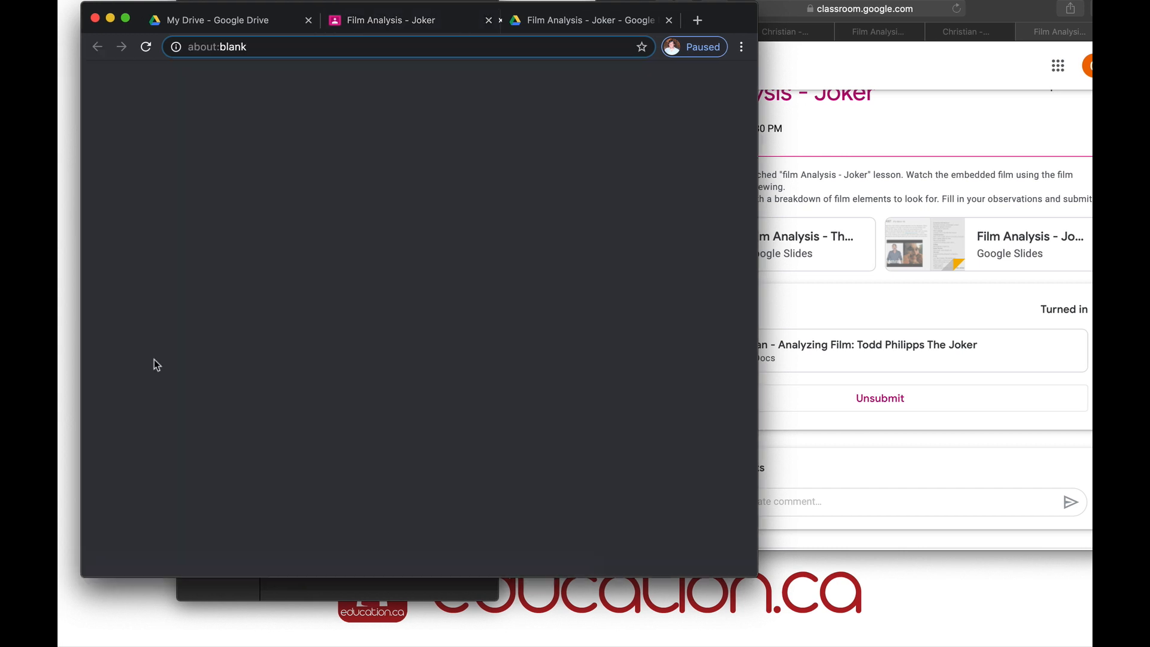
{"action": "scroll", "coordinate": [566, 407], "scroll_direction": "down", "scroll_amount": 15}
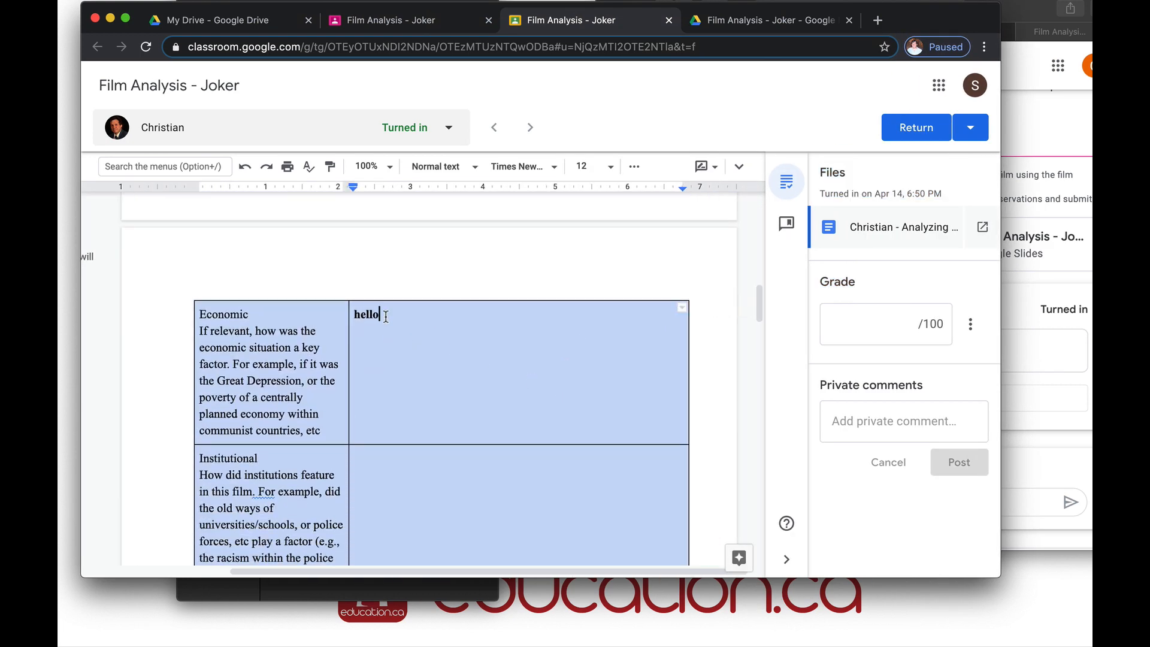
{"action": "left_click_drag", "start_coordinate": [380, 314], "coordinate": [351, 316]}
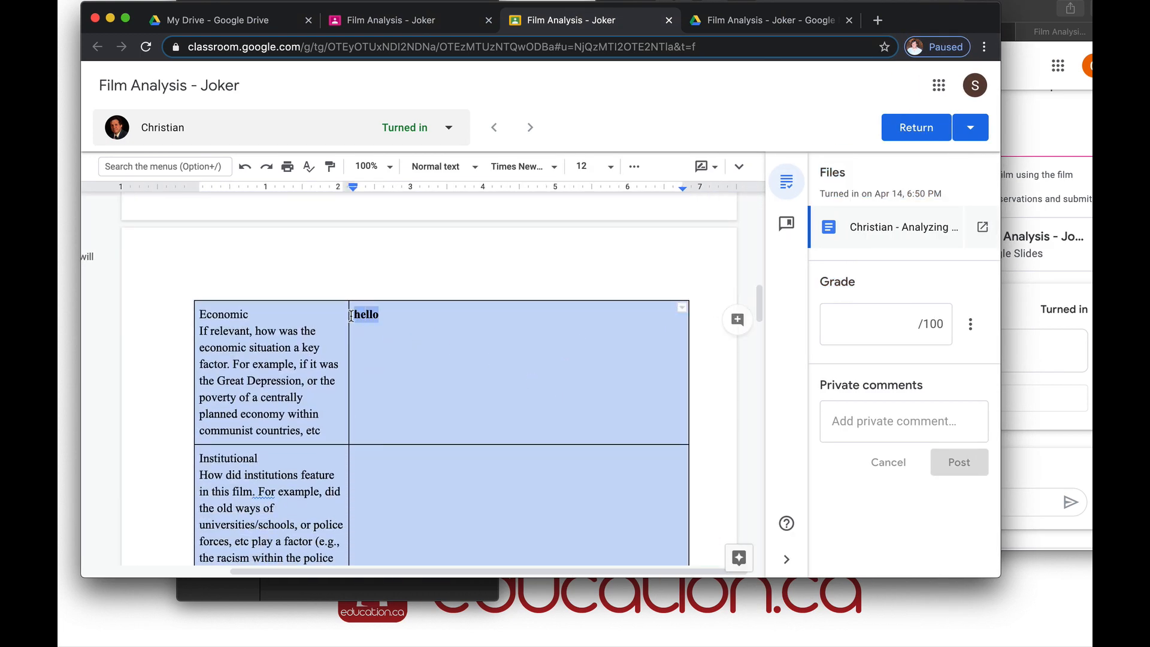
{"action": "left_click", "coordinate": [741, 172]}
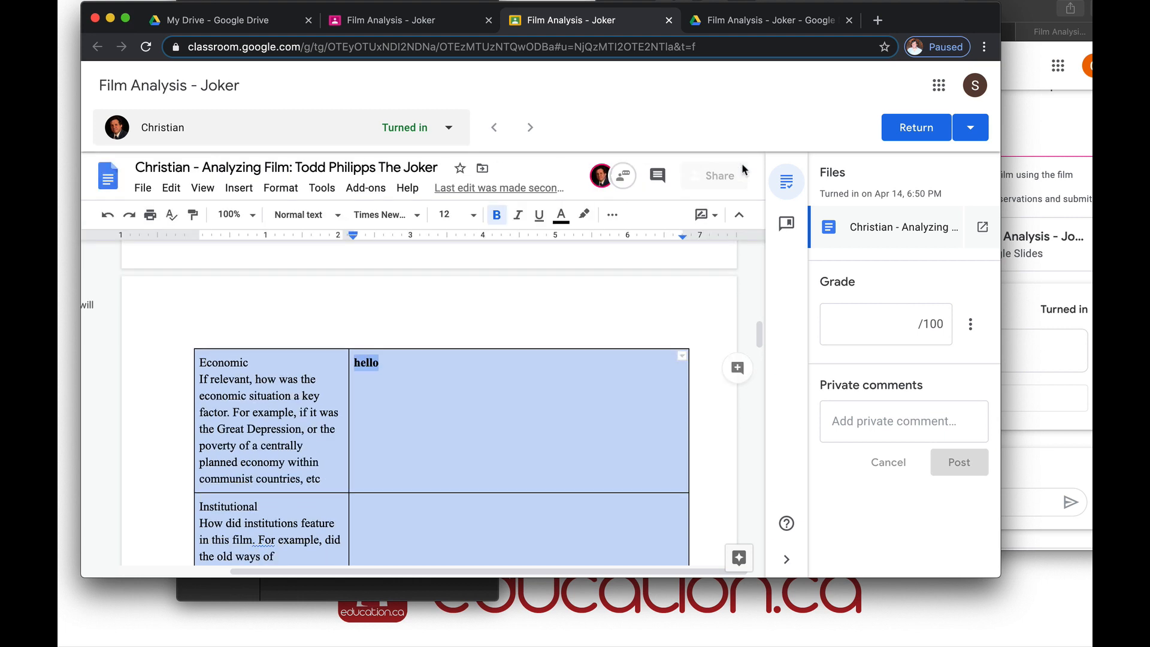
{"action": "left_click", "coordinate": [239, 188]}
{"action": "scroll", "coordinate": [269, 482], "scroll_direction": "down", "scroll_amount": 1}
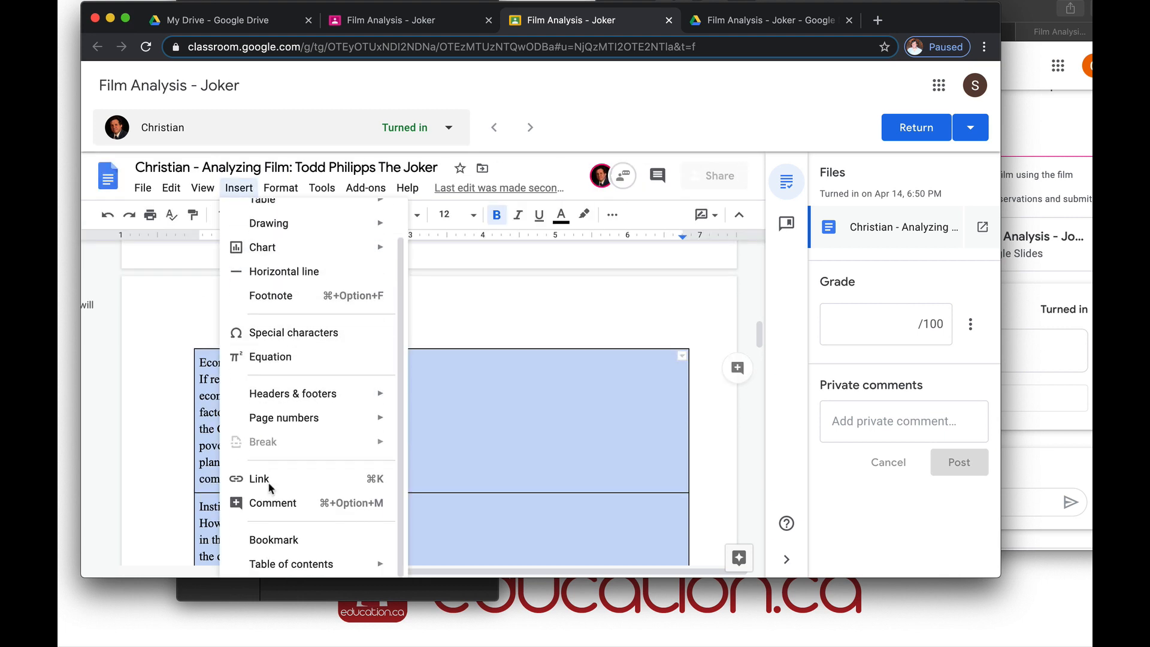
{"action": "left_click", "coordinate": [257, 504]}
{"action": "type", "text": "Dont you have more to say?"}
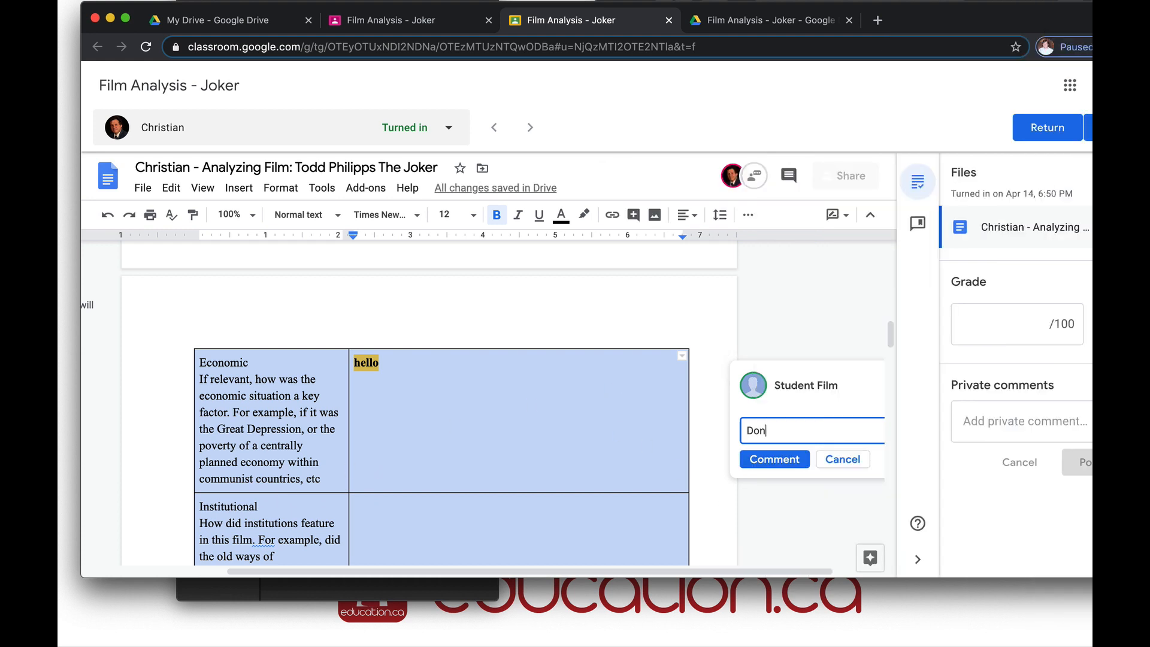
{"action": "left_click", "coordinate": [764, 429]}
{"action": "type", "text": "'"}
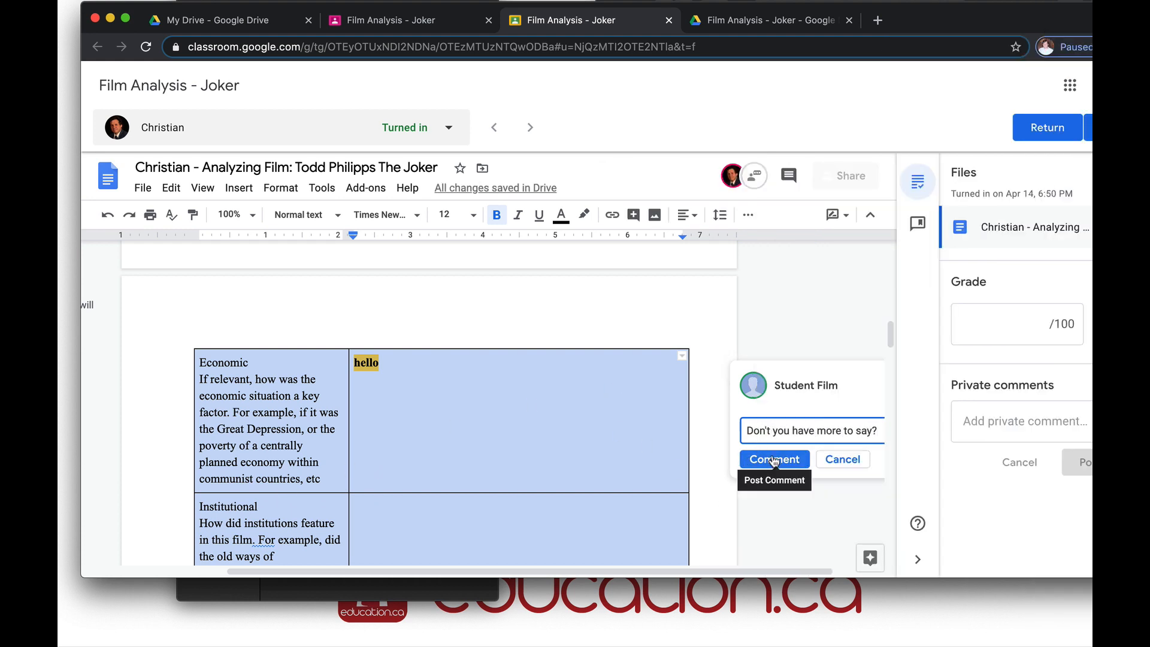
{"action": "left_click", "coordinate": [775, 460]}
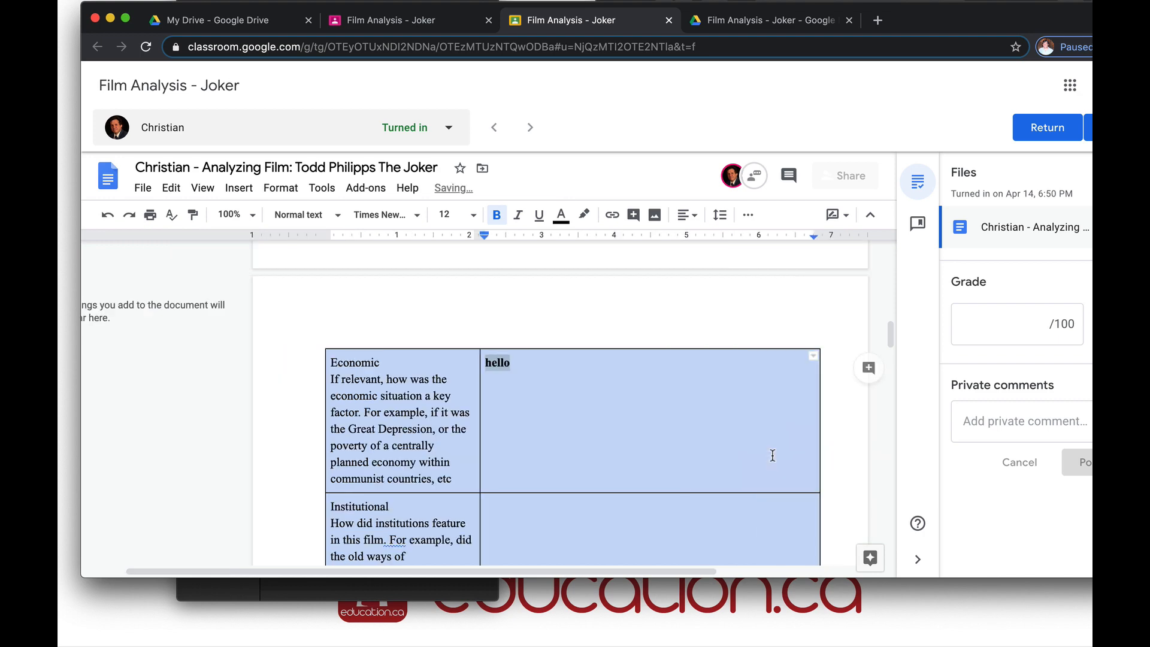
{"action": "left_click", "coordinate": [1021, 325]}
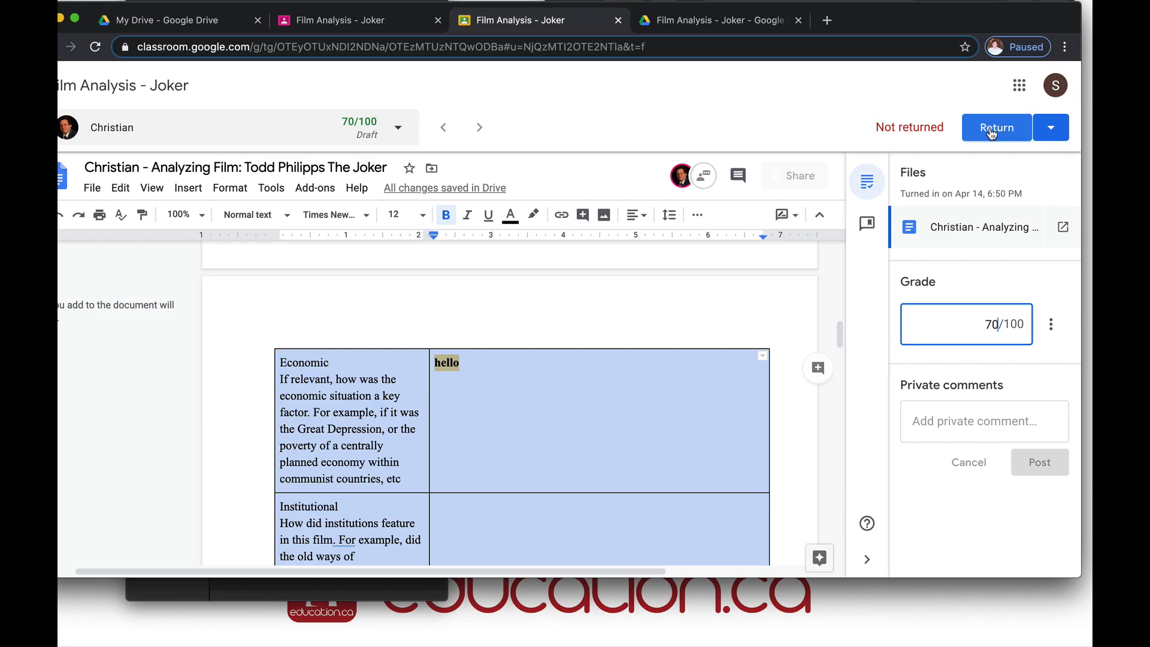
Return the Joker work graded 70/100 and shrink the teacher's window to reveal the student's view
{"action": "left_click", "coordinate": [991, 128]}
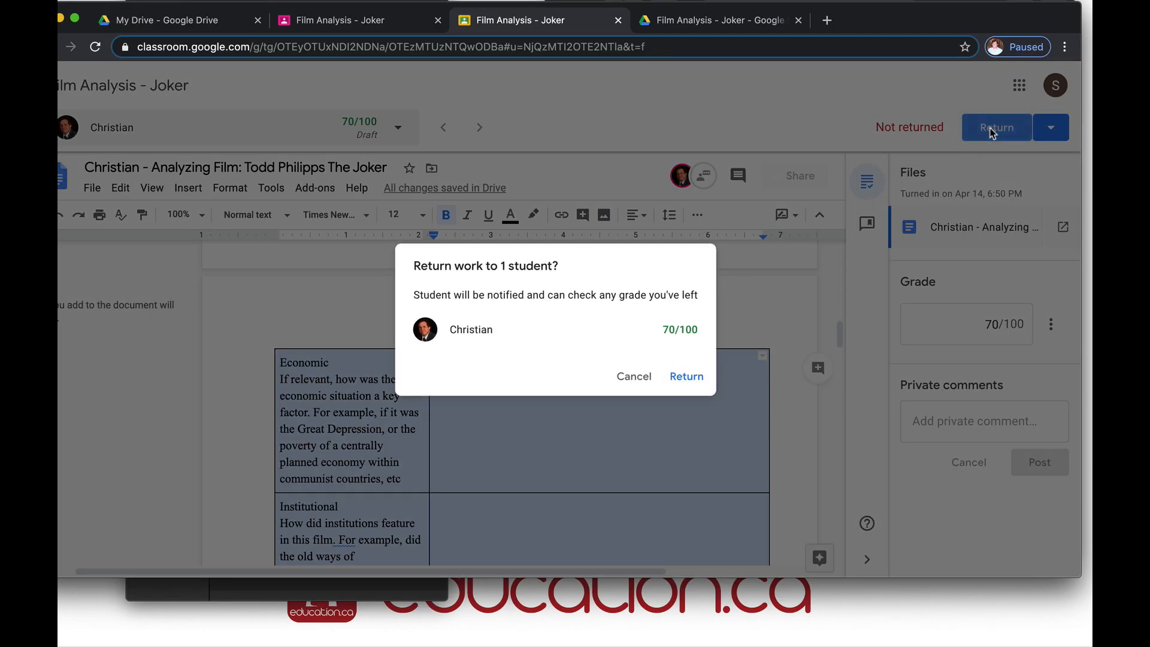
{"action": "left_click", "coordinate": [687, 378]}
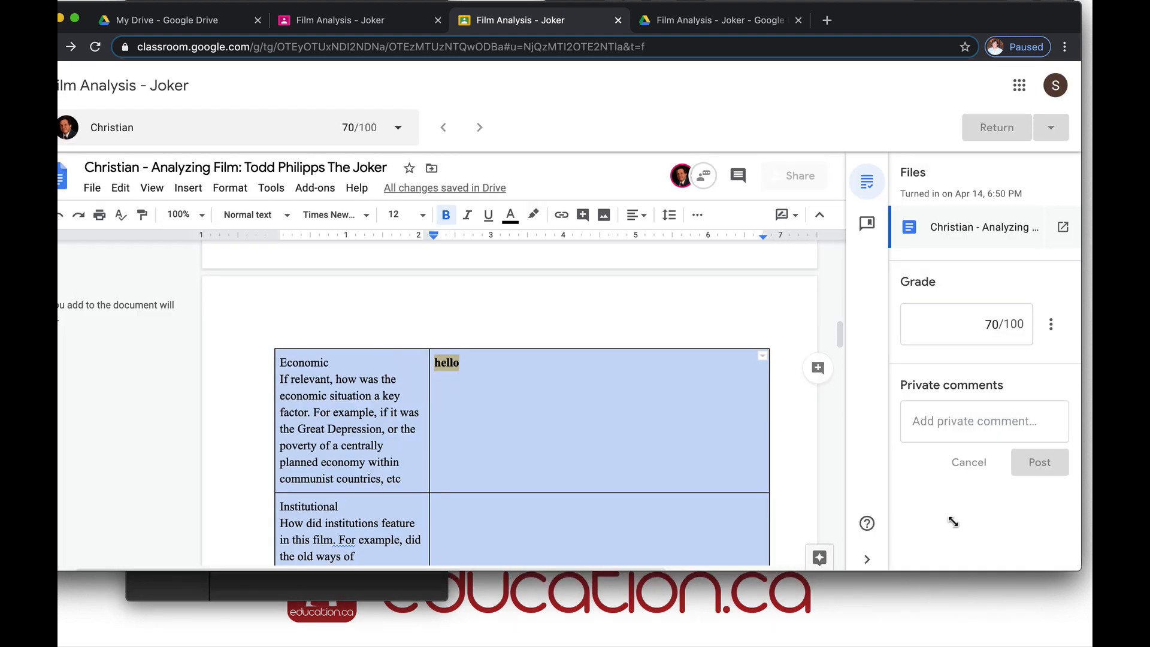
{"action": "left_click_drag", "start_coordinate": [1077, 575], "coordinate": [581, 450]}
In the student's Classroom, go to Film Analysis and open the Joker post's attached analysis Doc
{"action": "left_click", "coordinate": [734, 308]}
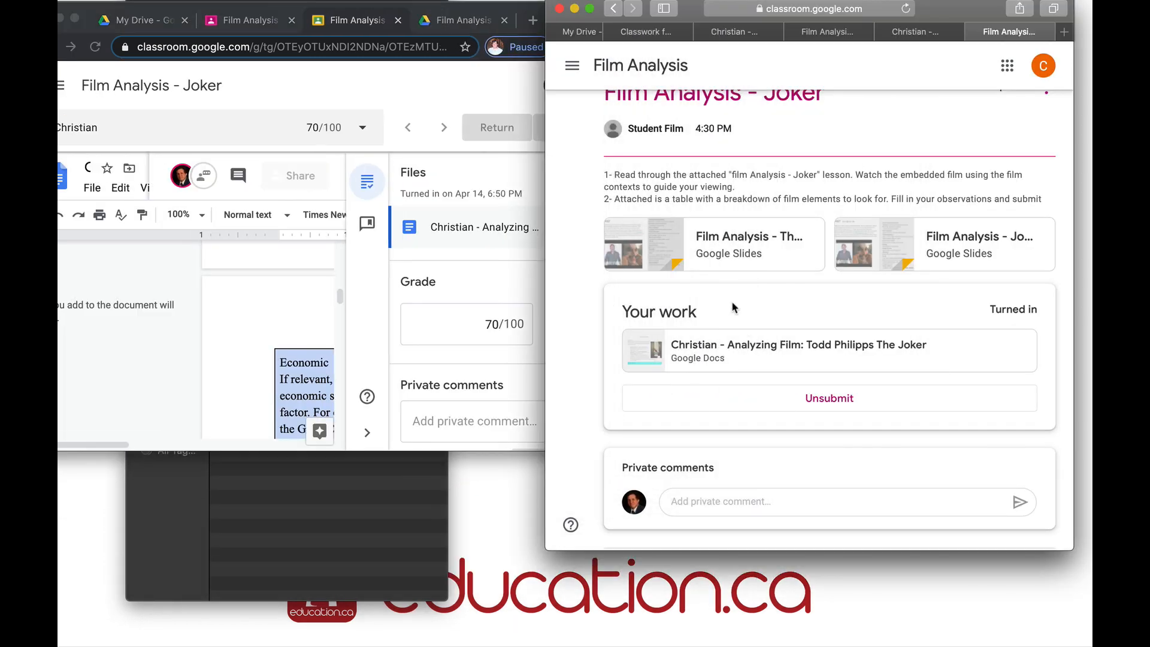
{"action": "scroll", "coordinate": [735, 308], "scroll_direction": "up", "scroll_amount": 2}
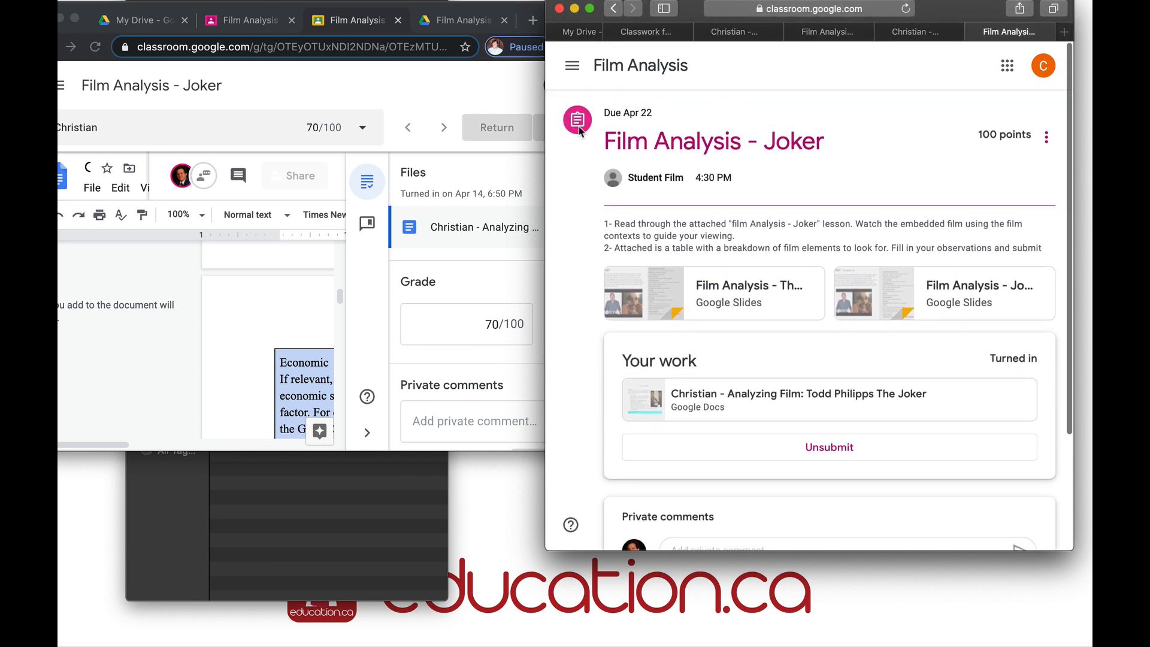
{"action": "left_click", "coordinate": [572, 66]}
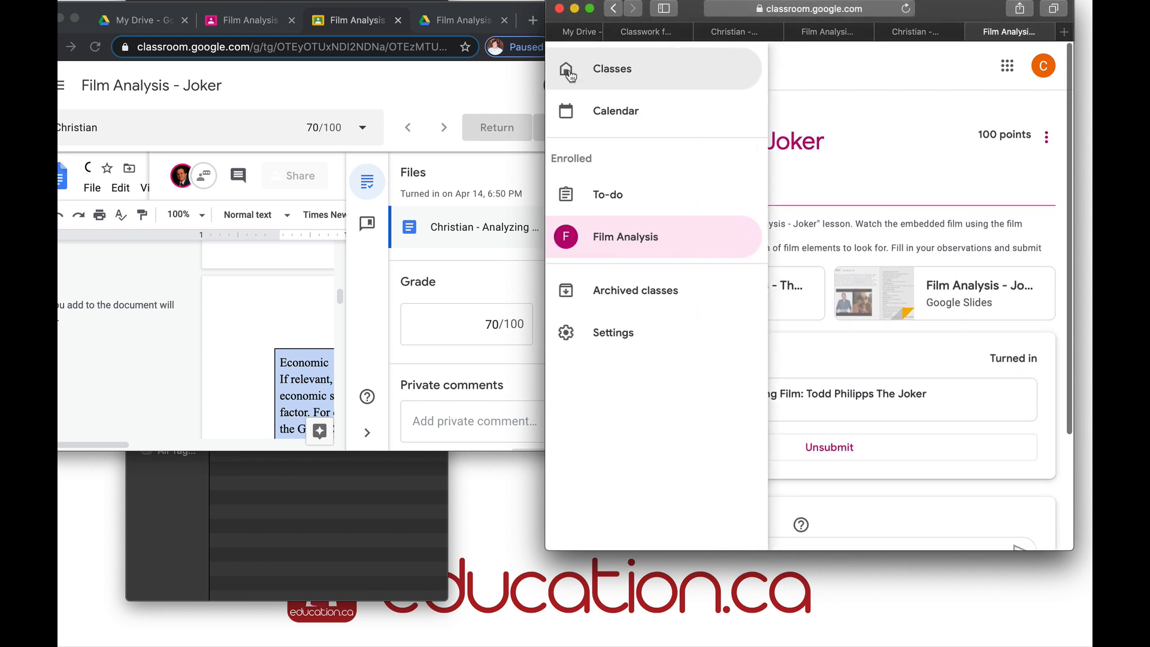
{"action": "left_click", "coordinate": [619, 246]}
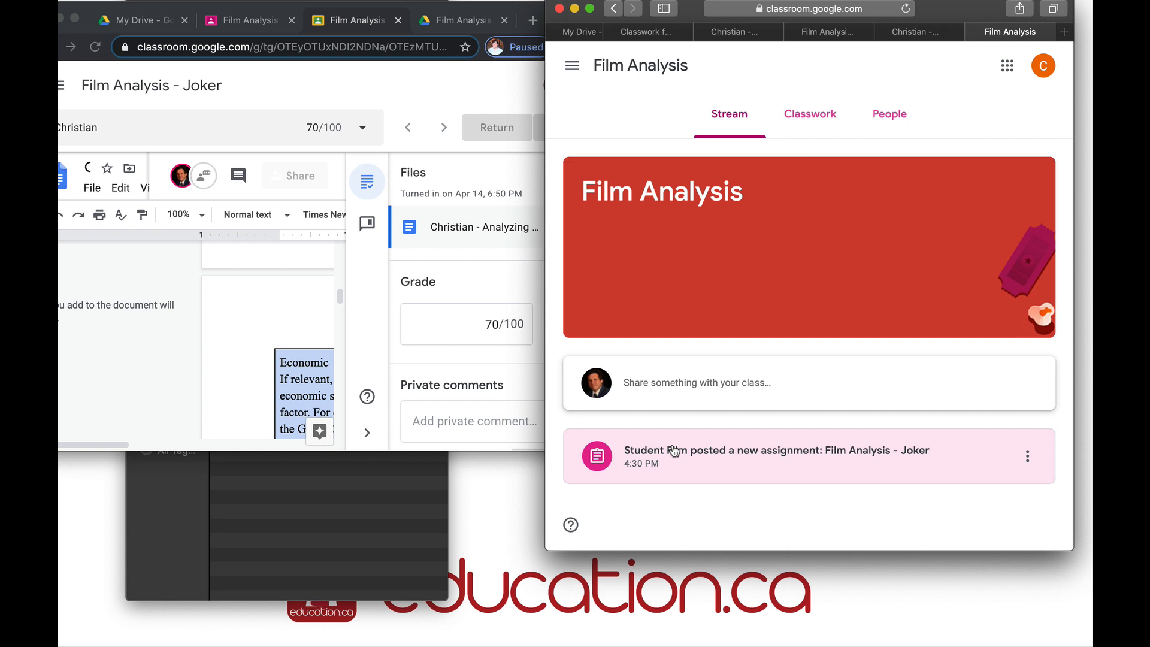
{"action": "left_click", "coordinate": [674, 451]}
{"action": "scroll", "coordinate": [710, 432], "scroll_direction": "down", "scroll_amount": 3}
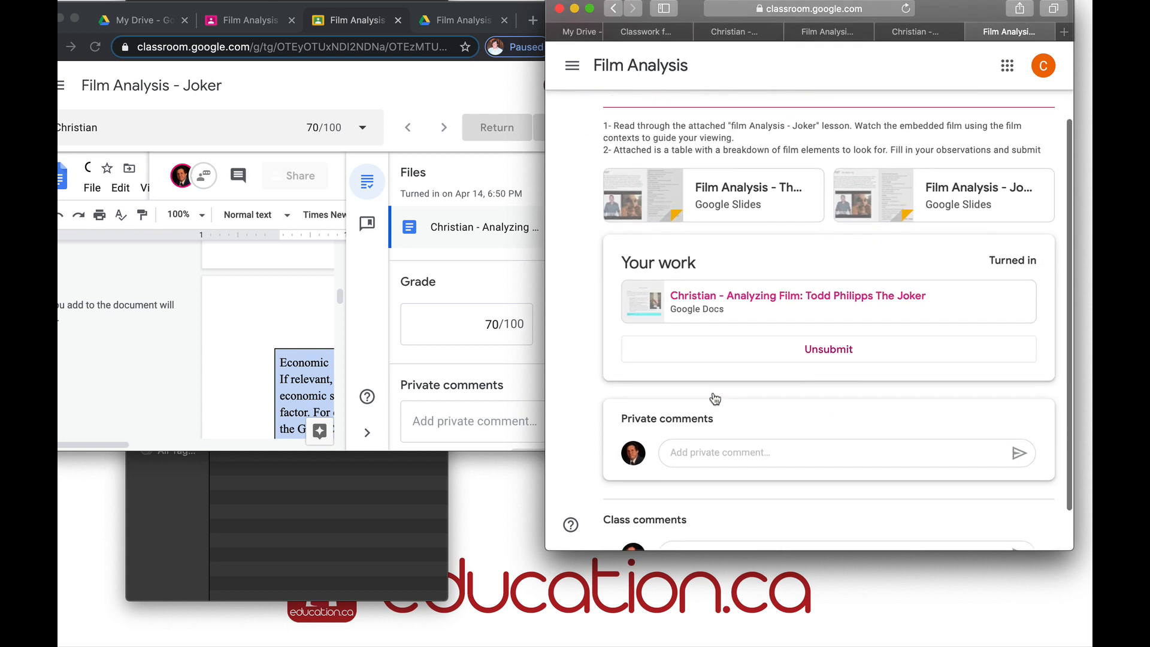
{"action": "left_click", "coordinate": [821, 247]}
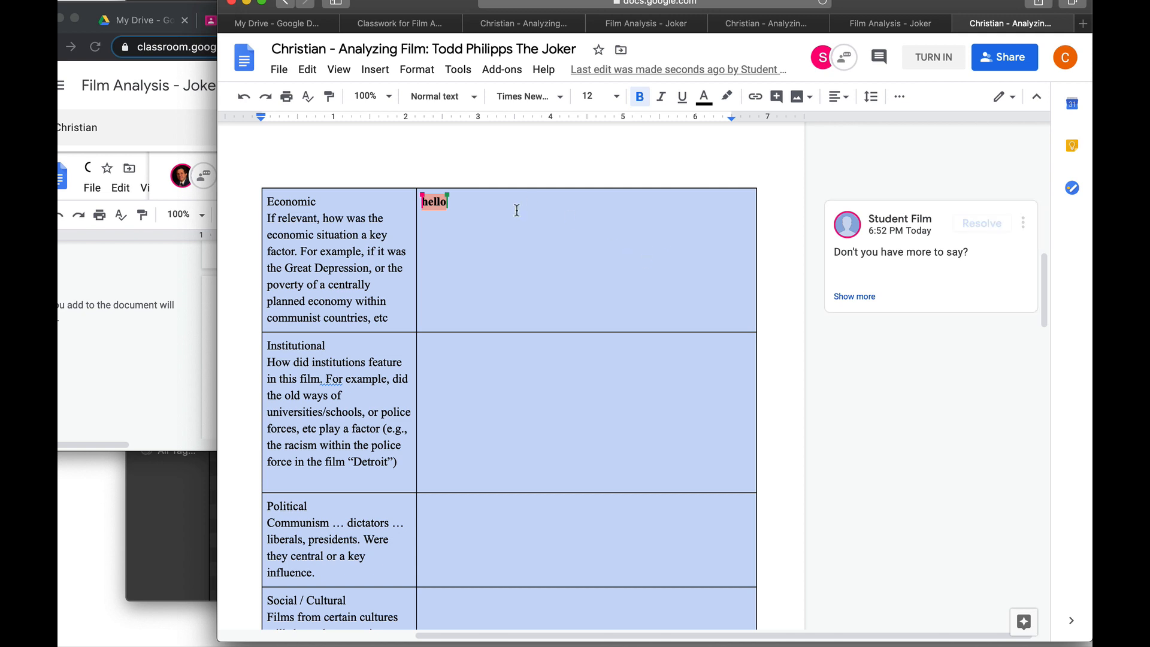
Change the Economic answer to 'Hello how are you', resolve the teacher's comment, and turn in
{"action": "left_click", "coordinate": [496, 208]}
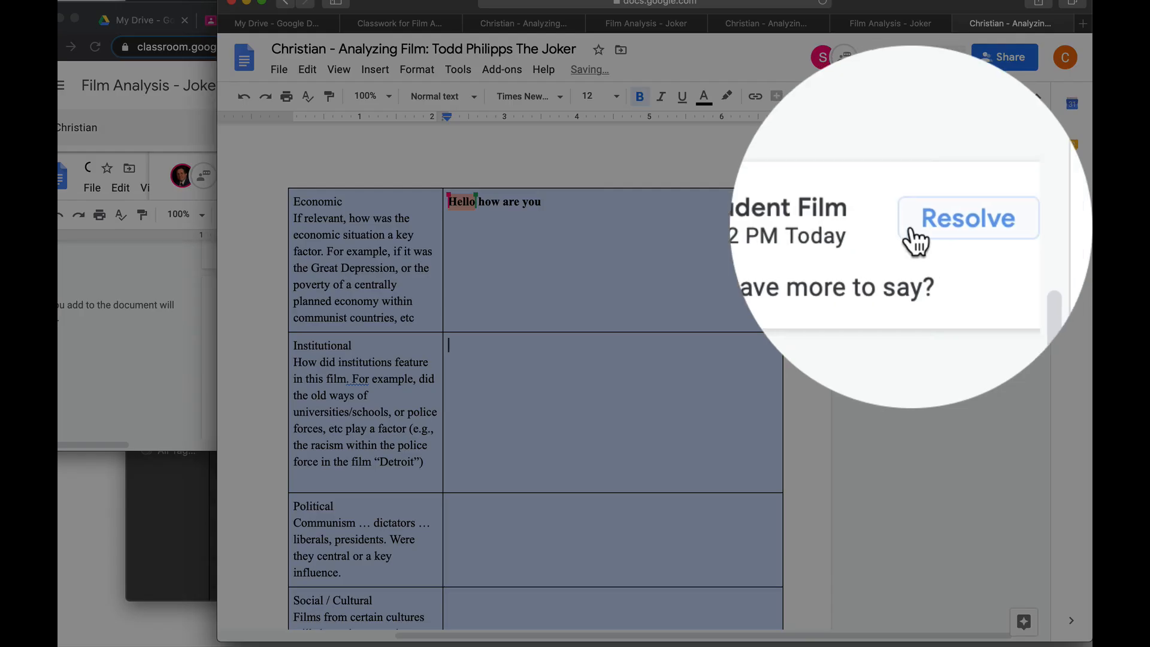
{"action": "left_click", "coordinate": [910, 226]}
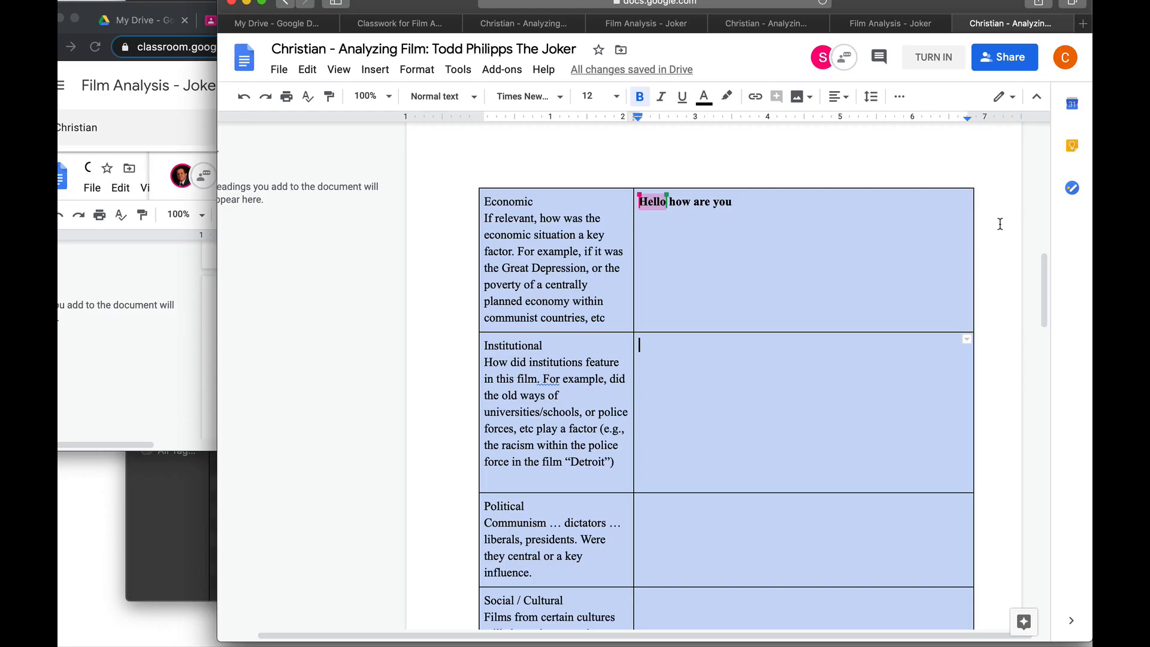
{"action": "left_click", "coordinate": [927, 68]}
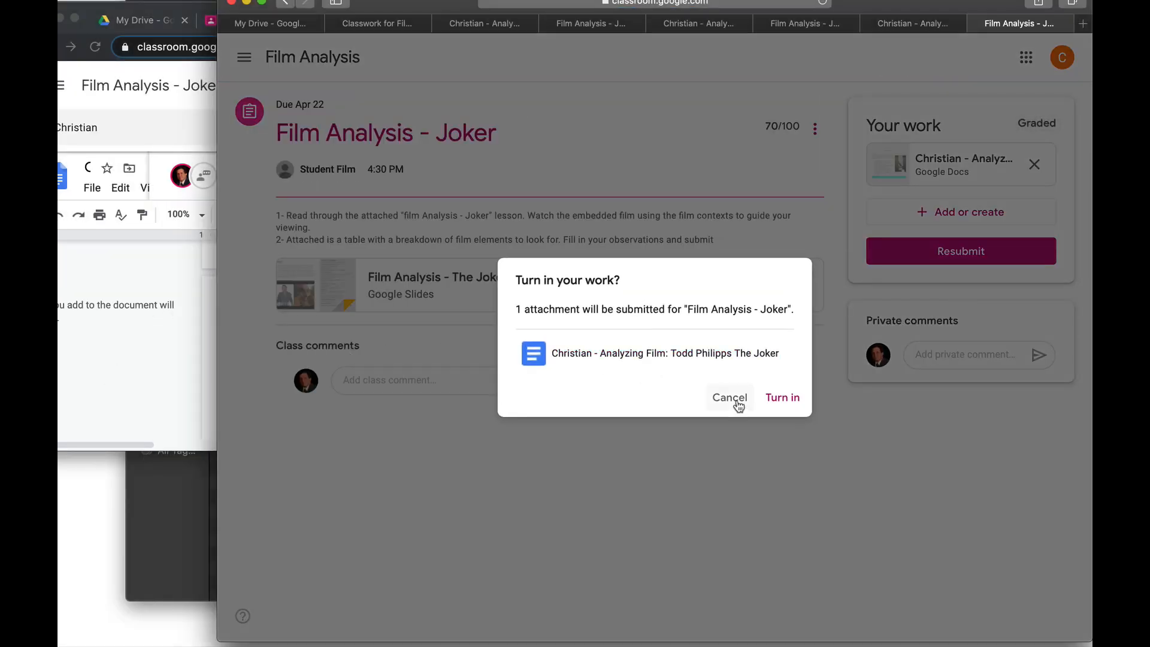
Confirm the resubmission of the Joker work and return to the teacher's Classroom window
{"action": "left_click", "coordinate": [778, 400]}
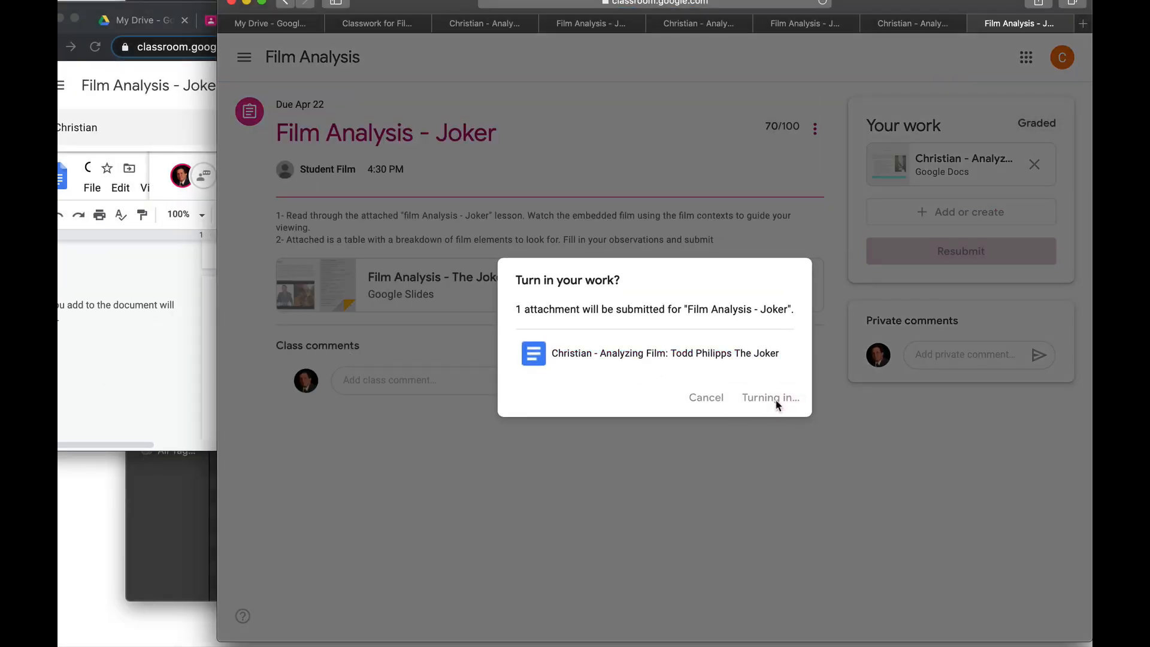
{"action": "left_click", "coordinate": [88, 330]}
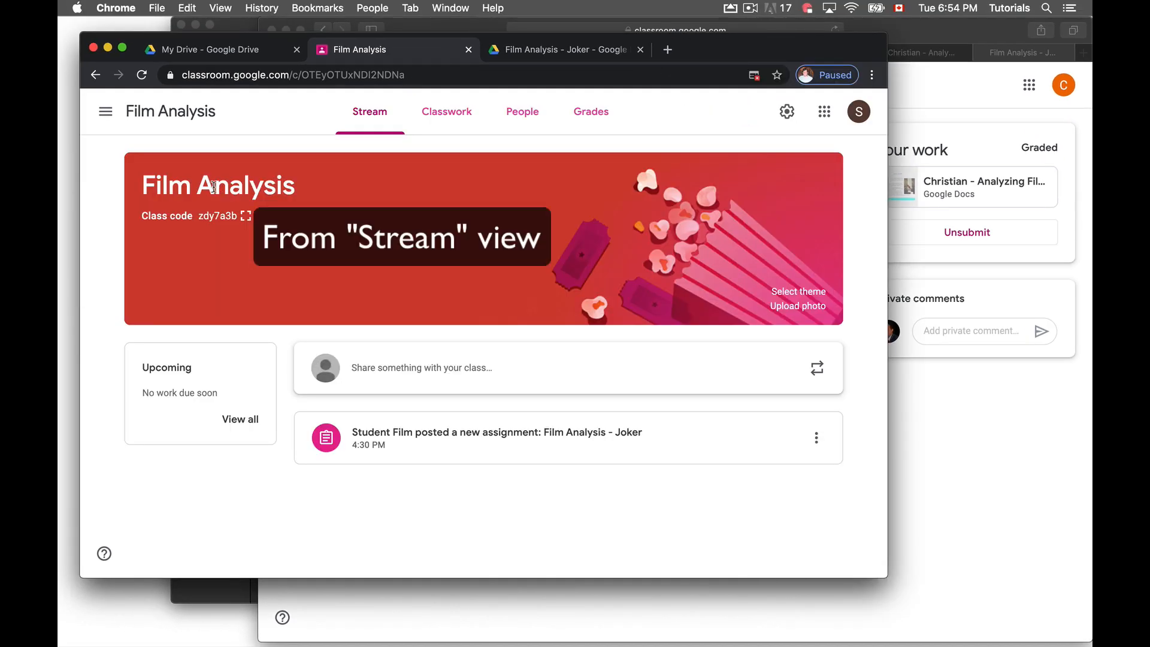
Draft an announcement for Film Analysis plus Computer Programming, then discard it when moving to Classwork
{"action": "left_click", "coordinate": [443, 371]}
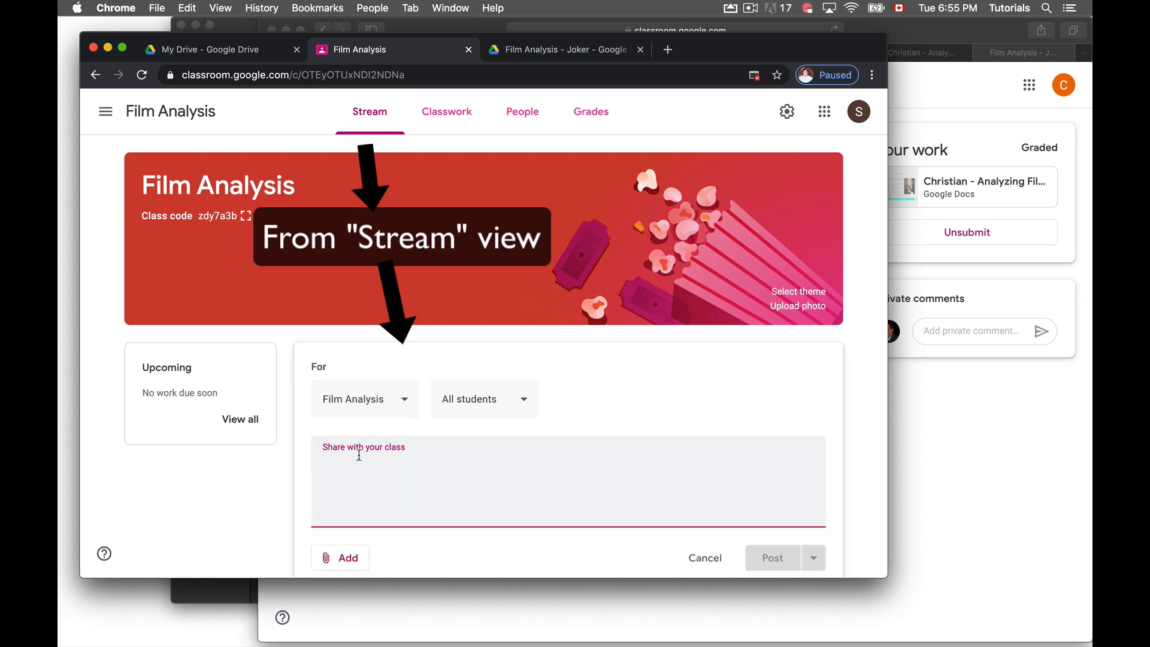
{"action": "left_click", "coordinate": [386, 400]}
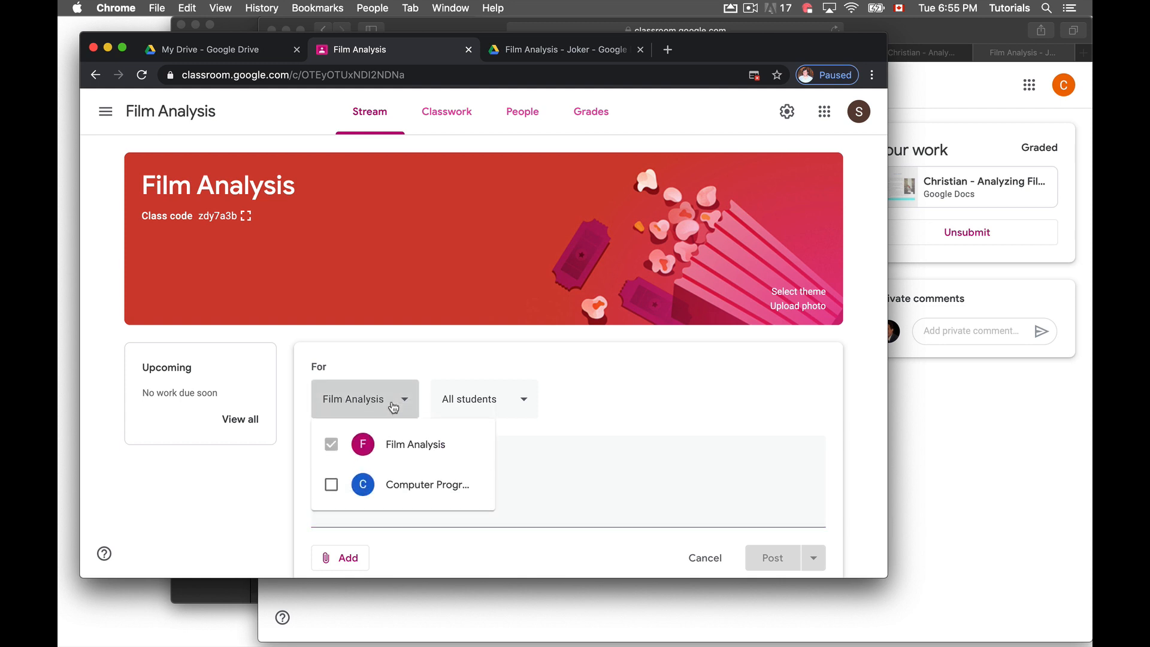
{"action": "left_click", "coordinate": [331, 485]}
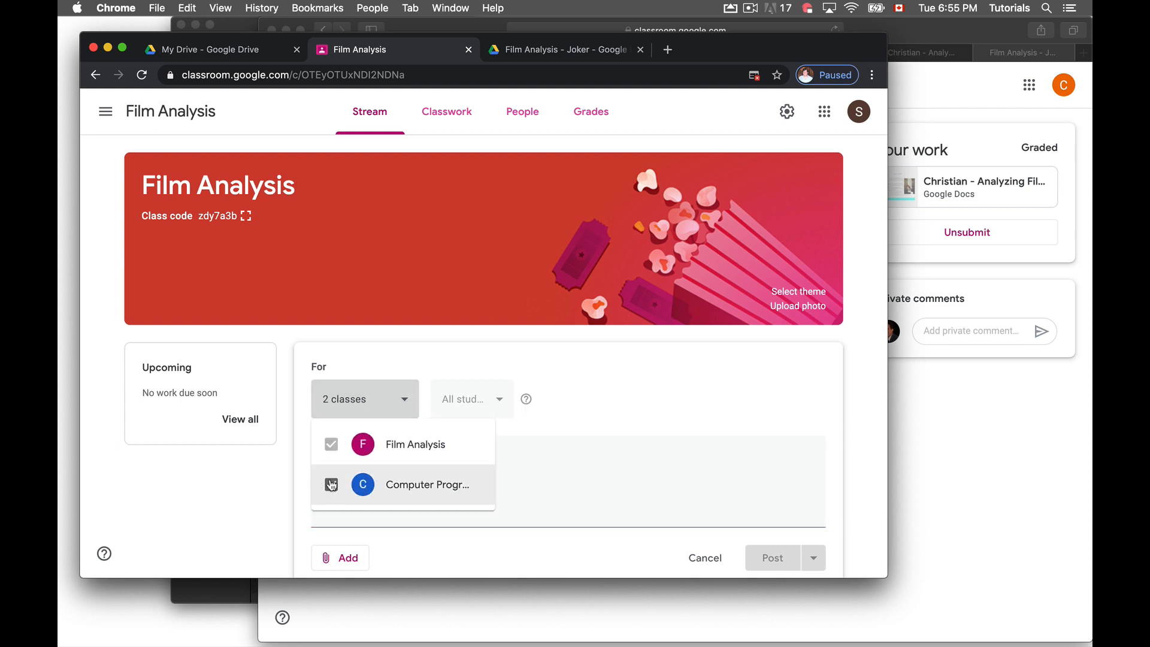
{"action": "left_click", "coordinate": [717, 430]}
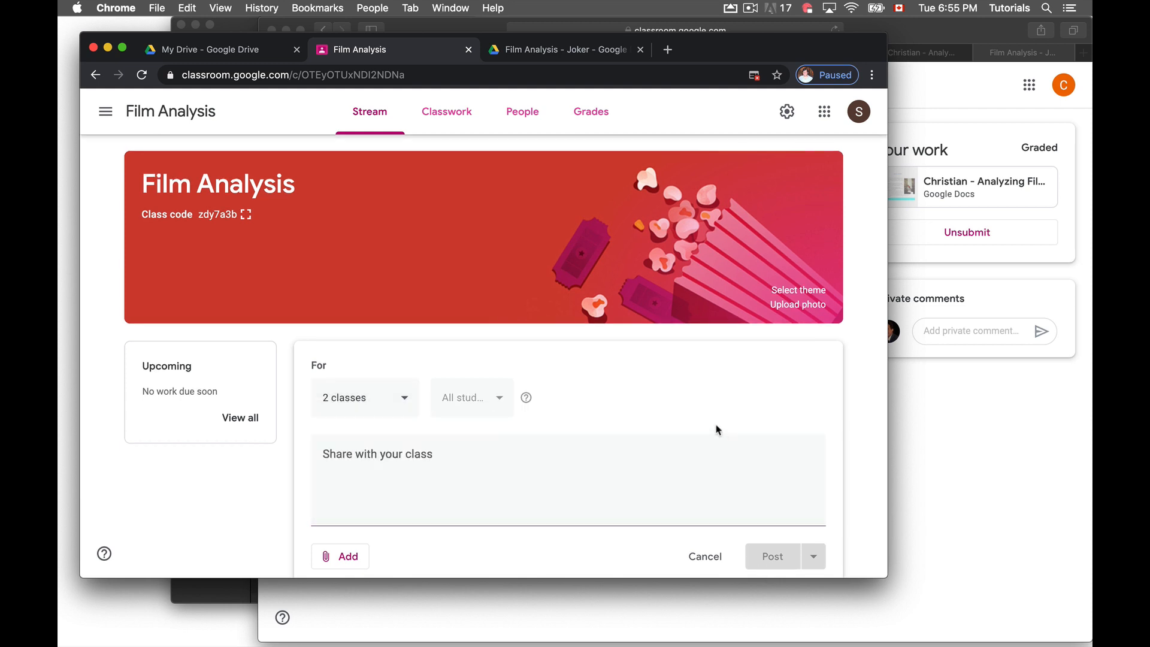
{"action": "left_click", "coordinate": [452, 112]}
{"action": "left_click", "coordinate": [543, 368]}
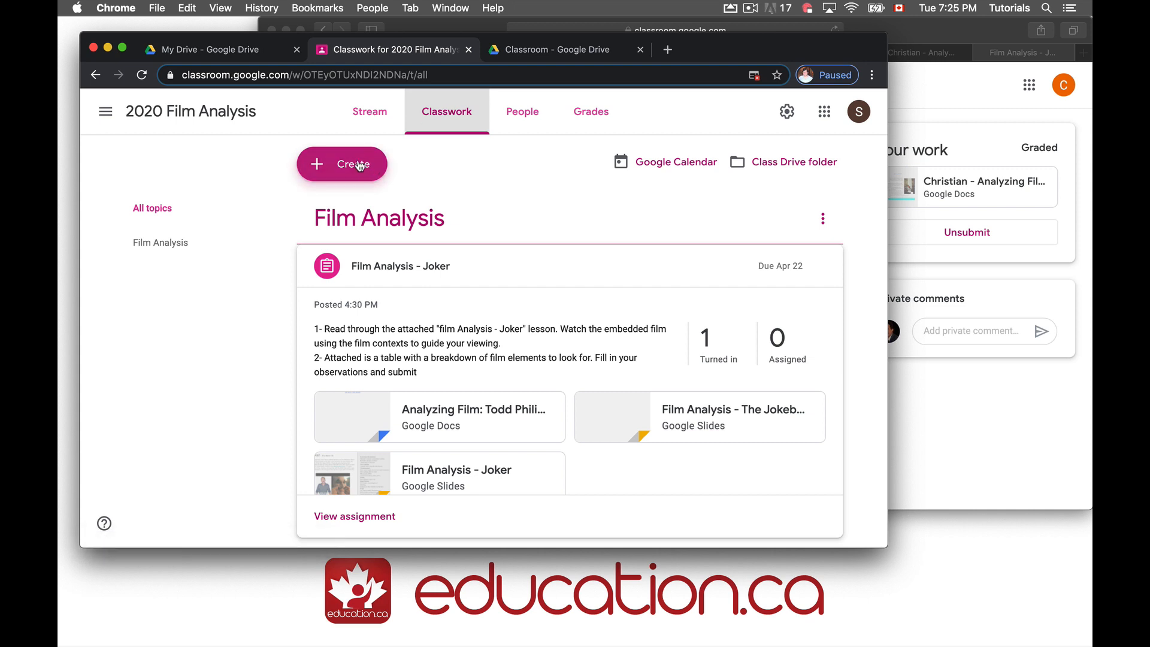
Look over the Create options and the Class settings, then reopen the Create menu
{"action": "left_click", "coordinate": [329, 177]}
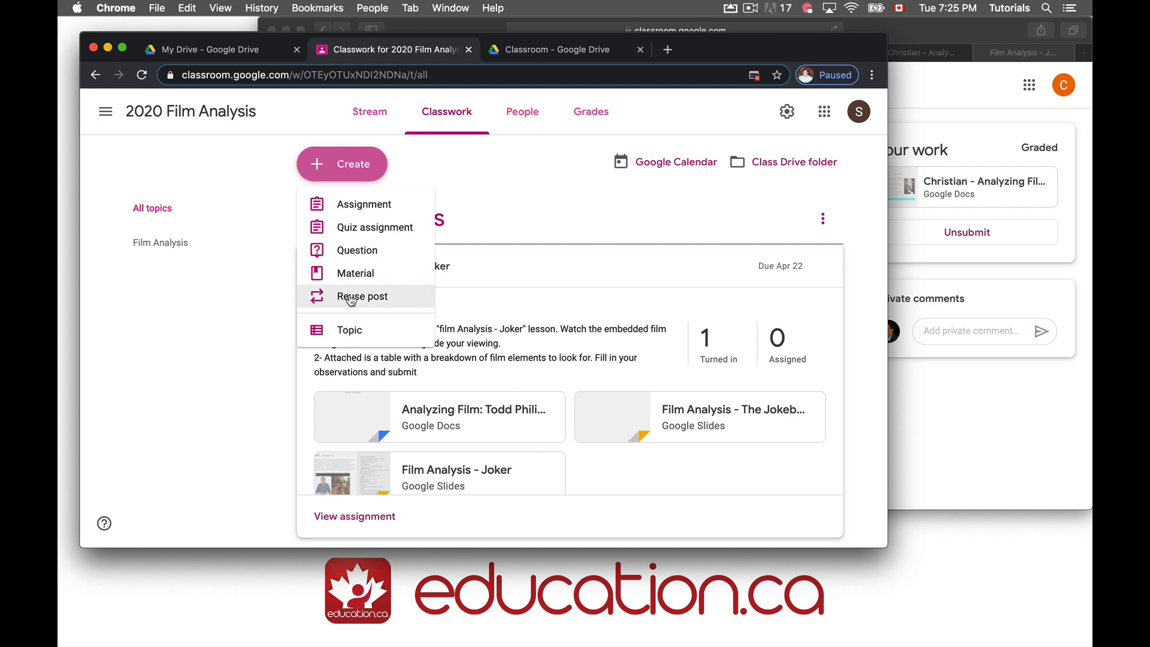
{"action": "left_click", "coordinate": [369, 302]}
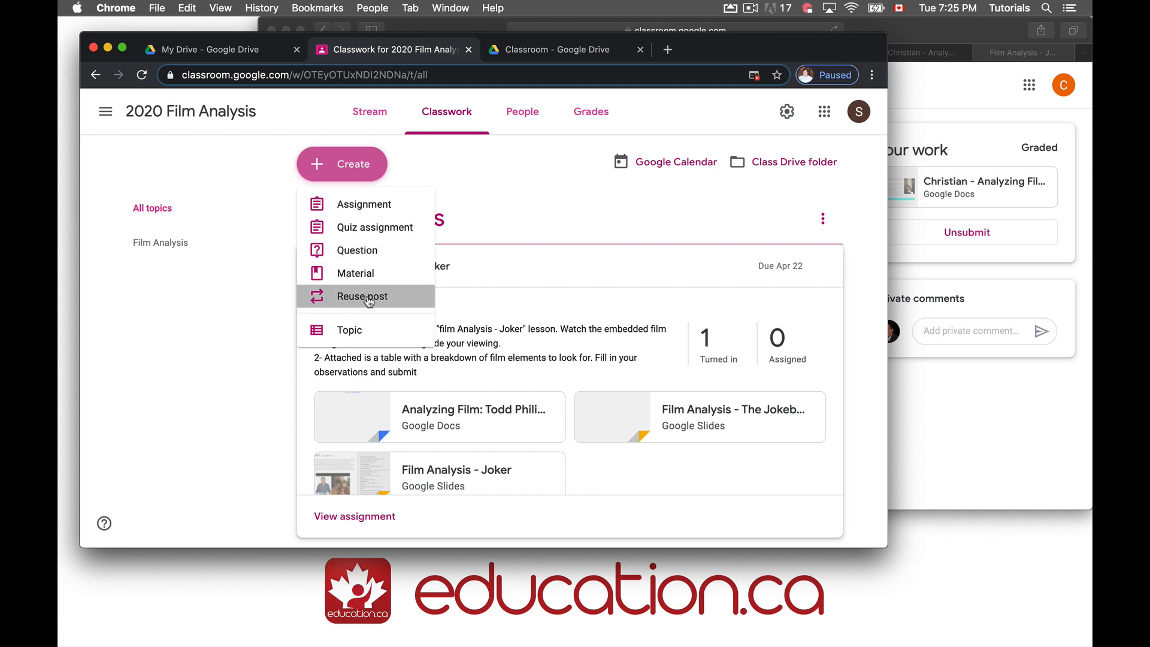
{"action": "left_click", "coordinate": [229, 169]}
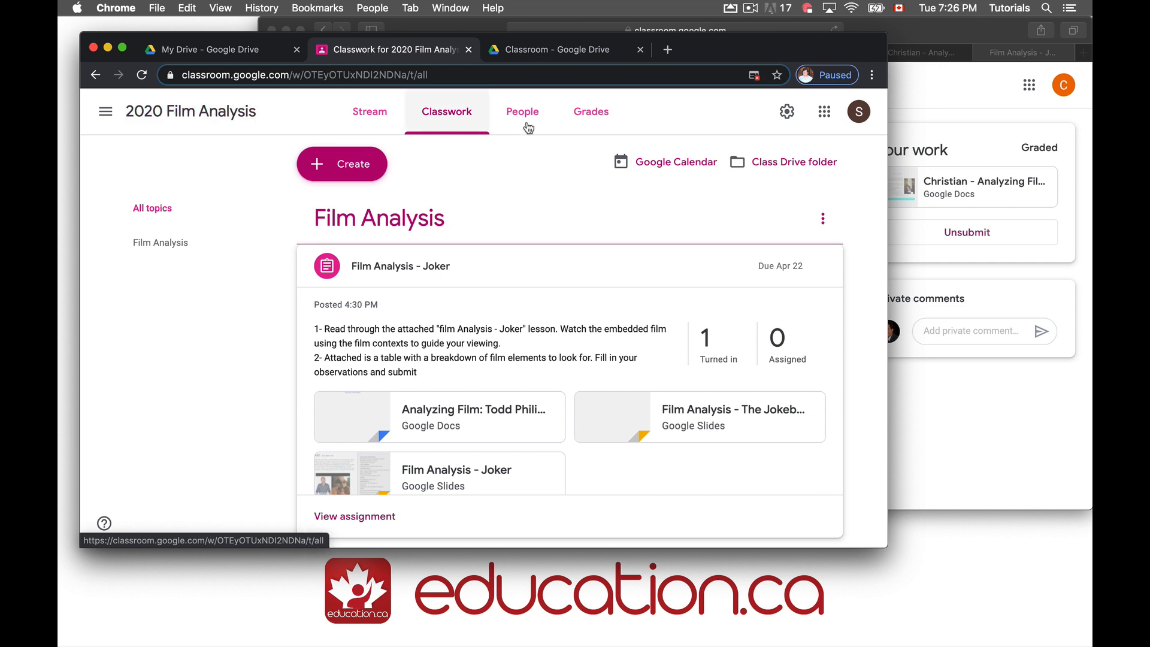
{"action": "left_click", "coordinate": [786, 112]}
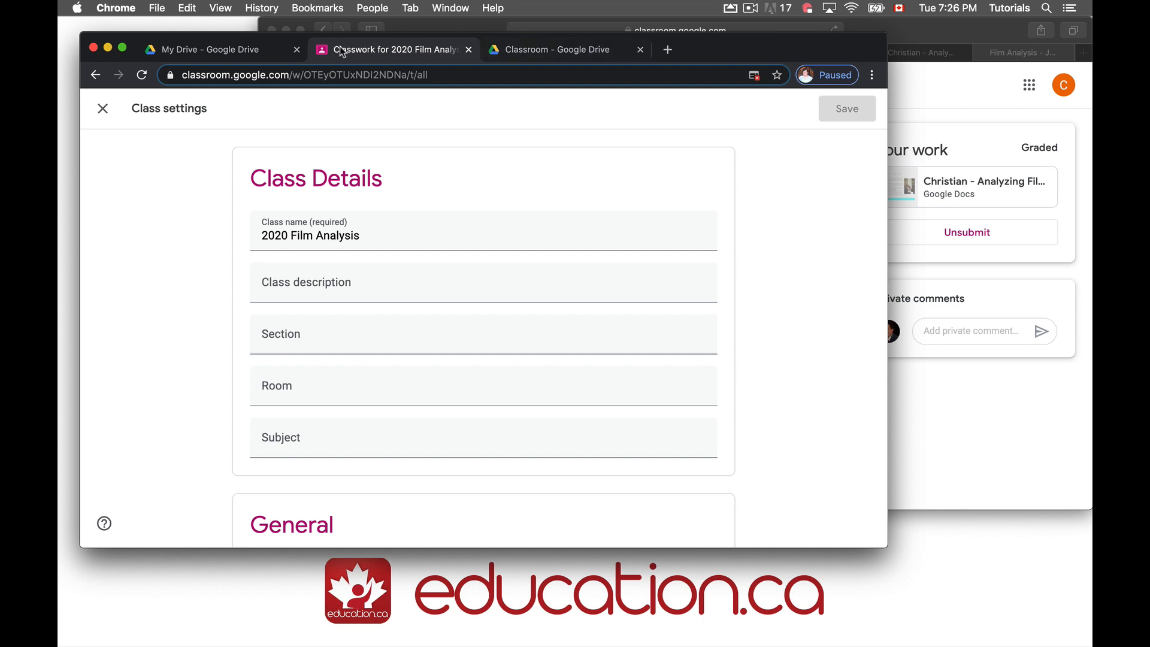
{"action": "left_click", "coordinate": [101, 110]}
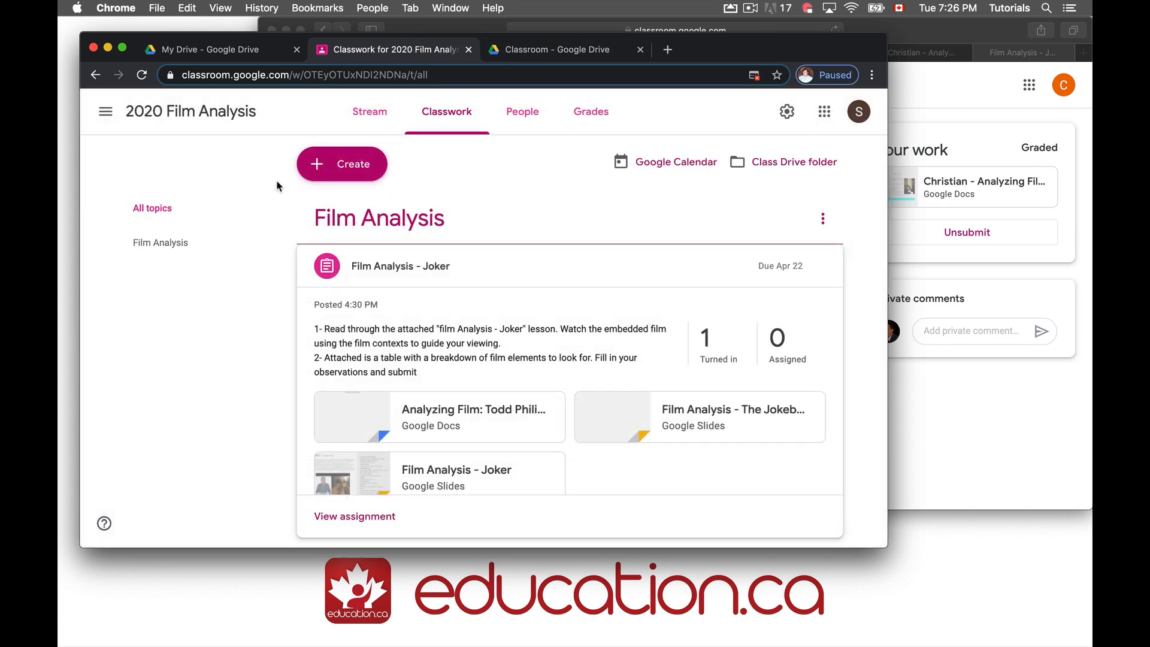
{"action": "left_click", "coordinate": [317, 170]}
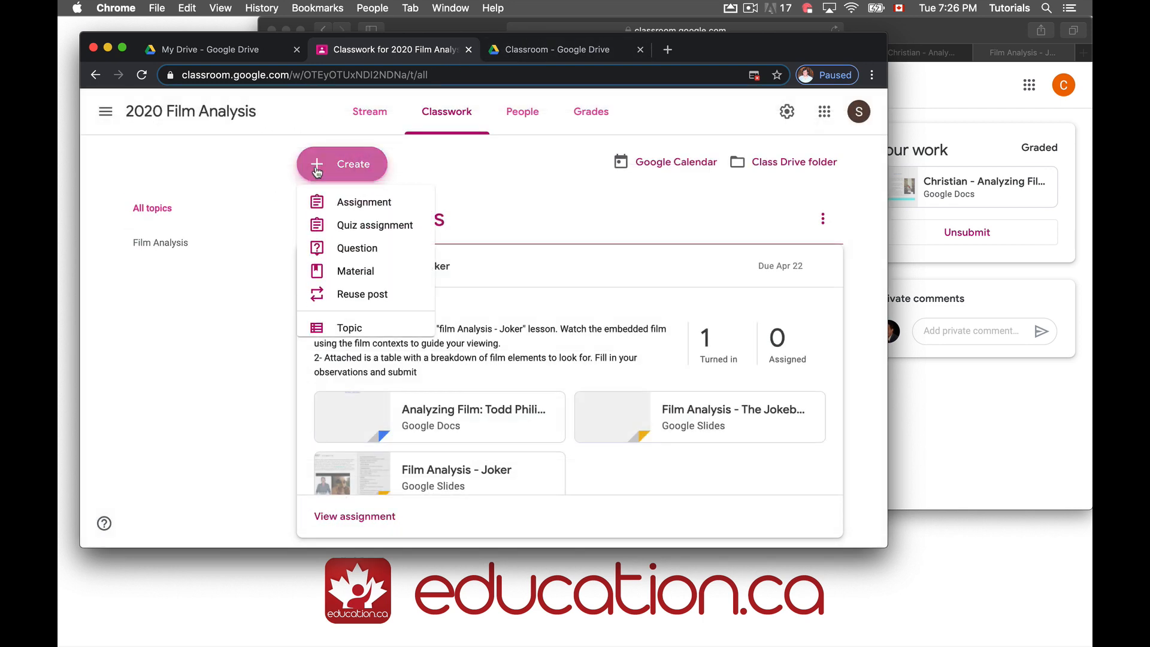
Reuse the Film Analysis - Joker post from 2020 Film Analysis as a new assignment
{"action": "left_click", "coordinate": [353, 296]}
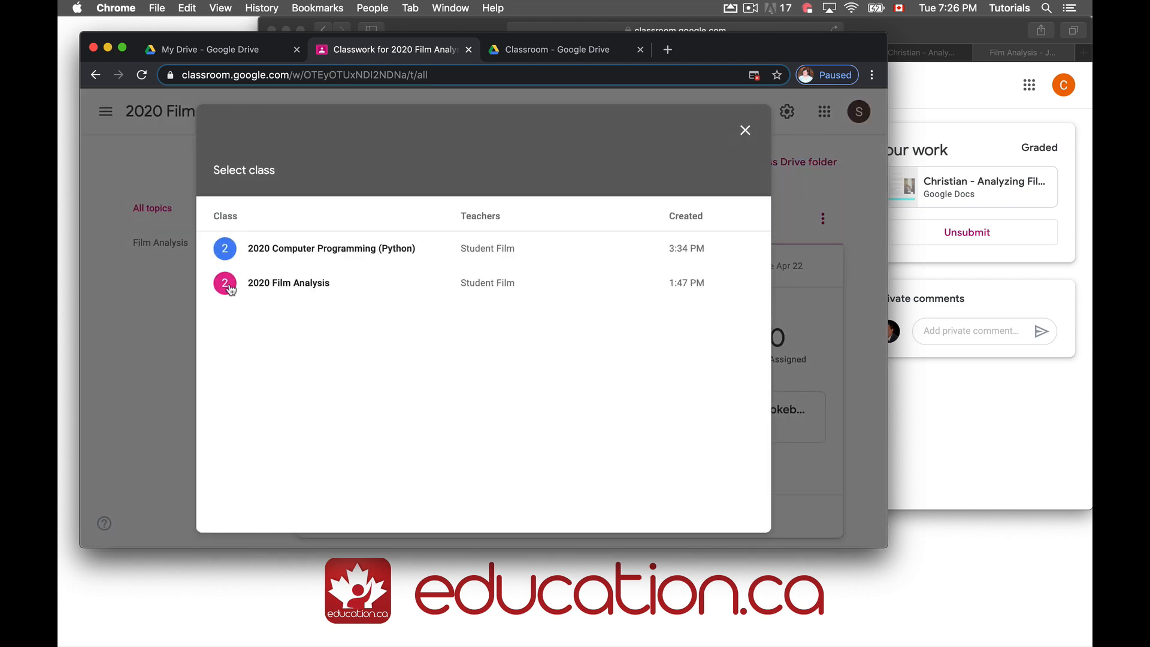
{"action": "left_click", "coordinate": [229, 290]}
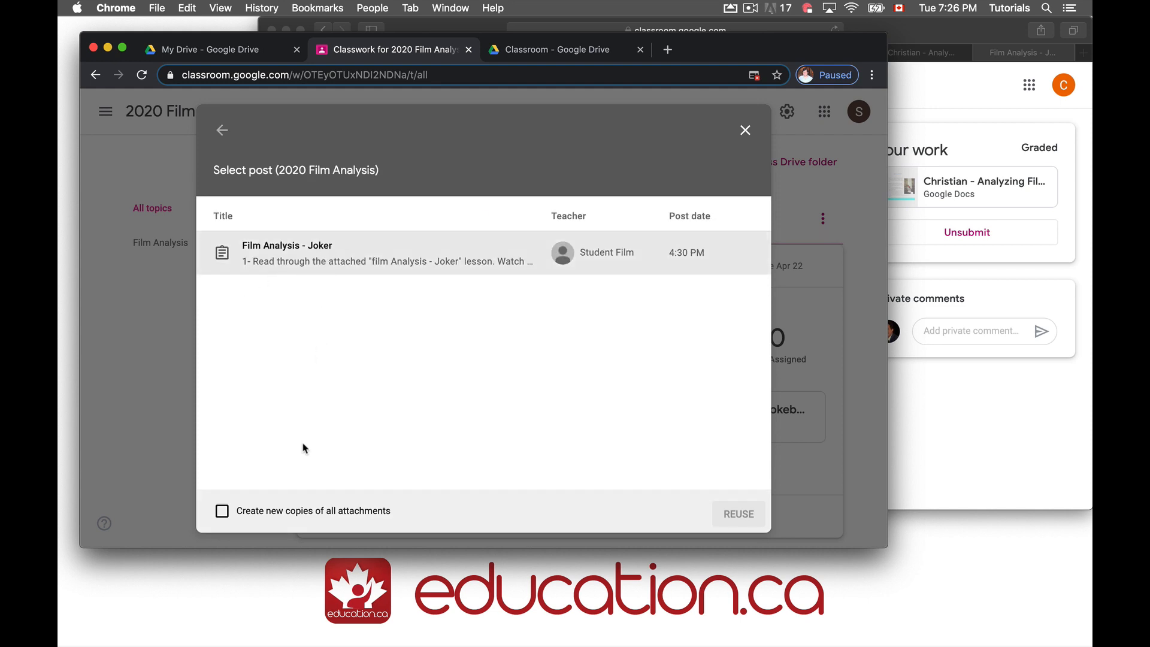
{"action": "left_click", "coordinate": [298, 252]}
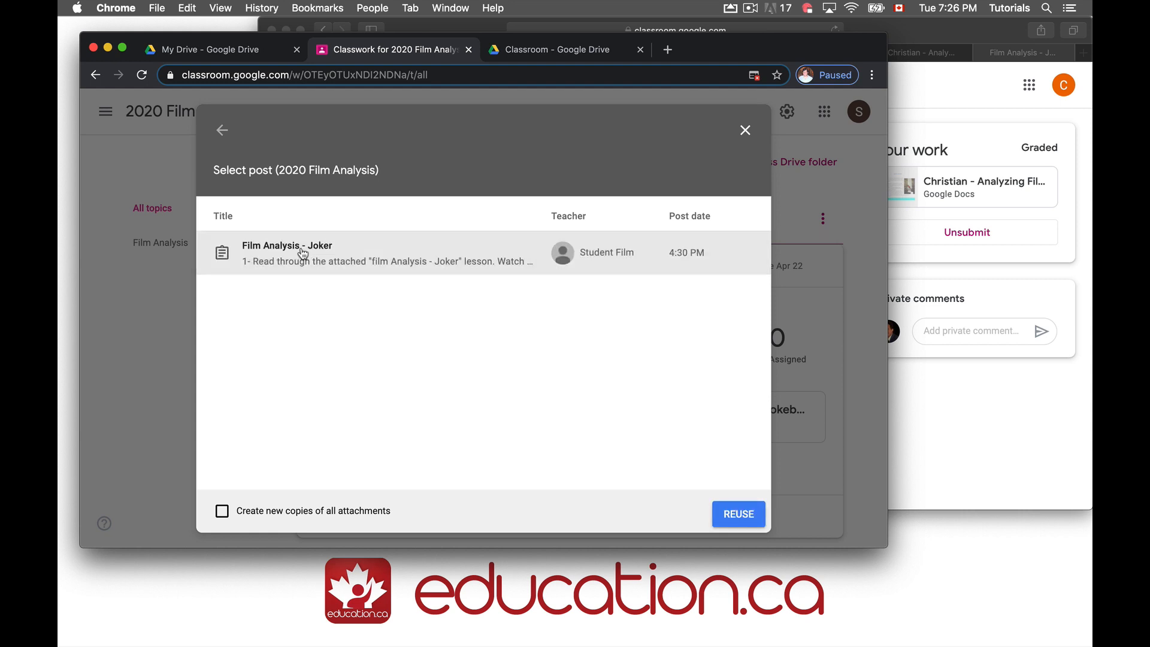
{"action": "left_click", "coordinate": [730, 516]}
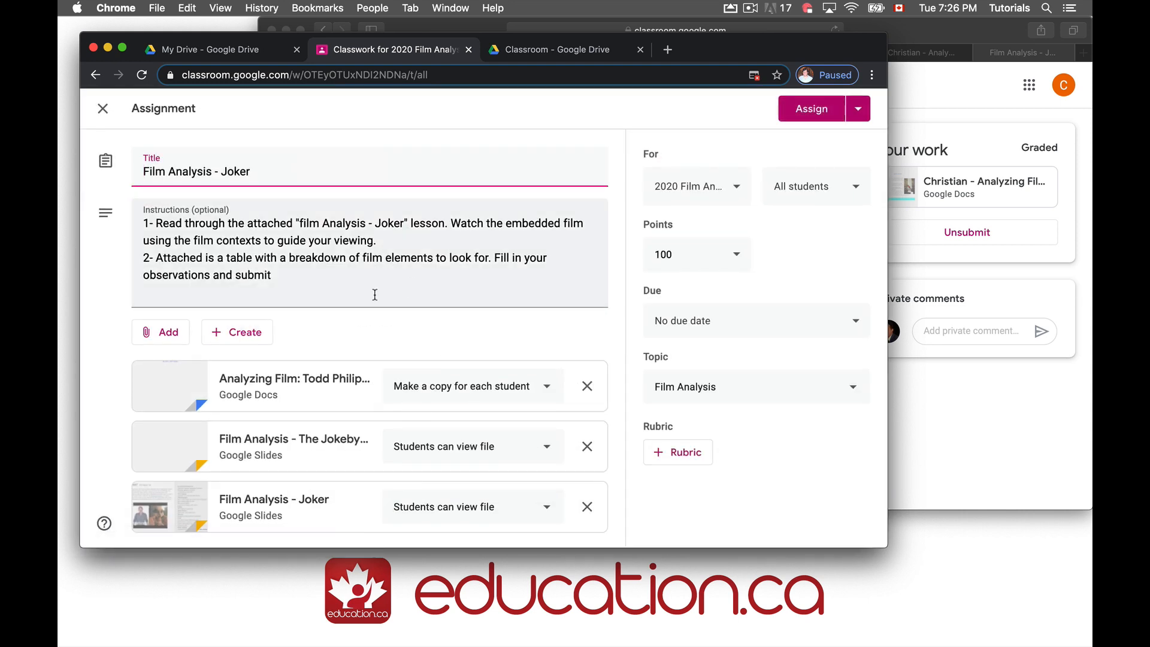
Check the Add attachment options, then close the reused assignment draft
{"action": "left_click", "coordinate": [159, 331]}
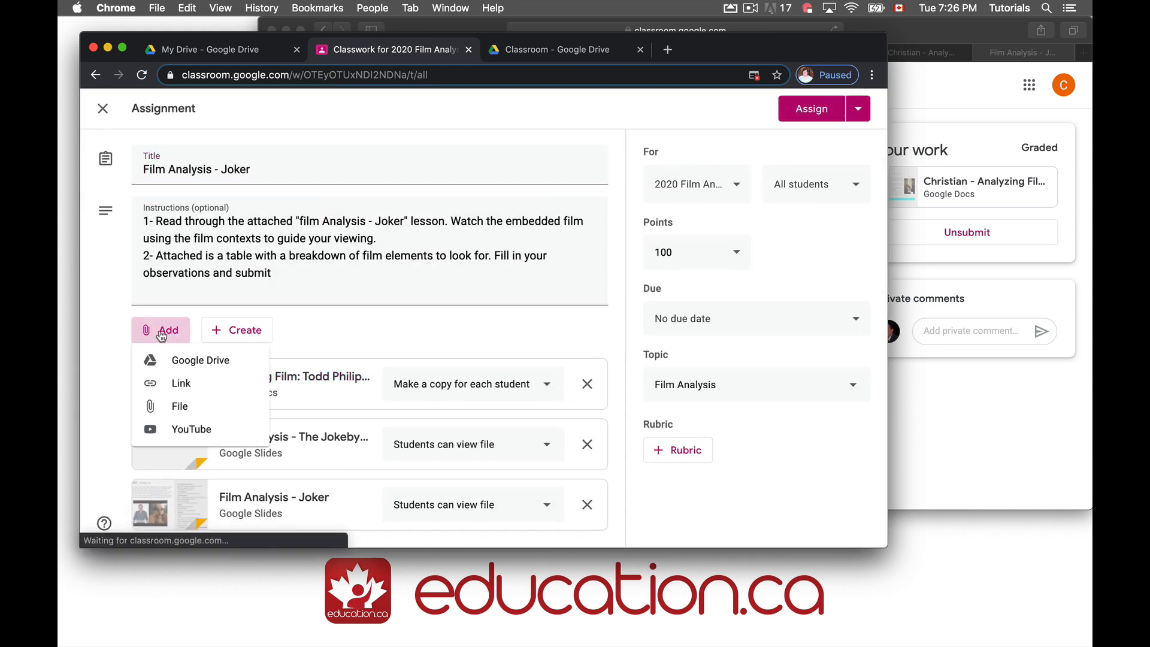
{"action": "left_click", "coordinate": [459, 317]}
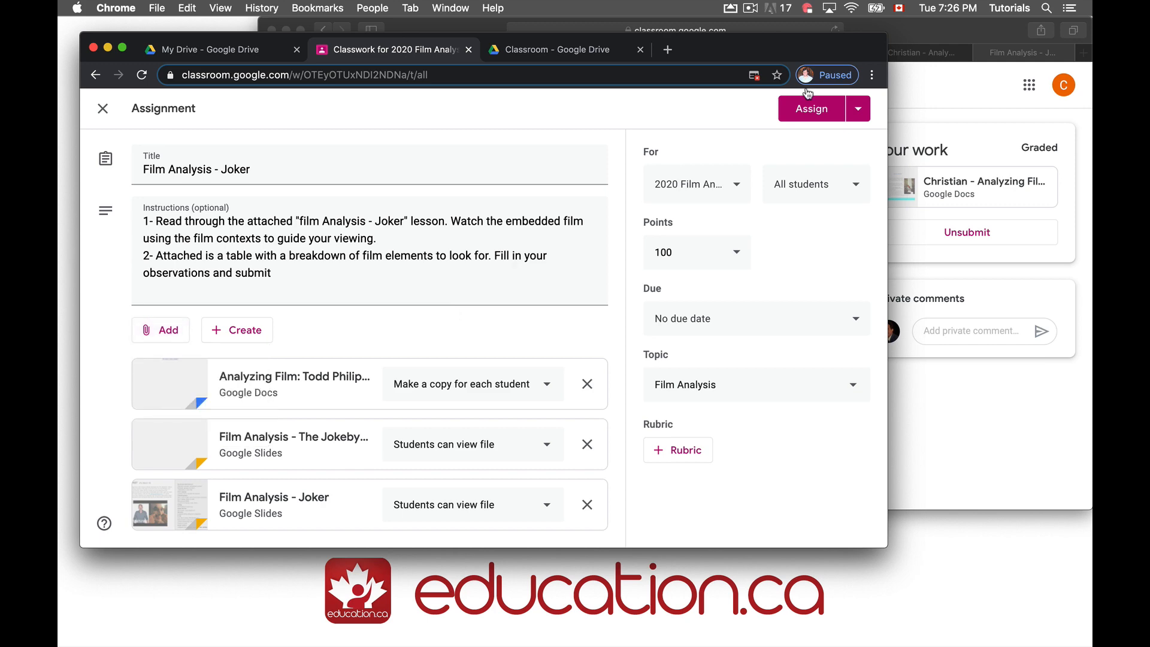
{"action": "left_click", "coordinate": [103, 111]}
From the People list, start an email to all students, close it, and open class settings
{"action": "left_click", "coordinate": [495, 121]}
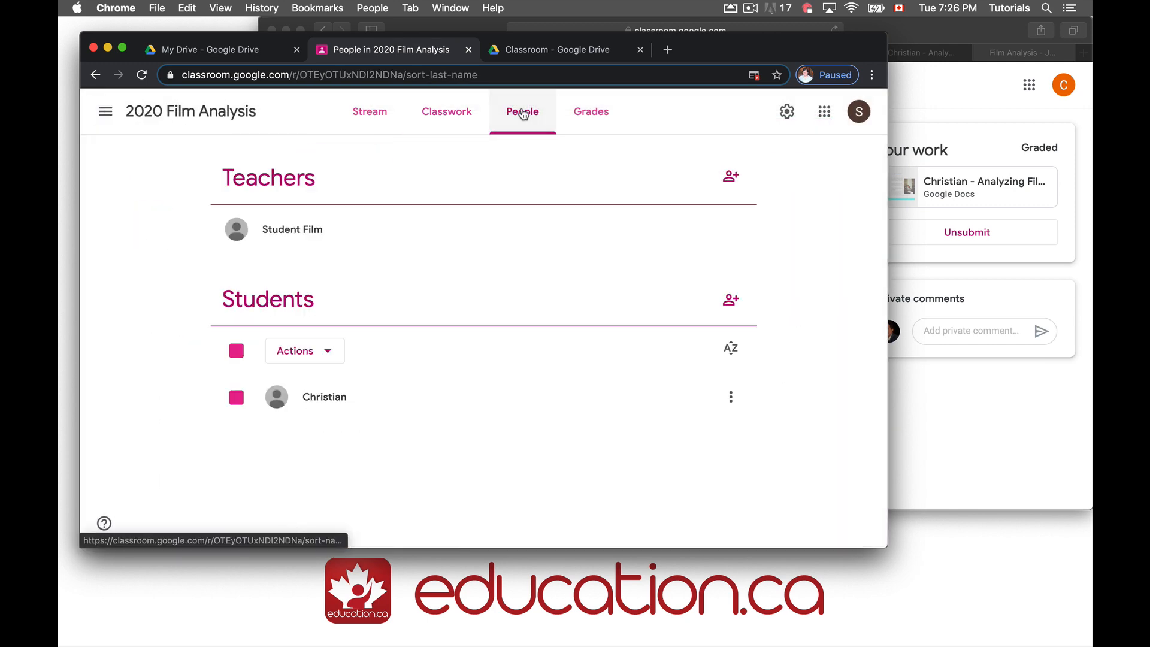
{"action": "left_click", "coordinate": [237, 353]}
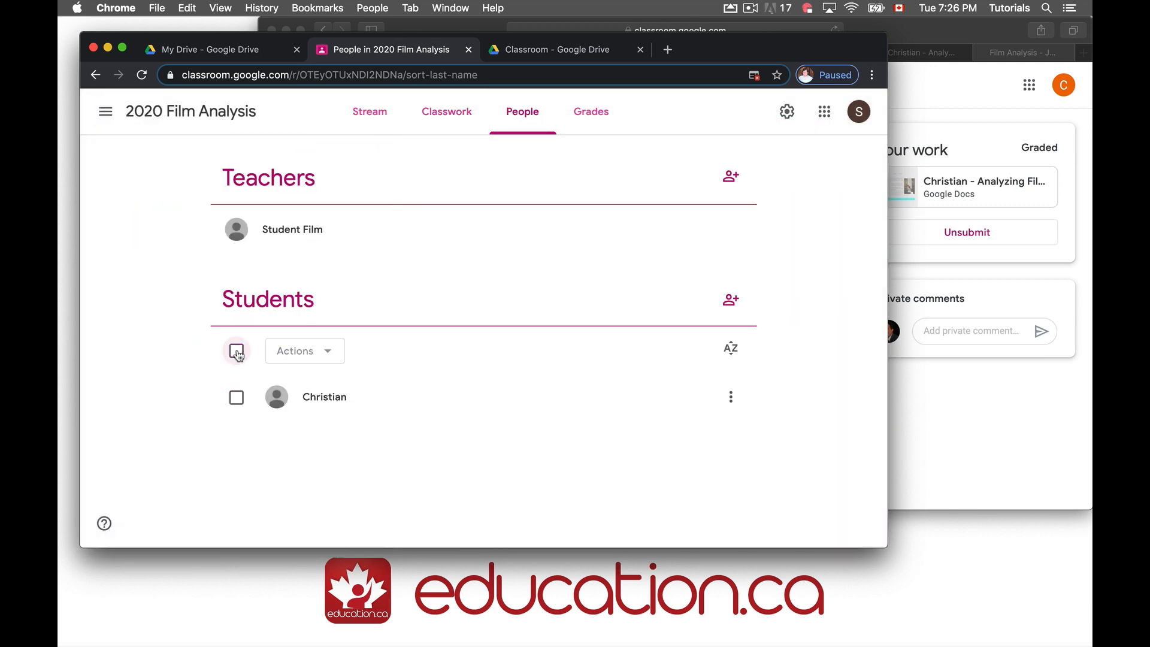
{"action": "left_click", "coordinate": [237, 352]}
{"action": "left_click", "coordinate": [298, 359]}
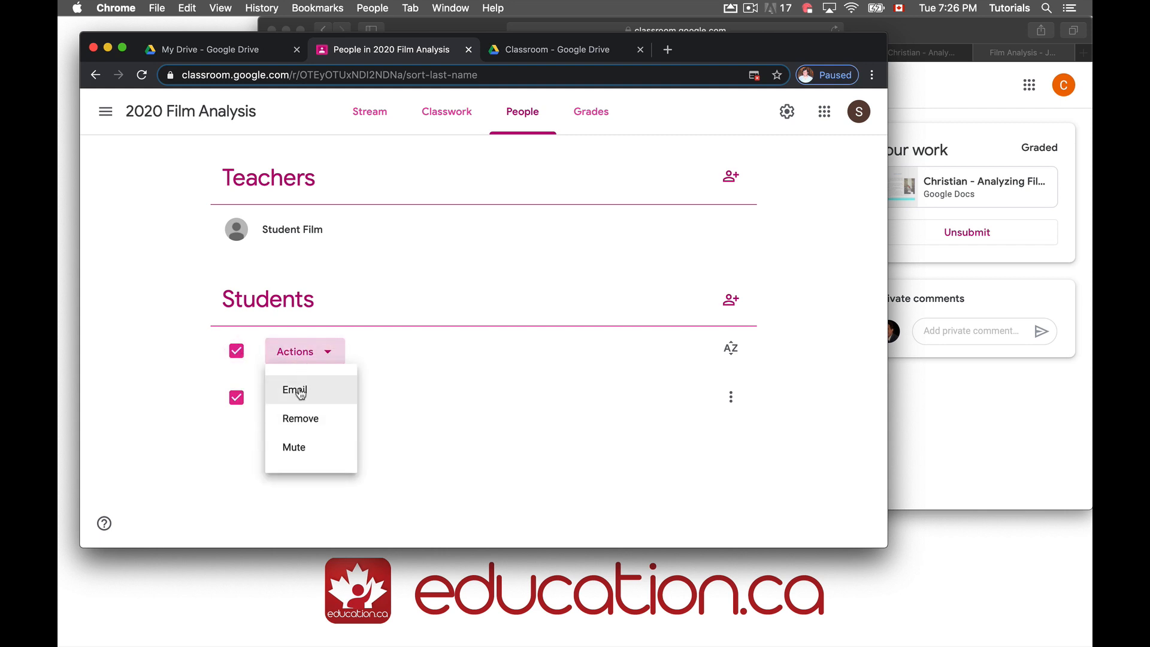
{"action": "left_click", "coordinate": [298, 390]}
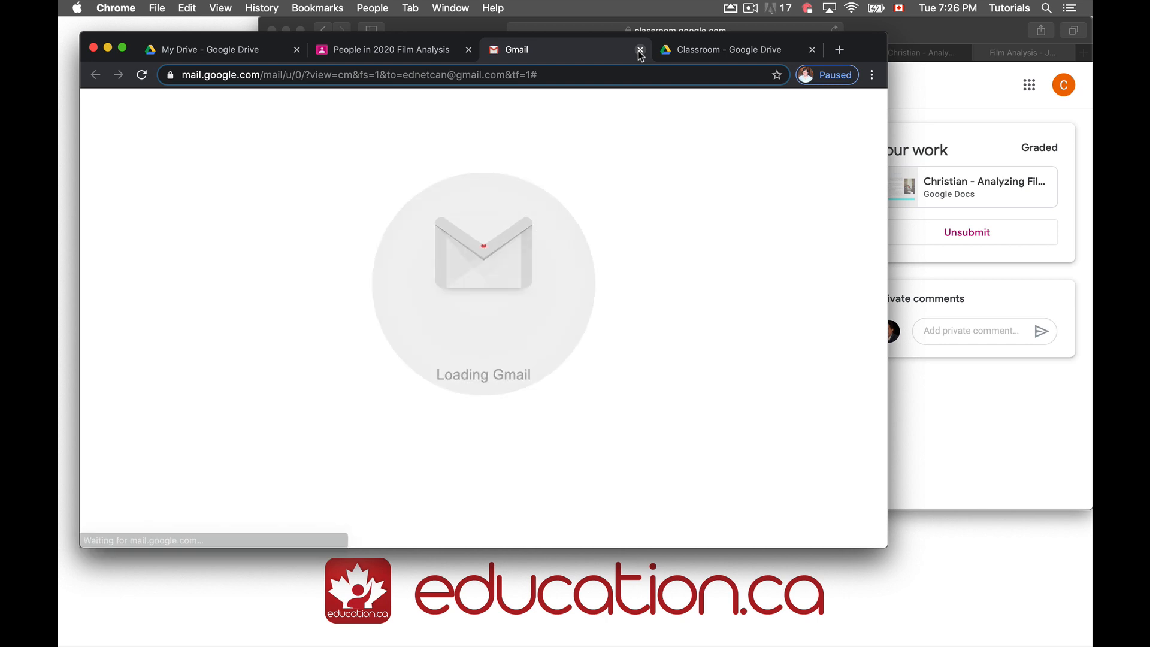
{"action": "left_click", "coordinate": [640, 50]}
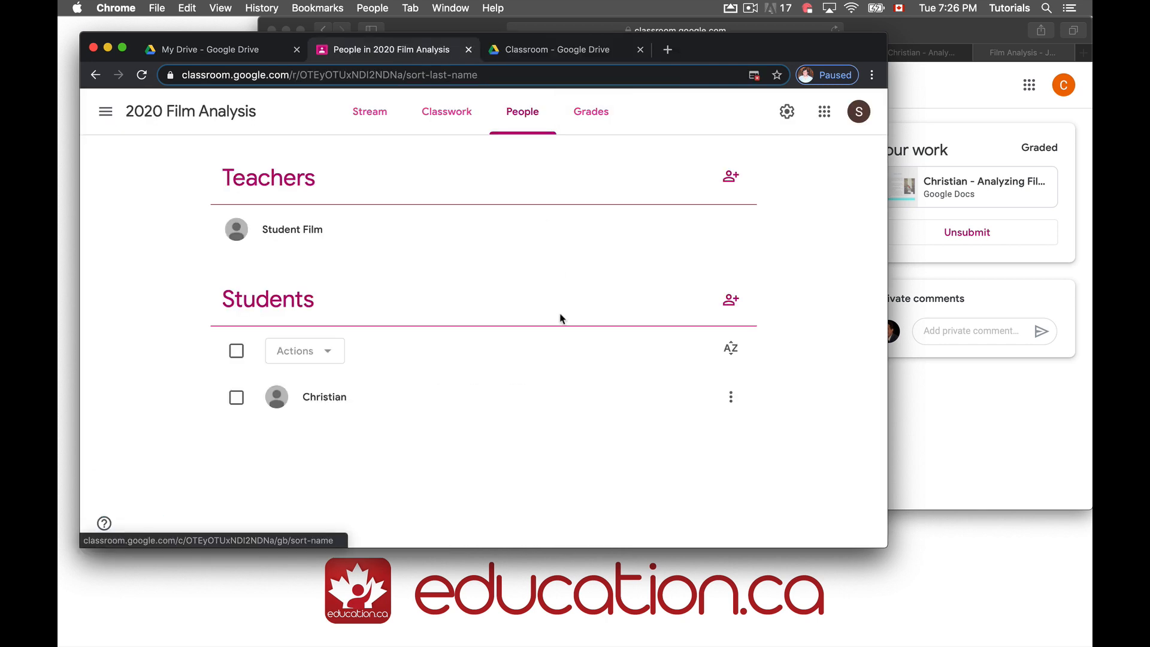
{"action": "left_click", "coordinate": [788, 114]}
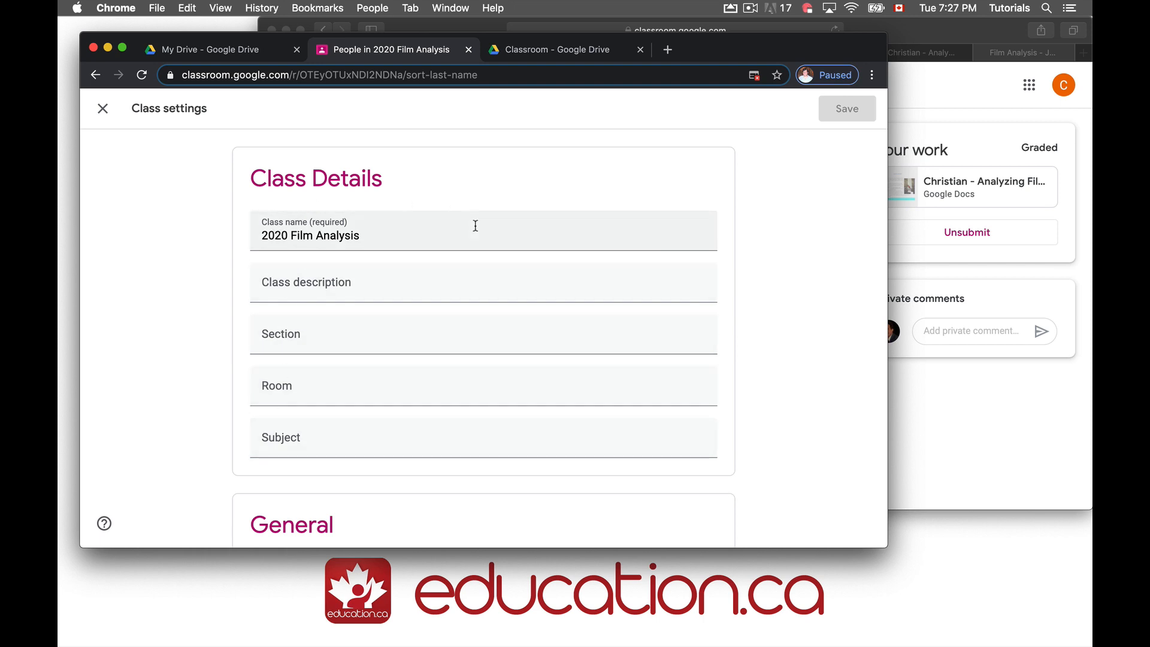
Scroll through the 2020 Film Analysis class settings, including the Meet toggle, then close them
{"action": "scroll", "coordinate": [475, 225], "scroll_direction": "down", "scroll_amount": 5}
{"action": "scroll", "coordinate": [419, 305], "scroll_direction": "down", "scroll_amount": 5}
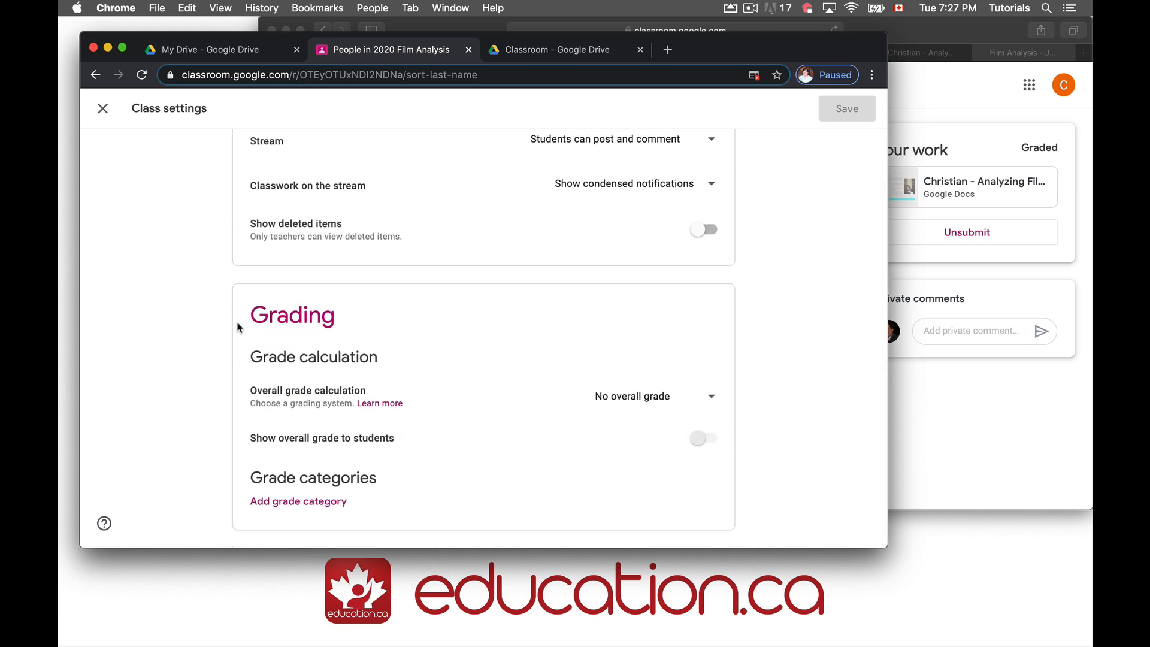
{"action": "scroll", "coordinate": [234, 310], "scroll_direction": "up", "scroll_amount": 10}
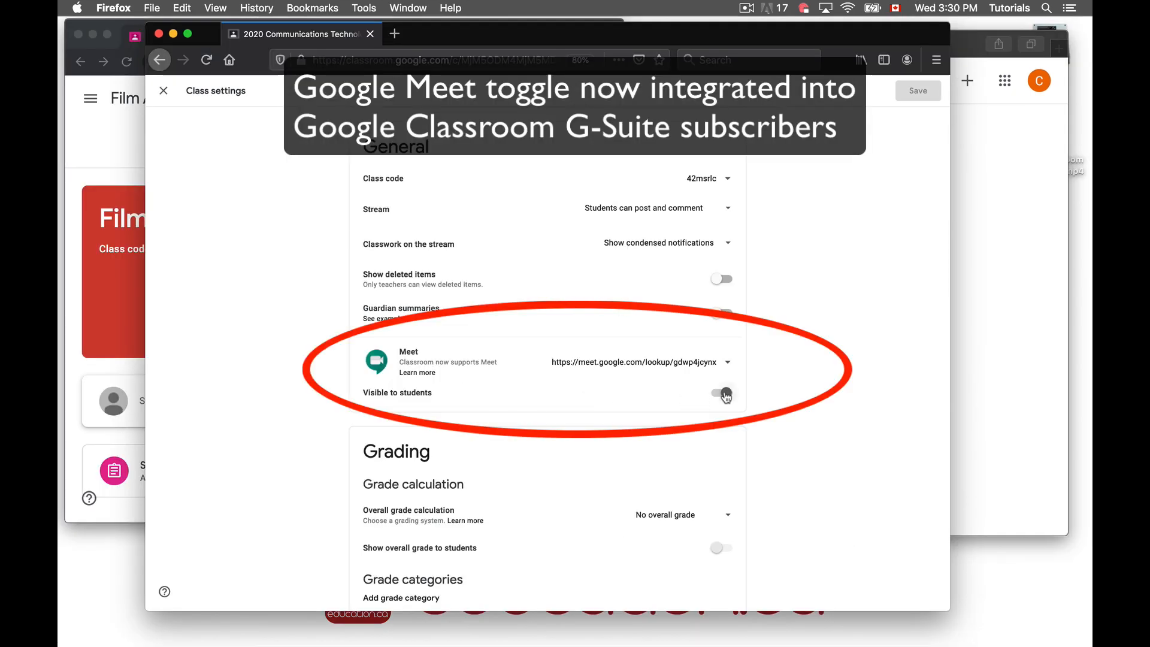
{"action": "scroll", "coordinate": [279, 157], "scroll_direction": "up", "scroll_amount": 5}
{"action": "left_click", "coordinate": [163, 91]}
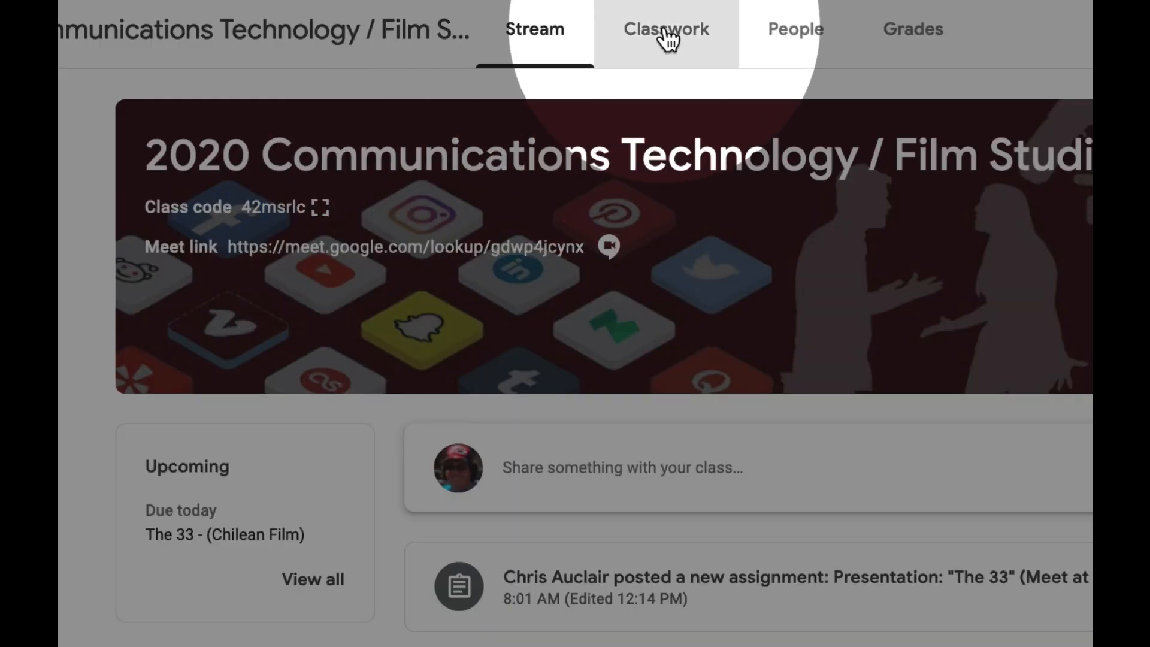
Open the Quiz: Unit 2 Part 1 form from Drive and scroll through it
{"action": "left_click", "coordinate": [669, 37]}
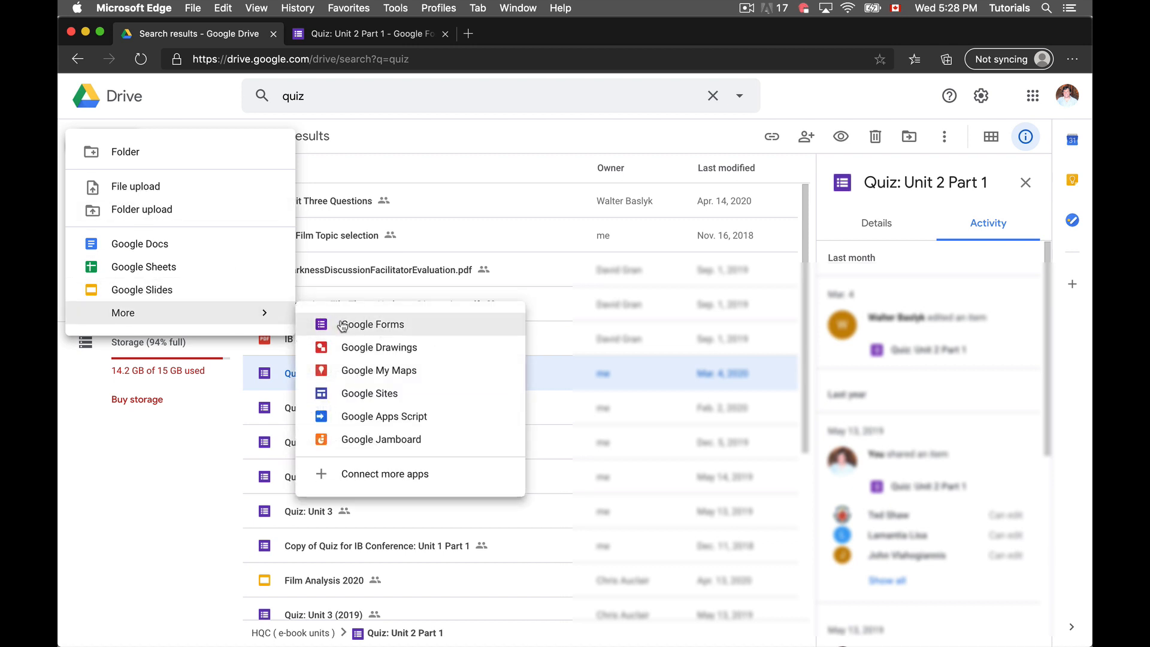
{"action": "left_click", "coordinate": [266, 377]}
{"action": "double_click", "coordinate": [266, 375]}
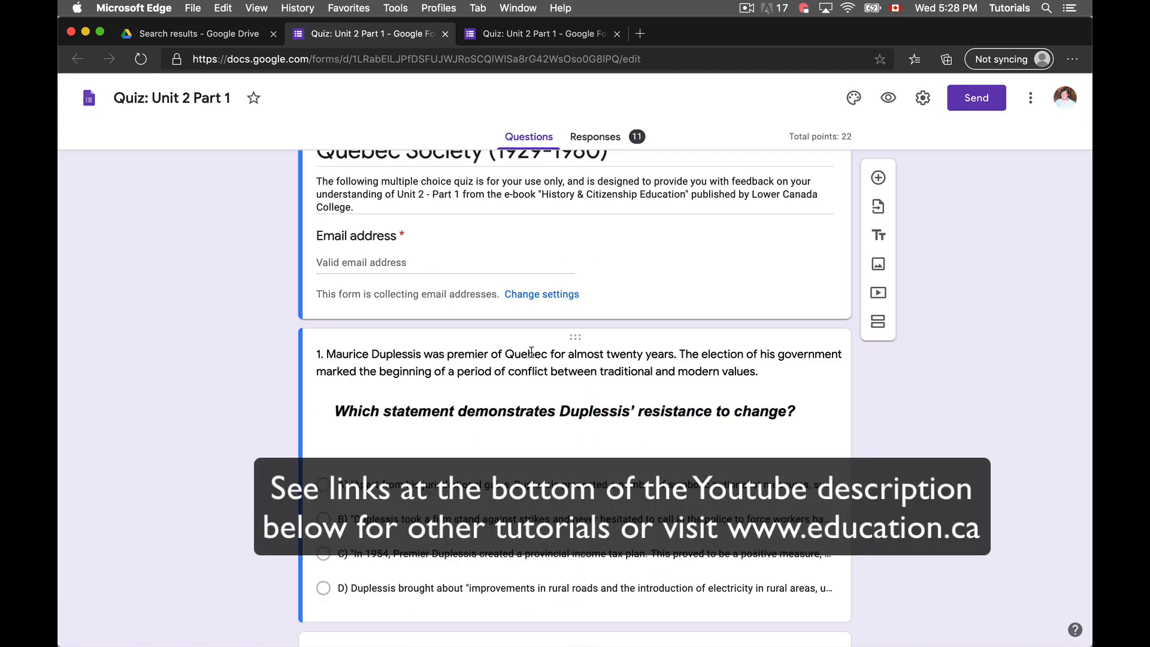
{"action": "scroll", "coordinate": [531, 351], "scroll_direction": "down", "scroll_amount": 3}
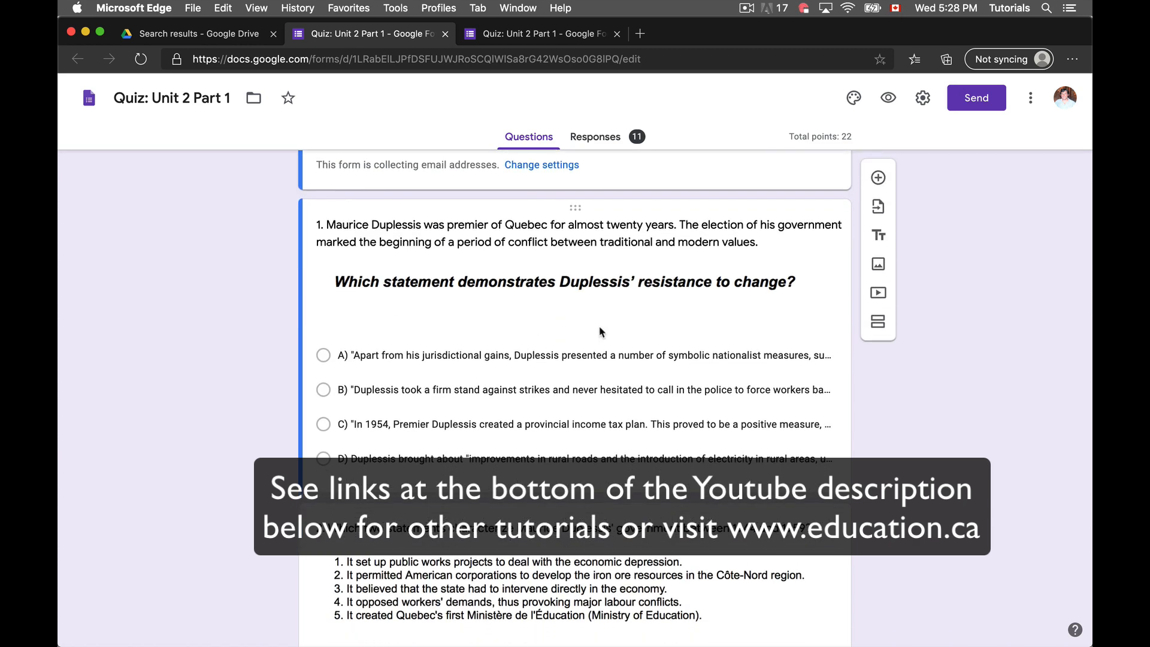
In the AP Psychology e-text, follow the Unit 3 (Part A) link to slide 96, then view slides 98–100
{"action": "key", "text": "super+Tab"}
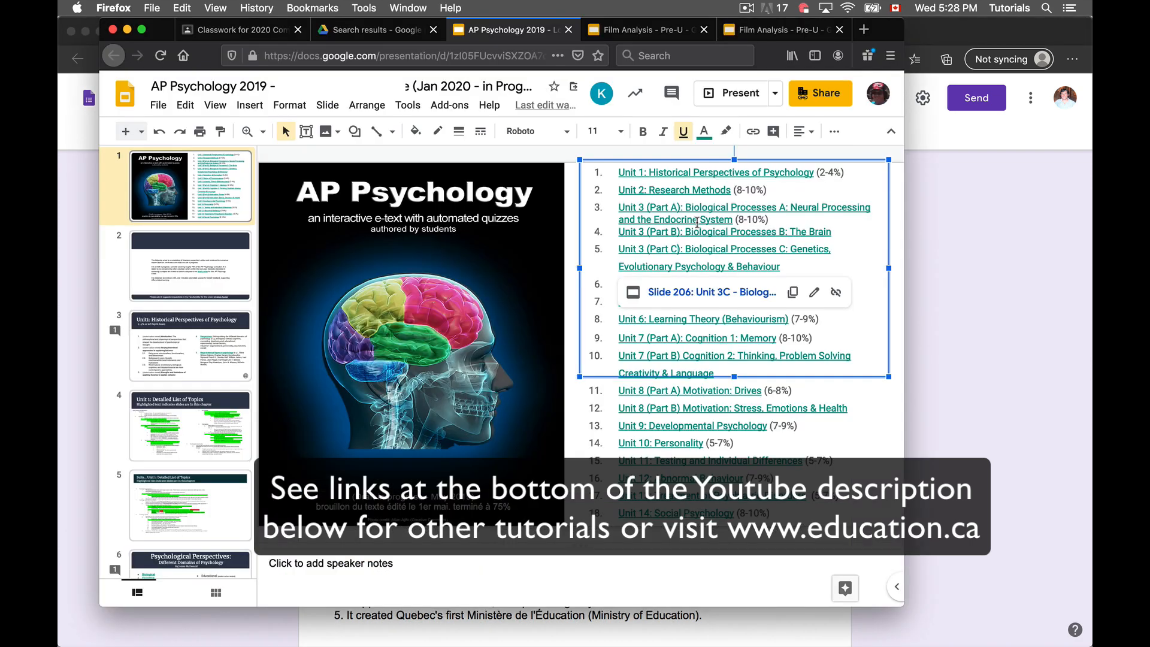
{"action": "left_click", "coordinate": [702, 230]}
{"action": "left_click", "coordinate": [703, 207]}
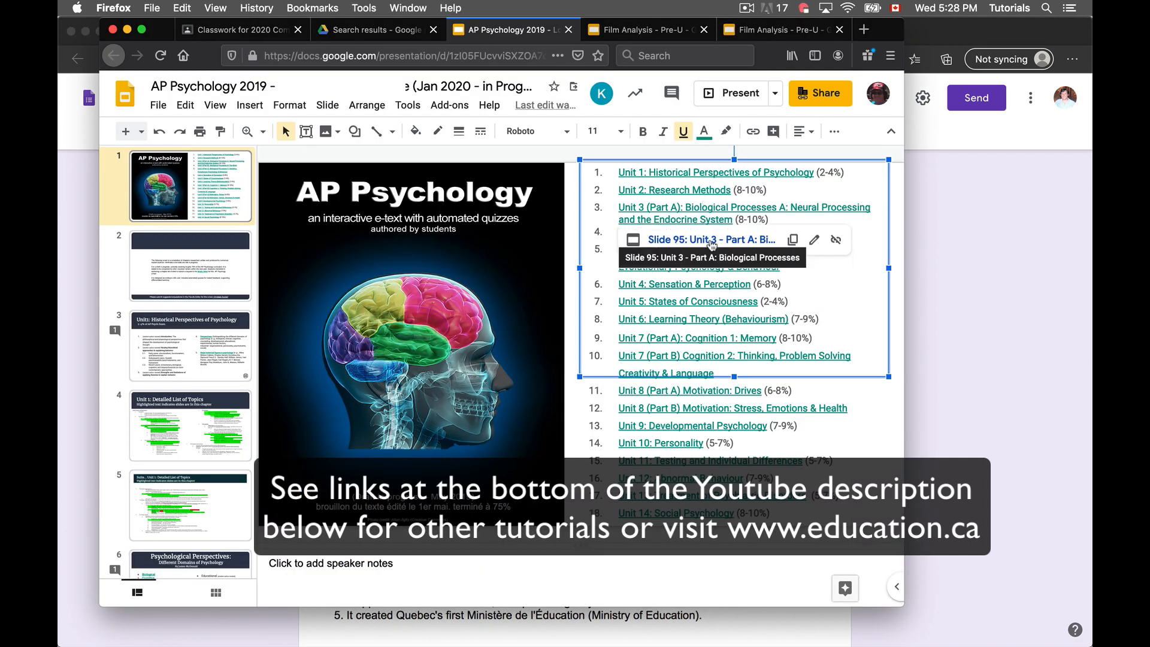
{"action": "left_click", "coordinate": [709, 245]}
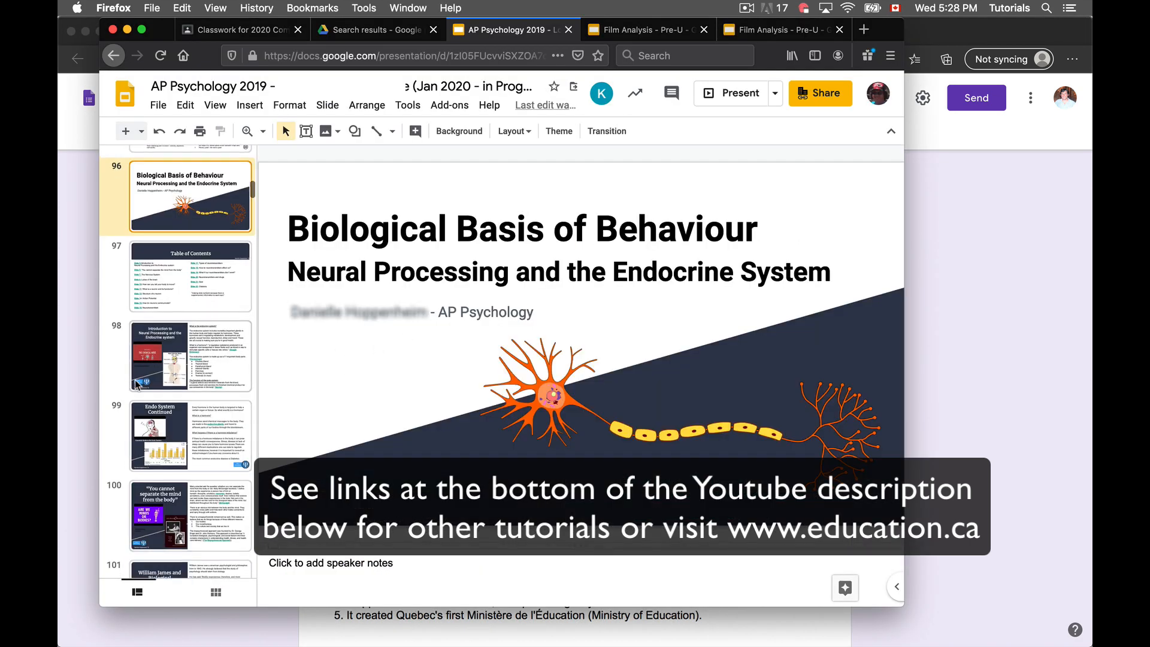
{"action": "scroll", "coordinate": [137, 383], "scroll_direction": "down", "scroll_amount": 3}
{"action": "left_click", "coordinate": [207, 225]}
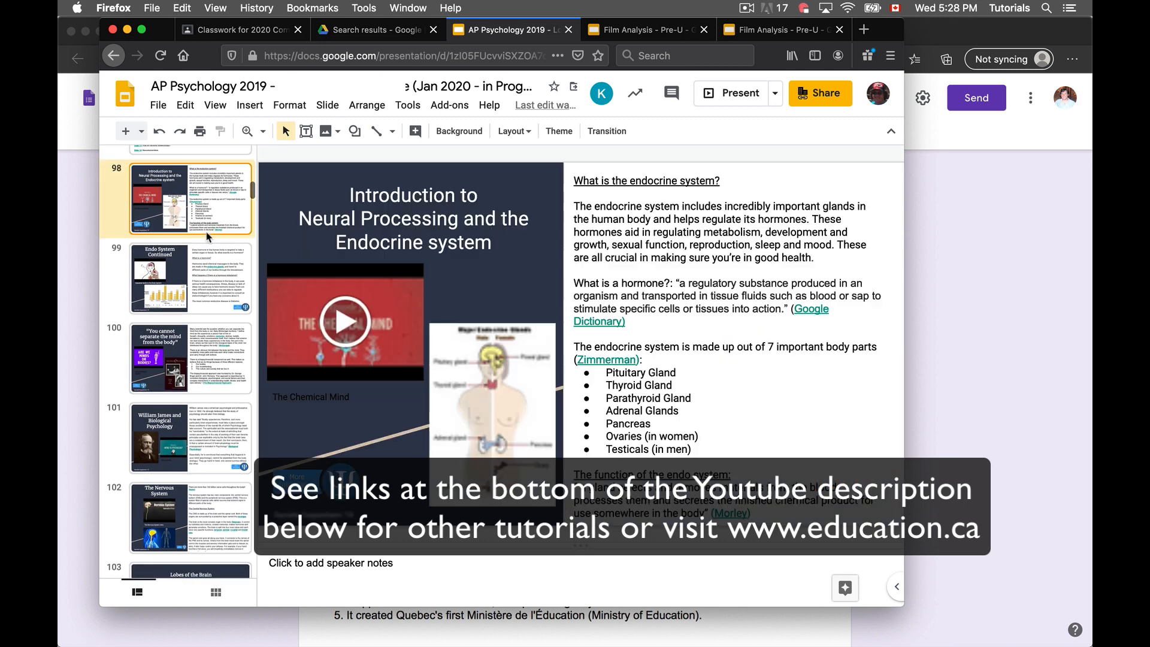
{"action": "left_click", "coordinate": [208, 281]}
{"action": "left_click", "coordinate": [211, 360]}
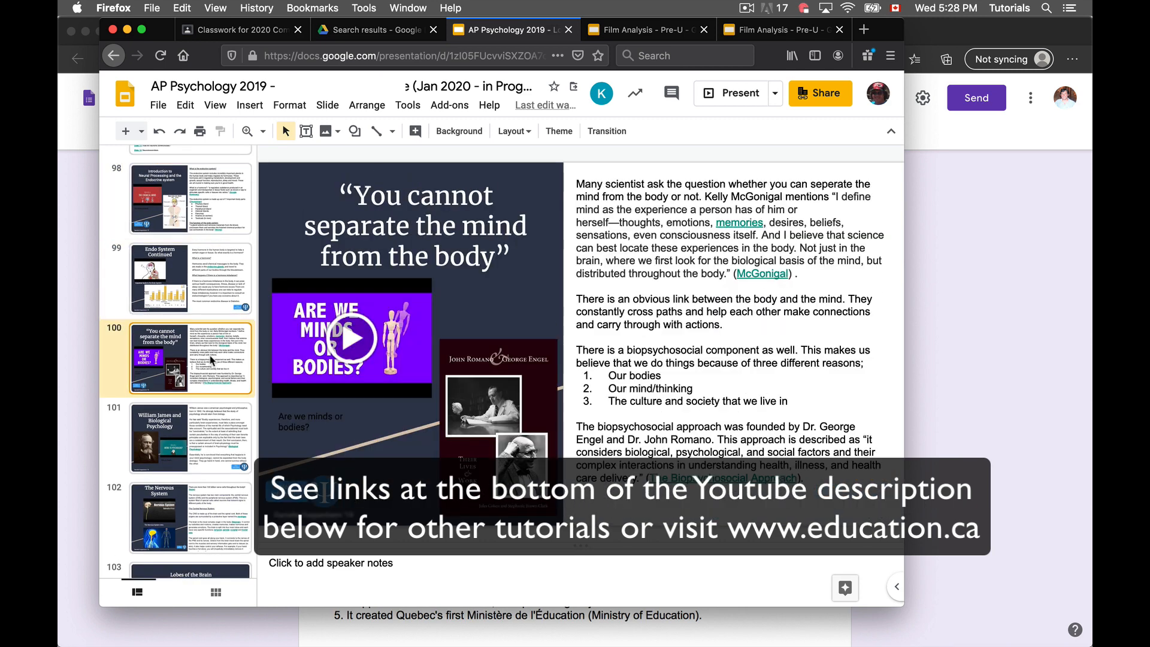
Switch to the Film Analysis - Pre-U presentation and scroll through its film table of contents
{"action": "left_click", "coordinate": [611, 38]}
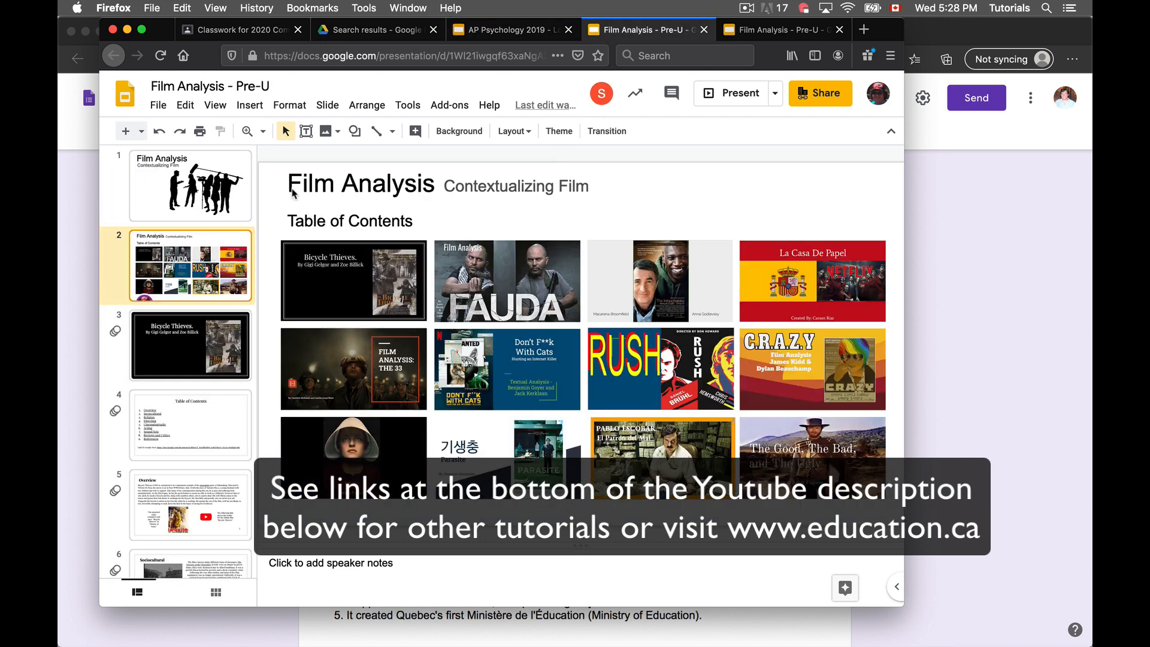
{"action": "scroll", "coordinate": [176, 340], "scroll_direction": "down", "scroll_amount": 2}
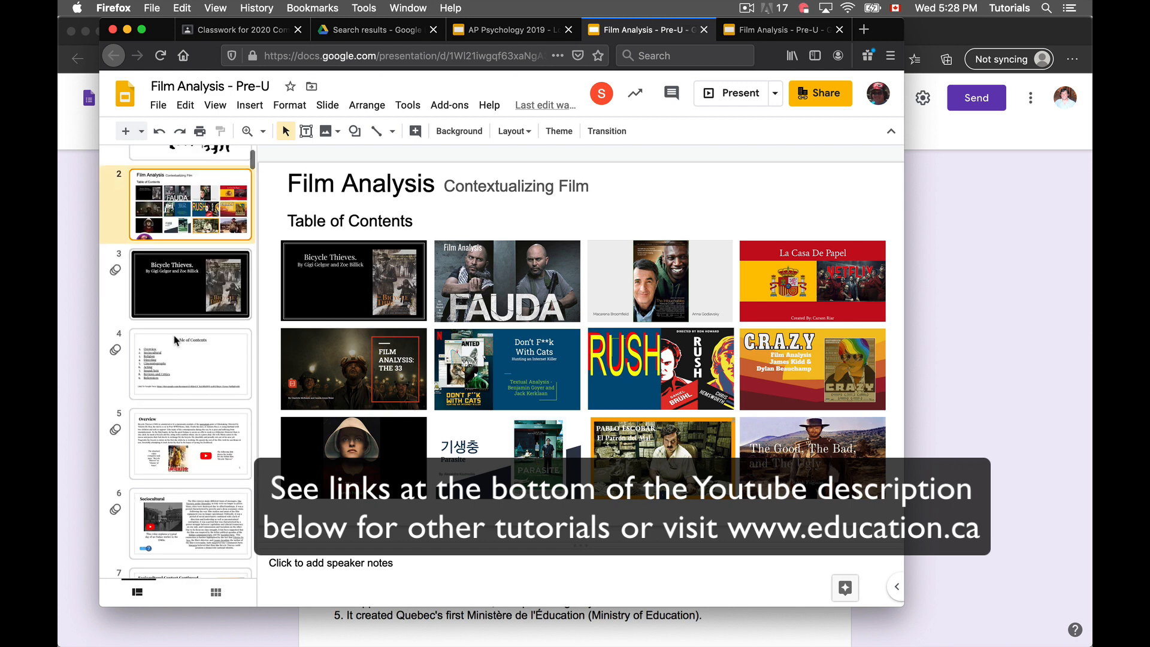
{"action": "scroll", "coordinate": [167, 389], "scroll_direction": "down", "scroll_amount": 2}
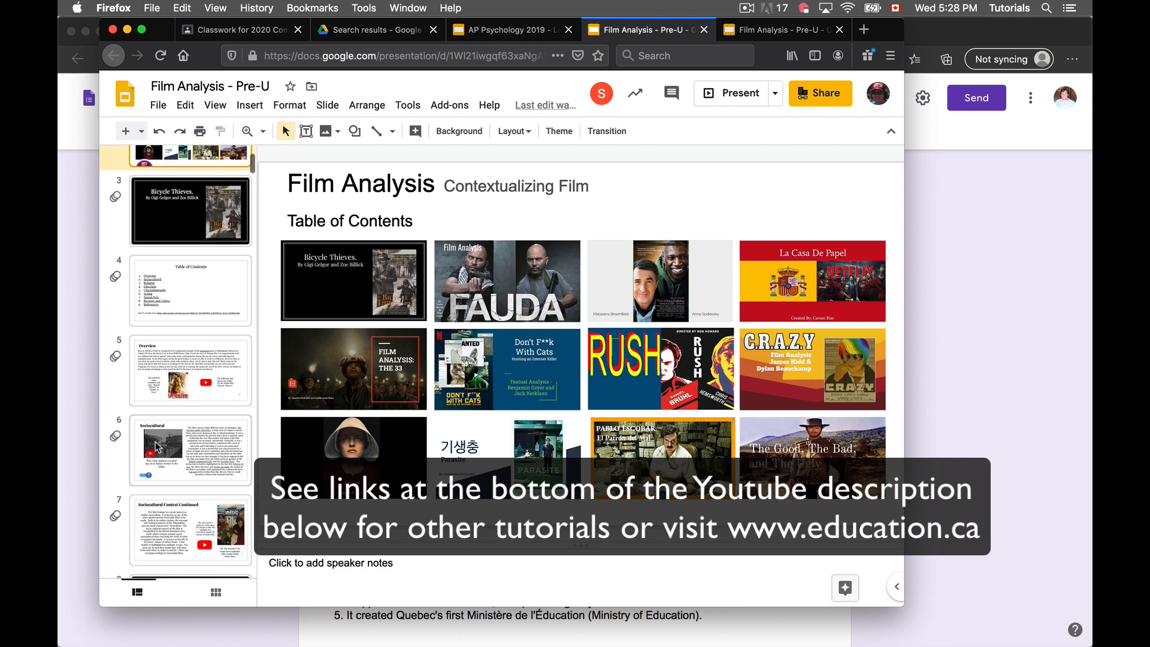
{"action": "scroll", "coordinate": [166, 478], "scroll_direction": "down", "scroll_amount": 2}
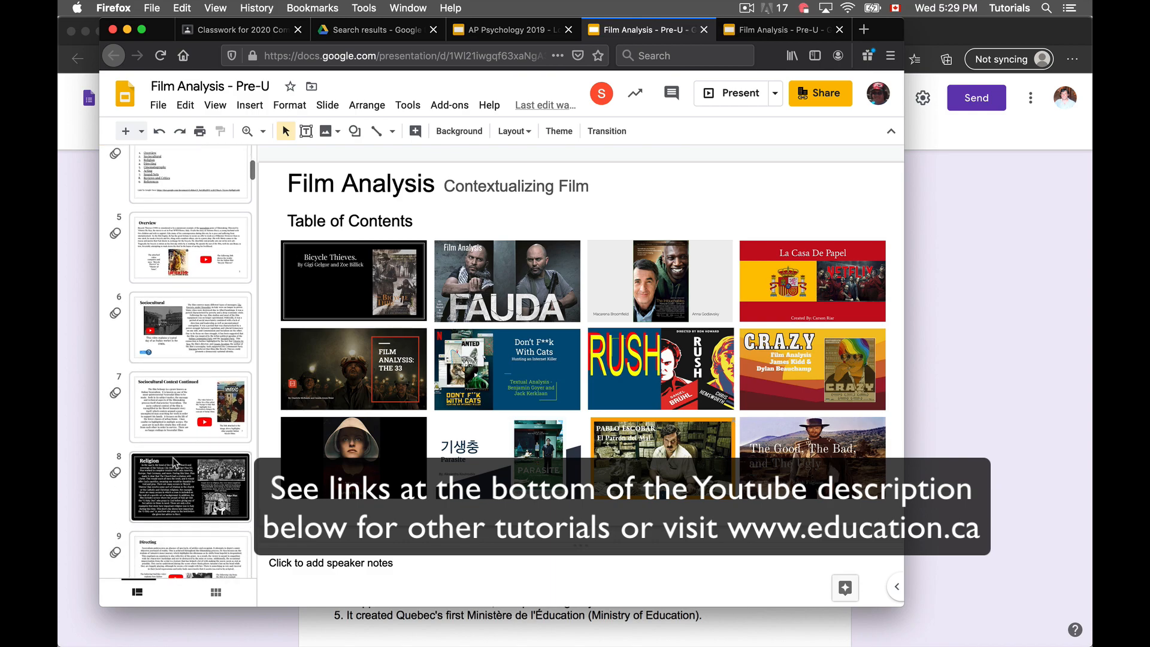